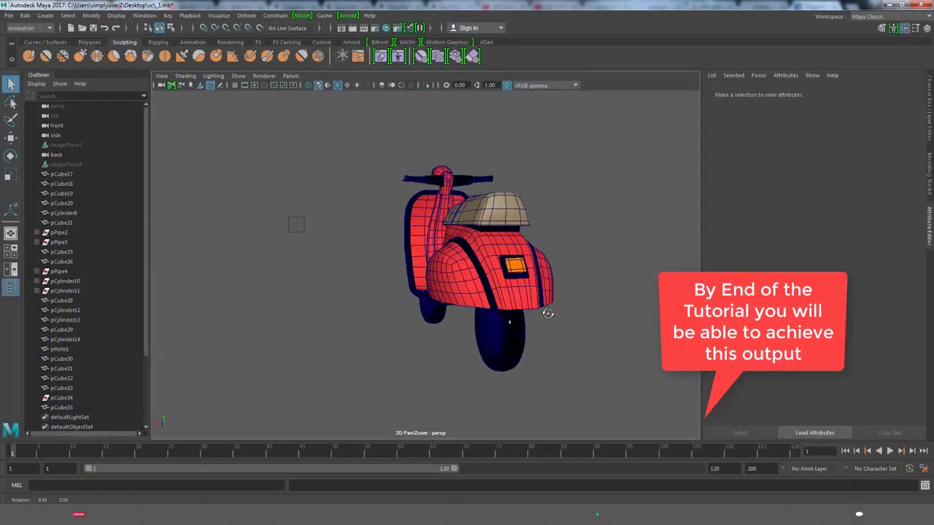
Orbit the finished scooter with wireframe-on-shaded off, then open Create > Polygon Primitives.
left_click_drag(548, 313, 345, 175, "alt")
left_click(338, 86)
mouse_move(469, 298)
left_mouse_down("alt")
mouse_move(343, 302)
mouse_move(445, 306)
mouse_move(524, 330)
left_mouse_up("alt")
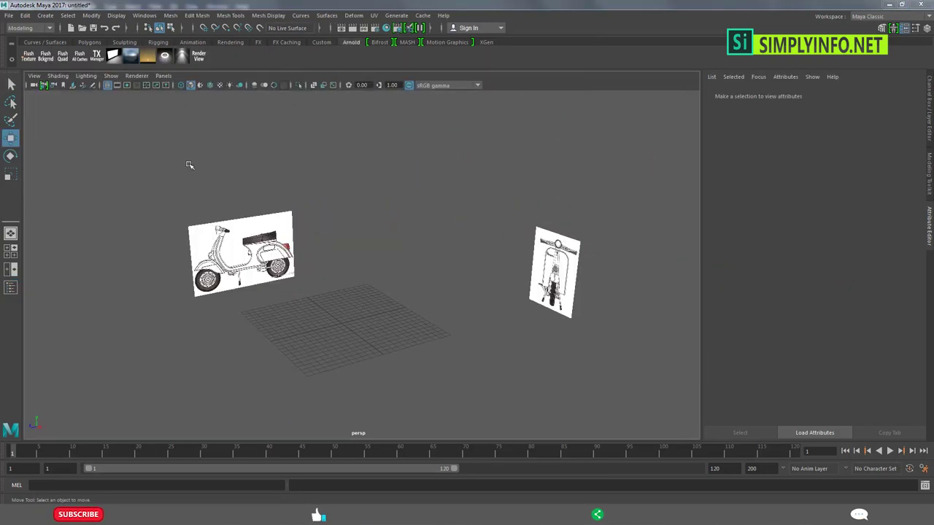
left_click(45, 15)
mouse_move(74, 50)
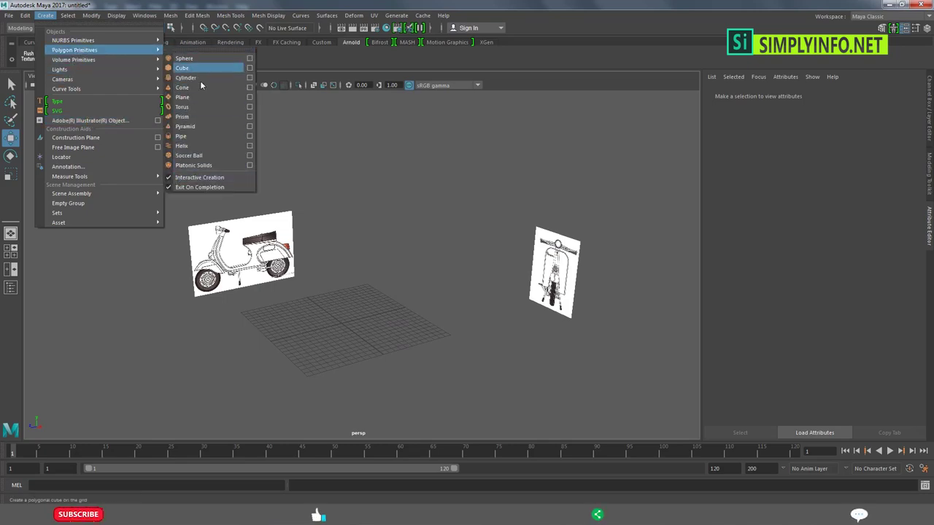
Draw a polygon pipe centred on the front wheel hub in the side view and enable X-Ray.
left_click(391, 259)
key("space")
key("space")
key("space")
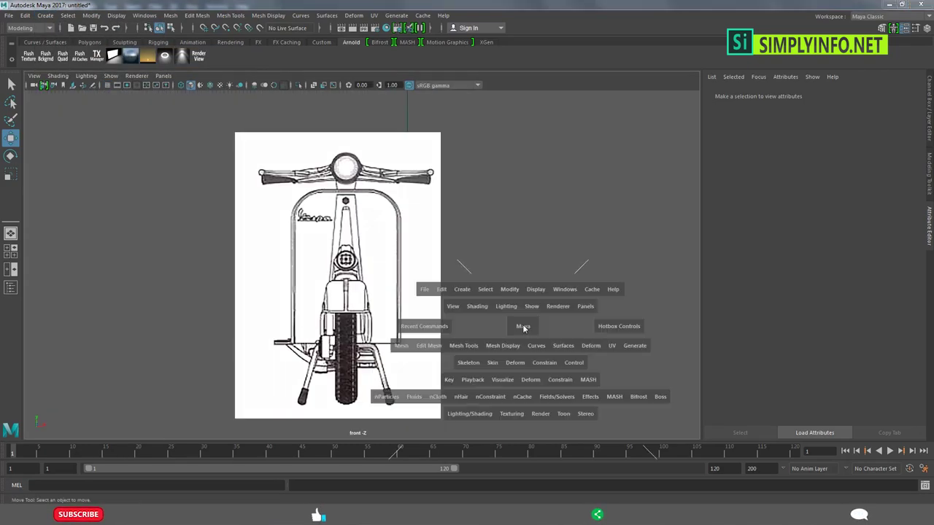
left_click_drag(524, 328, 583, 328)
scroll(353, 310, "up", 2)
scroll(353, 310, "up", 2)
scroll(354, 311, "up", 2)
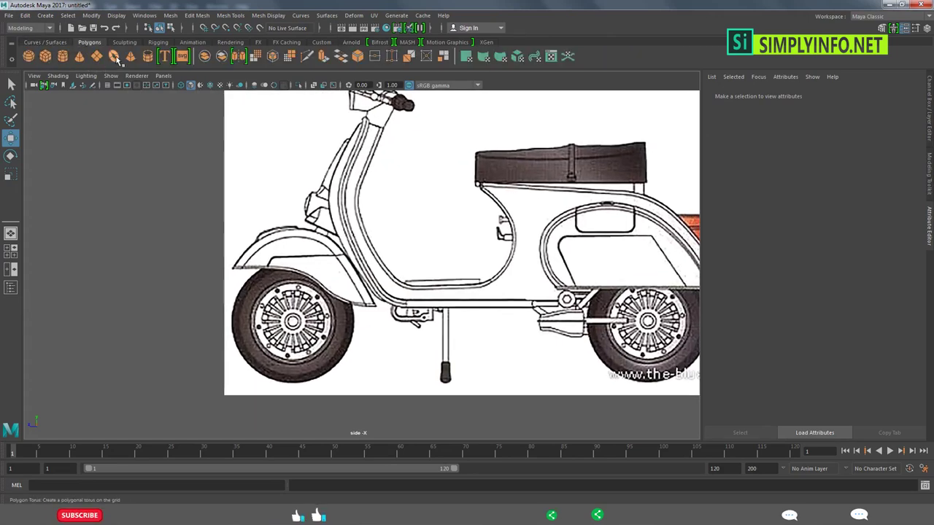
left_click_drag(292, 321, 344, 365)
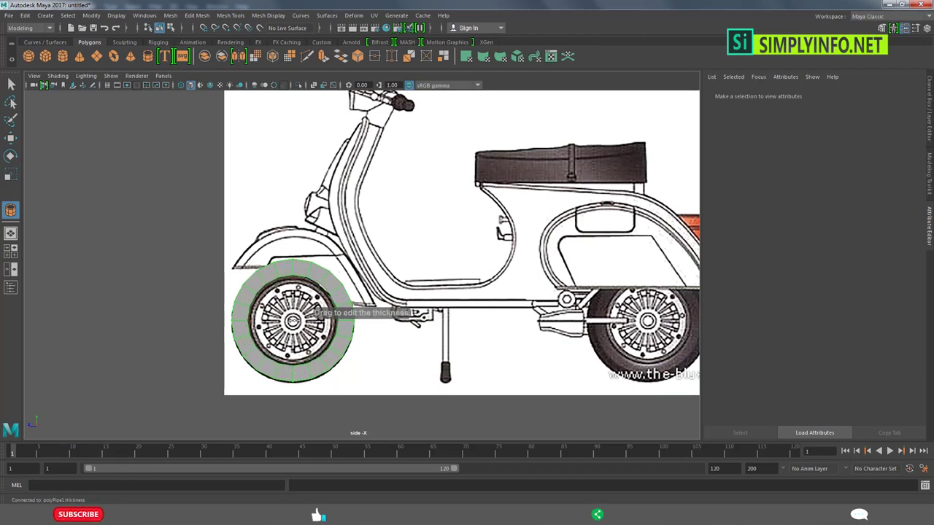
key("w")
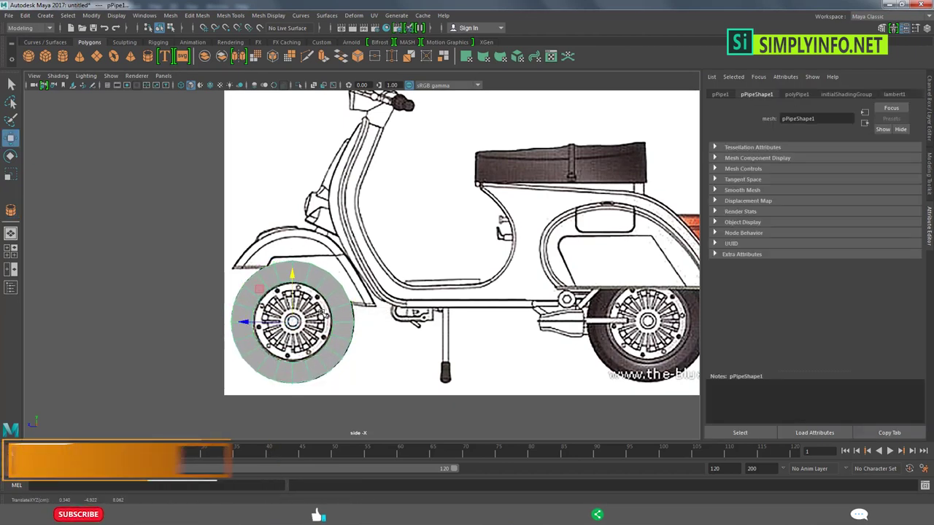
scroll(284, 191, "up", 2)
left_click(315, 85)
scroll(280, 328, "up", 2)
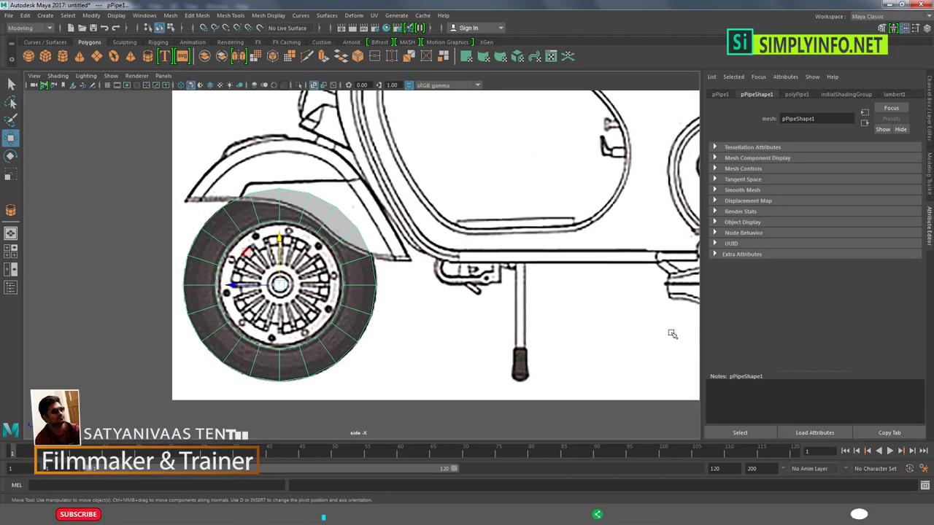
Show the pipe's channels and fit it to the front-view tire width at Scale X 0.944.
key("ctrl+a")
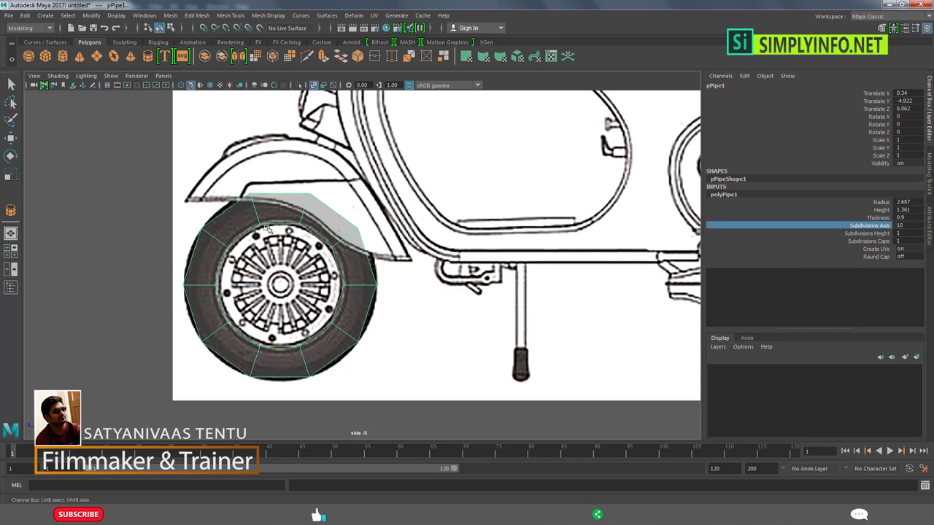
scroll(267, 229, "up", 2)
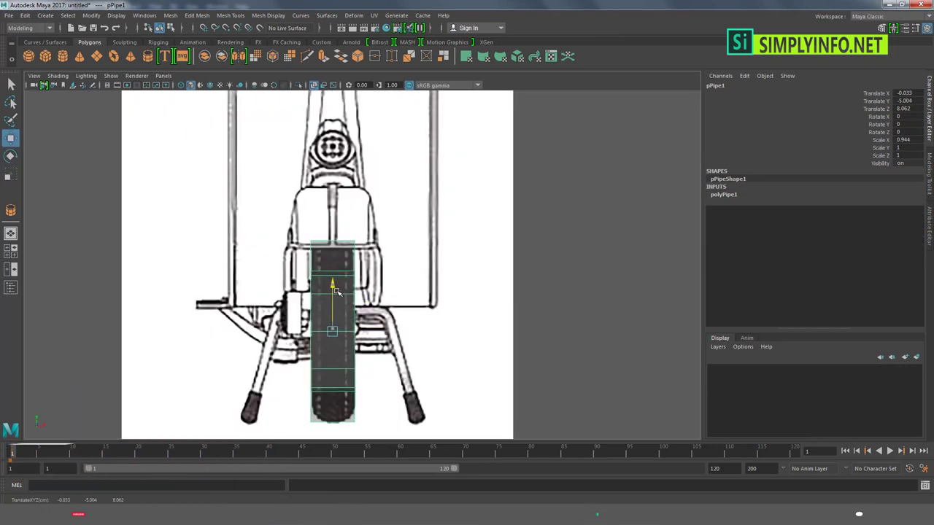
mouse_move(336, 333)
right_mouse_down()
mouse_move(324, 310)
mouse_move(343, 343)
right_mouse_up()
left_click(328, 343)
scroll(366, 284, "up", 2)
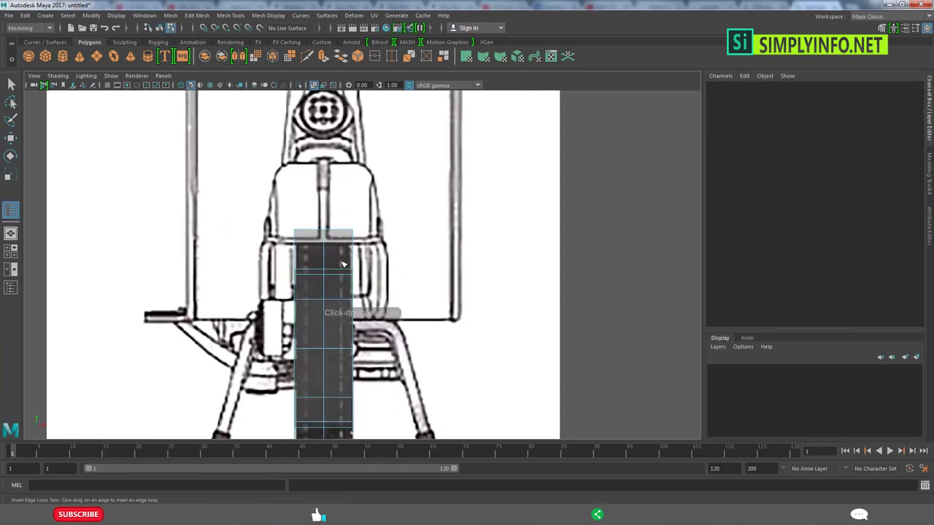
Insert edge loops across the tire pipe's width.
left_click(329, 280)
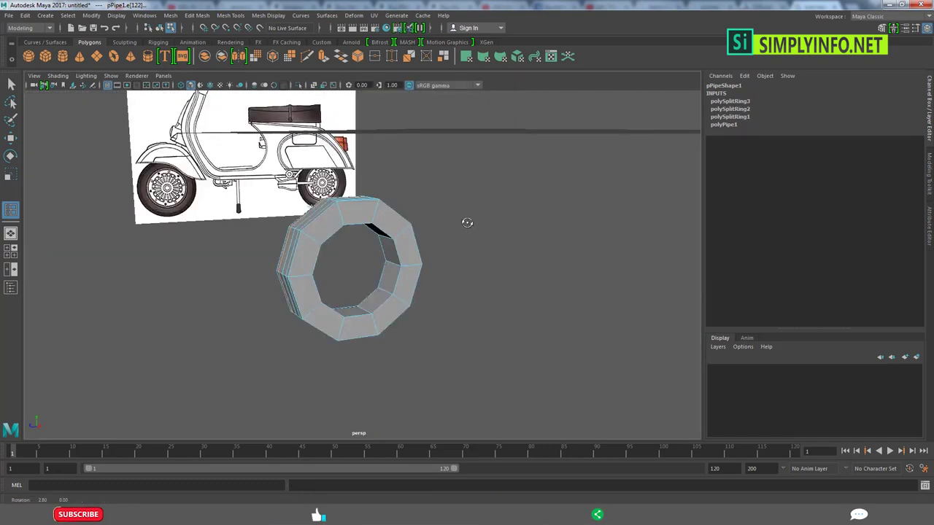
mouse_move(467, 218)
left_mouse_down("alt")
mouse_move(375, 255)
mouse_move(408, 203)
left_mouse_up("alt")
key("w")
right_click_drag(408, 203, 354, 236, "shift")
left_click(369, 292)
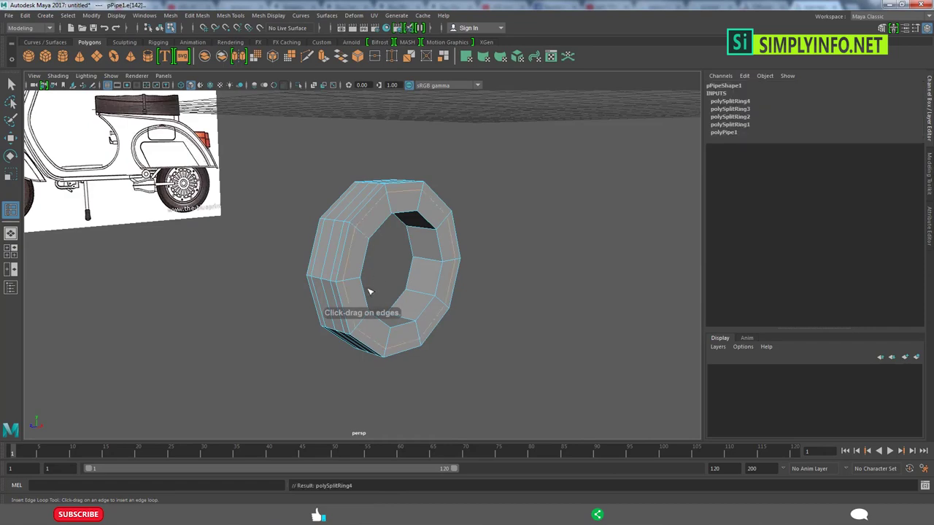
mouse_move(369, 292)
left_mouse_down("alt")
mouse_move(488, 231)
mouse_move(379, 241)
mouse_move(398, 254)
left_mouse_up("alt")
left_click(474, 202)
Apply Edit Edge Flow to the new loops to round the tread, then check the front view.
key("w")
right_click_drag(415, 177, 396, 94, "shift")
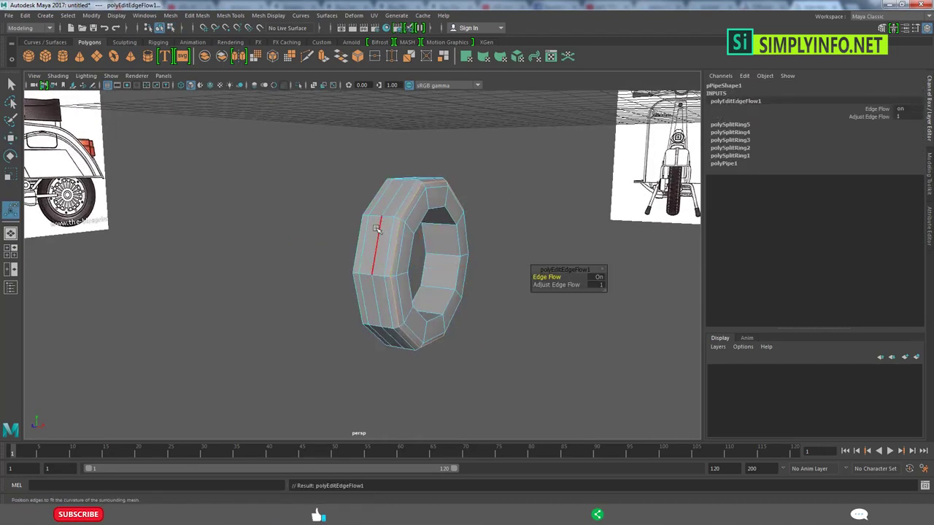
mouse_move(396, 94)
left_mouse_down("alt")
mouse_move(438, 219)
mouse_move(487, 239)
mouse_move(475, 239)
left_mouse_up("alt")
key("t")
key("space")
key("space")
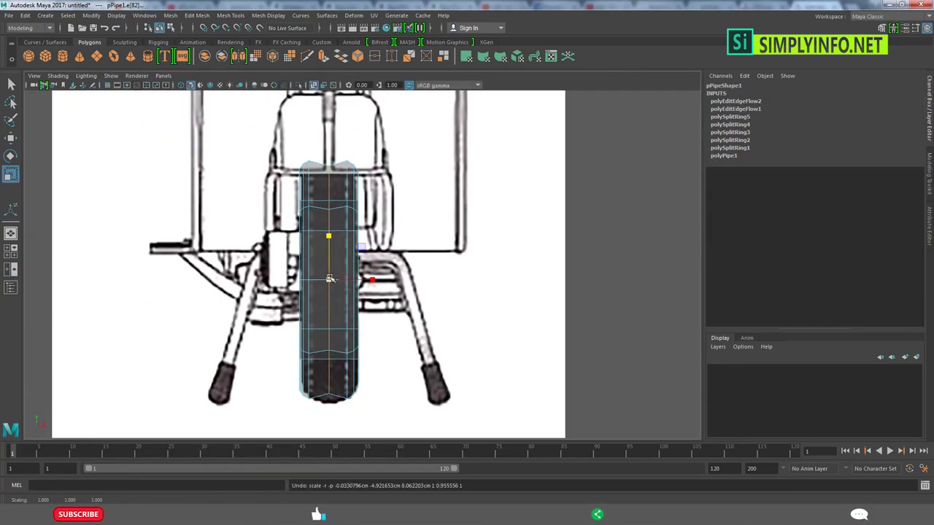
right_click_drag(335, 284, 356, 259)
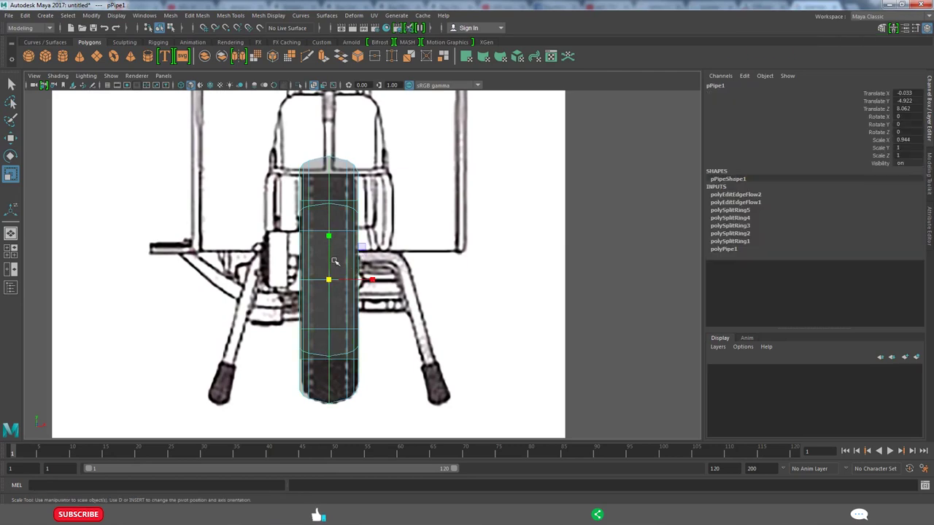
Compare the tire against the perspective and side reference views.
left_click(567, 185)
key("space")
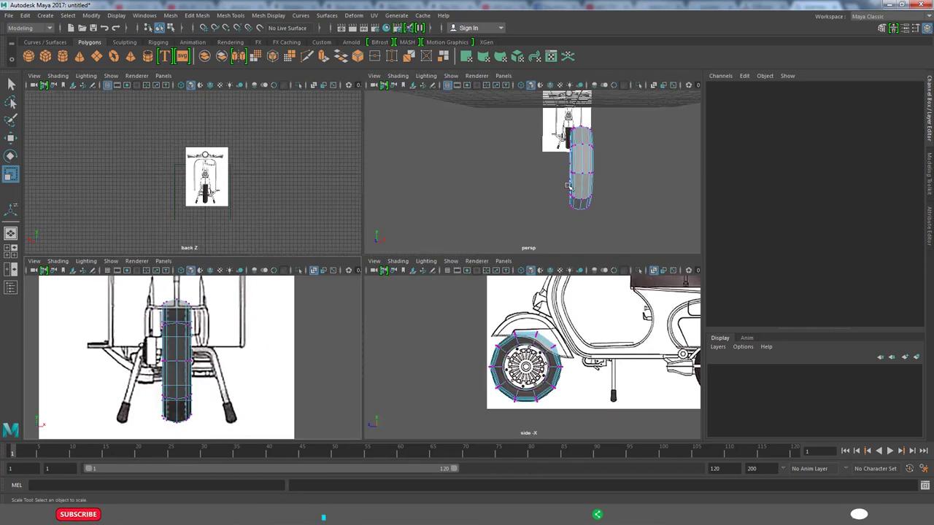
key("space")
mouse_move(567, 185)
left_mouse_down("alt")
mouse_move(371, 256)
mouse_move(438, 263)
left_mouse_up("alt")
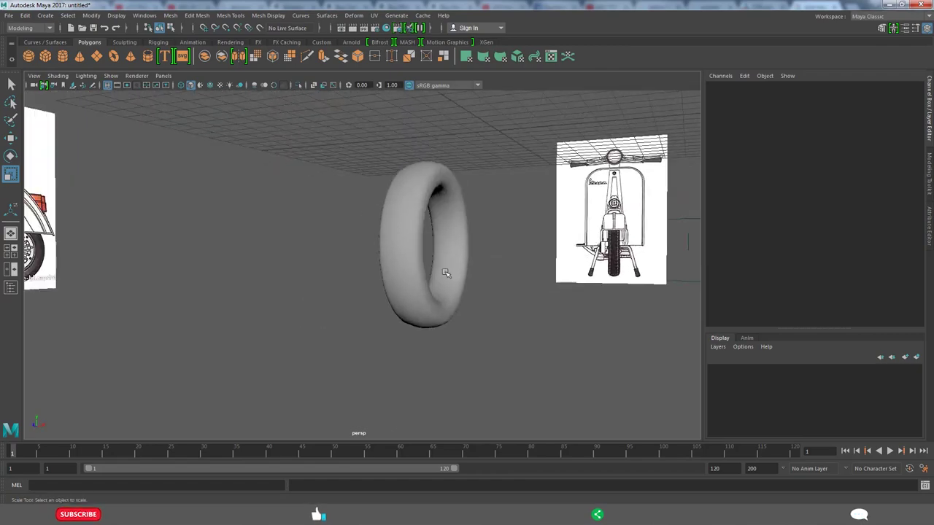
left_click(386, 219)
key("space")
key("space")
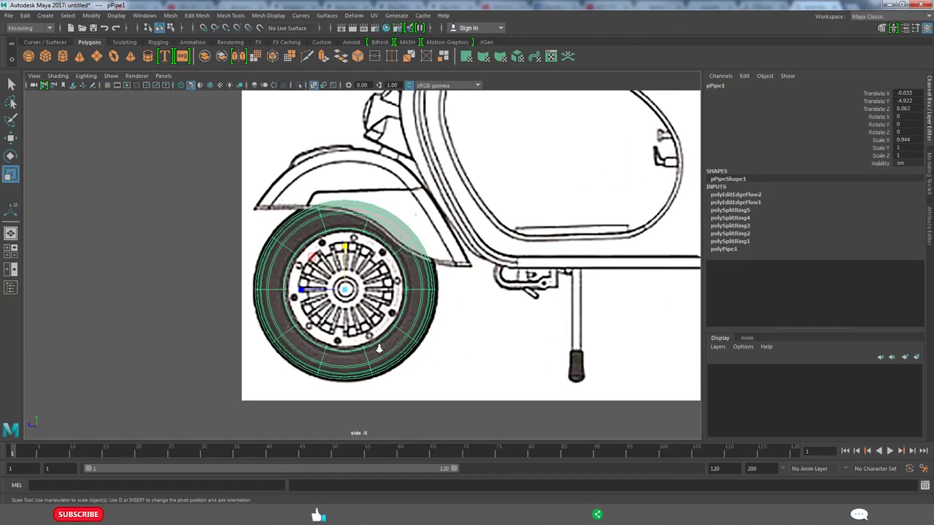
key("1")
middle_click_drag(468, 355, 305, 291, "alt")
Select edges and faces of the tire, then return to whole-object selection.
key("F11")
left_click(304, 291)
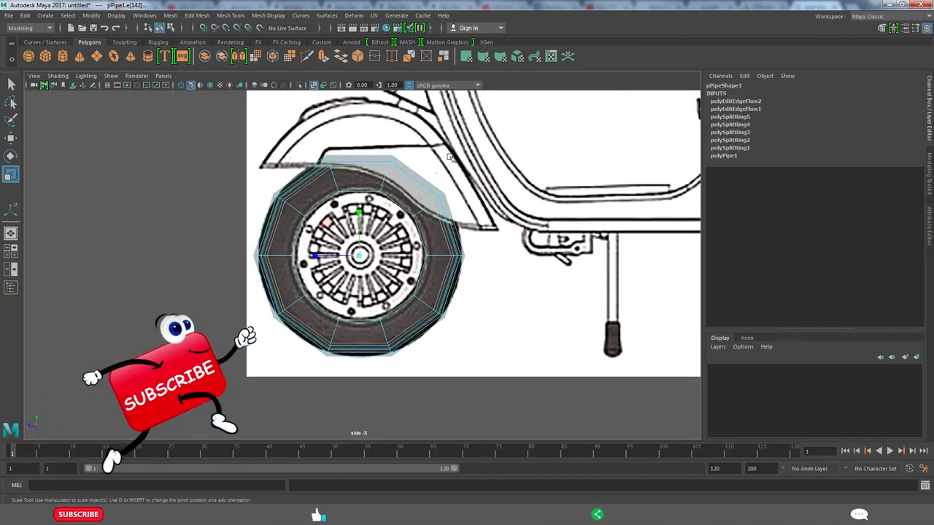
key("space")
key("space")
mouse_move(469, 244)
left_mouse_down("alt")
mouse_move(444, 238)
mouse_move(396, 251)
mouse_move(375, 240)
left_mouse_up("alt")
key("F11")
left_click_drag(453, 299, 269, 102)
left_click_drag(375, 240, 413, 206, "alt")
left_click(379, 250)
key("F8")
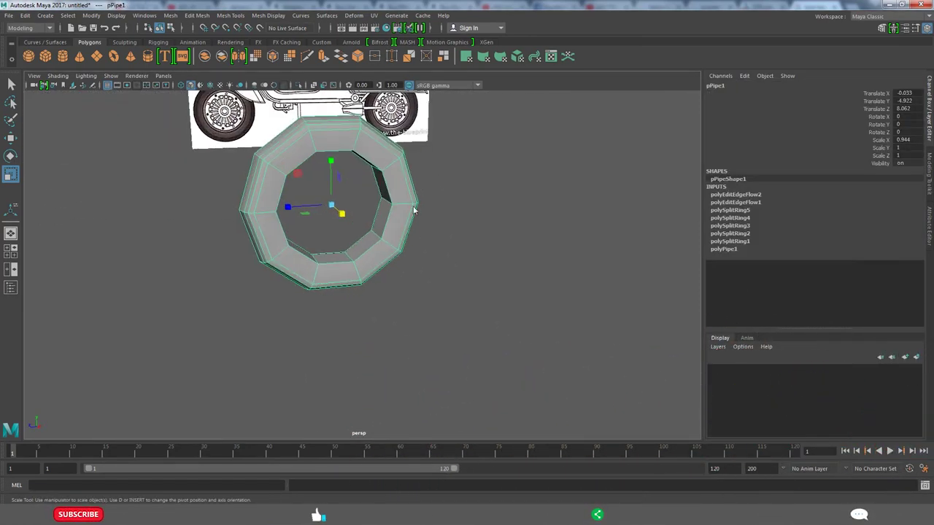
Insert two more edge loops near the tire's edges and inspect the smoothed result.
right_click_drag(412, 207, 356, 228, "shift")
left_click(357, 228)
left_click(398, 252)
mouse_move(397, 252)
left_mouse_down("alt")
mouse_move(400, 292)
mouse_move(404, 284)
left_mouse_up("alt")
left_click(357, 273)
left_click(463, 213)
mouse_move(463, 214)
left_mouse_down("alt")
mouse_move(385, 253)
mouse_move(486, 275)
mouse_move(402, 285)
mouse_move(438, 240)
mouse_move(497, 224)
left_mouse_up("alt")
left_click(445, 240)
Add another edge loop to the unsmoothed tire, then preview it smoothed.
key("1")
right_click_drag(497, 225, 504, 328, "shift")
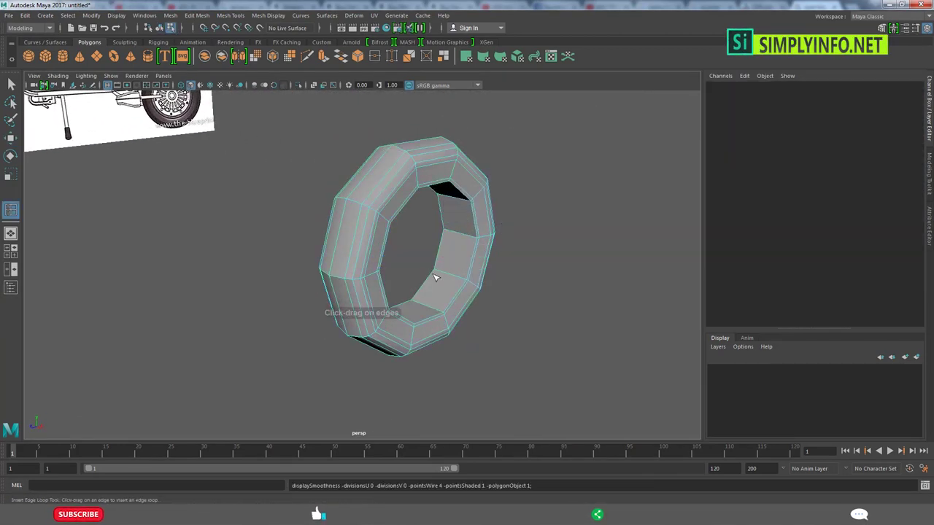
left_click(428, 298)
mouse_move(428, 298)
left_mouse_down("alt")
mouse_move(473, 282)
mouse_move(475, 271)
mouse_move(462, 296)
mouse_move(384, 304)
mouse_move(406, 297)
left_mouse_up("alt")
key("w")
key("F8")
key("3")
Select and remove an unneeded edge loop from the tire.
left_click(459, 281)
left_click(384, 304)
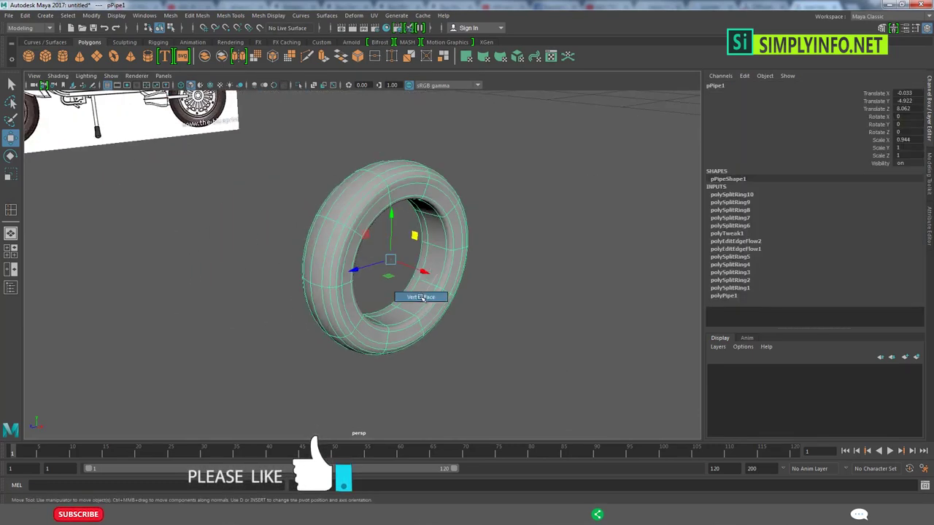
key("F10")
right_click_drag(481, 235, 371, 313)
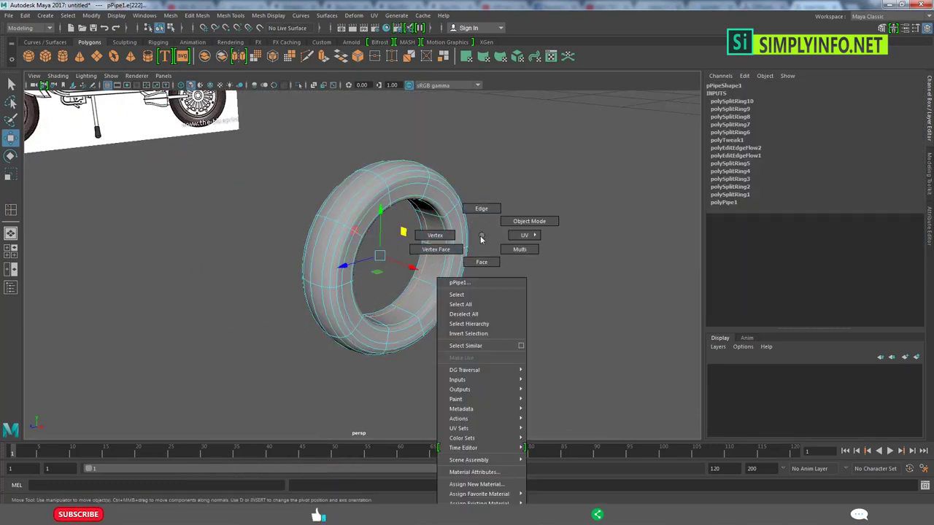
right_click(428, 231, "shift")
left_click(487, 196)
mouse_move(487, 195)
left_mouse_down("alt")
mouse_move(396, 267)
mouse_move(411, 323)
left_mouse_up("alt")
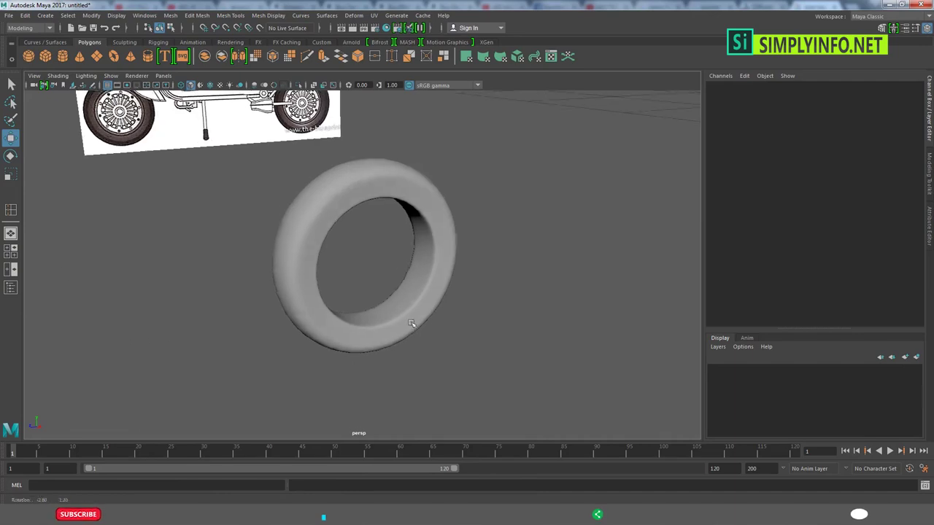
left_click(411, 324)
key("1")
Line the tire up with the front wheel in the enlarged side view.
mouse_move(500, 289)
left_mouse_down("alt")
mouse_move(496, 273)
mouse_move(369, 256)
mouse_move(379, 268)
mouse_move(222, 214)
left_mouse_up("alt")
key("F11")
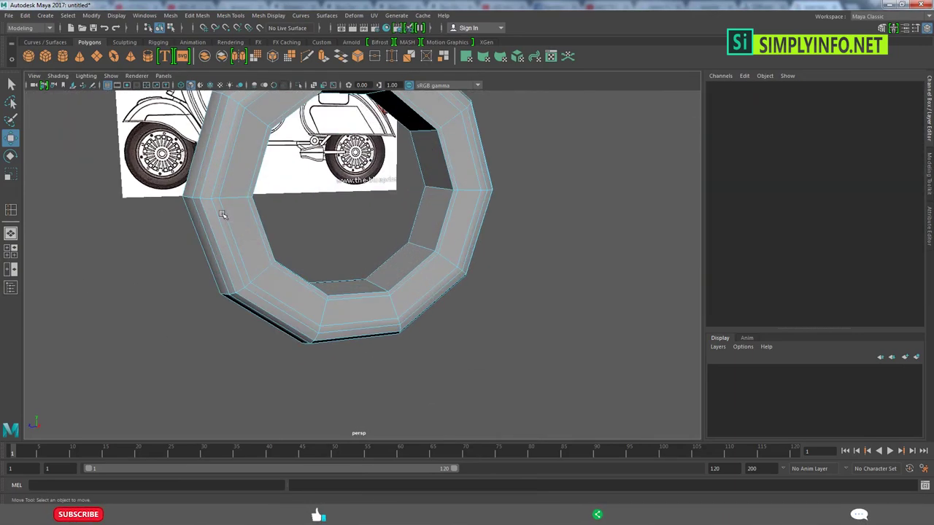
left_click_drag(358, 263, 343, 284, "alt")
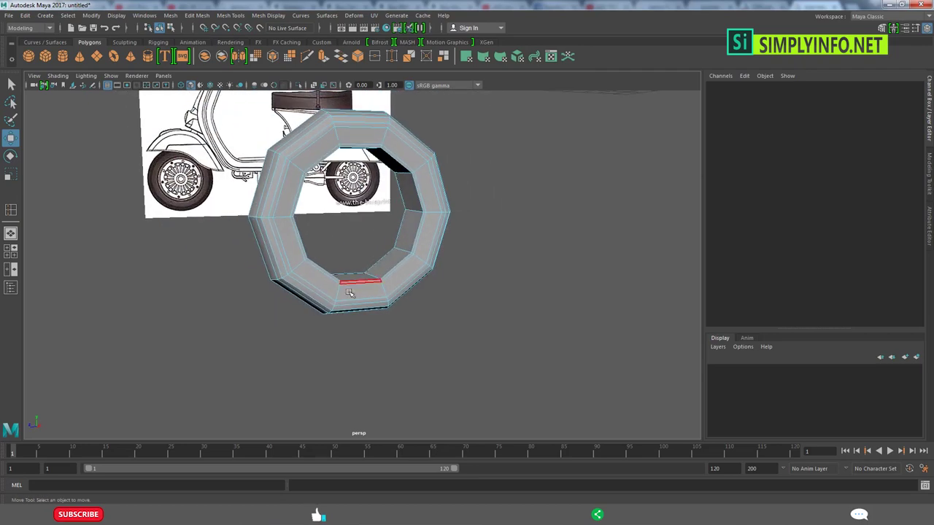
left_click(334, 292)
key("space")
key("space")
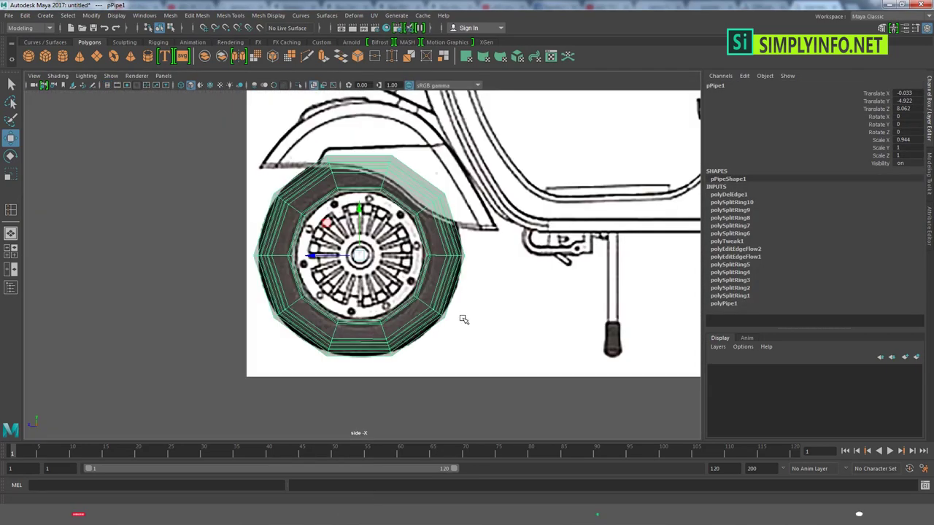
key("3")
left_click(520, 303)
left_click(357, 353)
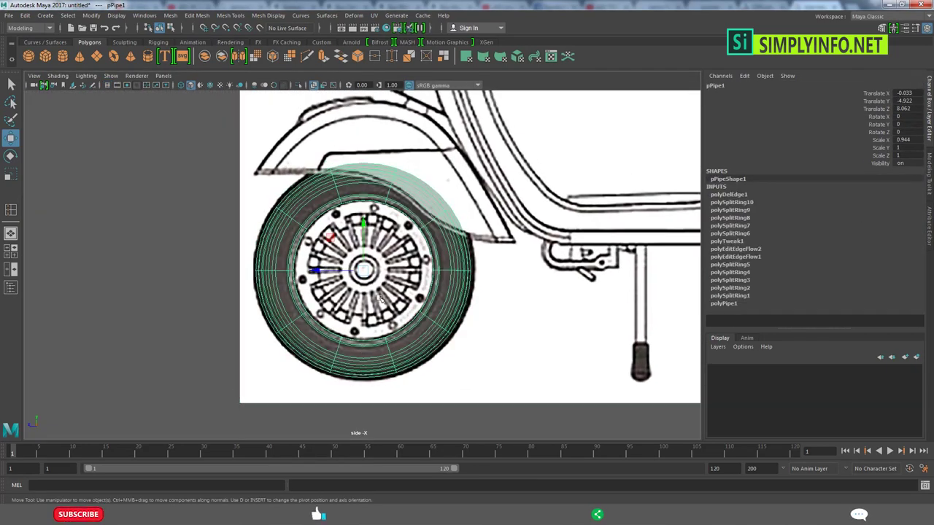
Scale the tire slightly, then draw a cylinder of radius 1.799 and height 0.394 at the wheel centre.
mouse_move(365, 271)
left_mouse_down()
mouse_move(374, 278)
mouse_move(363, 274)
left_mouse_up()
scroll(418, 323, "up", 2)
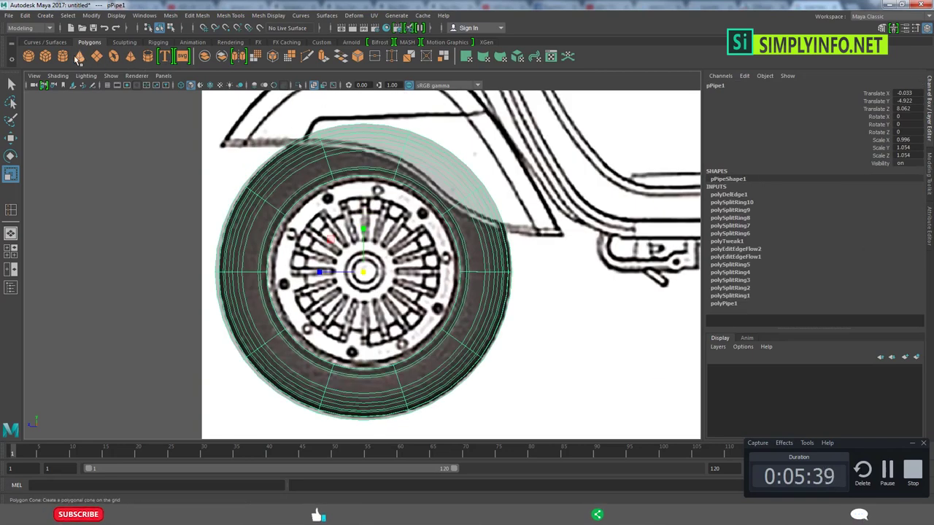
left_click_drag(363, 274, 446, 318)
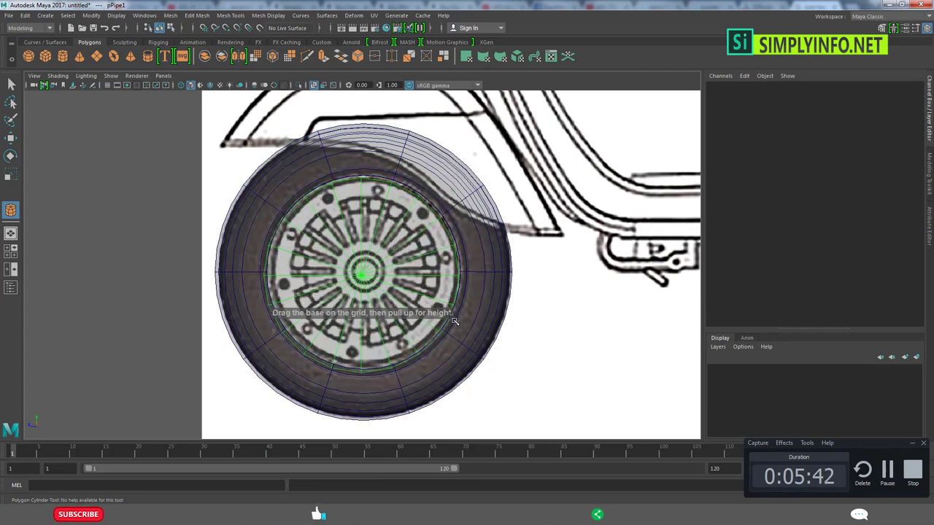
left_click_drag(397, 276, 367, 279)
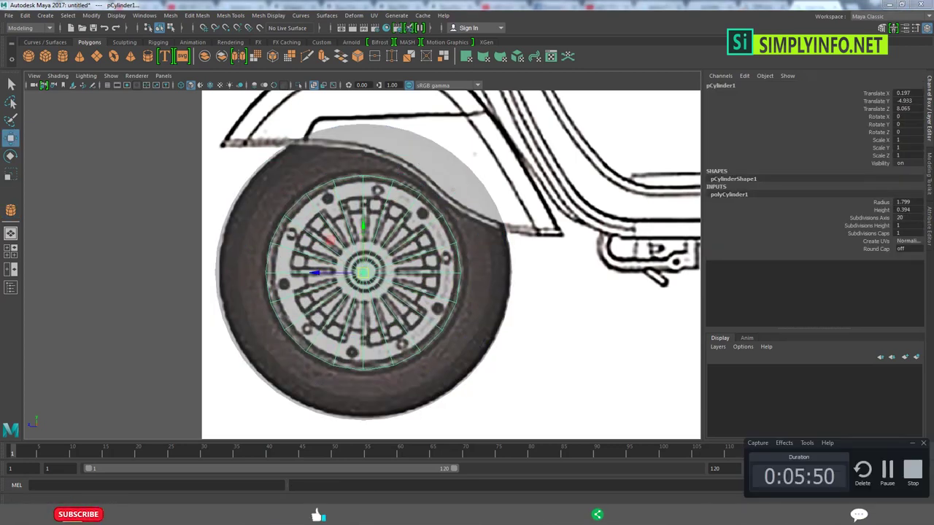
mouse_move(531, 377)
left_mouse_down("alt")
mouse_move(528, 282)
mouse_move(444, 262)
mouse_move(488, 290)
left_mouse_up("alt")
Select the cylinder cap's centre vertex, undoing a mistaken extrude.
scroll(438, 260, "up", 3)
left_click(449, 250, "ctrl")
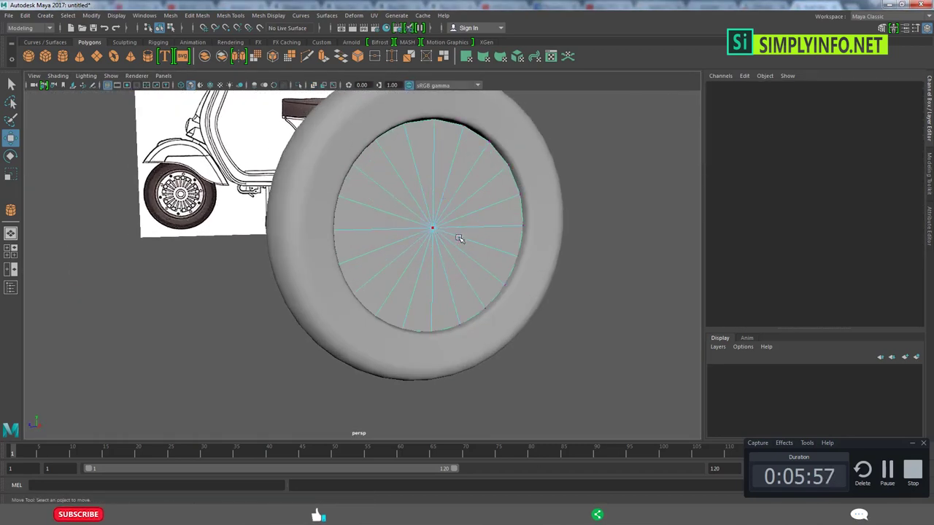
left_click_drag(460, 240, 444, 153, "alt")
scroll(378, 237, "up", 3)
left_click(393, 238)
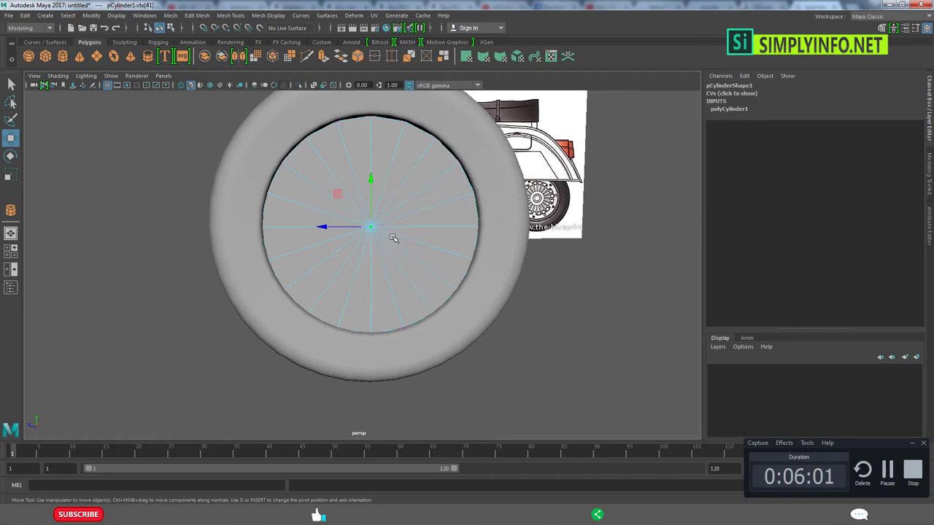
left_click_drag(410, 232, 428, 277, "alt")
key("ctrl+z")
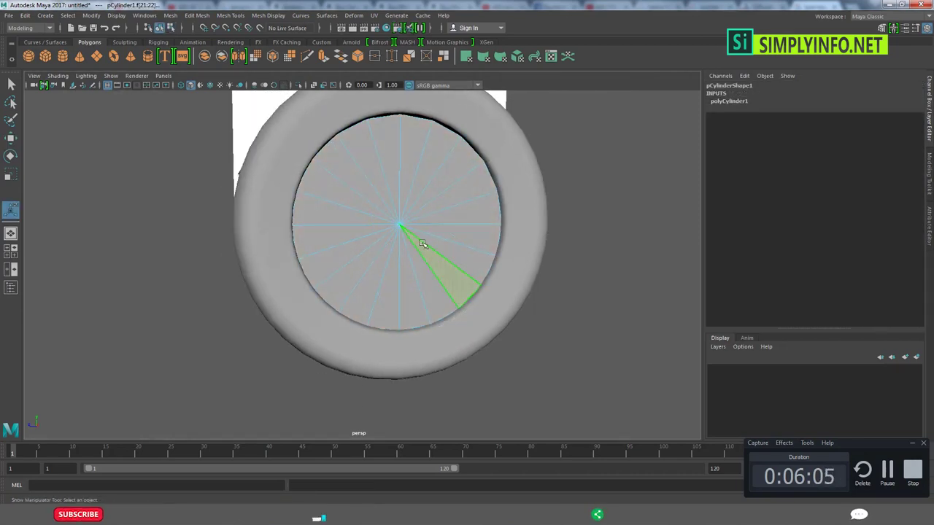
left_click_drag(422, 243, 396, 215, "alt")
Convert the centre vertex to the cap faces, extrude them and shrink the extrusion inward.
left_click(392, 212)
right_click_drag(396, 198, 404, 245, "ctrl")
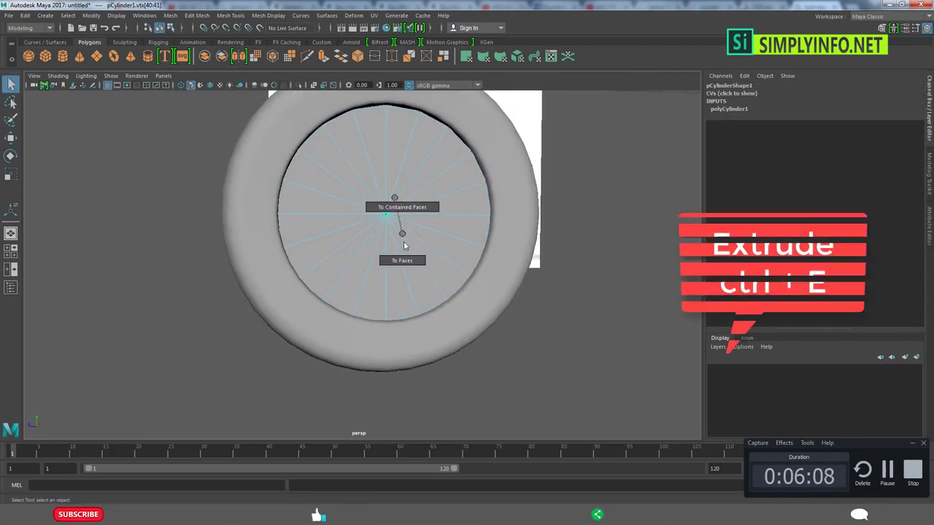
key("ctrl+e")
left_click_drag(406, 247, 466, 270, "alt")
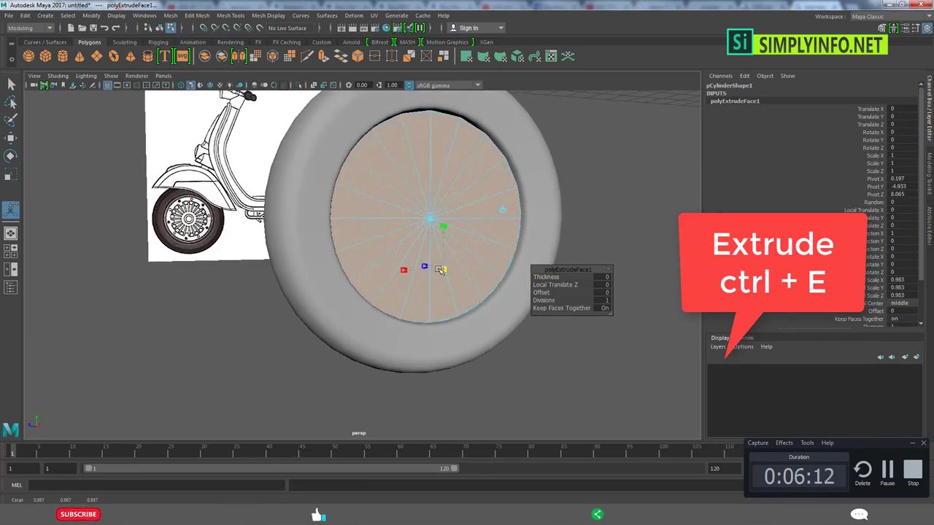
left_click_drag(435, 269, 435, 276, "alt")
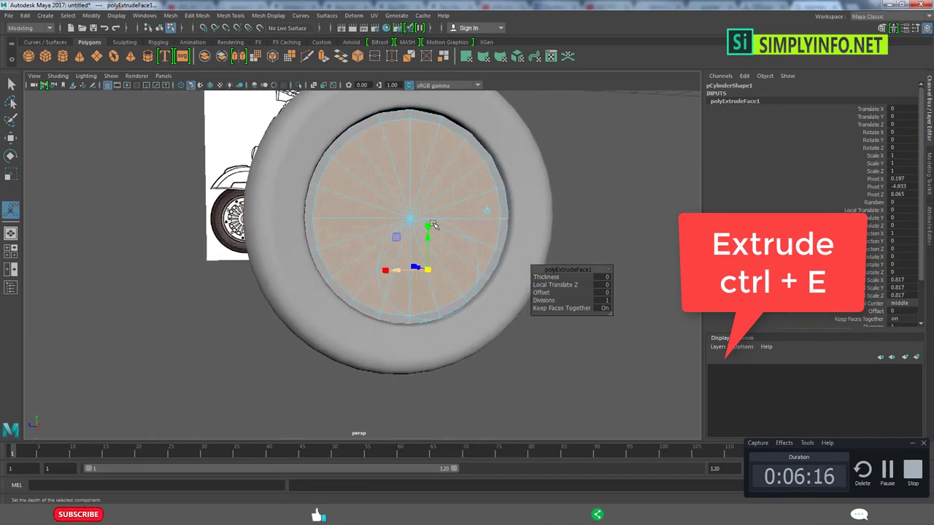
key("q")
key("F8")
Extrude the cap faces a second time, pushing the new ring inward.
key("F11")
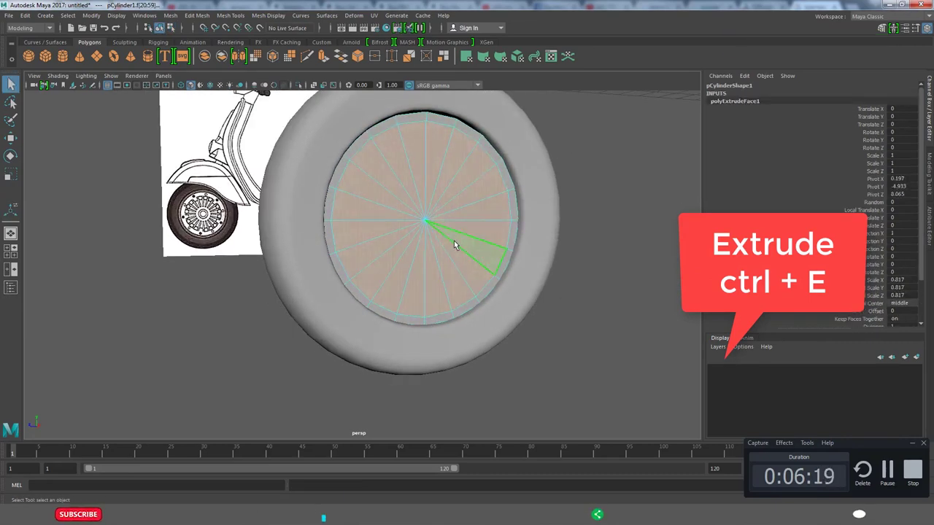
right_click_drag(454, 240, 511, 183, "shift")
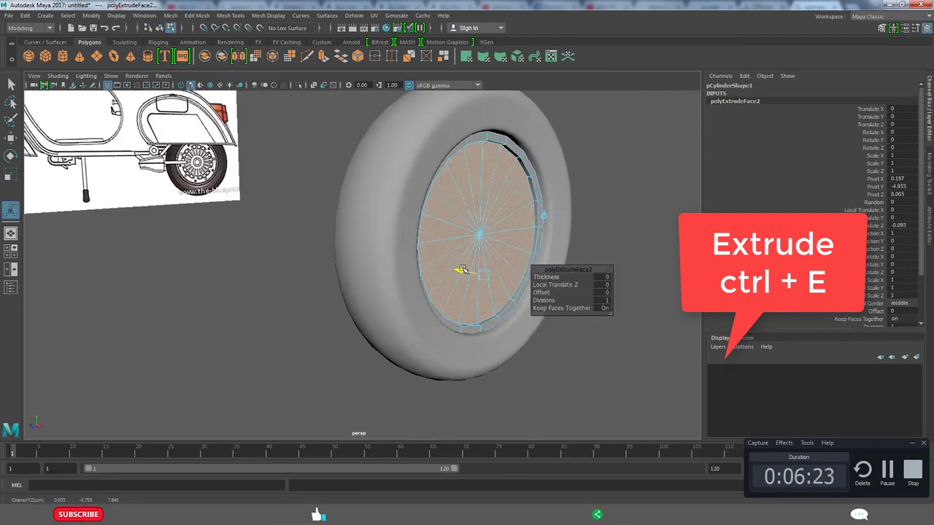
key("q")
left_click(582, 222)
mouse_move(583, 221)
left_mouse_down("alt")
mouse_move(511, 225)
mouse_move(513, 259)
mouse_move(391, 266)
mouse_move(442, 263)
mouse_move(434, 264)
left_mouse_up("alt")
left_click(391, 266)
Reselect the cap's centre vertex, convert it to faces and extrude a third time.
key("F9")
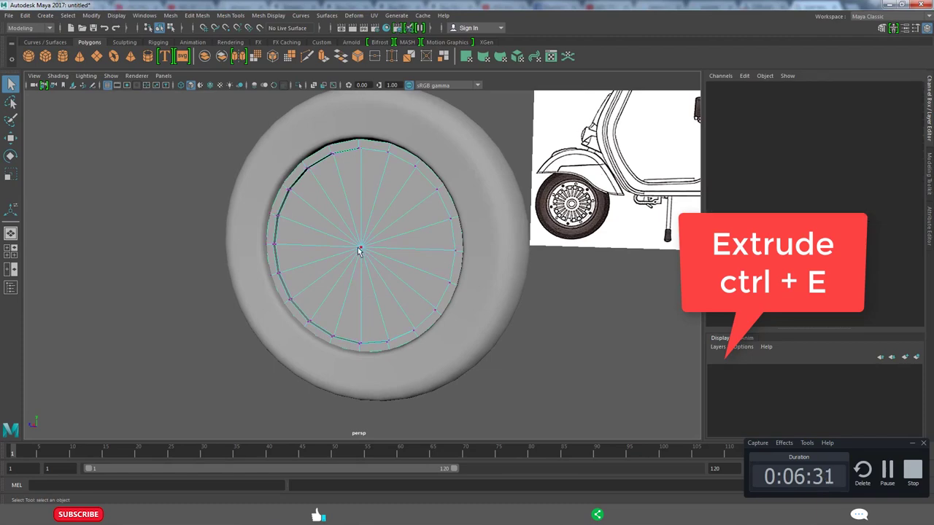
left_click(359, 251)
mouse_move(359, 251)
left_mouse_down("alt")
mouse_move(286, 260)
mouse_move(370, 261)
left_mouse_up("alt")
right_click_drag(511, 136, 514, 210, "shift")
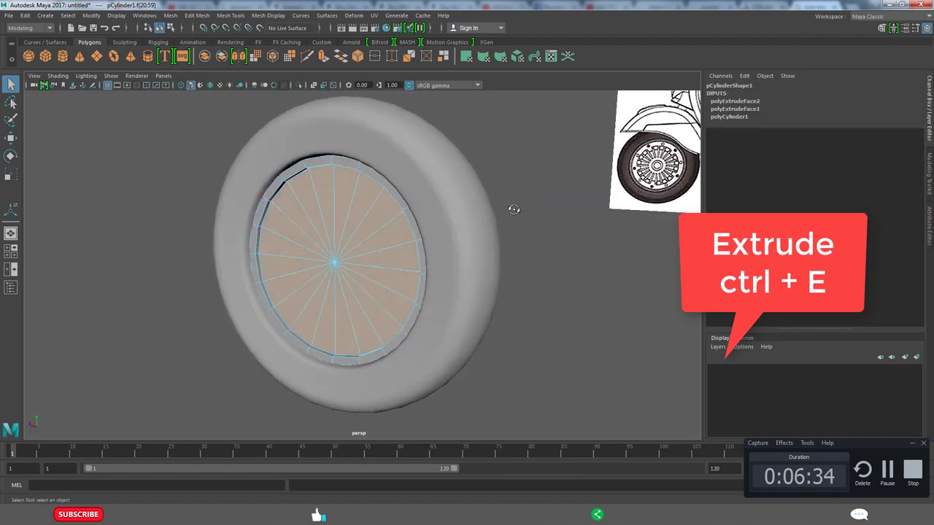
left_click_drag(514, 209, 515, 198, "alt")
key("ctrl+e")
mouse_move(403, 267)
left_mouse_down("alt")
mouse_move(416, 296)
mouse_move(429, 272)
mouse_move(336, 277)
left_mouse_up("alt")
Shrink the third extrusion to 0.633, show four panes with the UI hidden, and rotate the cap faces.
scroll(336, 277, "up", 5)
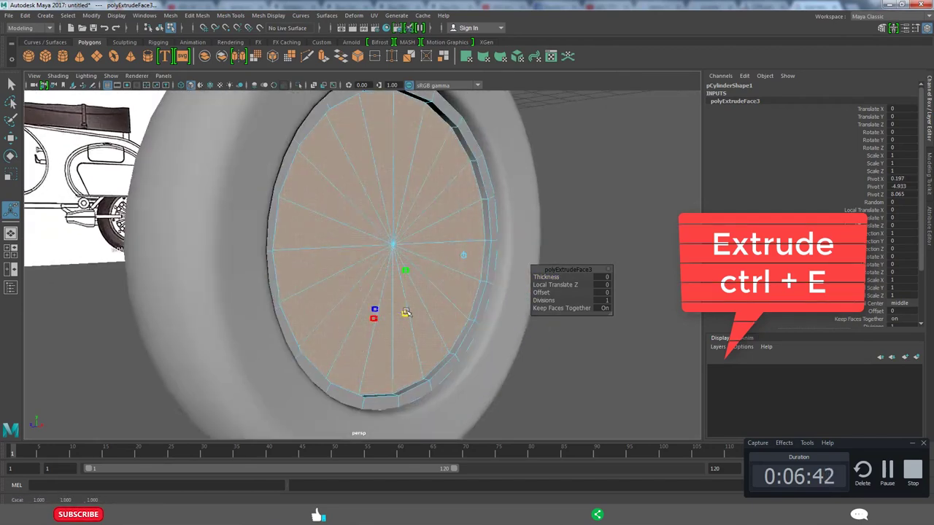
scroll(244, 367, "up", 3)
key("space")
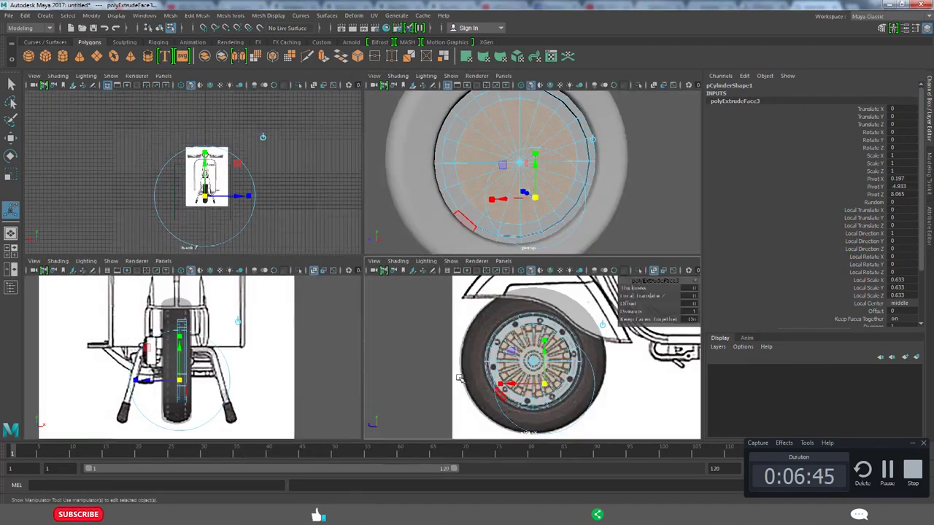
key("space")
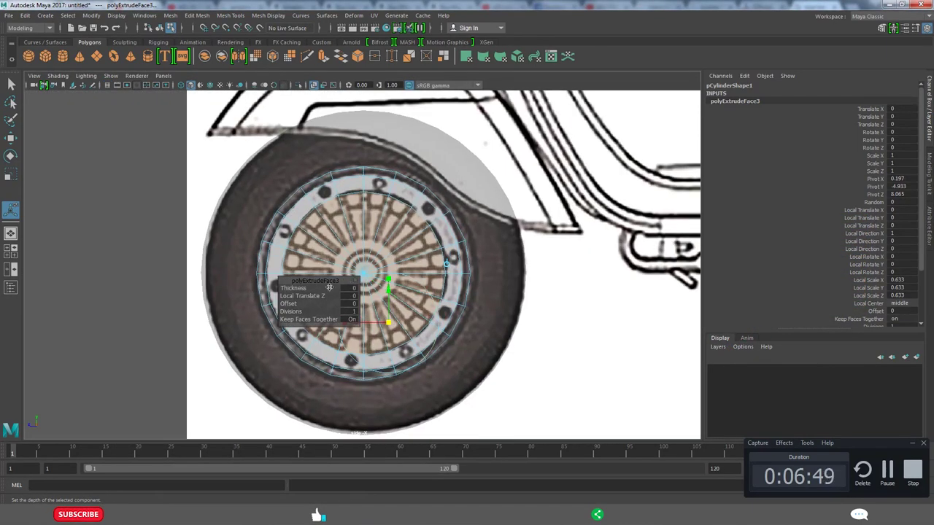
key("space")
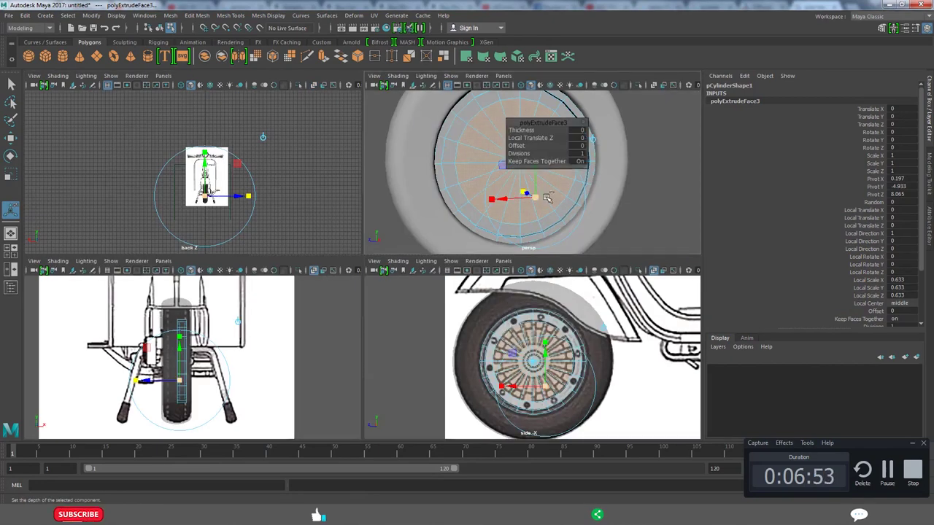
key("ctrl+space")
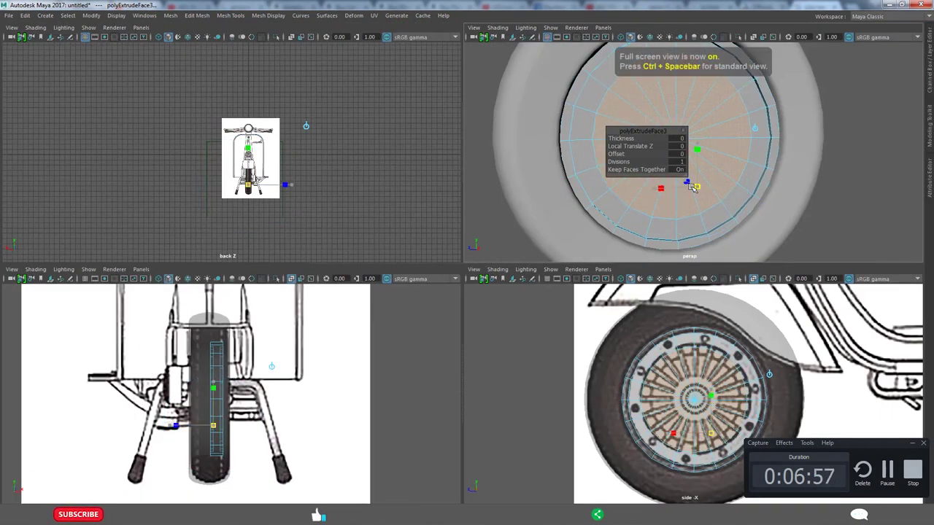
key("e")
key("space")
key("space")
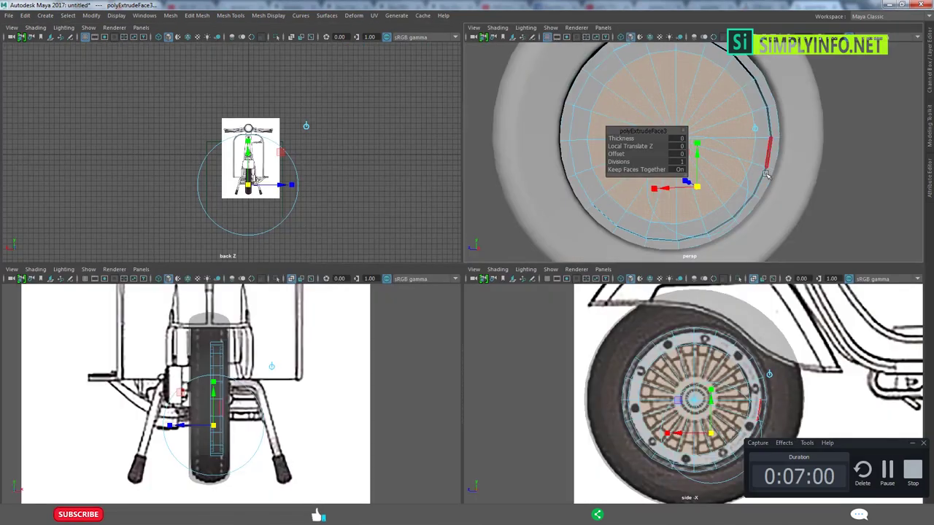
mouse_move(766, 139)
left_mouse_down()
mouse_move(753, 184)
mouse_move(681, 159)
mouse_move(623, 167)
mouse_move(804, 152)
mouse_move(781, 150)
mouse_move(795, 164)
mouse_move(743, 186)
mouse_move(775, 170)
mouse_move(751, 169)
mouse_move(767, 179)
left_mouse_up()
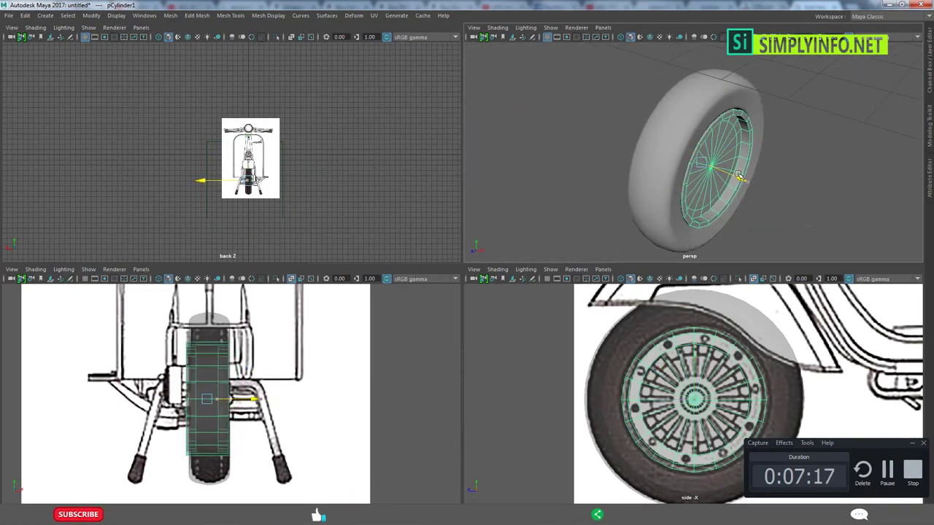
Restore the UI and move pCylinder1 along X to -0.053 in the front view.
key("w")
key("e")
left_click_drag(773, 147, 733, 181, "alt")
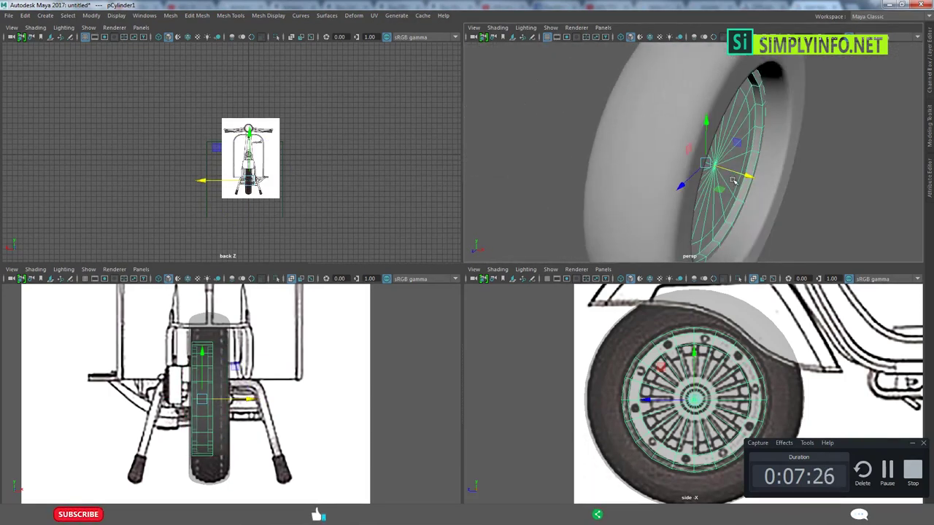
key("space")
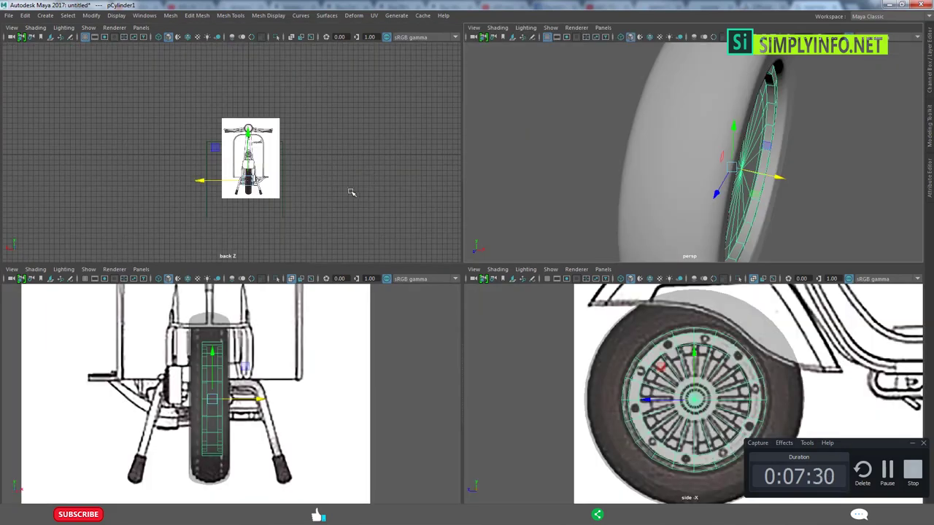
scroll(287, 212, "down", 3)
scroll(207, 292, "up", 5)
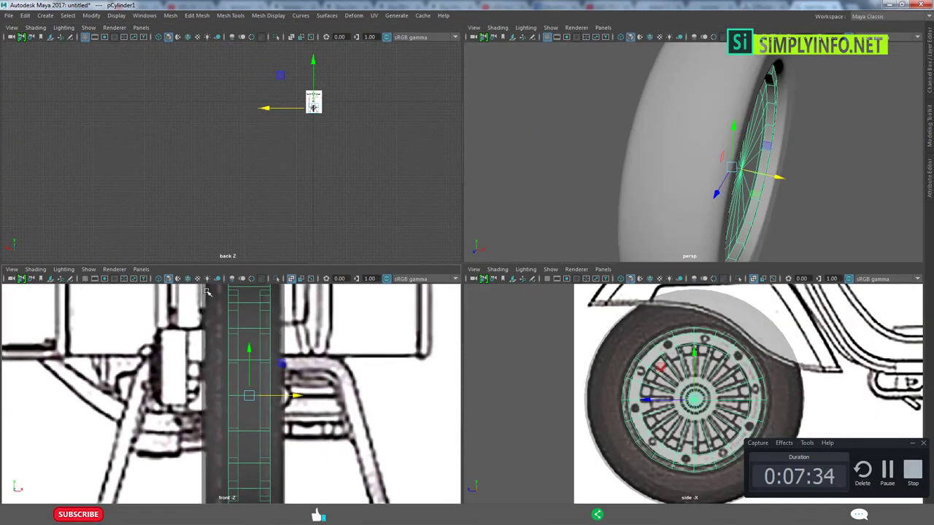
key("ctrl+space")
key("space")
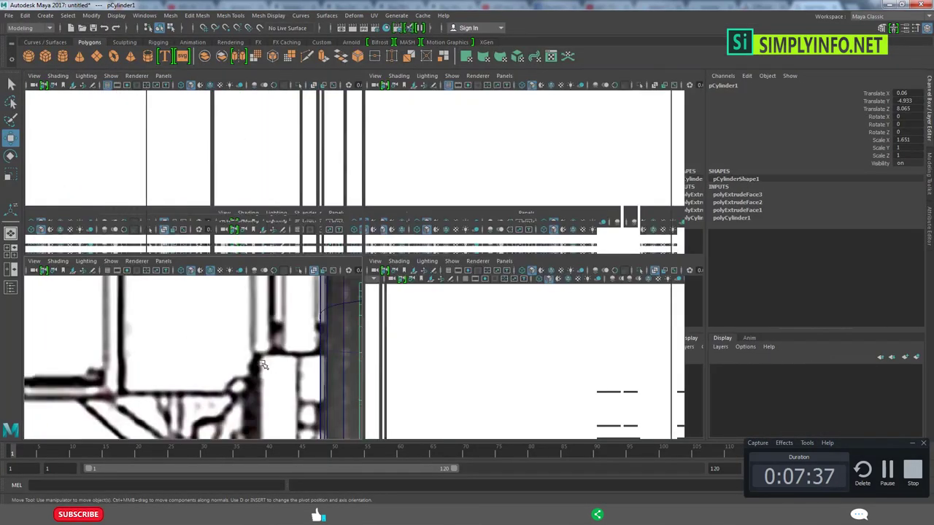
left_click_drag(431, 269, 419, 269)
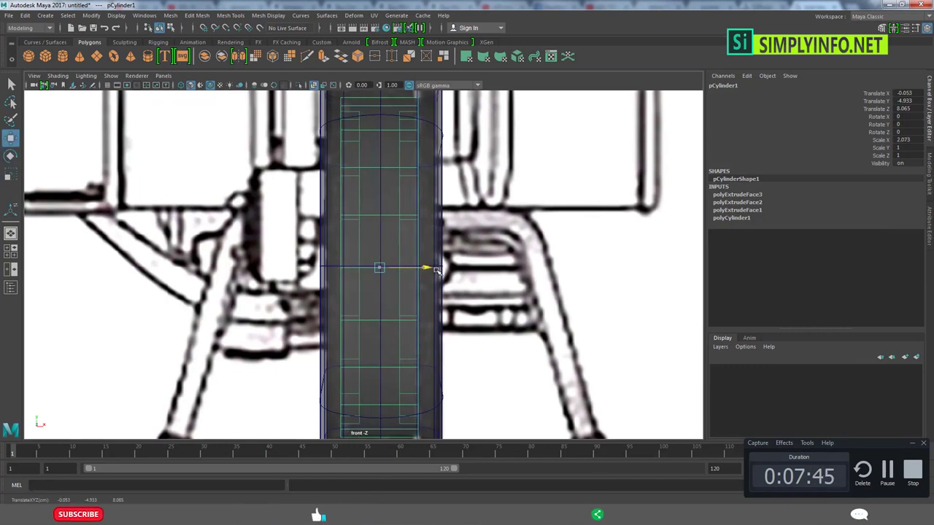
Scale pCylinder1 to Scale X 2.708 in the perspective view.
key("space")
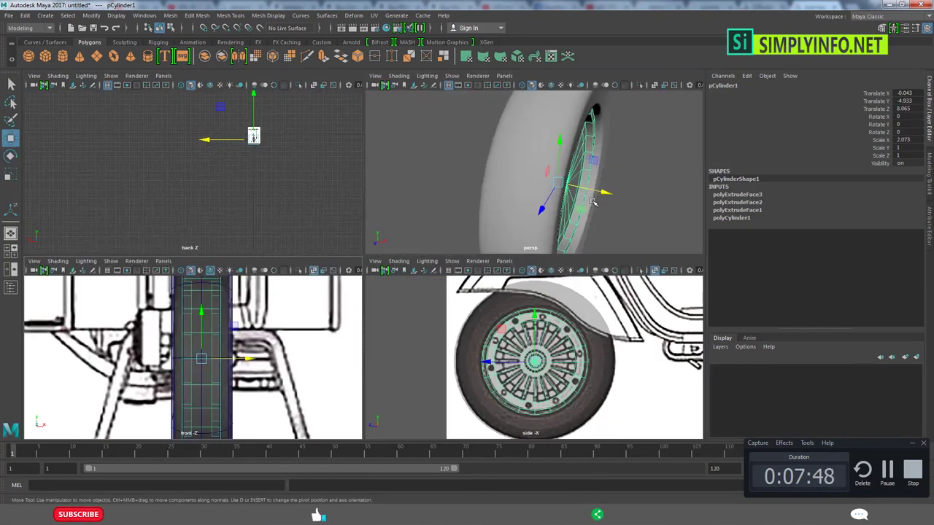
key("space")
mouse_move(511, 202)
left_mouse_down("alt")
mouse_move(649, 194)
mouse_move(516, 200)
mouse_move(532, 209)
mouse_move(447, 257)
left_mouse_up("alt")
key("r")
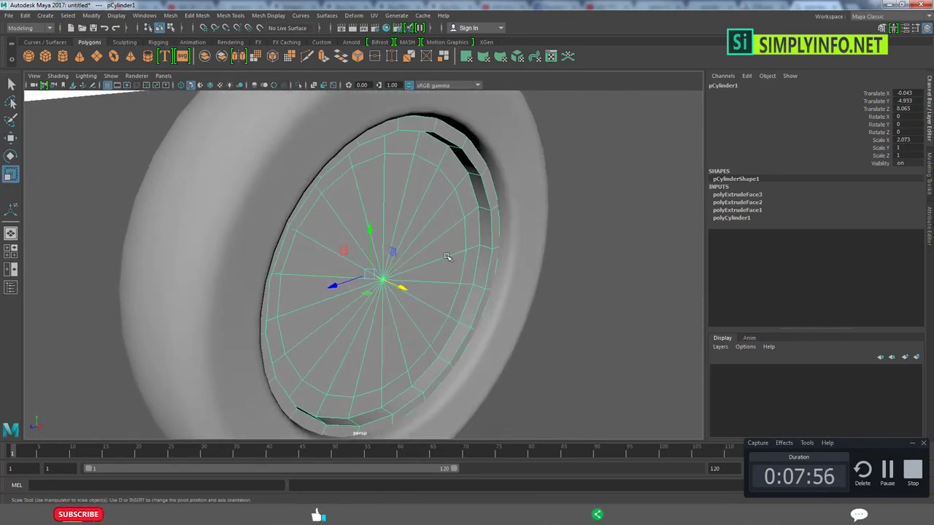
mouse_move(400, 286)
left_mouse_down()
mouse_move(411, 288)
mouse_move(398, 231)
mouse_move(447, 267)
left_mouse_up()
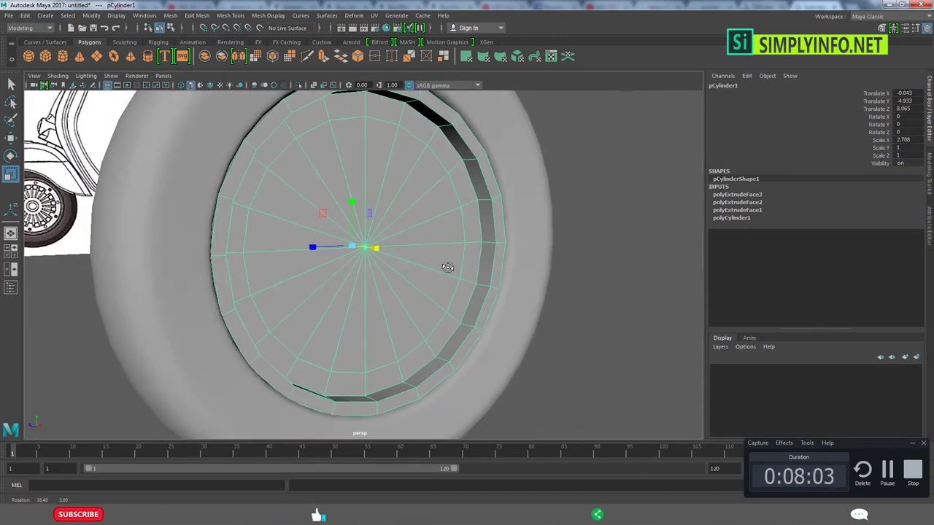
Select the tire pipe and isolate it in the view.
left_click(536, 318)
mouse_move(536, 318)
left_mouse_down("alt")
mouse_move(479, 308)
mouse_move(497, 313)
mouse_move(473, 289)
mouse_move(465, 257)
left_mouse_up("alt")
left_click(481, 321)
left_click(506, 349)
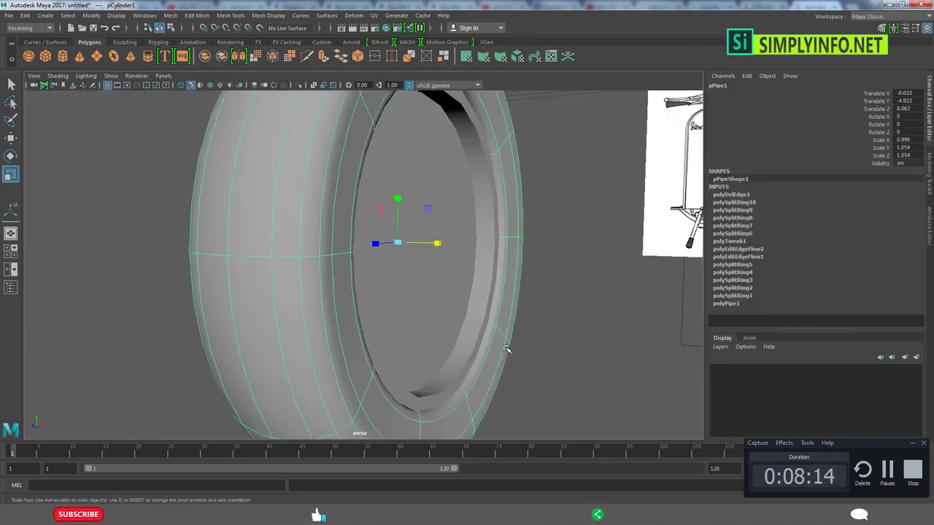
key("ctrl+1")
Delete the ring of inner faces on the tire.
key("F11")
mouse_move(526, 317)
left_mouse_down("alt")
mouse_move(448, 246)
mouse_move(417, 277)
left_mouse_up("alt")
double_click(448, 246)
key("Delete")
scroll(438, 292, "down", 3)
Extrude the tire's open inner edge loop.
key("F10")
left_click(384, 273)
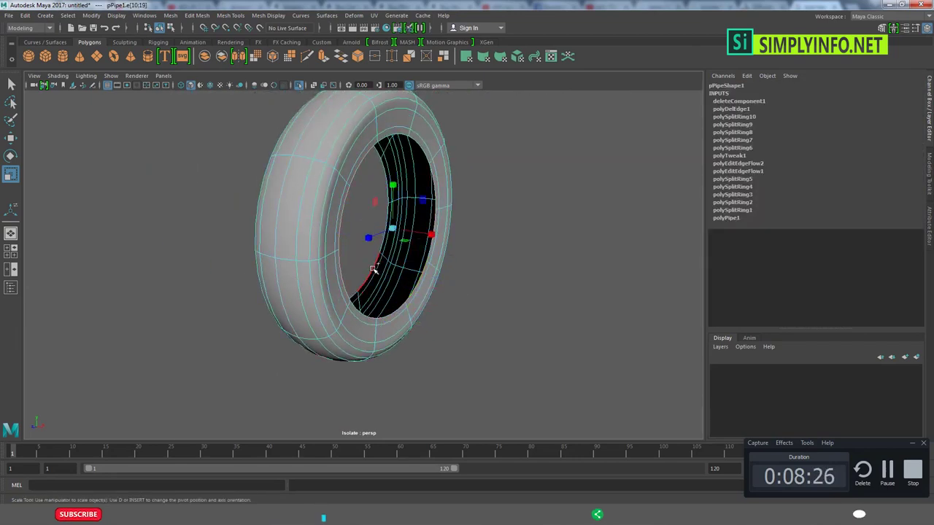
left_click(442, 250)
key("ctrl+e")
Exit isolation to show the whole scene and select the rim cylinder.
key("q")
left_click_drag(357, 178, 546, 192, "alt")
left_click(546, 192)
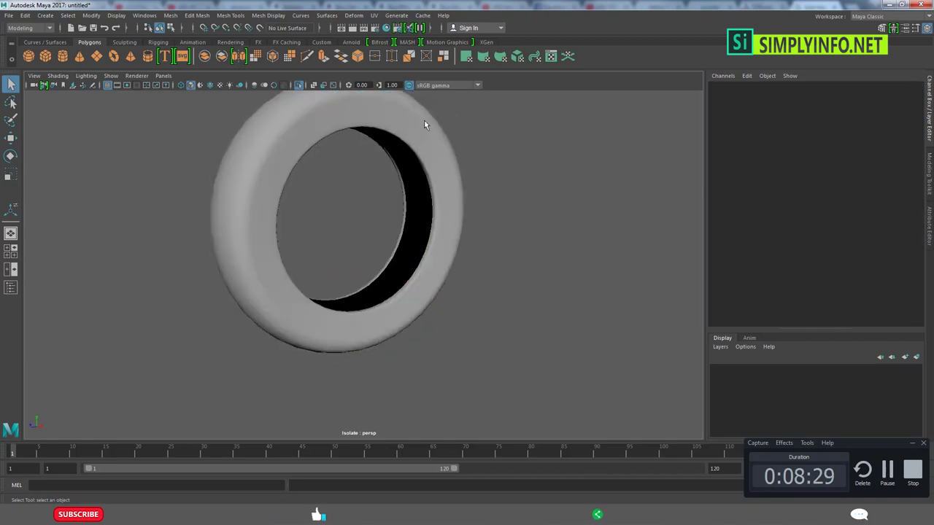
left_click_drag(428, 120, 474, 182, "alt")
key("ctrl+1")
mouse_move(512, 235)
left_mouse_down("alt")
mouse_move(526, 231)
mouse_move(453, 267)
mouse_move(448, 288)
mouse_move(477, 305)
mouse_move(409, 219)
left_mouse_up("alt")
left_click(452, 267)
Isolate the rim cylinder and insert several edge loops close to its front rim.
key("ctrl+1")
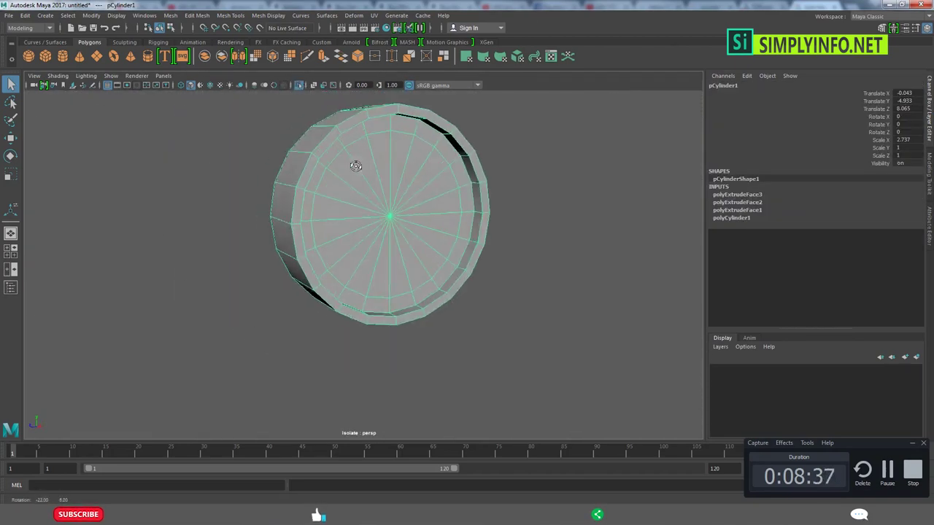
right_click_drag(394, 211, 365, 183)
left_click_drag(365, 183, 398, 203, "alt")
right_click_drag(398, 203, 397, 203, "shift")
left_click(398, 203)
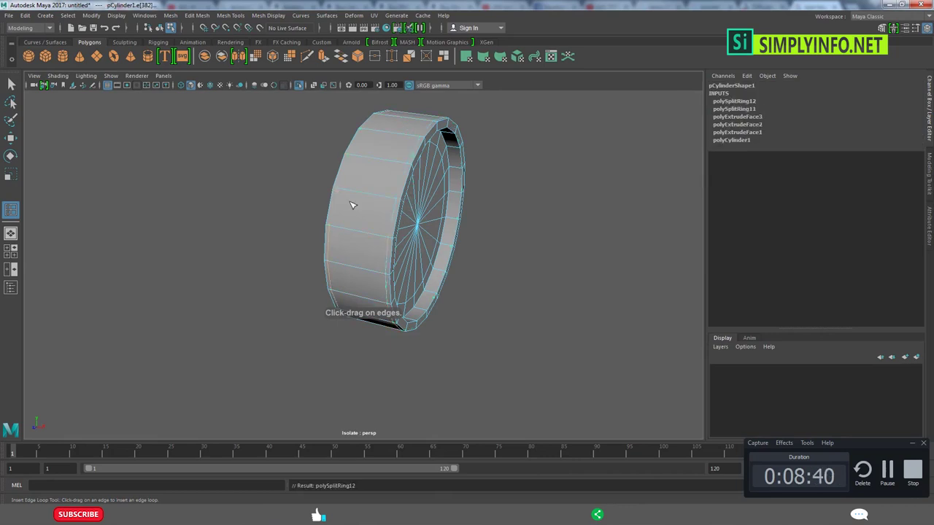
left_click_drag(353, 205, 270, 202, "alt")
right_click_drag(270, 202, 226, 183, "alt")
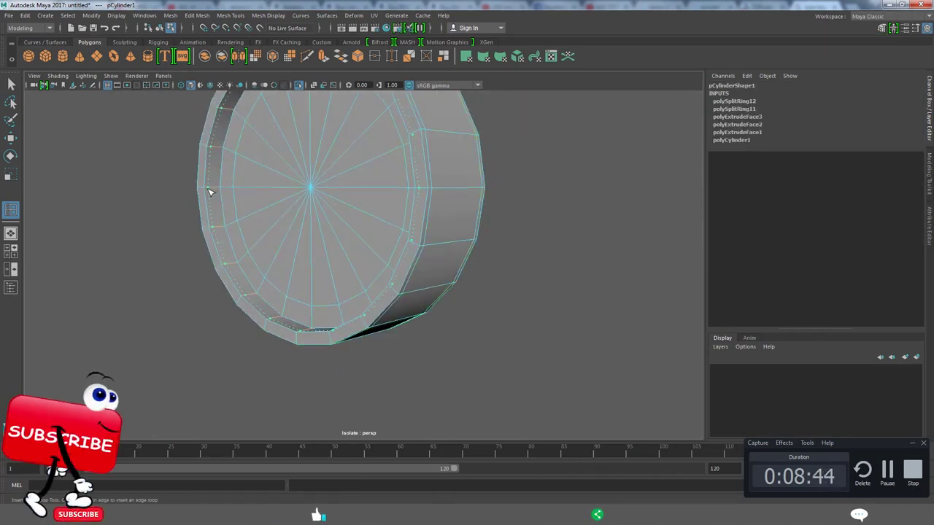
left_click(211, 192)
left_click(221, 192)
left_click(225, 192)
mouse_move(226, 192)
left_mouse_down("alt")
mouse_move(399, 231)
mouse_move(309, 213)
left_mouse_up("alt")
right_click_drag(309, 212, 271, 313, "alt")
left_click(281, 315)
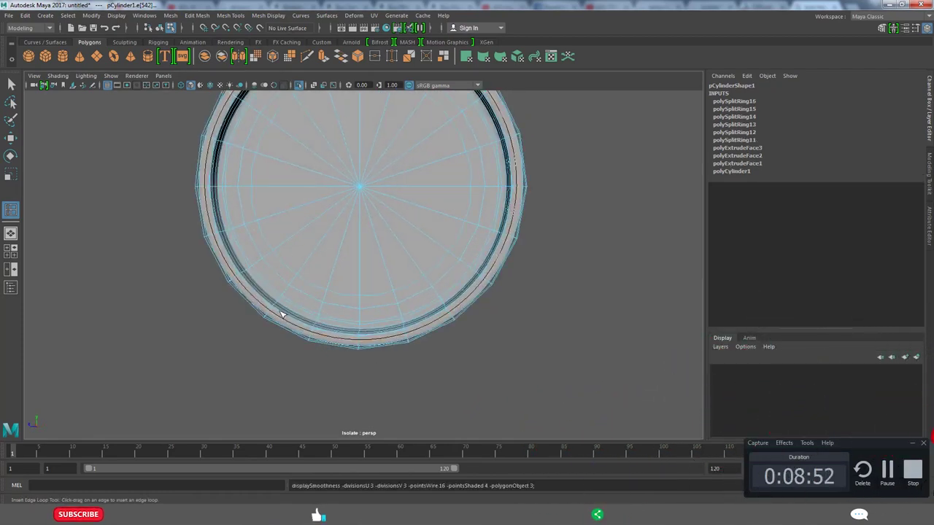
Reselect the cylinder and add one more edge loop with Insert Edge Loop.
key("w")
left_click(577, 259)
mouse_move(577, 258)
left_mouse_down("alt")
mouse_move(463, 271)
mouse_move(492, 273)
mouse_move(480, 280)
mouse_move(440, 251)
left_mouse_up("alt")
left_click(440, 250)
right_click_drag(467, 265, 511, 307)
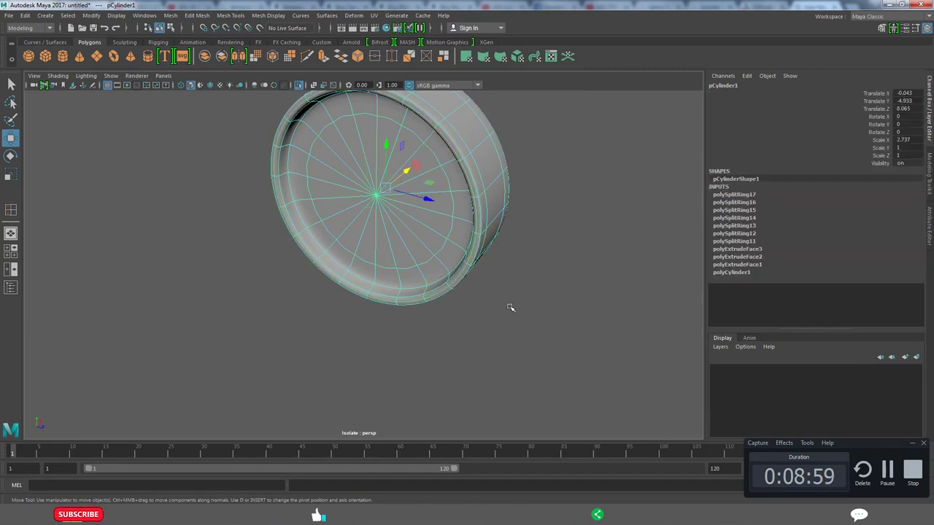
left_click_drag(511, 307, 500, 219, "alt")
right_click_drag(501, 204, 442, 213, "shift")
left_click(432, 235)
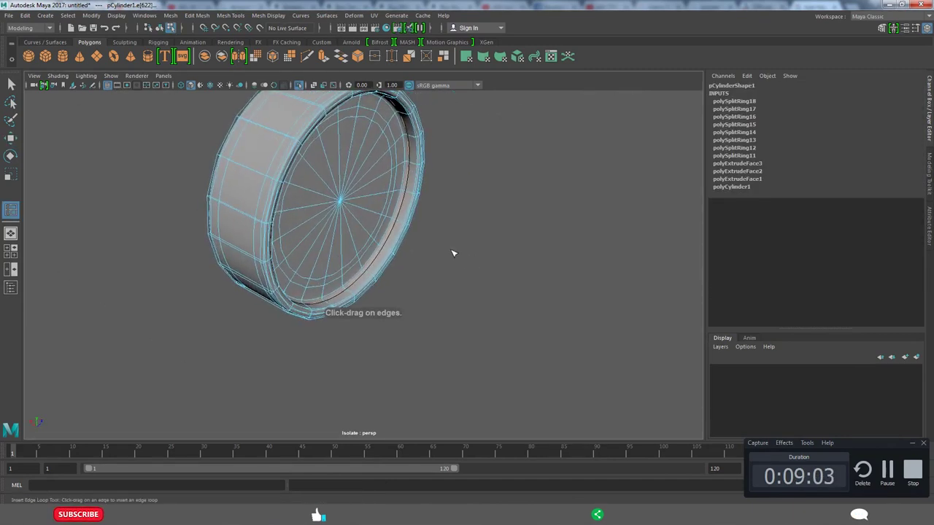
Select a face on the wheel's front cap in face mode.
scroll(432, 250, "up", 3)
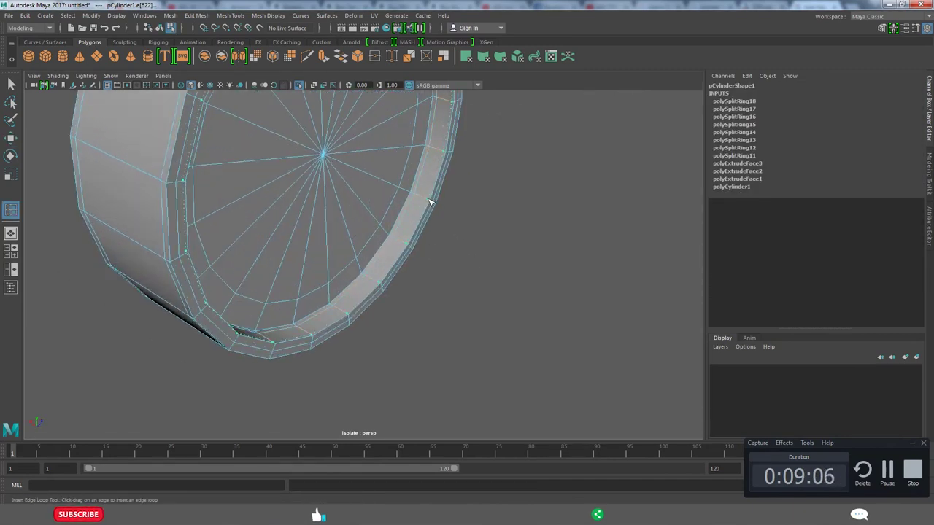
key("w")
mouse_move(436, 243)
left_mouse_down("alt")
mouse_move(528, 202)
mouse_move(313, 229)
mouse_move(413, 255)
left_mouse_up("alt")
left_click(414, 254)
scroll(414, 255, "up", 1)
key("F11")
left_click(475, 268)
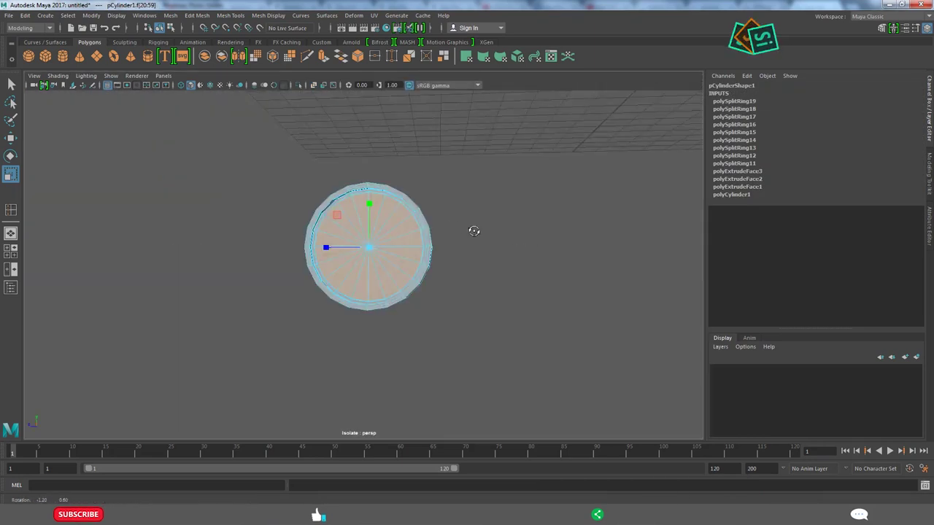
Try extruding the selected cap faces, then undo the extrusion.
left_click_drag(476, 229, 513, 241, "alt")
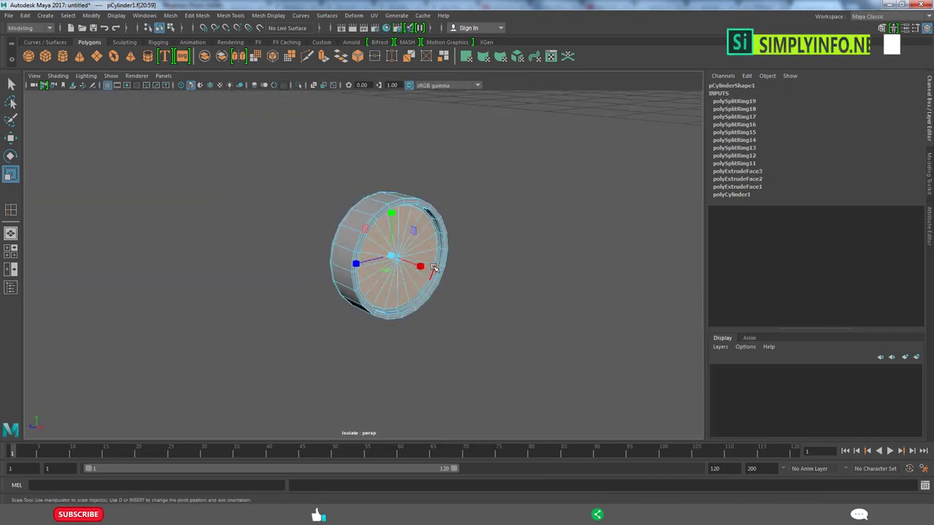
key("ctrl+e")
mouse_move(433, 269)
left_mouse_down("alt")
mouse_move(382, 274)
mouse_move(467, 267)
mouse_move(343, 286)
mouse_move(387, 284)
left_mouse_up("alt")
key("space")
key("space")
key("ctrl+z")
Select an edge loop on the rim and remove it.
key("F8")
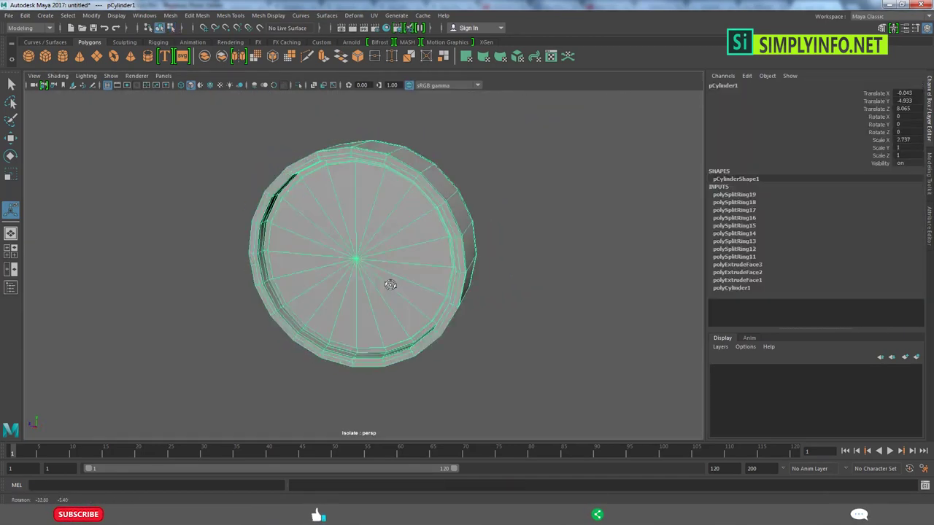
scroll(398, 267, "up", 3)
scroll(302, 292, "up", 4)
double_click(240, 254)
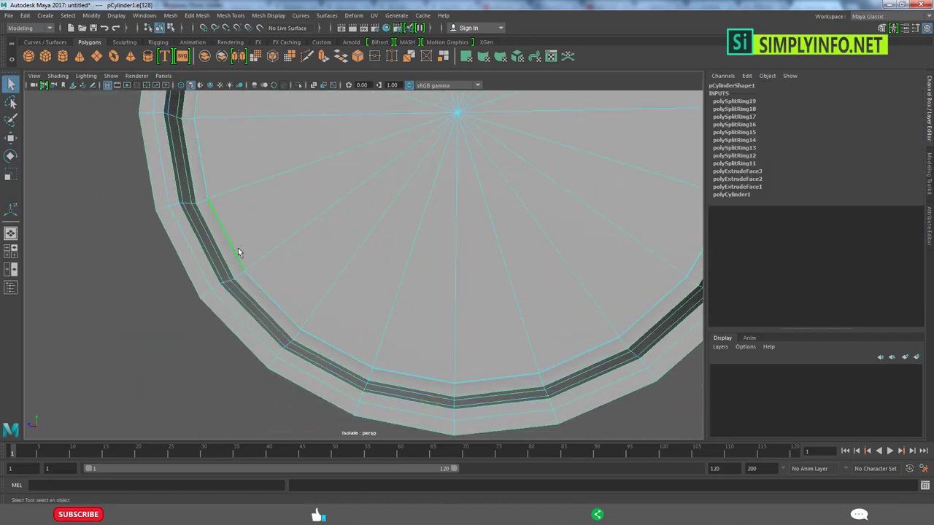
right_click_drag(333, 209, 219, 267, "shift")
key("r")
scroll(198, 198, "down", 5)
scroll(198, 199, "up", 5)
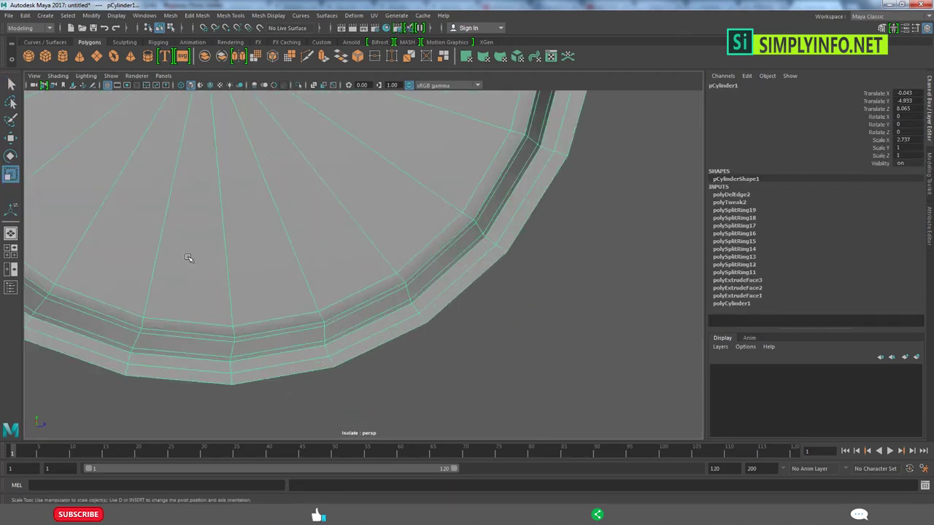
Delete a second rim edge loop, then undo that deletion.
double_click(186, 288)
key("ctrl+Delete")
key("ctrl+z")
key("F8")
scroll(357, 287, "down", 4)
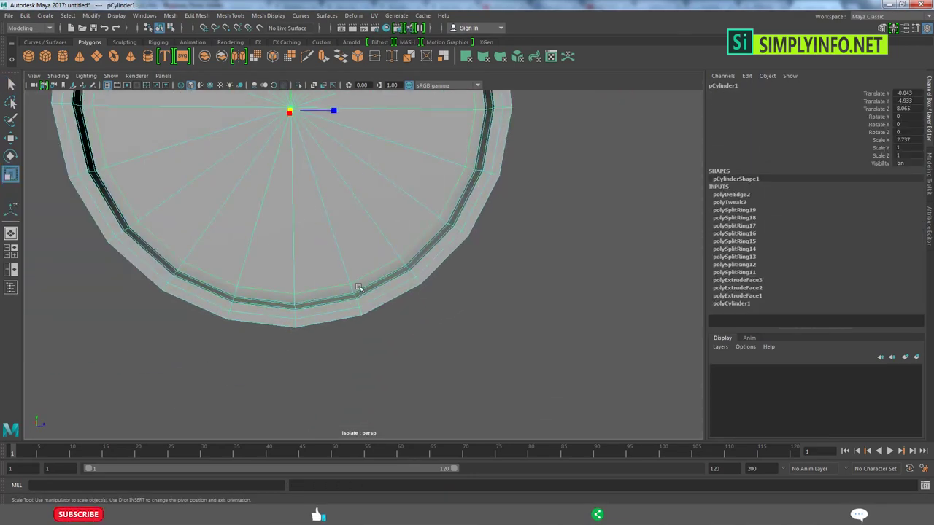
Toggle between the four-view layout and the maximized side view of the wheel.
mouse_move(357, 287)
left_mouse_down("alt")
mouse_move(409, 219)
mouse_move(452, 281)
left_mouse_up("alt")
scroll(455, 283, "up", 2)
key("space")
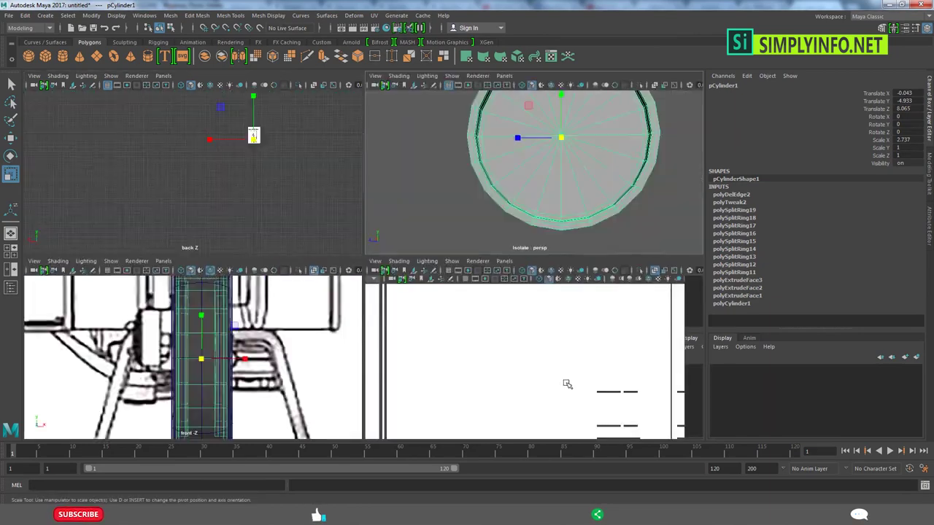
key("space")
scroll(286, 322, "up", 2)
Select an edge on the rim's left side and return to the four-view layout.
key("F10")
left_click(223, 318)
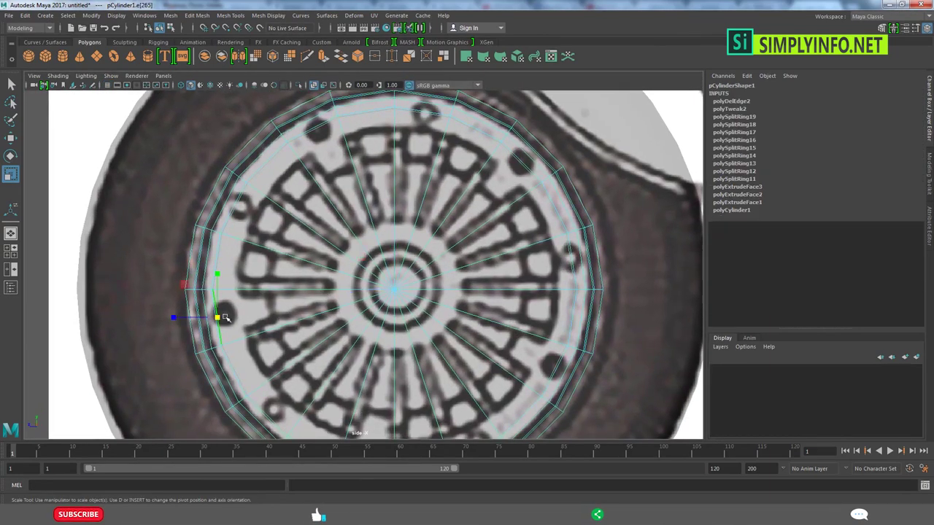
key("space")
key("space")
left_click_drag(417, 254, 517, 267, "alt")
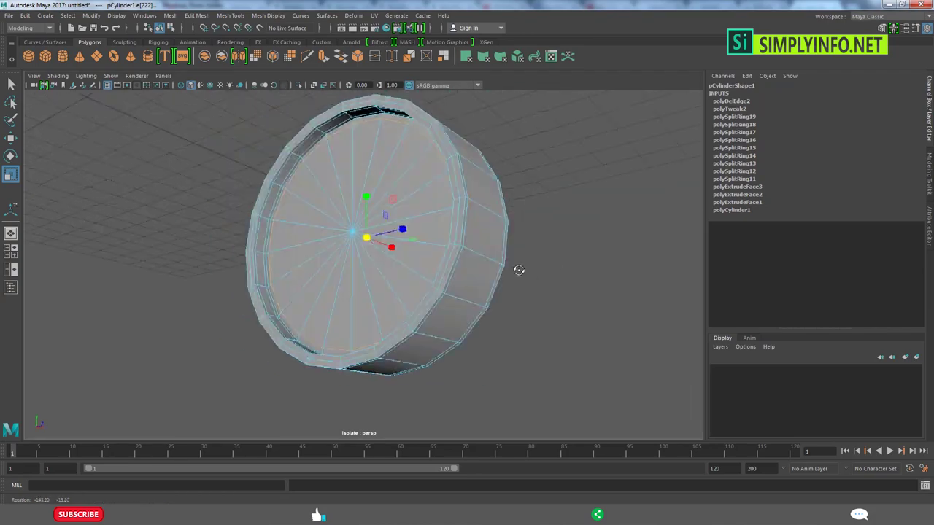
key("space")
key("space")
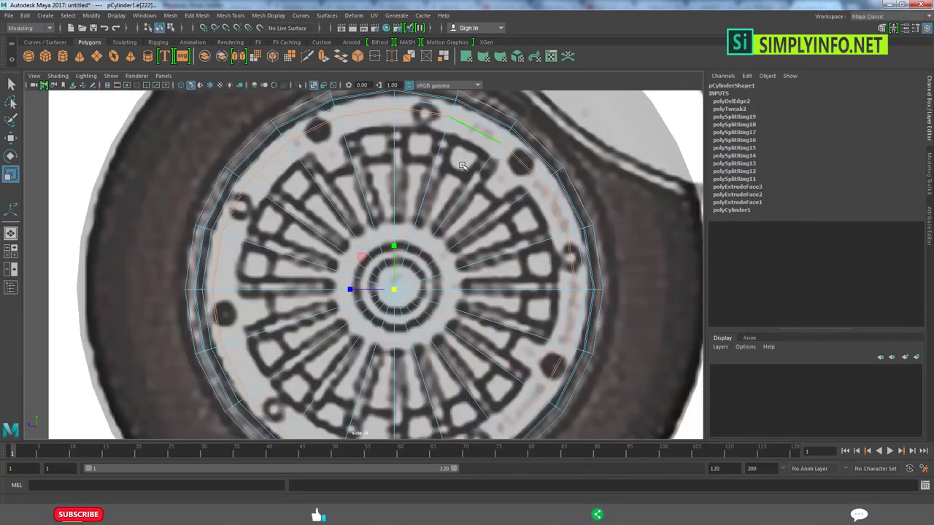
key("space")
key("ctrl+space")
left_click_drag(547, 157, 598, 160, "alt")
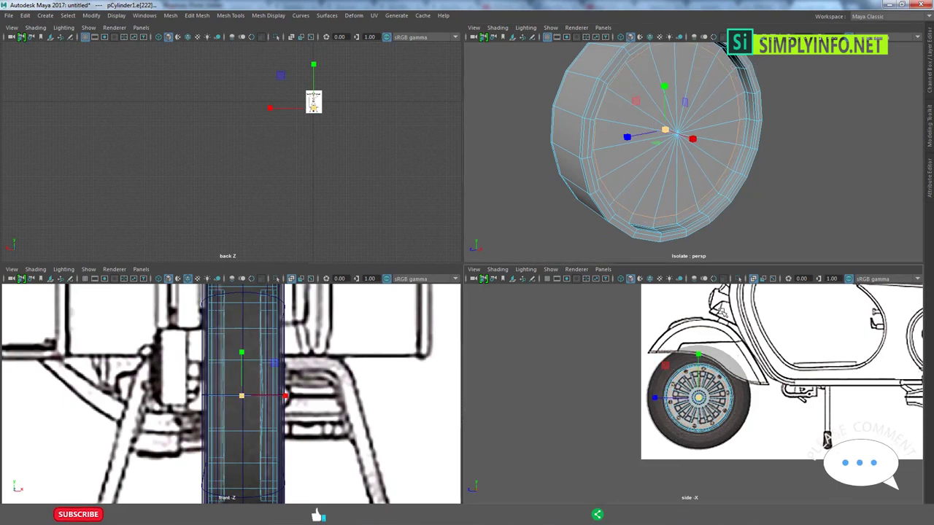
Extrude the 20 front cap faces and scale them inward into a ring inside the rim.
left_click_drag(657, 146, 701, 153, "alt")
scroll(706, 411, "up", 5)
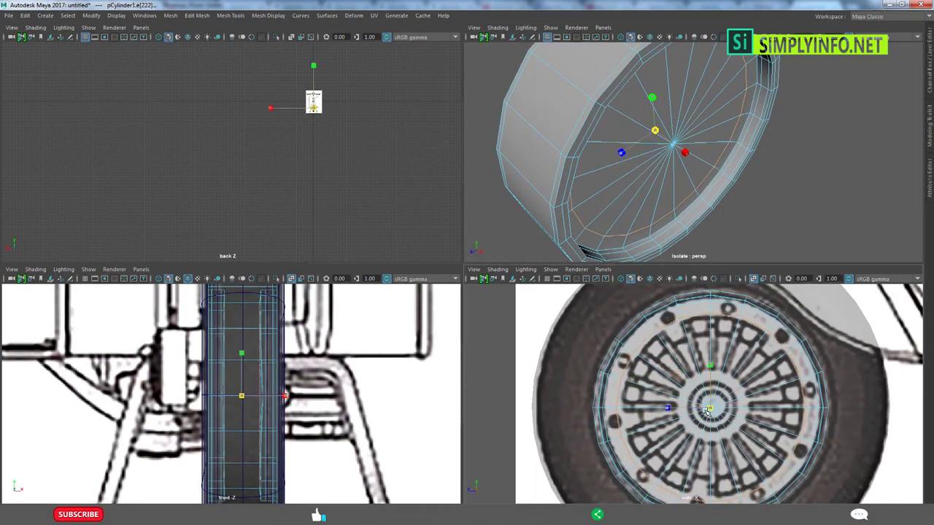
left_click_drag(706, 411, 699, 411)
left_click_drag(698, 220, 706, 178, "alt")
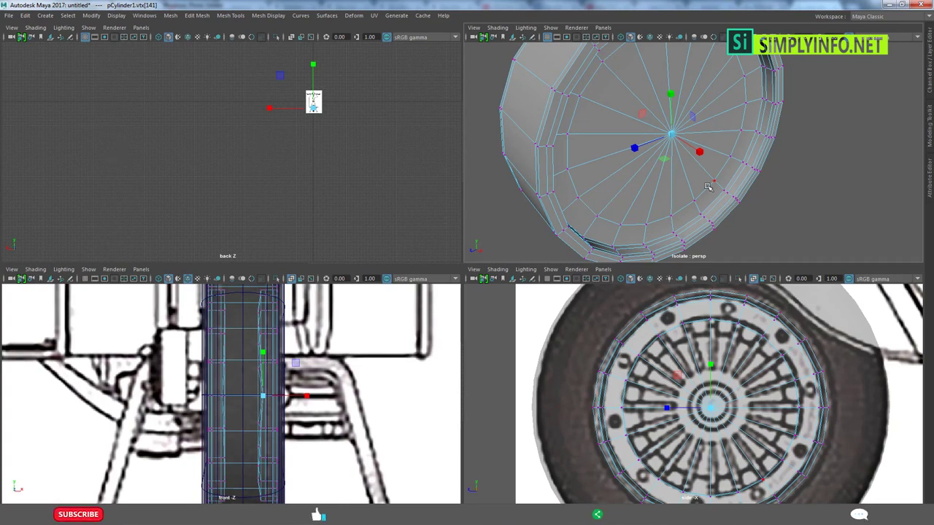
left_click_drag(701, 178, 670, 152, "alt")
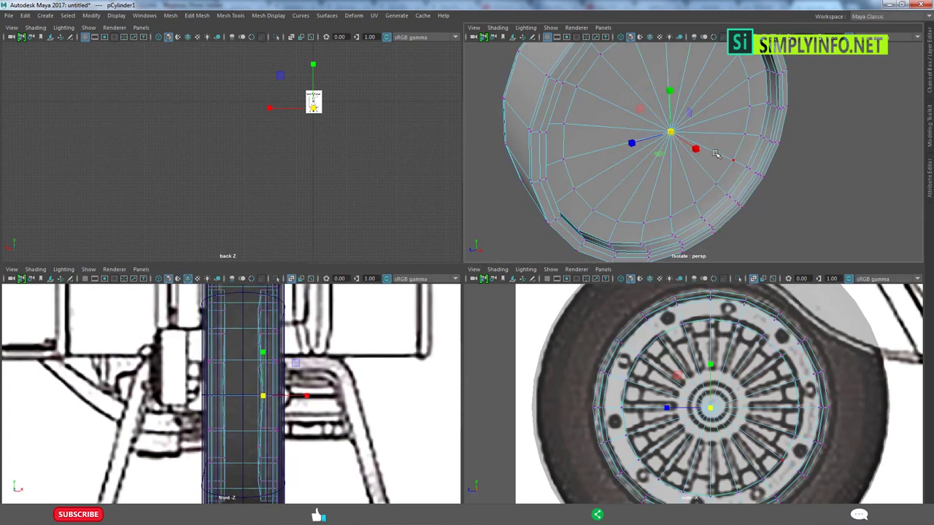
right_click_drag(695, 146, 694, 162, "ctrl")
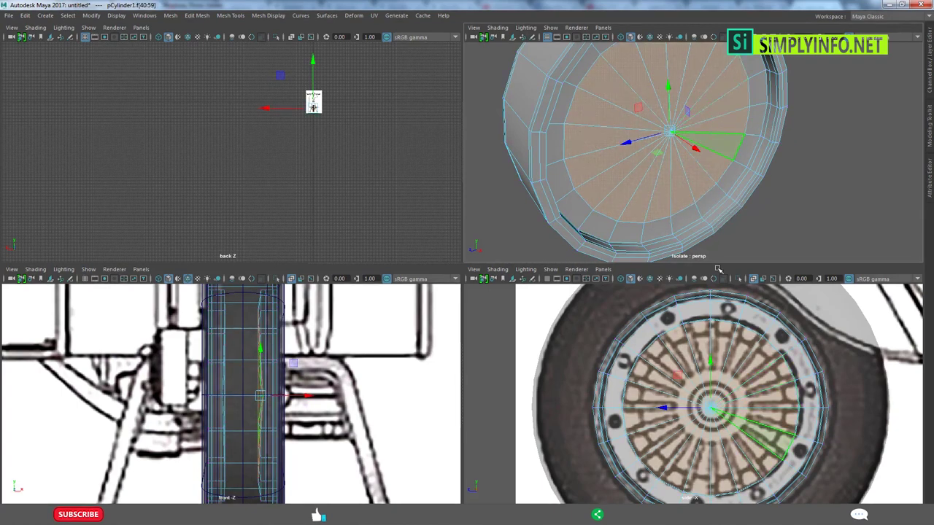
right_click_drag(721, 108, 719, 129, "shift")
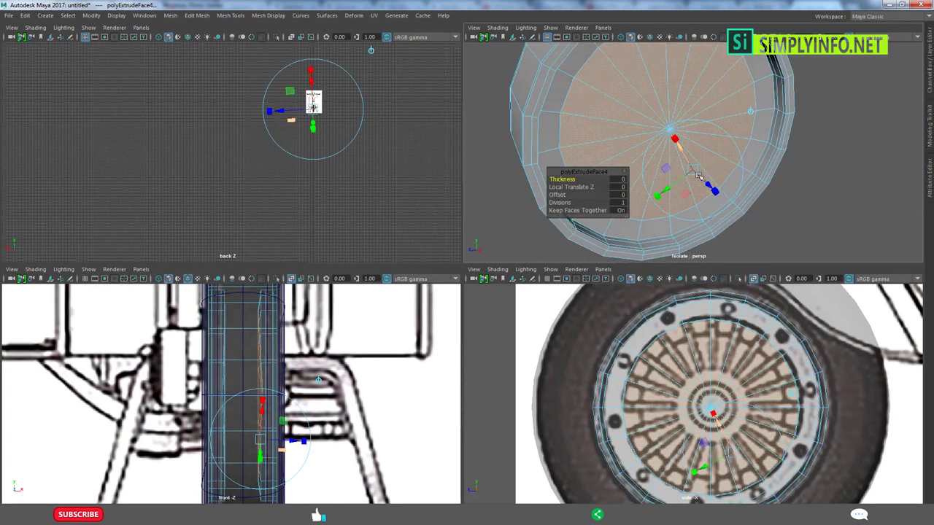
left_click_drag(710, 182, 692, 169)
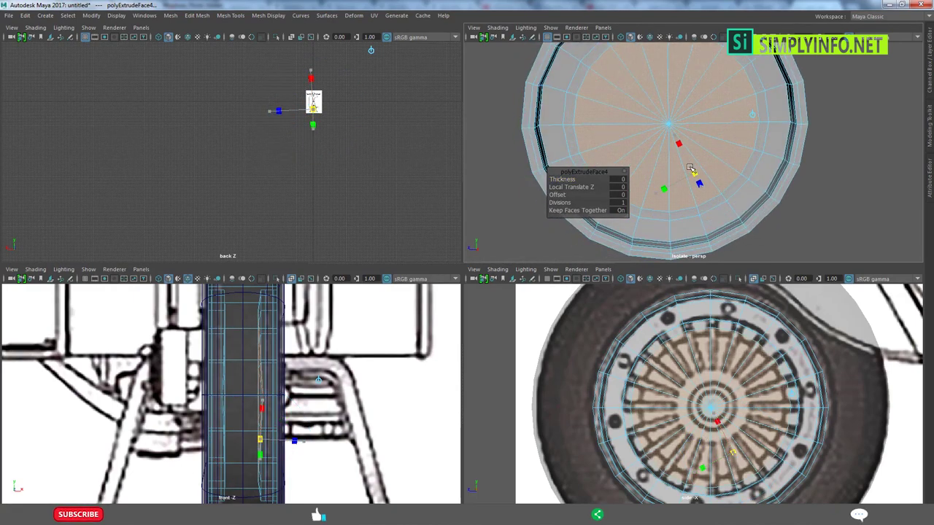
key("space")
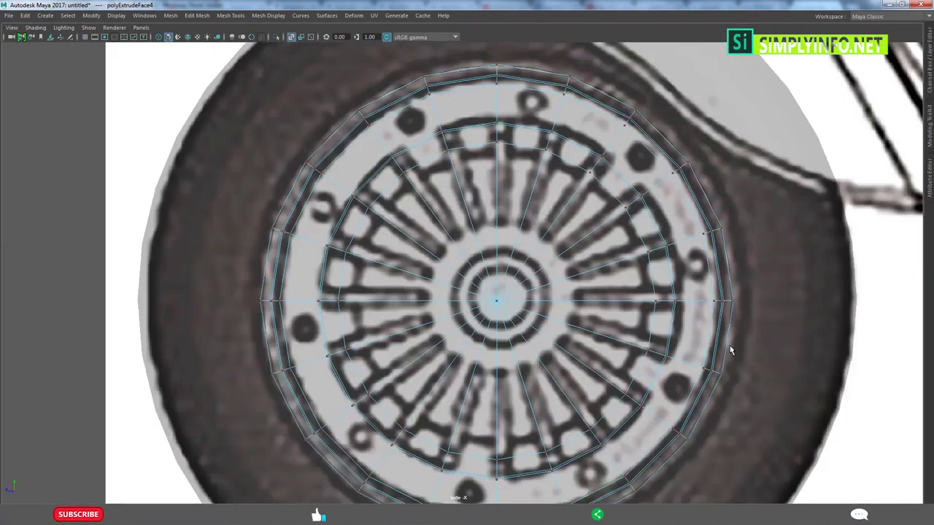
key("q")
scroll(580, 358, "up", 2)
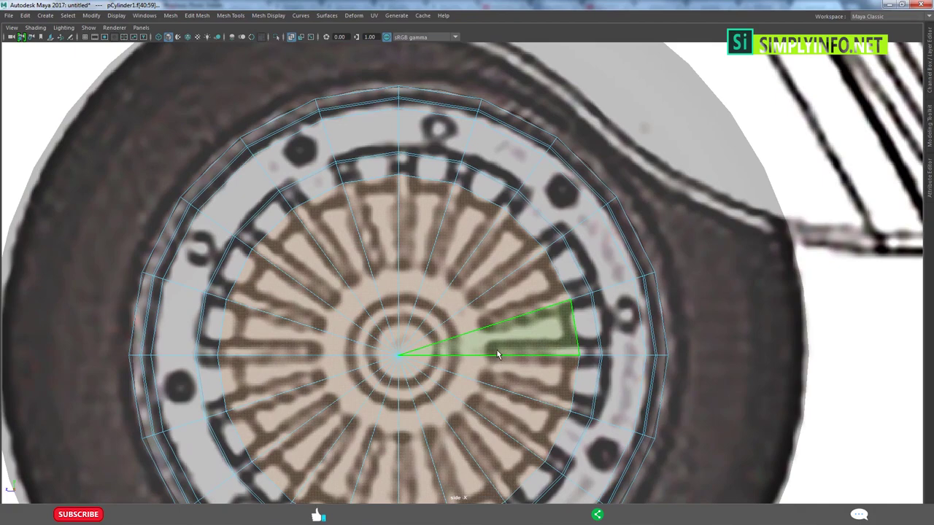
key("F8")
key("space")
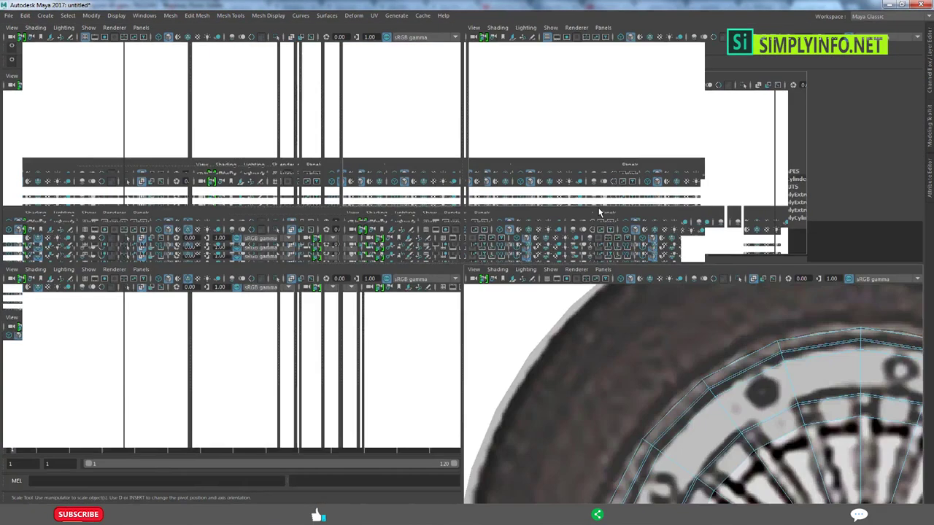
key("space")
key("ctrl+1")
key("space")
key("space")
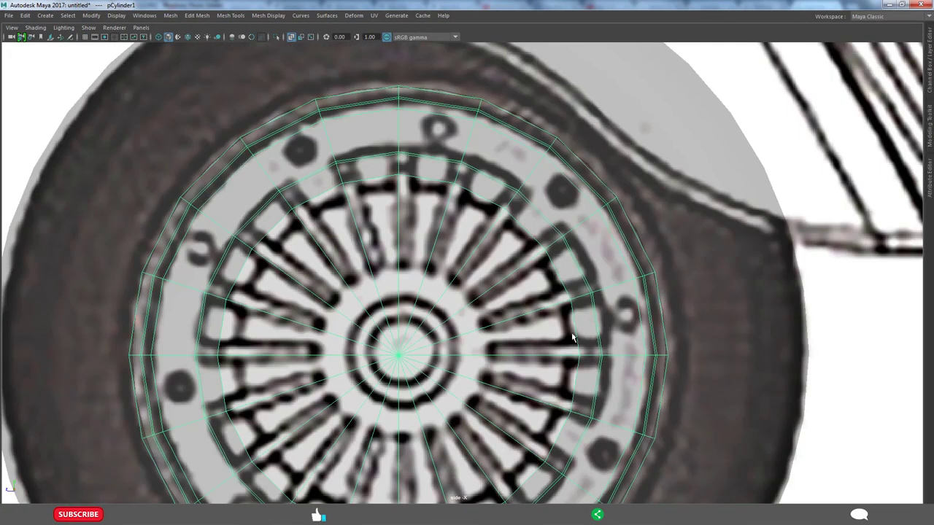
middle_click_drag(525, 240, 550, 250, "alt")
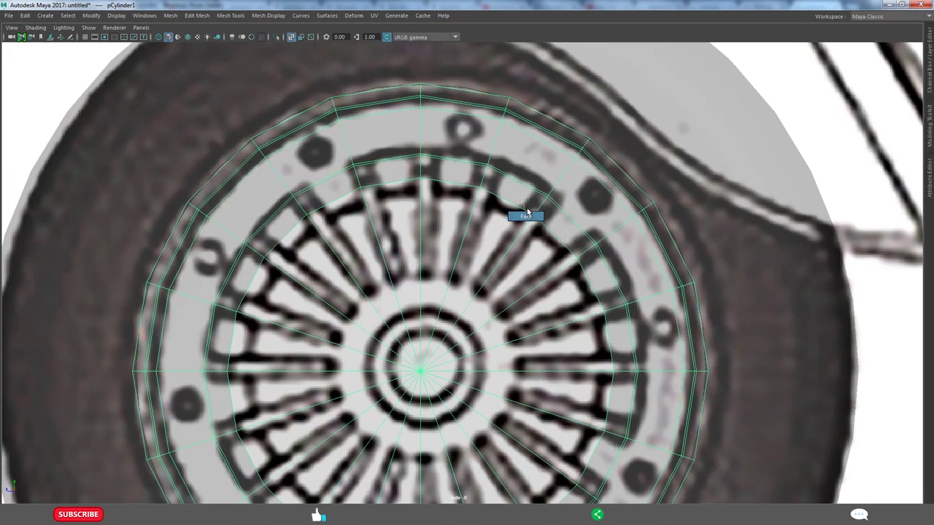
left_click(525, 195, "ctrl")
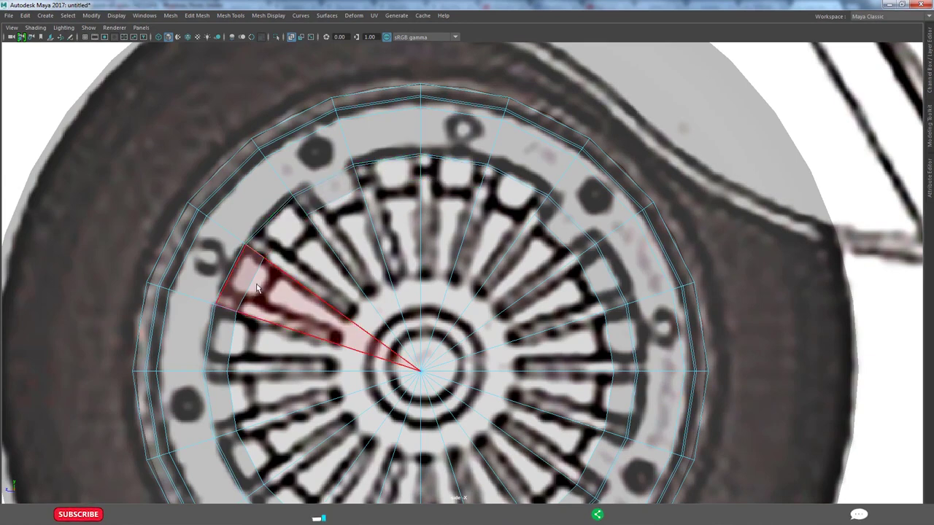
left_click(272, 351)
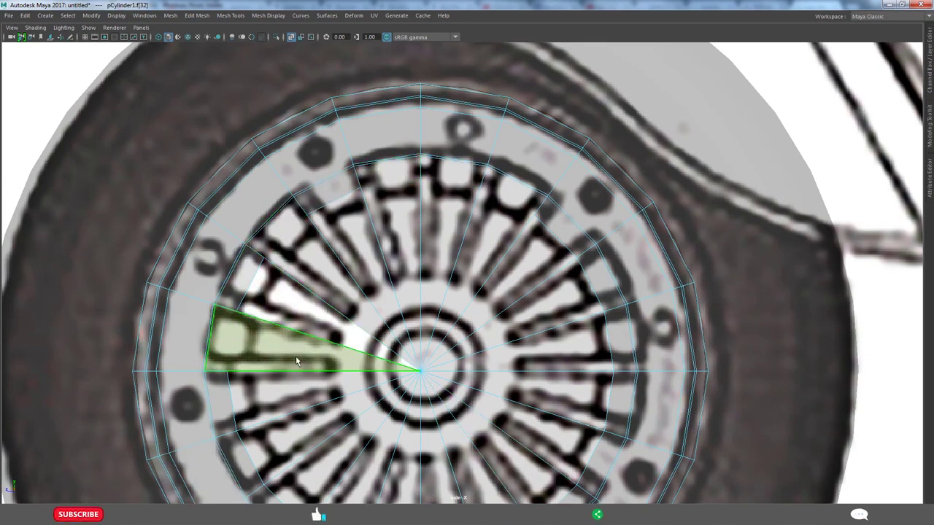
double_click(417, 374)
key("Delete")
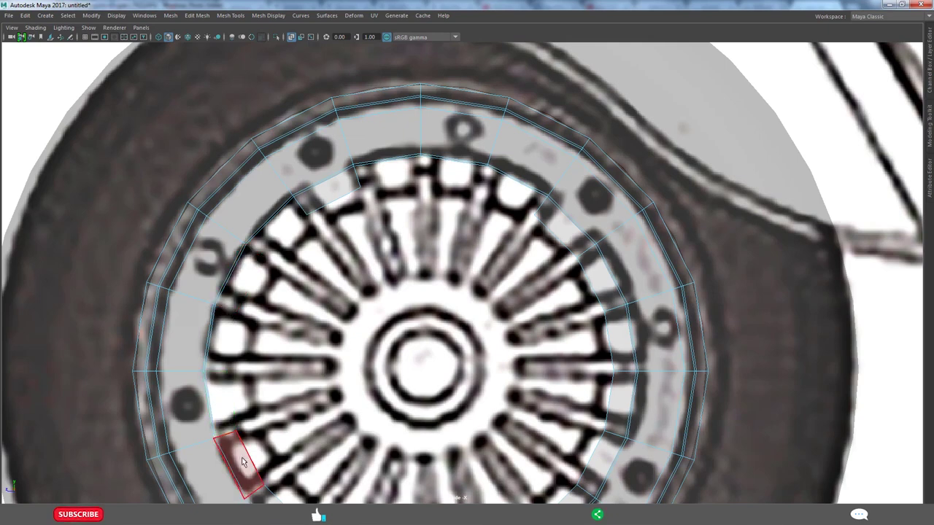
scroll(243, 462, "down", 5)
scroll(381, 406, "up", 3)
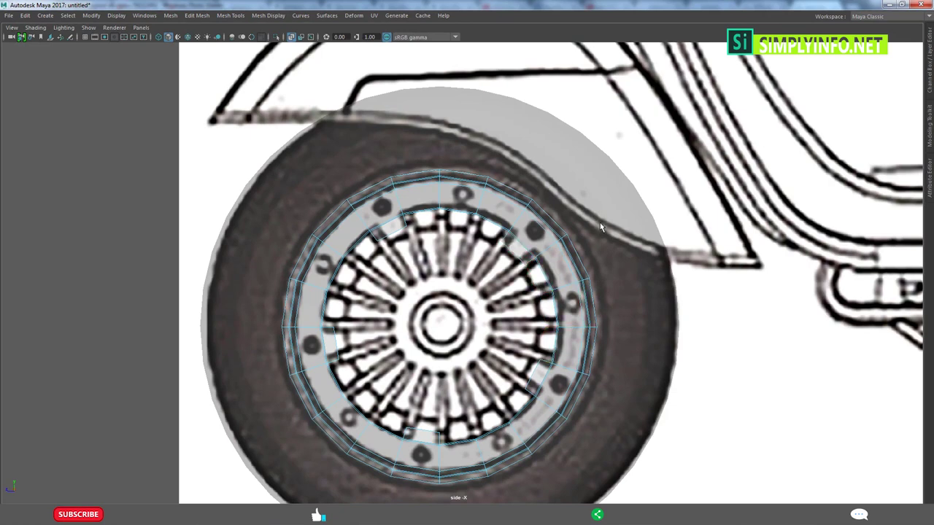
In the perspective view, extrude the selected edges of the isolated ring.
key("space")
key("space")
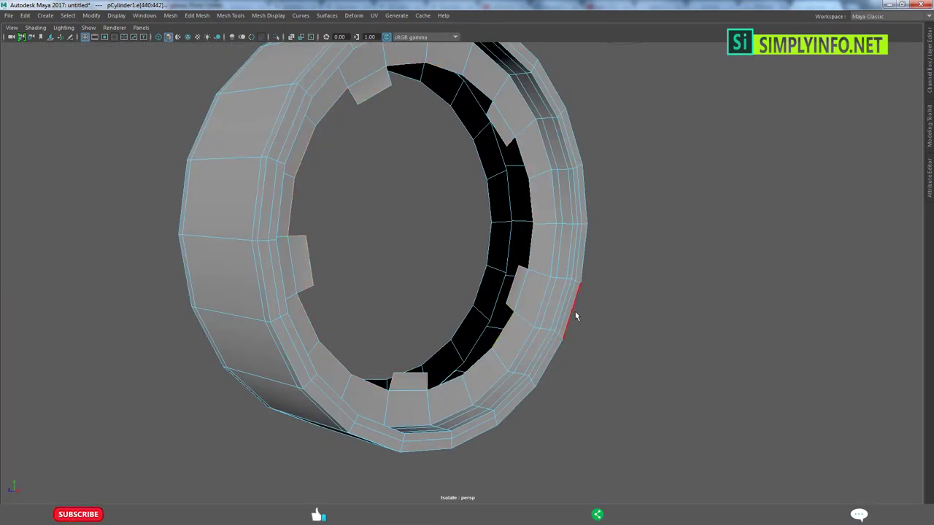
mouse_move(575, 315)
left_mouse_down("alt")
mouse_move(510, 324)
mouse_move(507, 344)
left_mouse_up("alt")
right_click_drag(680, 170, 656, 157, "shift")
left_click_drag(511, 306, 460, 290, "alt")
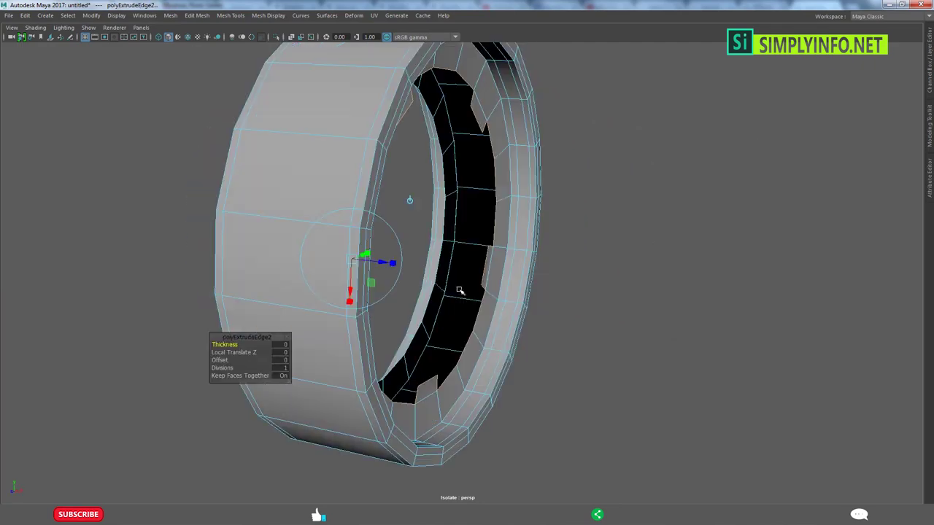
left_click(619, 332)
left_click_drag(620, 331, 625, 250, "alt")
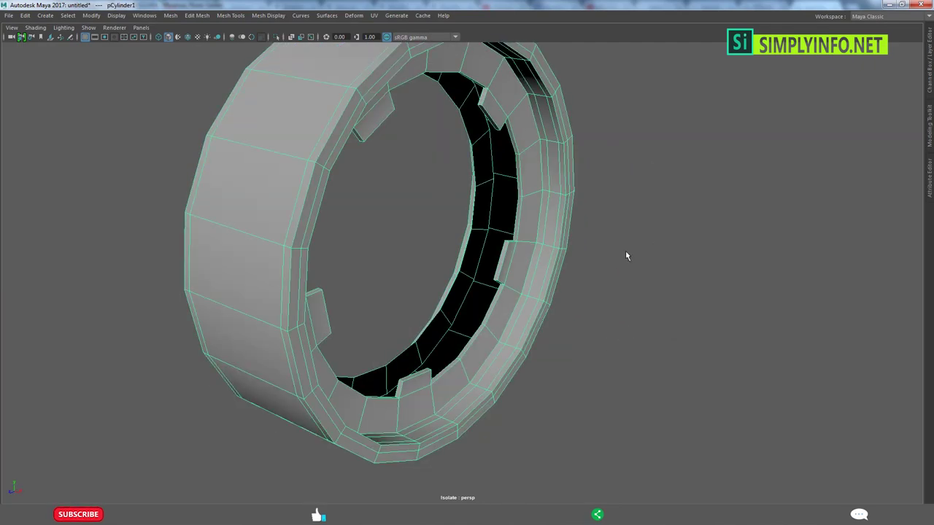
scroll(527, 309, "up", 3)
scroll(549, 314, "up", 2)
Inspect the ring from several angles, picking edges beside the inner tabs.
mouse_move(546, 310)
left_mouse_down("alt")
mouse_move(257, 448)
mouse_move(262, 464)
left_mouse_up("alt")
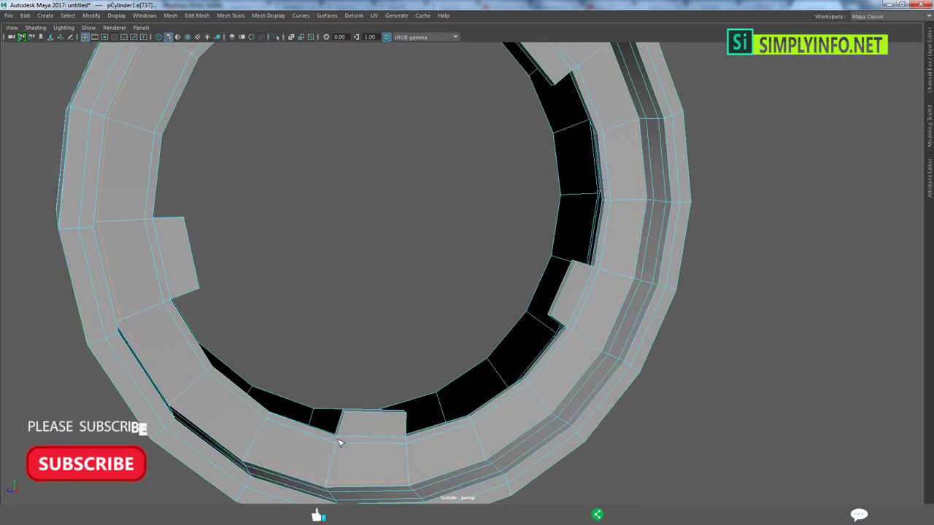
mouse_move(337, 440)
left_mouse_down("alt")
mouse_move(364, 417)
mouse_move(212, 275)
left_mouse_up("alt")
left_click(344, 410)
left_click(212, 274)
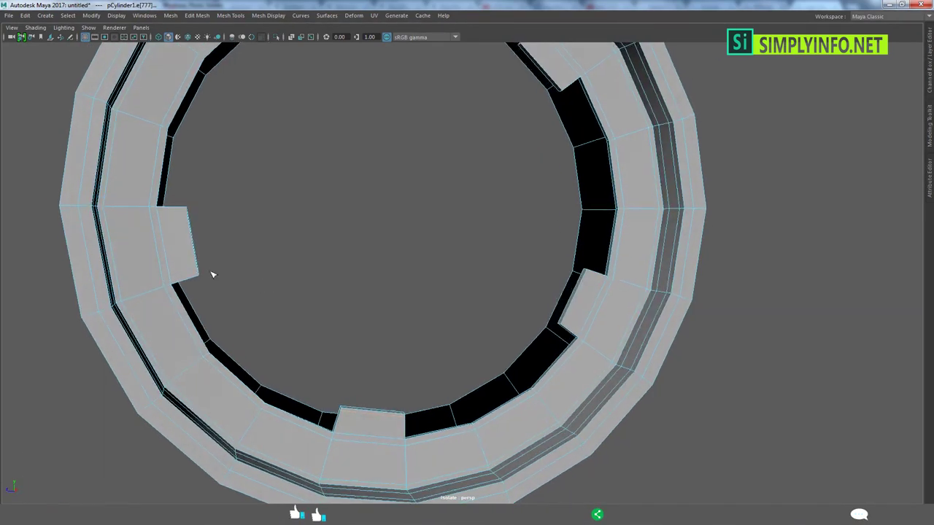
left_click(566, 328)
left_click_drag(566, 329, 694, 365, "alt")
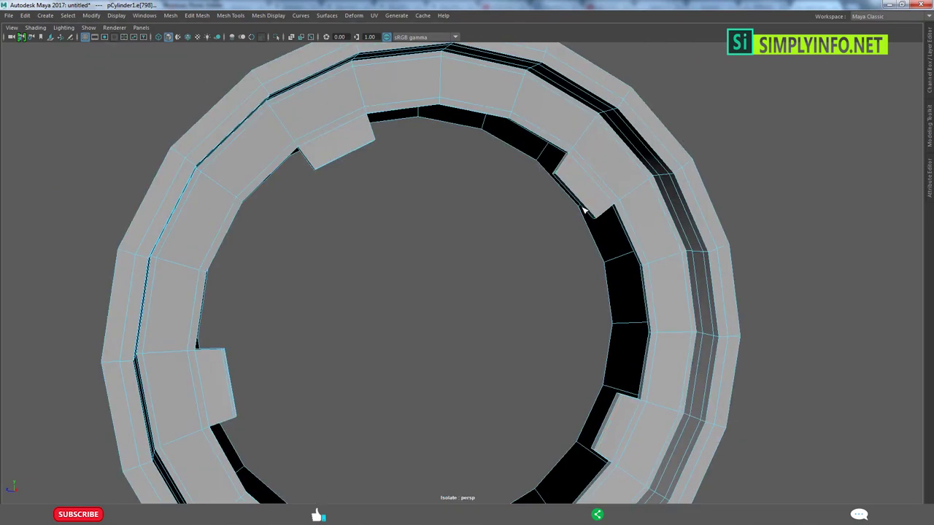
left_click(571, 159)
mouse_move(571, 159)
left_mouse_down("alt")
mouse_move(559, 294)
mouse_move(563, 265)
mouse_move(494, 335)
mouse_move(409, 267)
left_mouse_up("alt")
left_click(469, 285)
mouse_move(469, 286)
left_mouse_down("alt")
mouse_move(546, 343)
mouse_move(525, 280)
mouse_move(494, 345)
mouse_move(502, 332)
left_mouse_up("alt")
Compare the ring's low-poly cage with its smoothed preview.
scroll(523, 310, "down", 5)
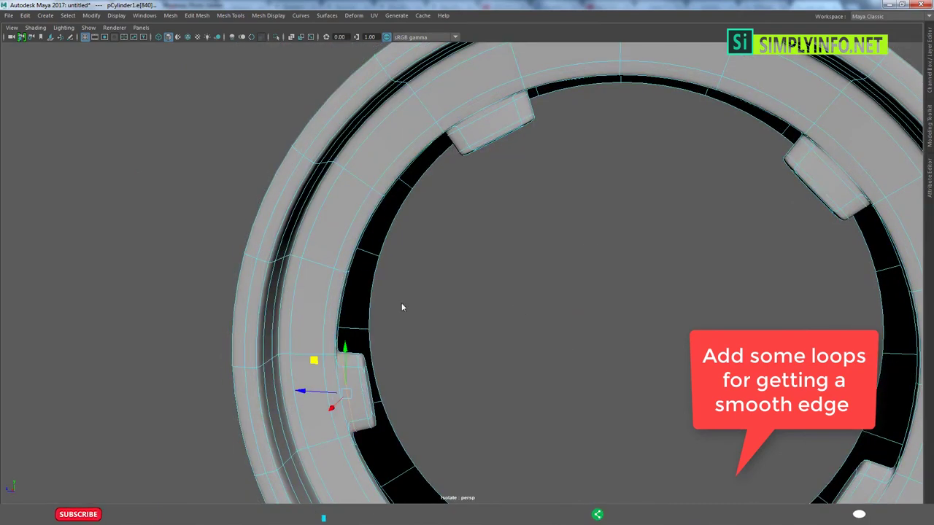
scroll(404, 309, "up", 10)
mouse_move(536, 298)
left_mouse_down("alt")
mouse_move(411, 323)
mouse_move(605, 315)
mouse_move(478, 350)
mouse_move(343, 413)
mouse_move(428, 317)
mouse_move(321, 334)
left_mouse_up("alt")
key("1")
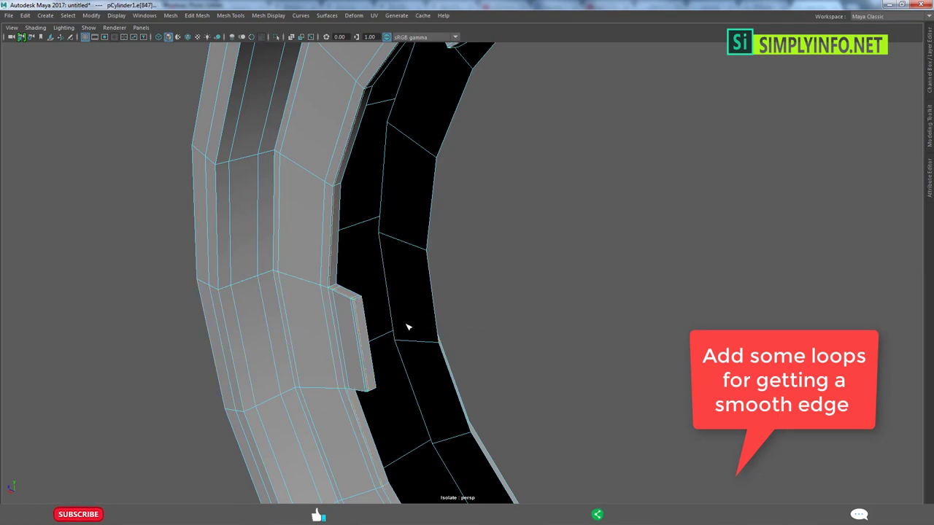
key("3")
Clear the selection, frame the whole ring and reselect it.
left_click(603, 263)
scroll(583, 313, "down", 5)
left_click_drag(583, 313, 511, 365, "alt")
scroll(440, 419, "up", 5)
scroll(652, 360, "up", 4)
scroll(579, 354, "up", 3)
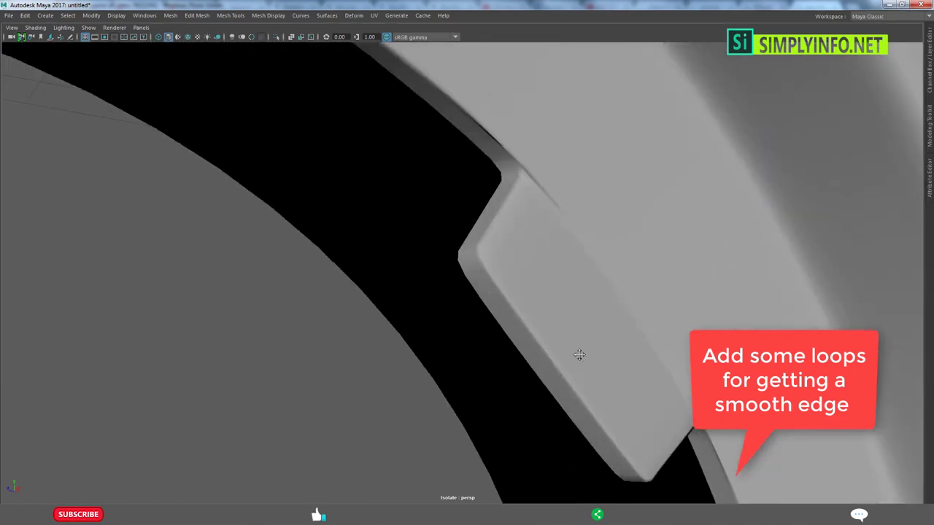
left_click(579, 355)
scroll(565, 396, "down", 3)
Insert a supporting edge loop beside the inner tab and check it in smooth preview.
key("1")
scroll(576, 409, "down", 3)
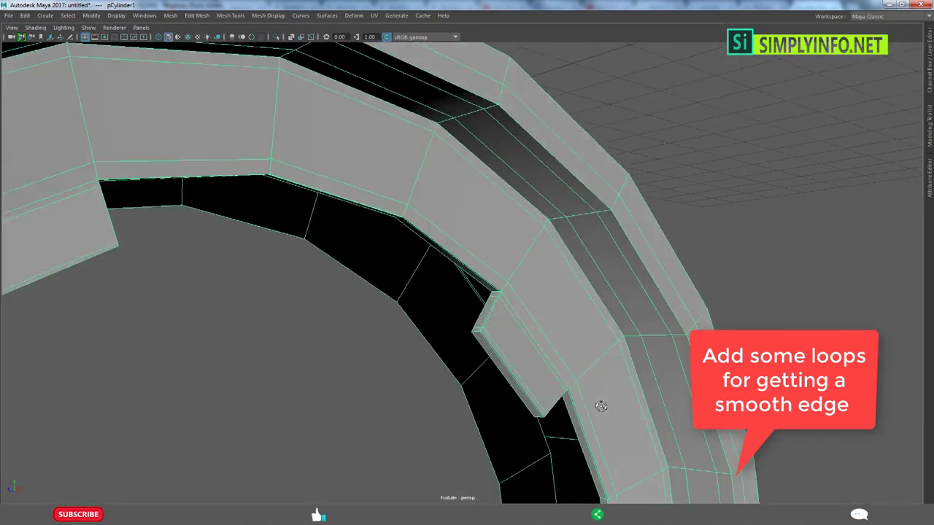
scroll(600, 406, "up", 2)
right_click_drag(558, 284, 515, 300, "shift")
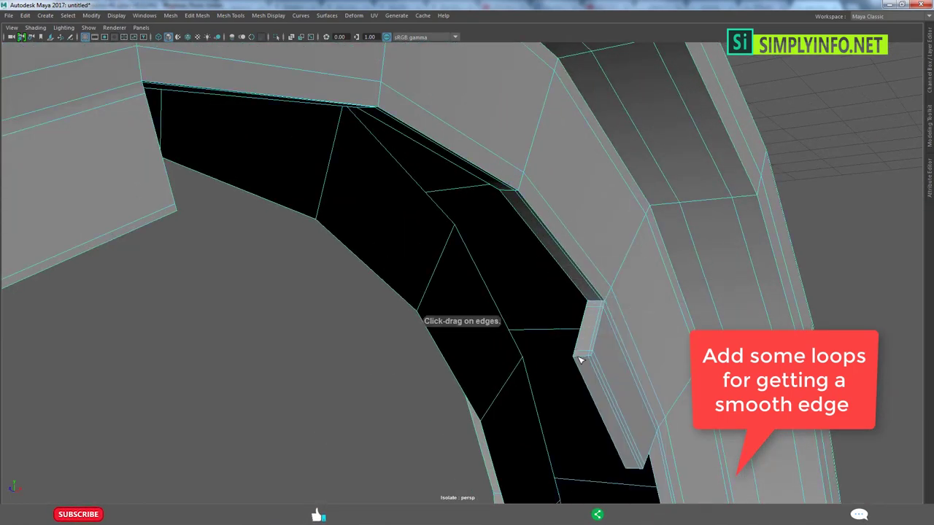
left_click(593, 376)
key("3")
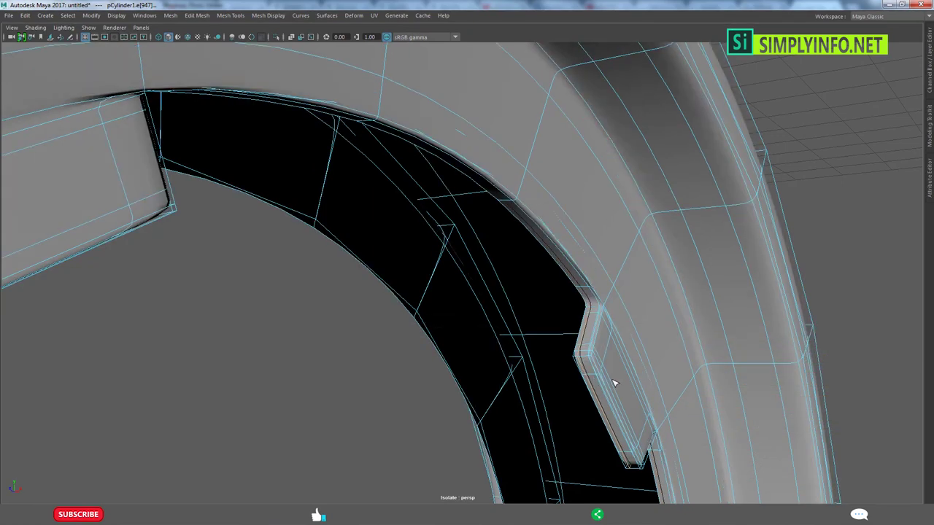
scroll(620, 372, "down", 5)
scroll(576, 371, "down", 3)
Remove one half of the ring's faces, leaving a half ring selected.
left_click(575, 371)
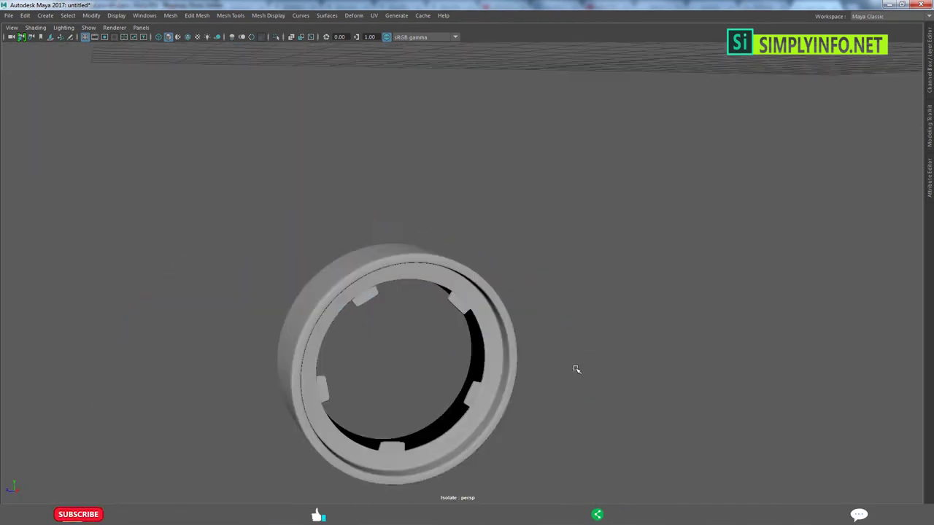
mouse_move(575, 372)
left_mouse_down("alt")
mouse_move(541, 347)
mouse_move(604, 350)
mouse_move(525, 381)
mouse_move(521, 338)
left_mouse_up("alt")
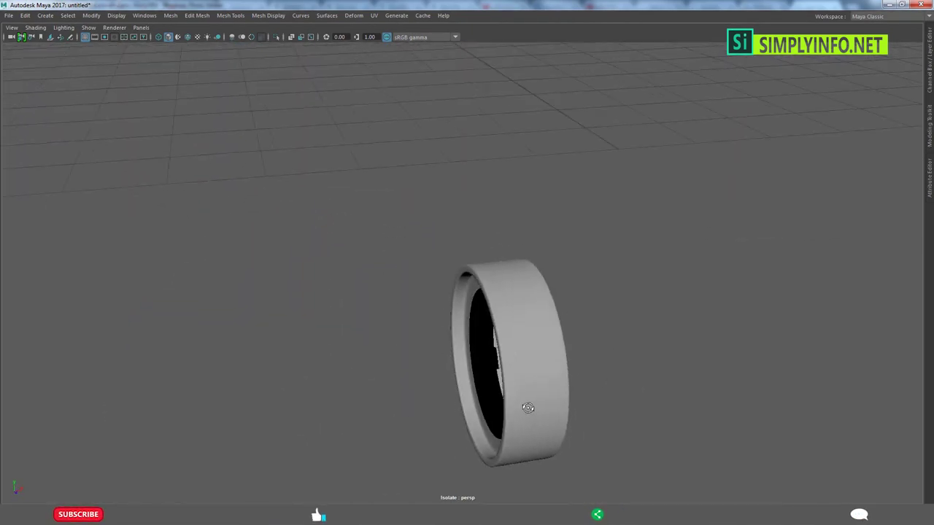
left_click(491, 384)
key("F10")
left_click_drag(485, 394, 504, 363, "alt")
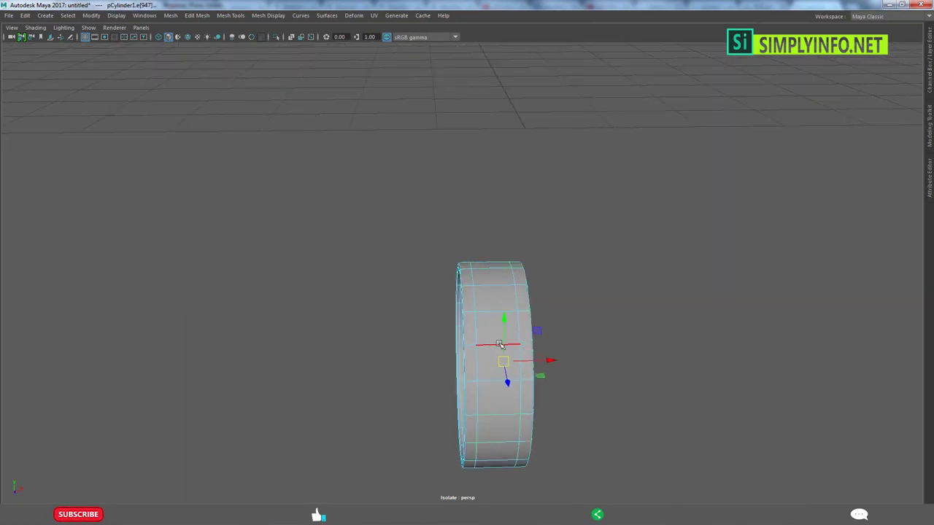
mouse_move(567, 364)
left_mouse_down("alt")
mouse_move(606, 327)
mouse_move(455, 326)
mouse_move(397, 221)
left_mouse_up("alt")
left_click(455, 326)
left_click_drag(474, 456, 474, 455)
mouse_move(474, 455)
left_mouse_down("alt")
mouse_move(618, 452)
mouse_move(494, 272)
left_mouse_up("alt")
left_click(608, 350)
left_click_drag(609, 351, 53, 34, "alt")
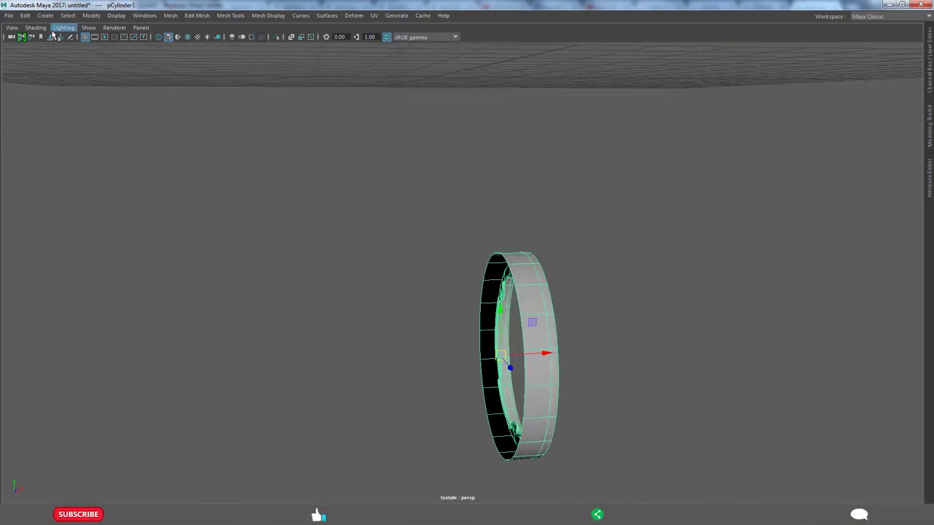
Freeze the half ring, mirror it with Duplicate Special at scale -1, and combine both halves.
left_click(90, 15)
left_click(25, 16)
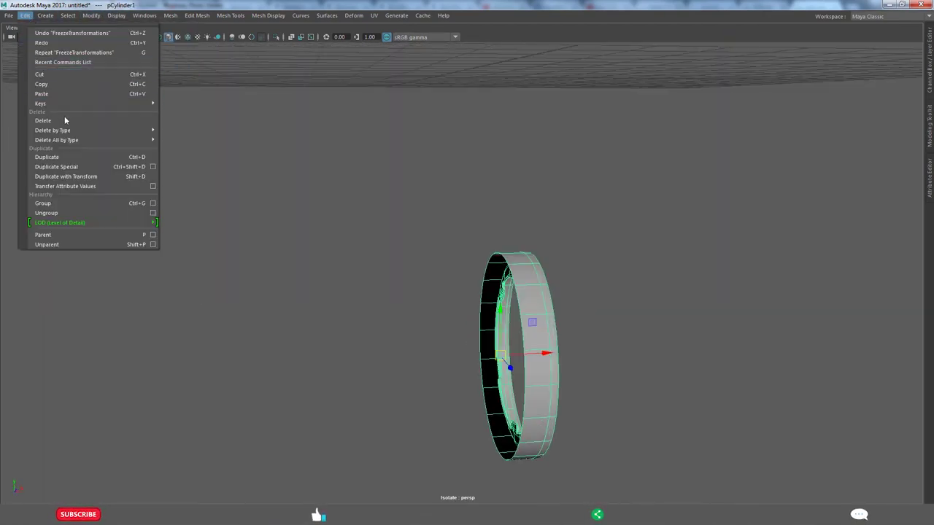
left_click(71, 171)
left_click_drag(71, 171, 492, 319, "alt")
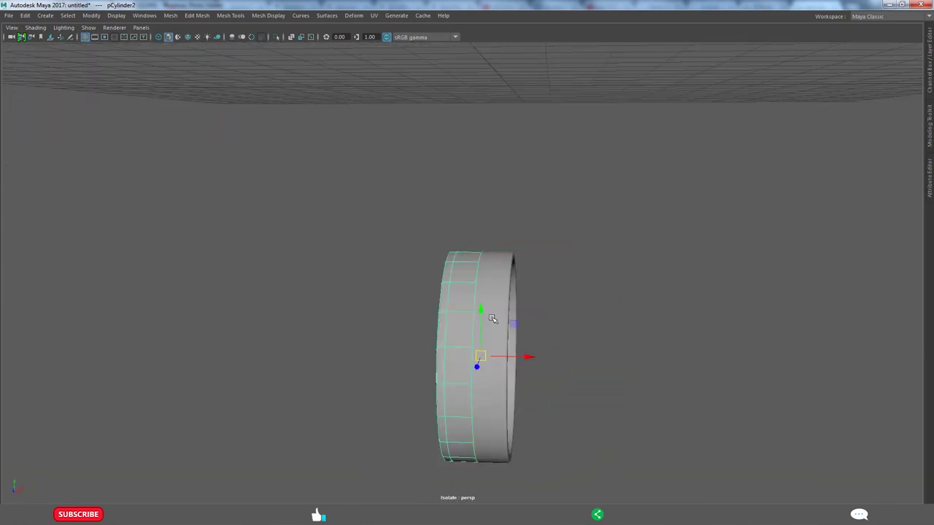
right_click_drag(482, 272, 478, 445, "shift")
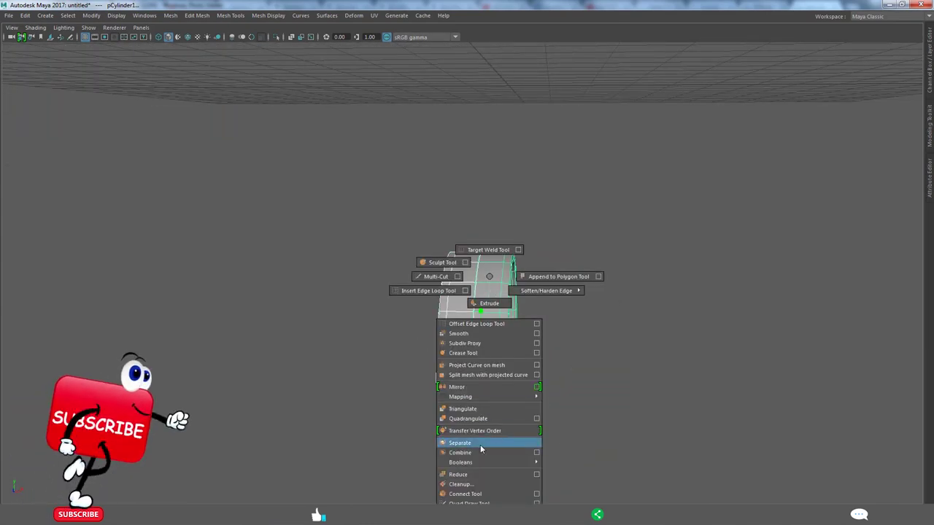
Isolate the combined ring and merge its centre seam vertices at a 0.01 threshold.
left_click(275, 38)
left_click(276, 39)
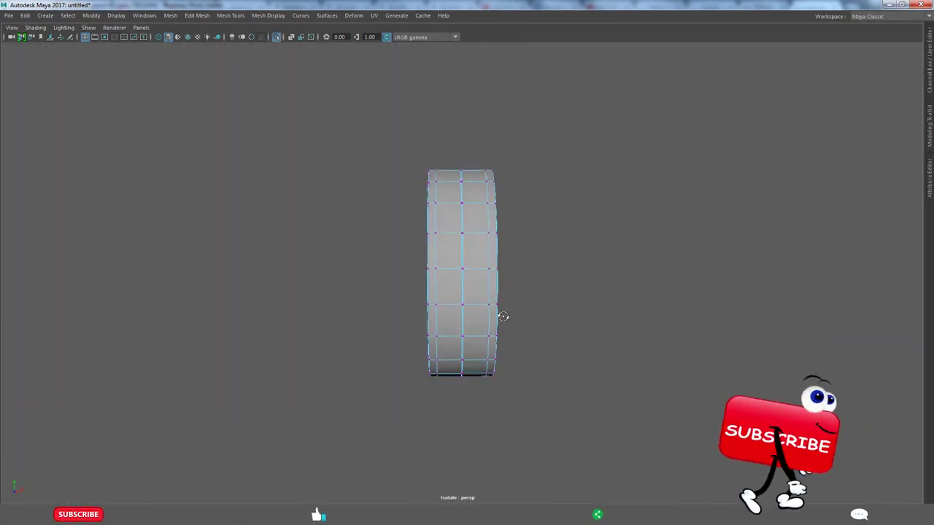
left_click_drag(448, 150, 470, 239)
mouse_move(468, 243)
right_mouse_down("shift")
mouse_move(496, 229)
mouse_move(509, 246)
right_mouse_up("shift")
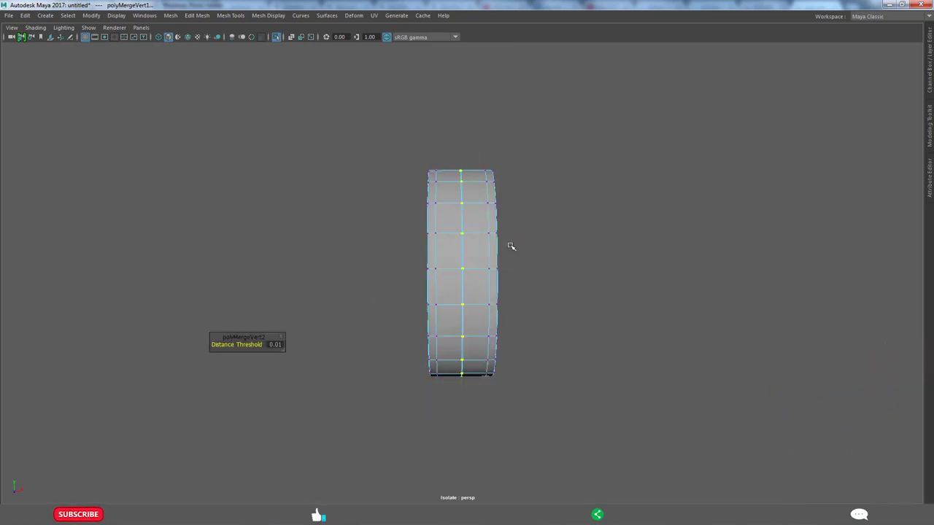
key("f")
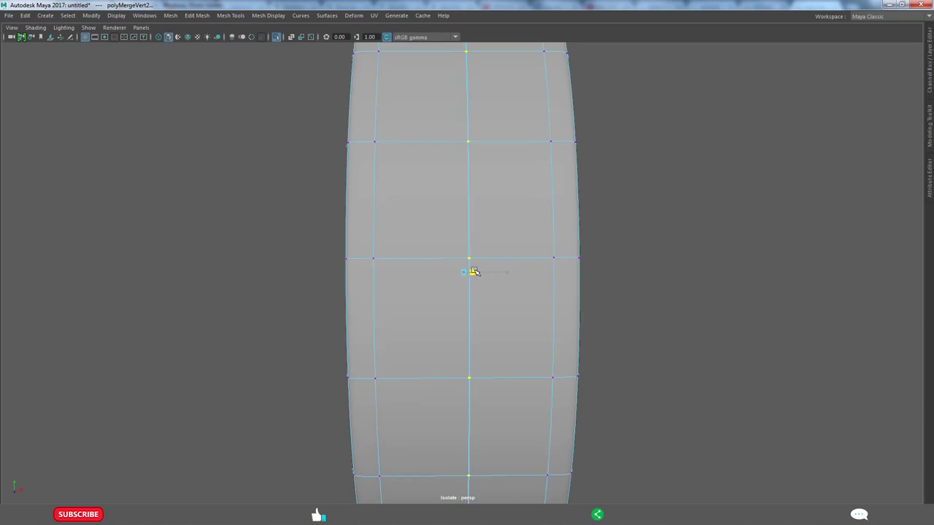
right_click_drag(496, 273, 477, 278, "shift")
mouse_move(477, 278)
left_mouse_down("alt")
mouse_move(437, 331)
mouse_move(488, 312)
mouse_move(406, 368)
mouse_move(490, 359)
mouse_move(500, 377)
left_mouse_up("alt")
scroll(488, 312, "up", 5)
left_click(497, 297)
Select the rim's outer ring part and inspect it from several angles.
key("F8")
key("F8")
scroll(537, 375, "up", 5)
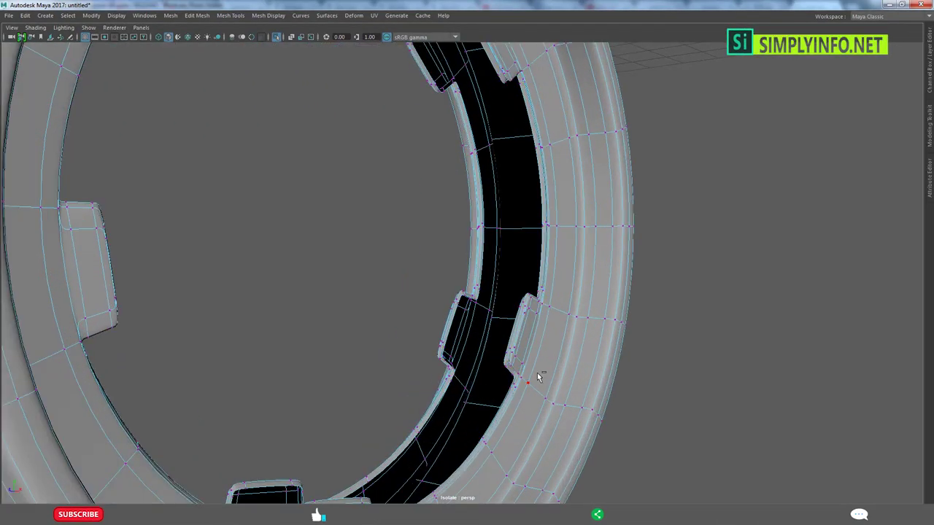
scroll(547, 369, "up", 5)
scroll(512, 360, "down", 5)
left_click(513, 360, "shift")
scroll(555, 278, "up", 5)
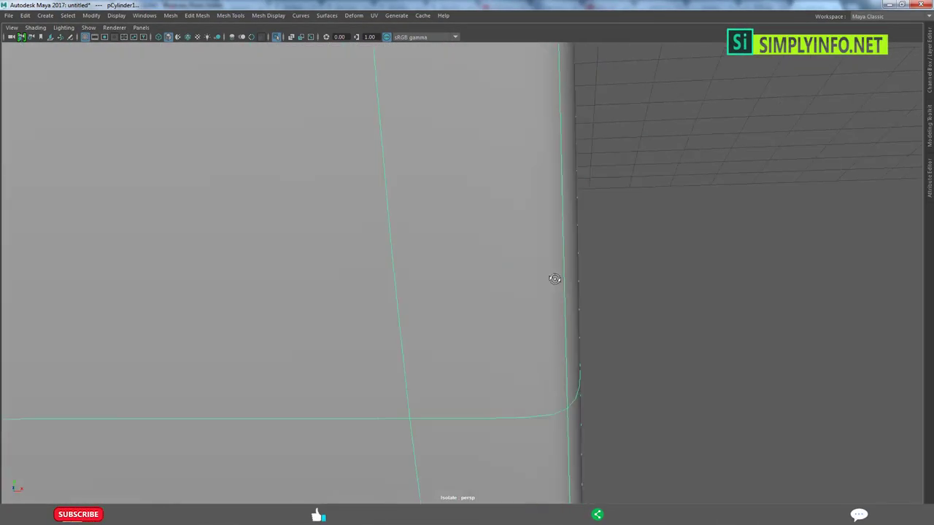
scroll(527, 290, "down", 5)
mouse_move(526, 291)
left_mouse_down("alt")
mouse_move(507, 317)
mouse_move(630, 328)
mouse_move(607, 298)
mouse_move(307, 356)
mouse_move(277, 336)
left_mouse_up("alt")
key("F10")
right_click_drag(531, 267, 531, 267, "shift")
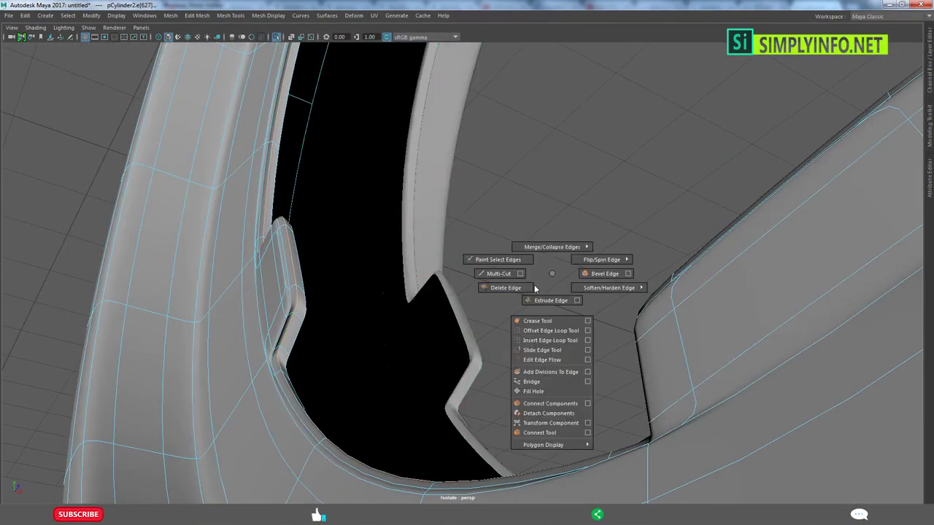
scroll(326, 373, "up", 3)
mouse_move(326, 373)
left_mouse_down("alt")
mouse_move(319, 375)
mouse_move(427, 329)
mouse_move(372, 367)
left_mouse_up("alt")
key("F8")
Insert an edge loop along the ring wall and delete the right-hand wall.
right_click_drag(548, 294, 599, 273, "shift")
mouse_move(599, 274)
left_mouse_down("alt")
mouse_move(340, 305)
mouse_move(315, 323)
mouse_move(367, 350)
mouse_move(447, 337)
left_mouse_up("alt")
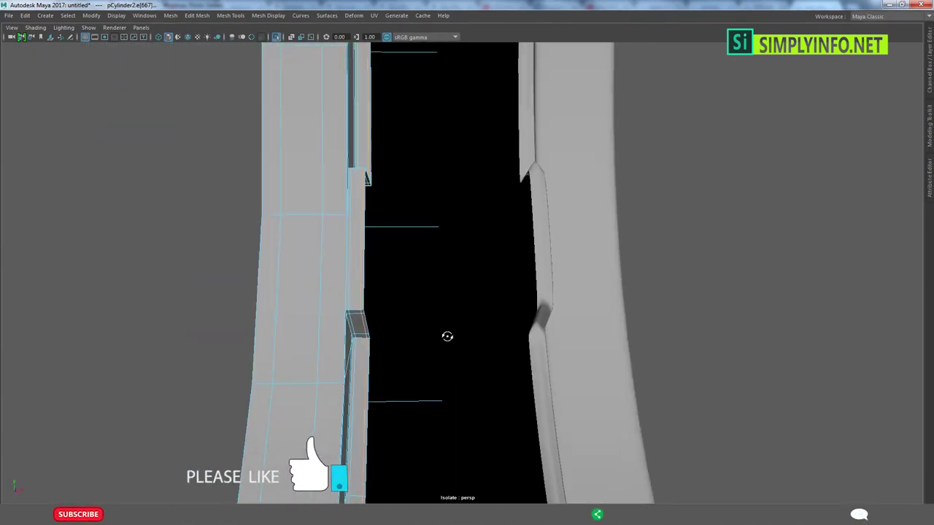
left_click(583, 355)
key("Delete")
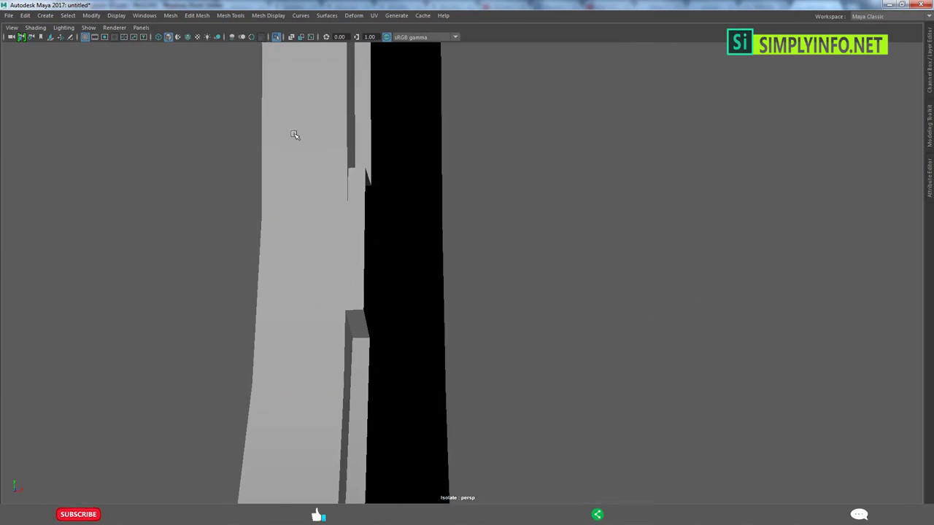
Mirror the remaining wall and combine the copy with the rim.
left_click(295, 135)
left_click(25, 16)
left_click(76, 177)
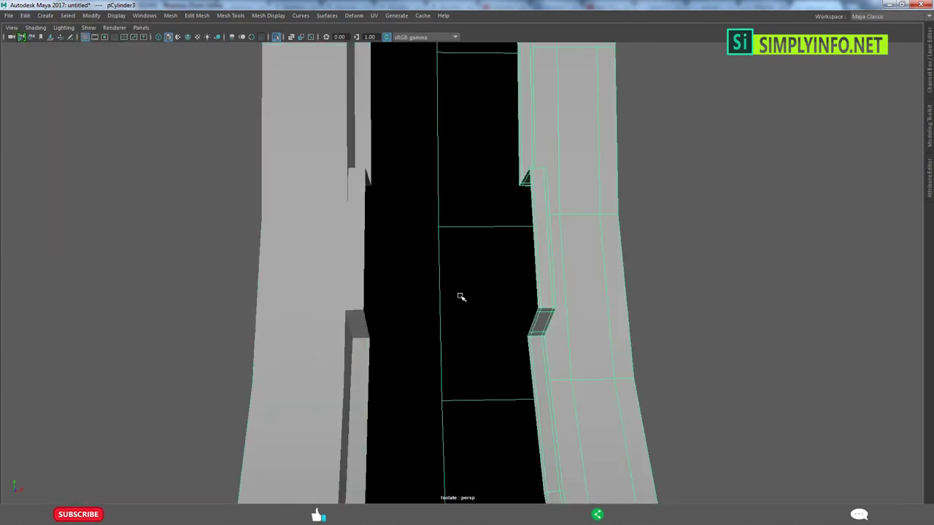
left_click_drag(459, 298, 481, 278, "alt")
scroll(482, 278, "up", 3)
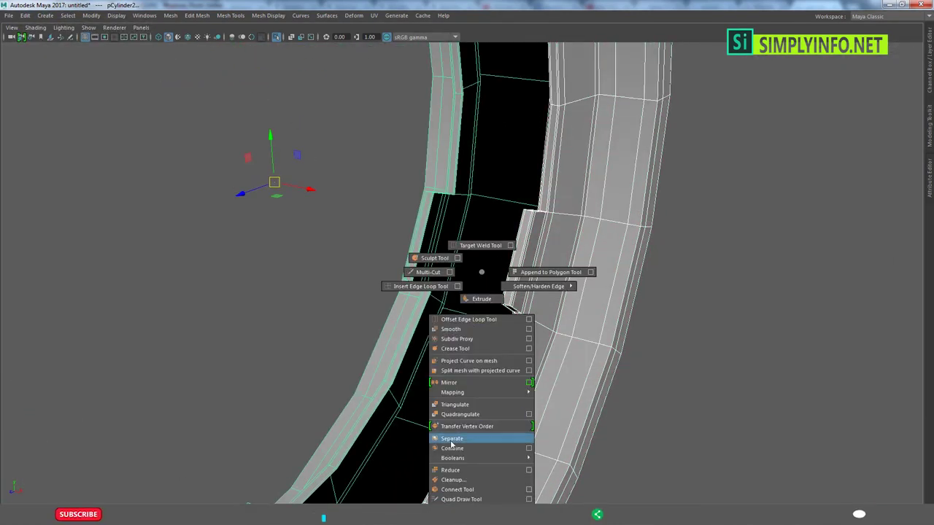
right_click_drag(482, 278, 474, 438)
Select the seam edge loop, convert it to vertices, merge them, and return to object mode.
mouse_move(552, 313)
left_mouse_down("alt")
mouse_move(455, 297)
mouse_move(609, 338)
mouse_move(406, 317)
mouse_move(489, 339)
left_mouse_up("alt")
left_click(456, 288)
double_click(489, 338)
left_click_drag(523, 297, 505, 312, "alt")
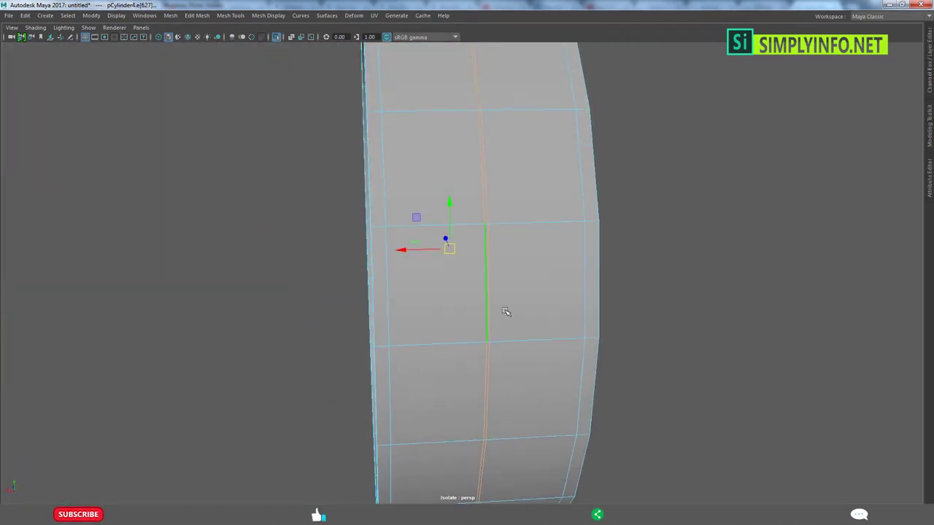
mouse_move(411, 254)
left_mouse_down("alt")
mouse_move(504, 281)
mouse_move(496, 324)
mouse_move(373, 311)
left_mouse_up("alt")
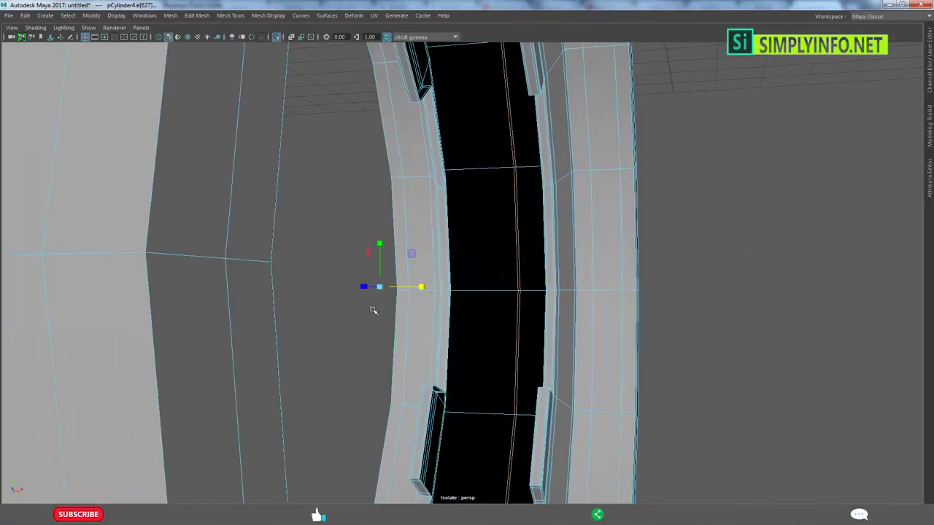
right_click_drag(725, 236, 704, 246, "ctrl")
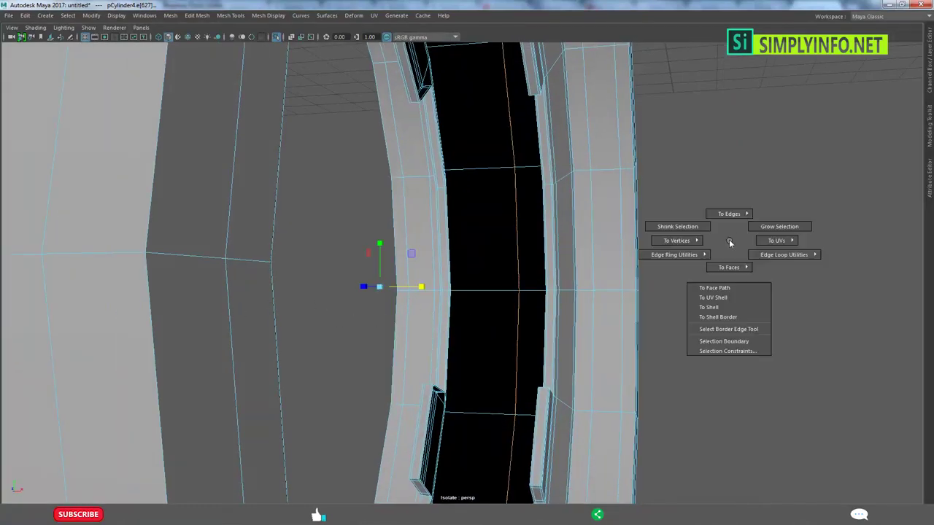
right_click_drag(477, 288, 532, 183, "shift")
right_click_drag(519, 290, 618, 269)
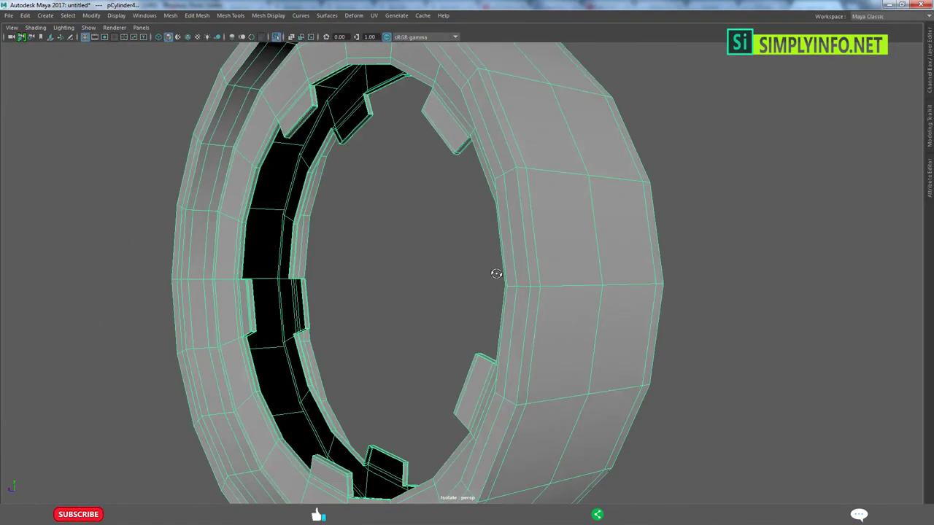
mouse_move(496, 271)
left_mouse_down("alt")
mouse_move(557, 308)
mouse_move(665, 321)
mouse_move(617, 299)
mouse_move(562, 324)
mouse_move(510, 307)
left_mouse_up("alt")
Show the reference images again and select the wheel ring in the side view.
left_click(276, 39)
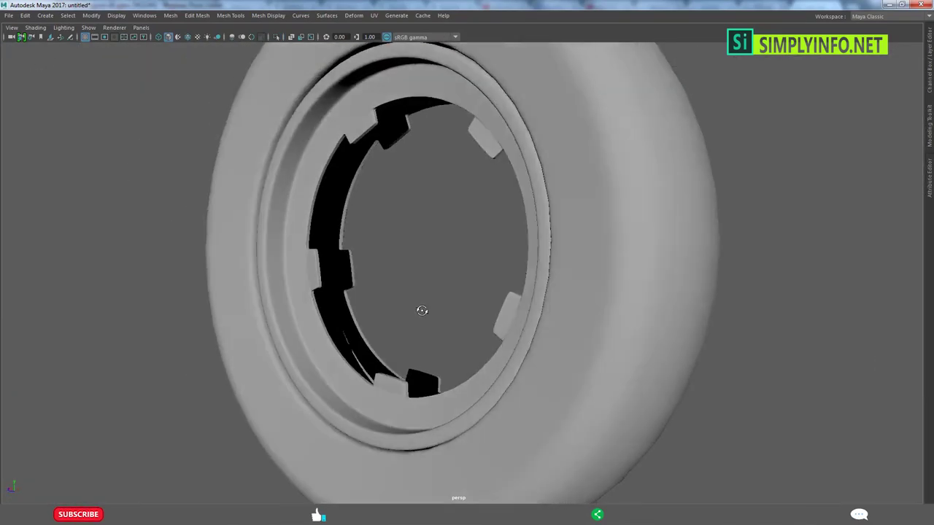
mouse_move(419, 310)
left_mouse_down("alt")
mouse_move(571, 323)
mouse_move(297, 380)
left_mouse_up("alt")
key("space")
key("space")
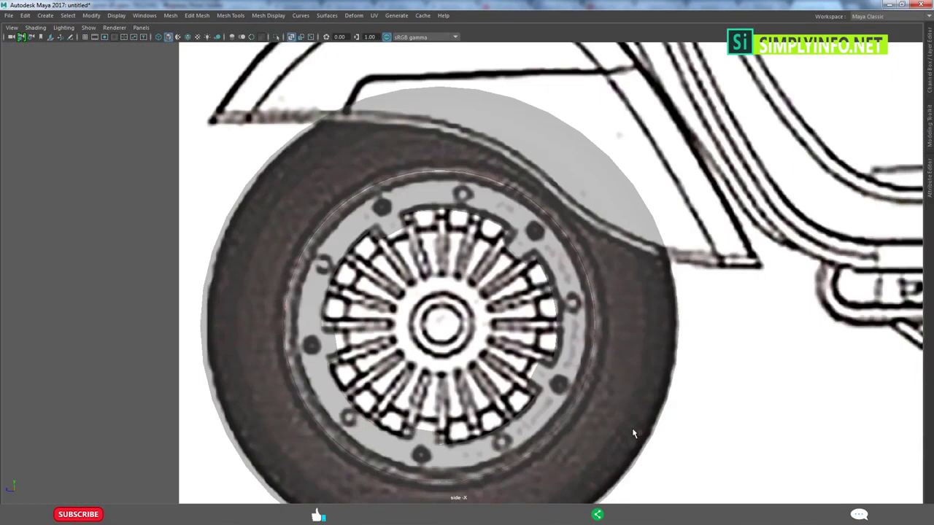
scroll(632, 427, "up", 2)
left_click(296, 422)
scroll(548, 368, "down", 4)
scroll(513, 365, "up", 2)
key("F9")
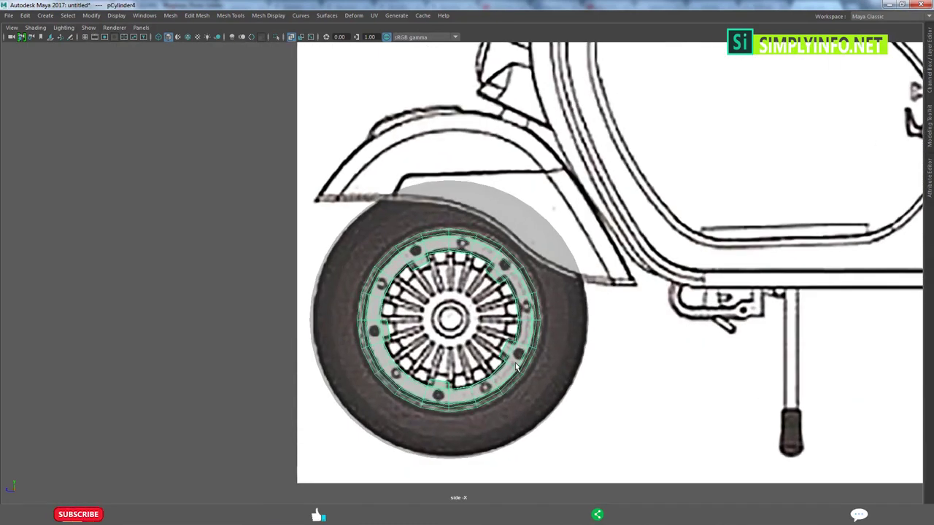
key("F8")
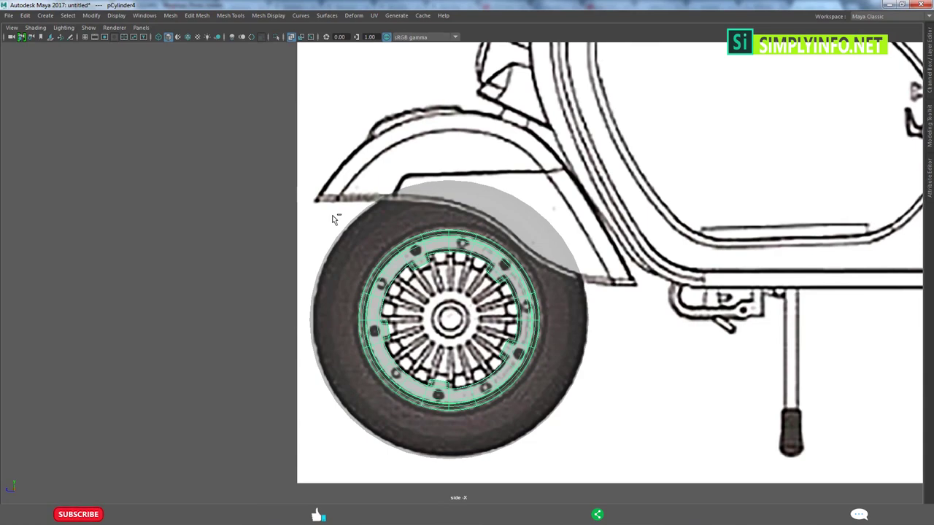
key("ctrl+space")
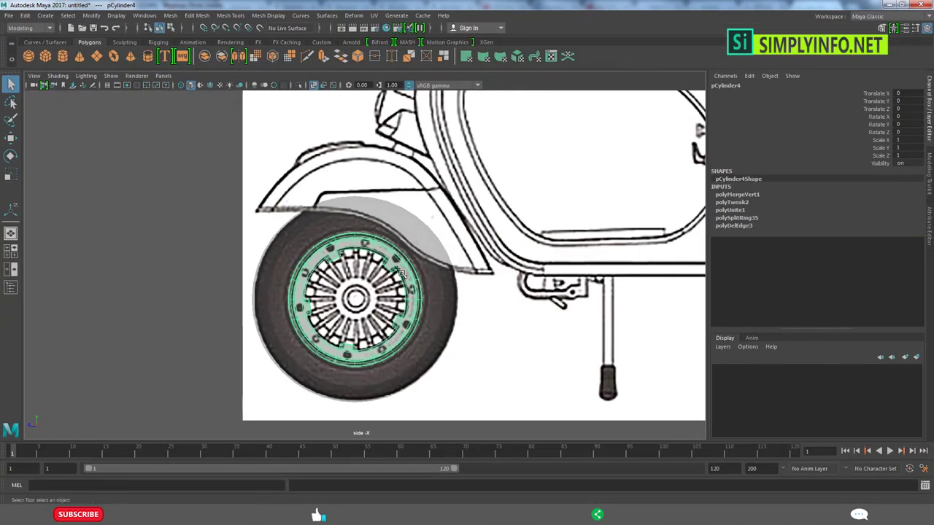
key("ctrl+space")
Draw a polygon cylinder over the hub, centre it, and scale it to the hub circle.
left_click_drag(441, 332, 611, 332)
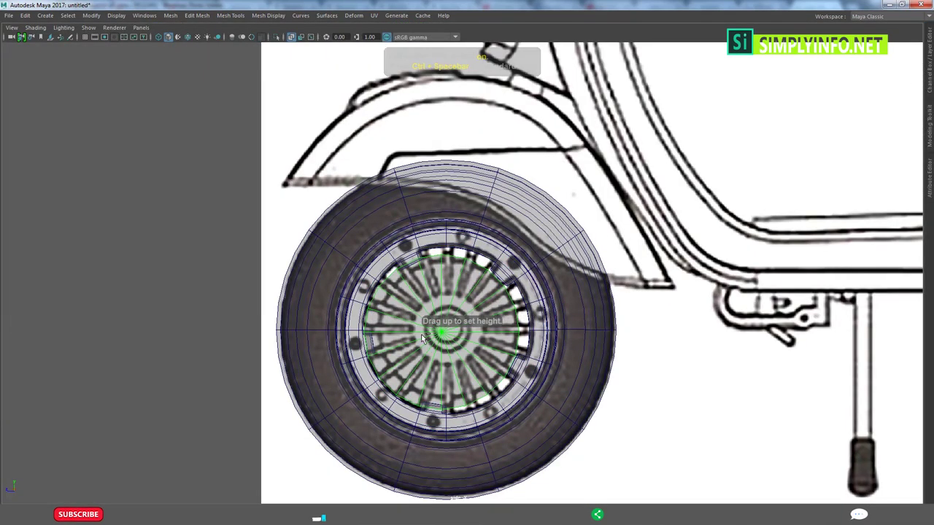
left_click(423, 338)
left_click_drag(443, 334, 448, 332)
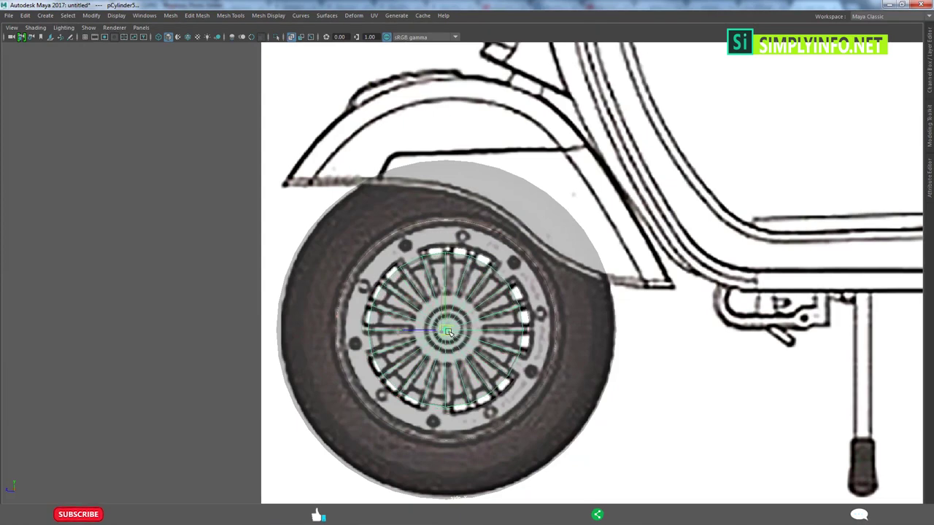
left_click(187, 36)
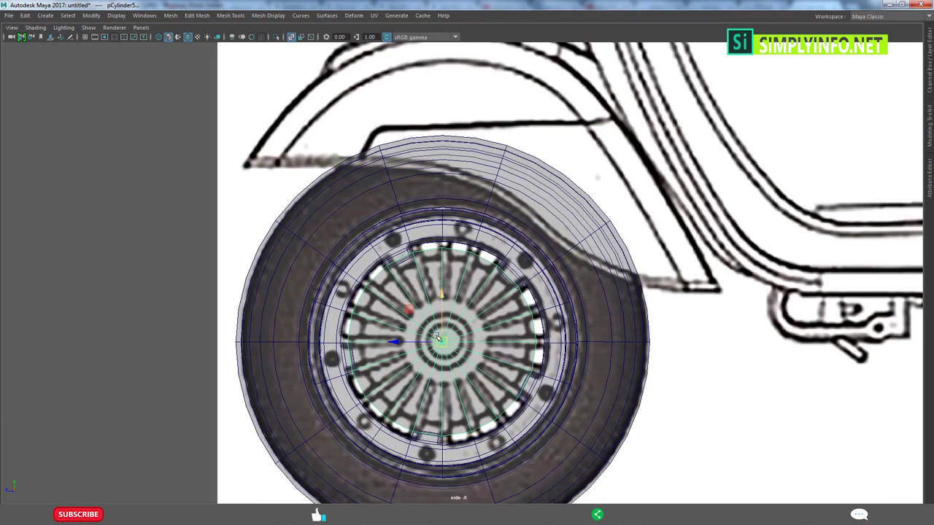
key("r")
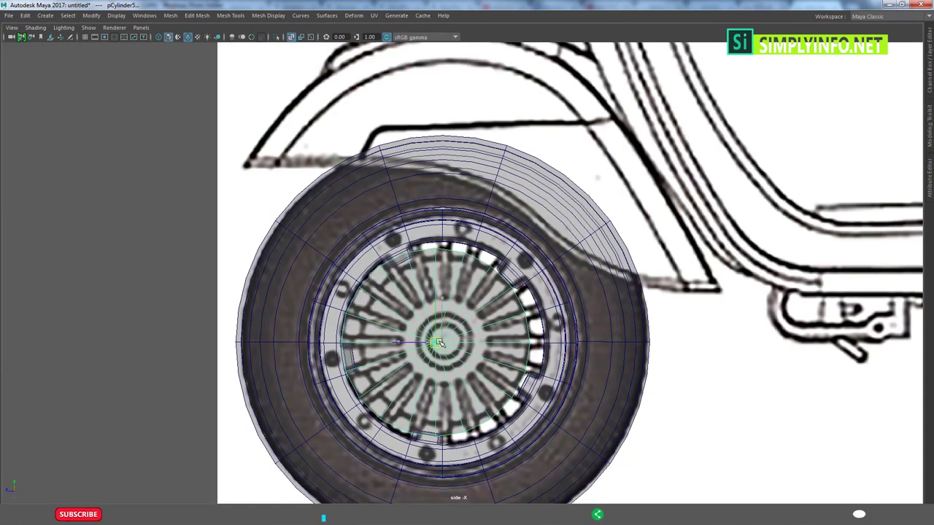
mouse_move(445, 342)
left_mouse_down()
mouse_move(424, 343)
mouse_move(447, 343)
left_mouse_up()
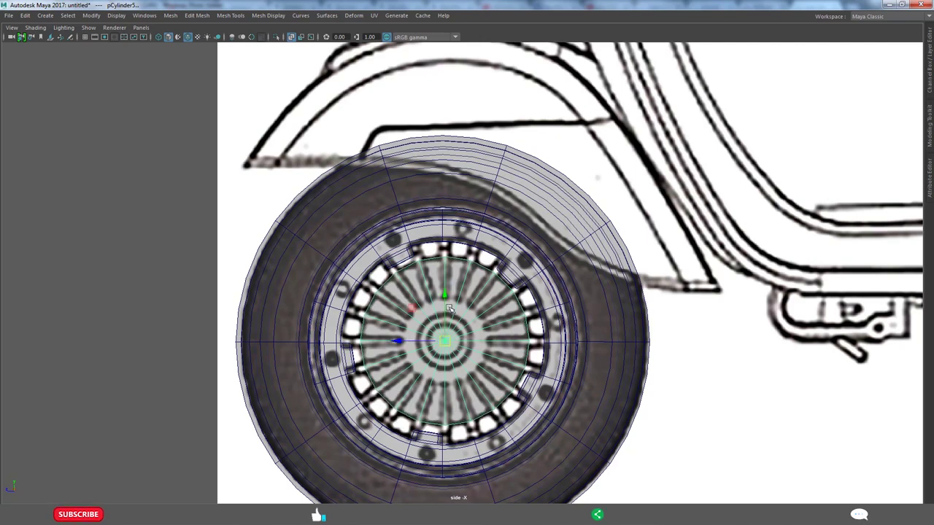
scroll(464, 439, "up", 2)
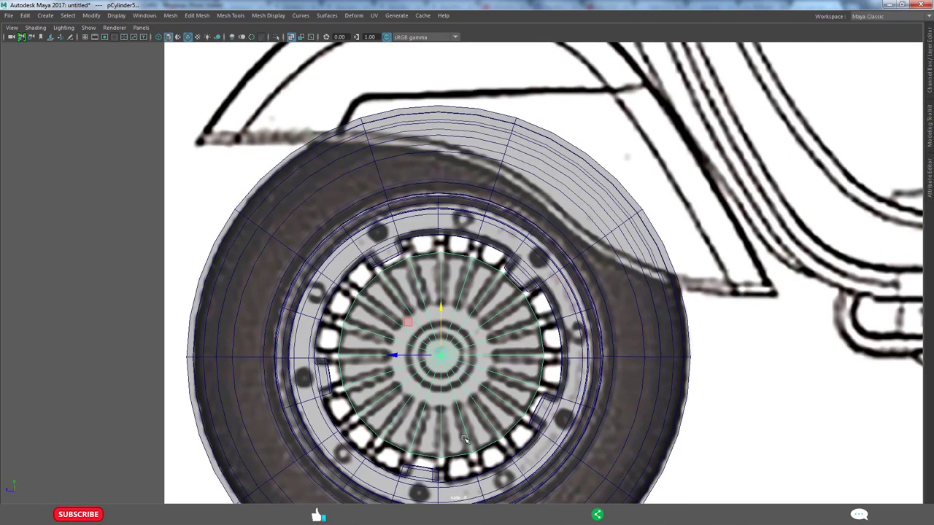
key("space")
key("space")
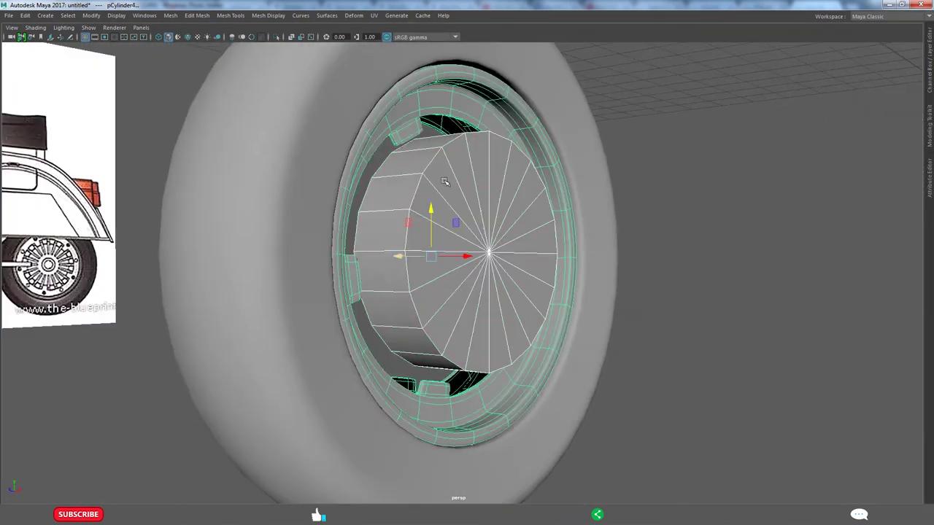
Isolate the wheel parts and select the hub disc, checking its placement in four views.
left_click(276, 38)
left_click_drag(438, 255, 510, 292, "alt")
left_click(511, 291)
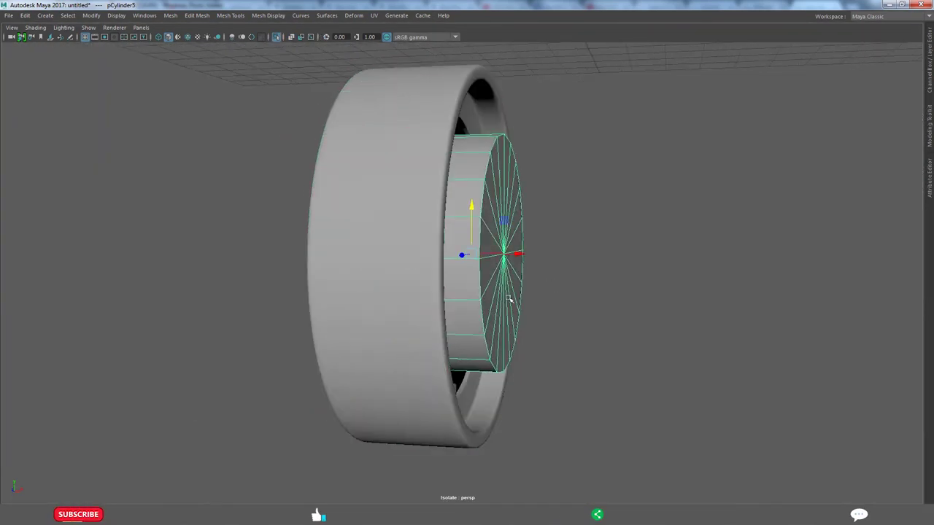
left_click_drag(474, 256, 517, 319, "alt")
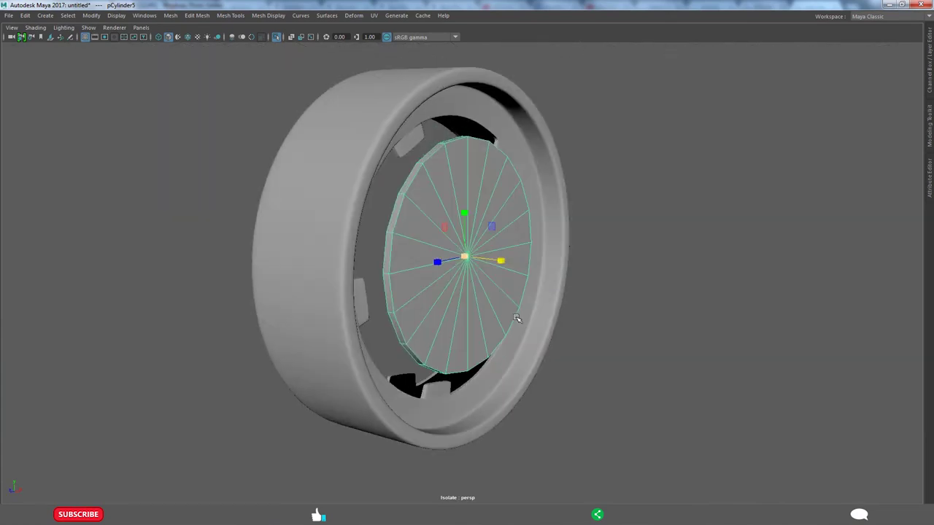
mouse_move(490, 263)
left_mouse_down("alt")
mouse_move(532, 276)
mouse_move(243, 156)
left_mouse_up("alt")
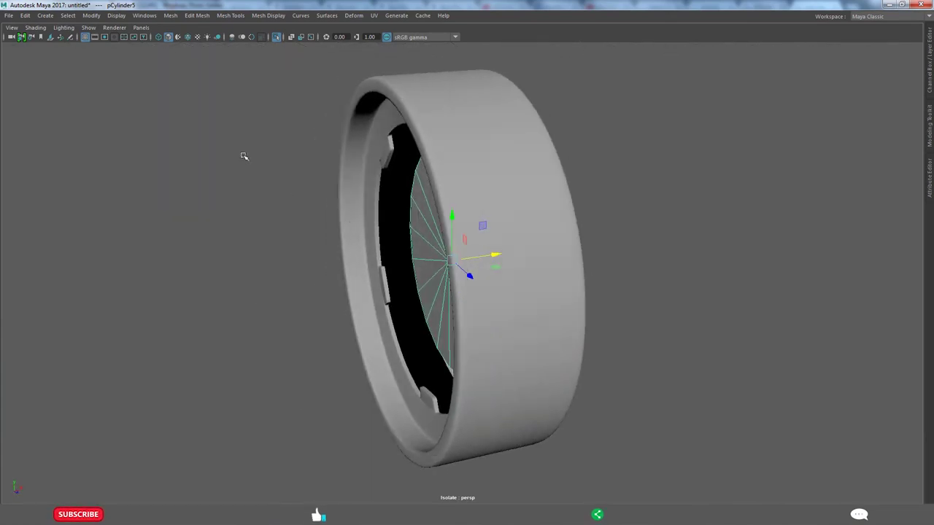
key("space")
key("space")
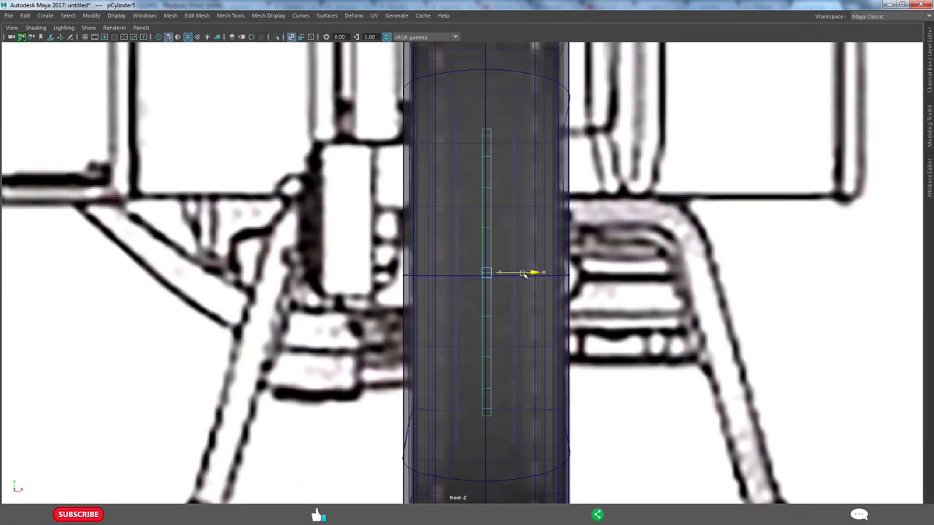
scroll(528, 304, "up", 2)
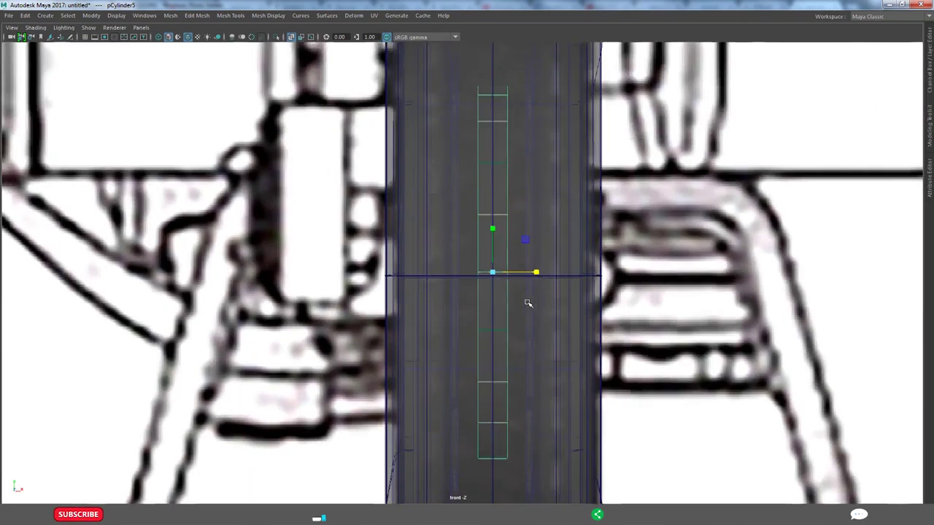
scroll(583, 287, "up", 2)
key("space")
key("space")
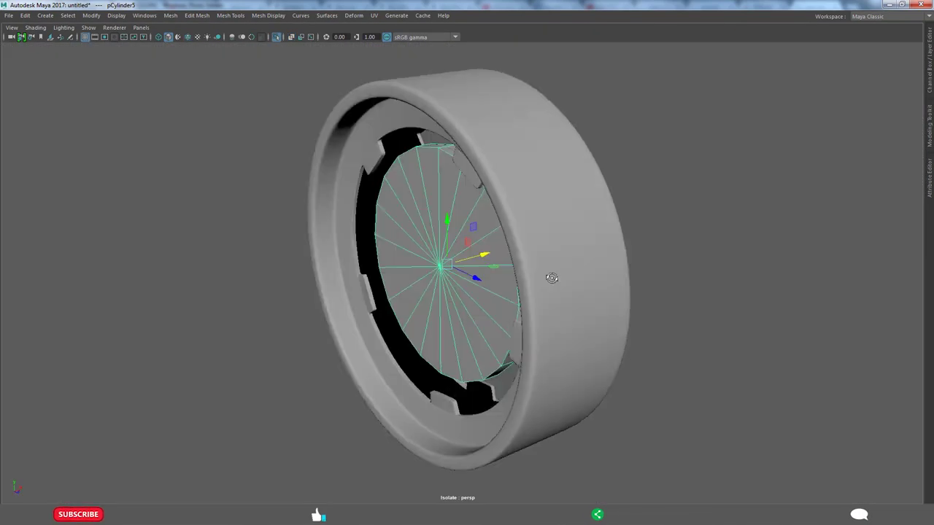
Select the rim mesh and inspect the edges on its inner rim.
mouse_move(553, 278)
left_mouse_down("alt")
mouse_move(661, 327)
mouse_move(570, 373)
mouse_move(615, 379)
left_mouse_up("alt")
left_click(590, 350)
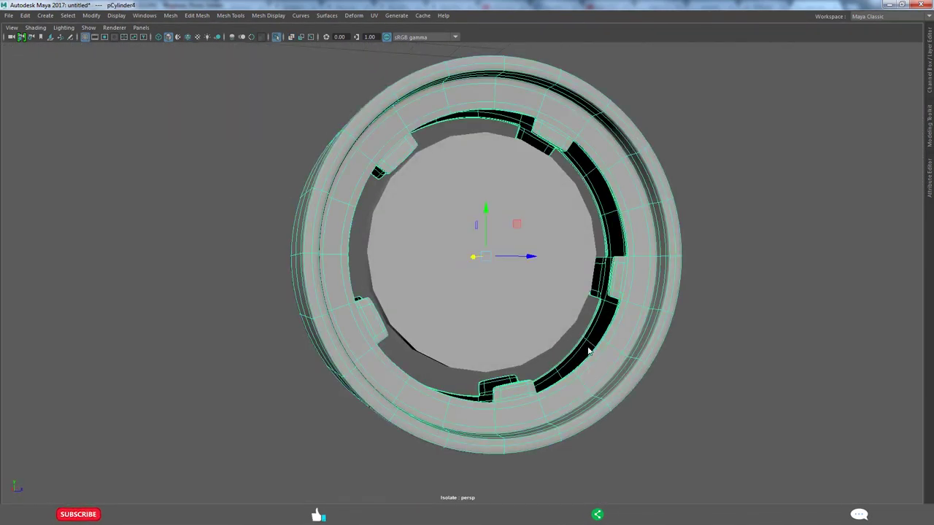
scroll(562, 358, "up", 3)
scroll(552, 359, "up", 3)
scroll(577, 373, "up", 3)
scroll(605, 380, "up", 2)
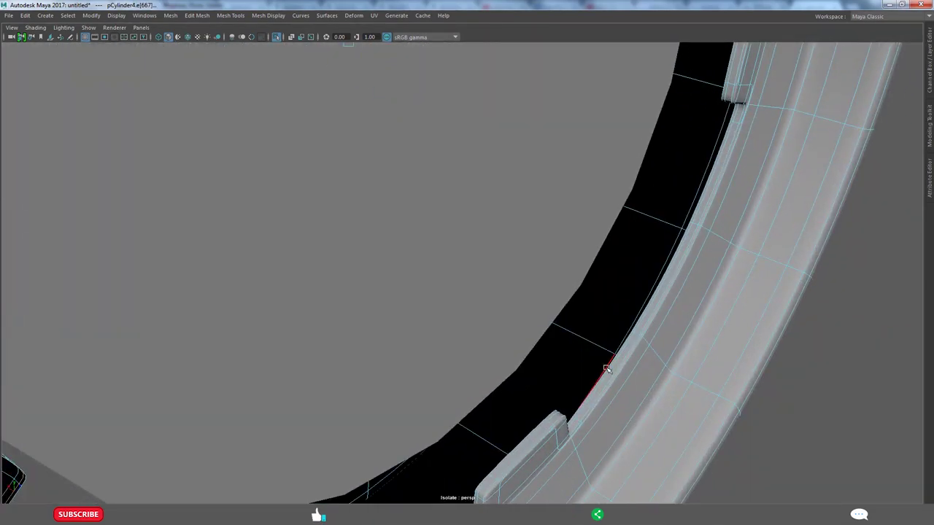
scroll(540, 358, "up", 3)
scroll(555, 357, "up", 2)
left_click(590, 369)
mouse_move(590, 369)
left_mouse_down("alt")
mouse_move(435, 344)
mouse_move(436, 429)
left_mouse_up("alt")
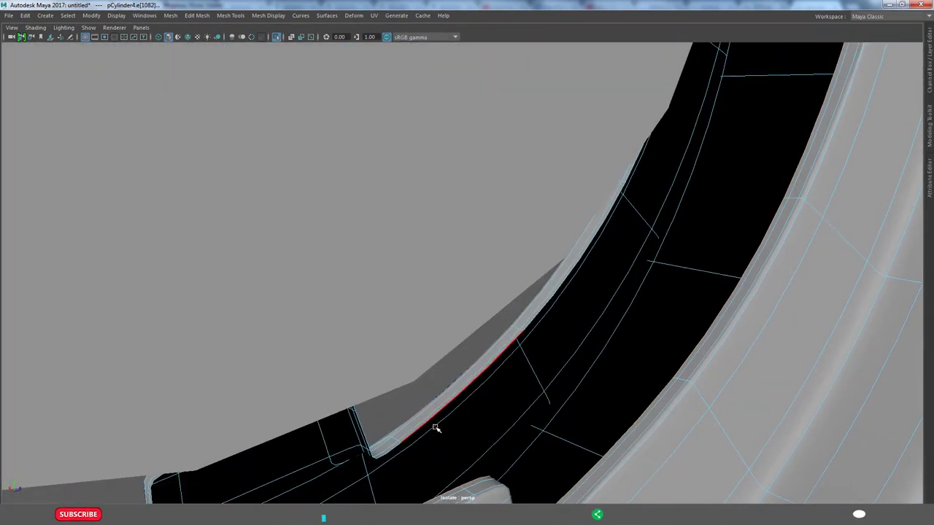
scroll(428, 423, "down", 5)
scroll(514, 365, "down", 3)
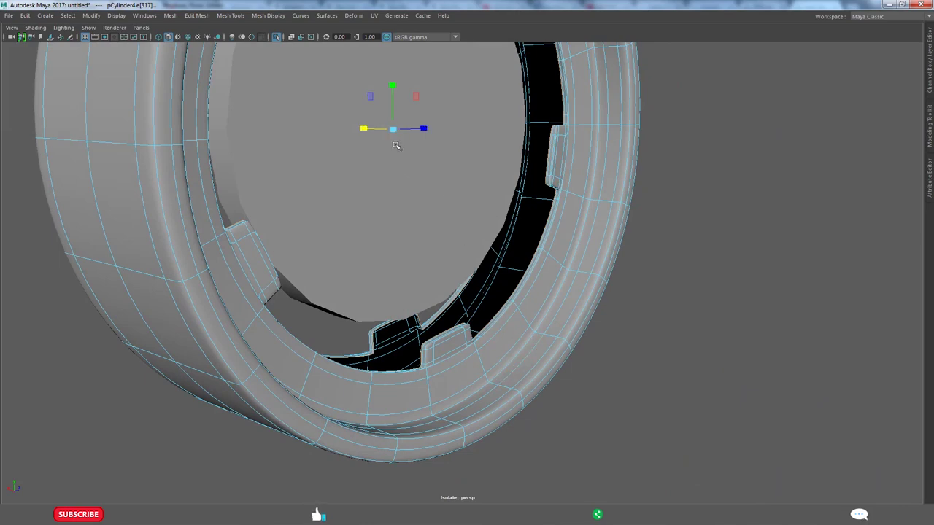
mouse_move(396, 145)
left_mouse_down("alt")
mouse_move(411, 281)
mouse_move(229, 475)
mouse_move(140, 433)
left_mouse_up("alt")
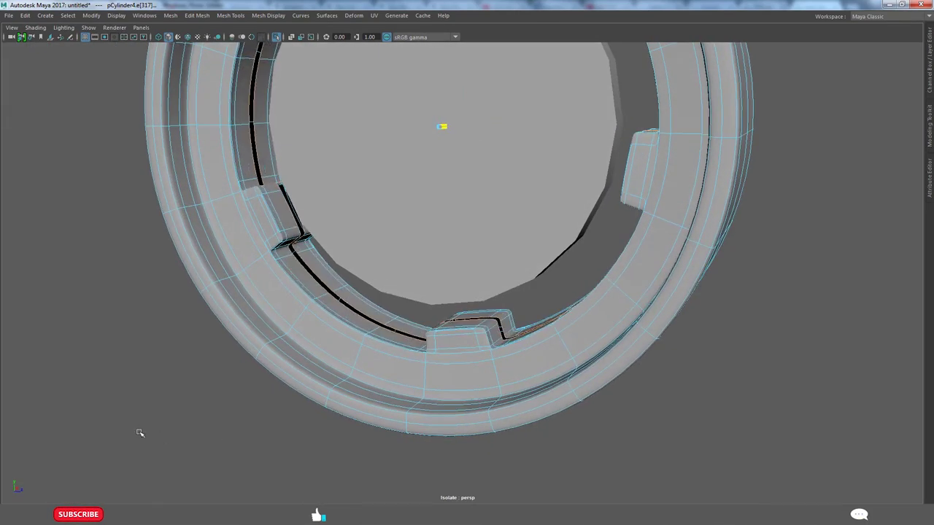
left_click(140, 434)
Preview the rim smoothed with key 3 in object mode and switch to the front view.
right_click_drag(740, 358, 657, 340)
key("3")
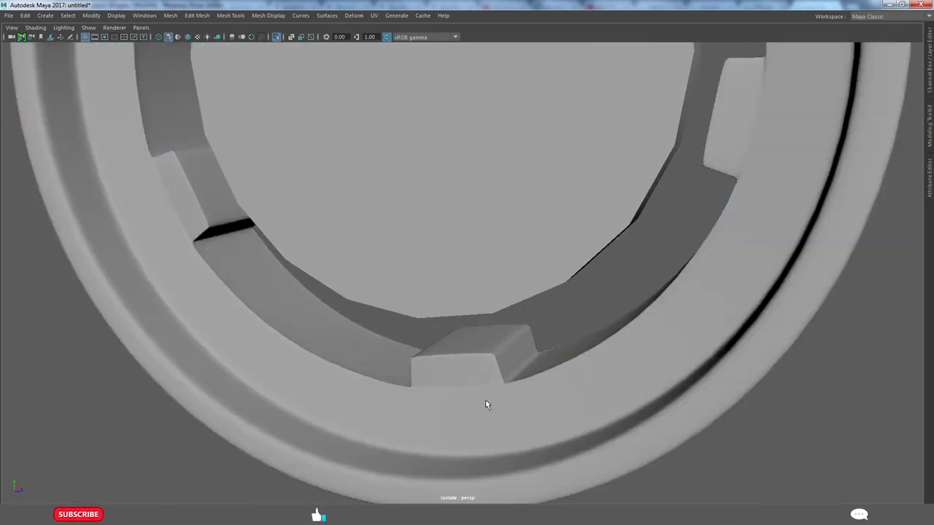
scroll(511, 412, "down", 5)
left_click_drag(292, 314, 586, 374)
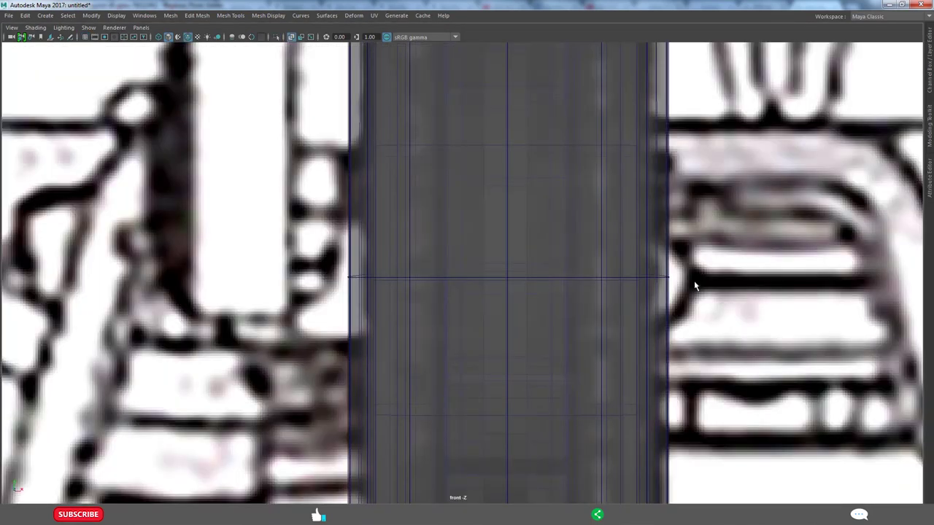
Frame the hub in side view and select the hub disc's cap faces.
left_click_drag(694, 280, 469, 215)
left_click_drag(302, 377, 615, 432)
scroll(508, 310, "up", 5)
left_click(507, 310)
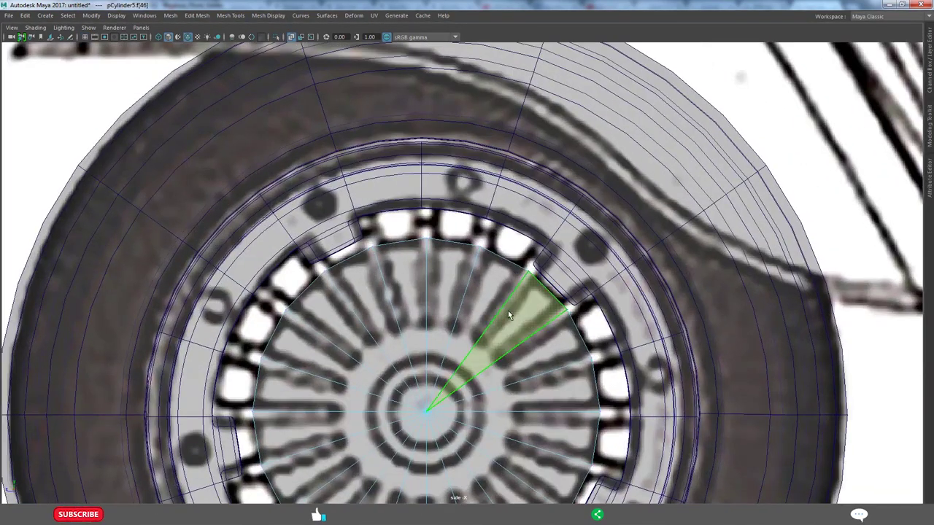
middle_click_drag(508, 314, 517, 246, "alt")
double_click(471, 352)
Extrude the cap faces repeatedly with Ctrl+E, scaling each inward into concentric rings.
key("ctrl+e")
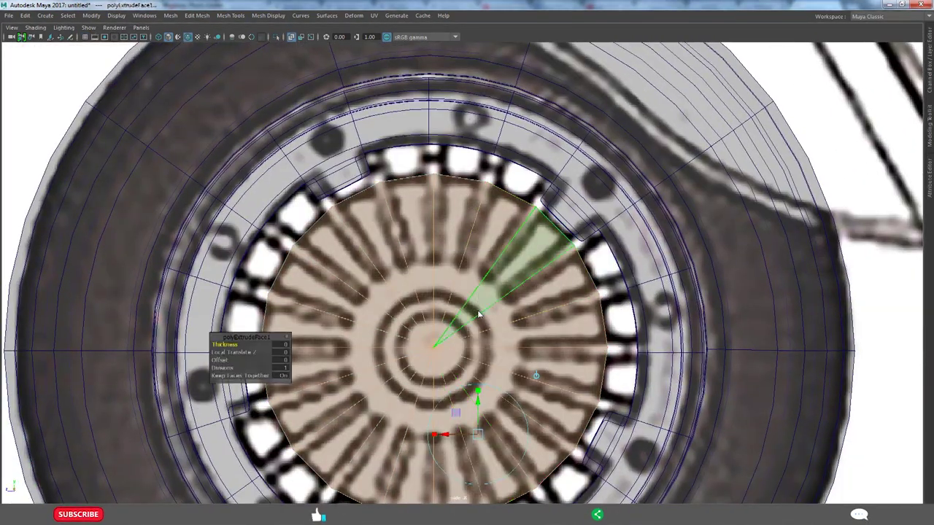
key("space")
key("space")
key("space")
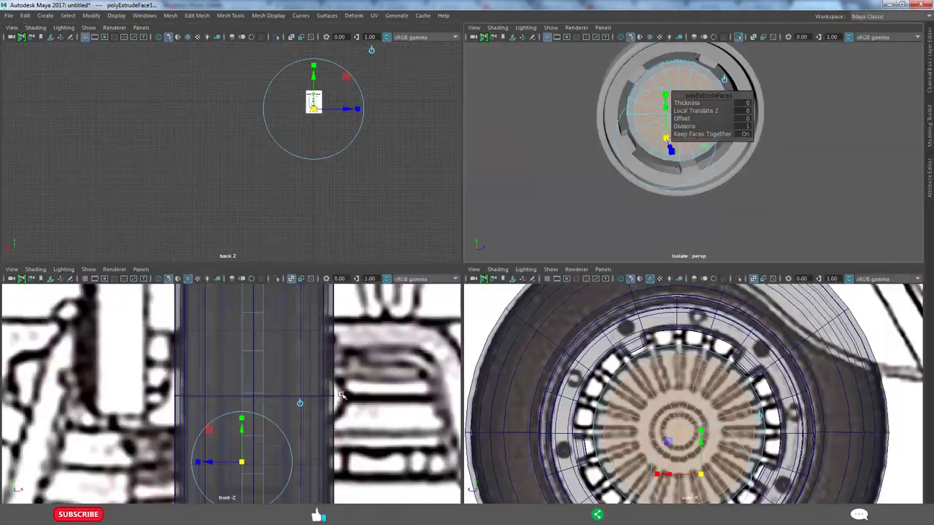
key("space")
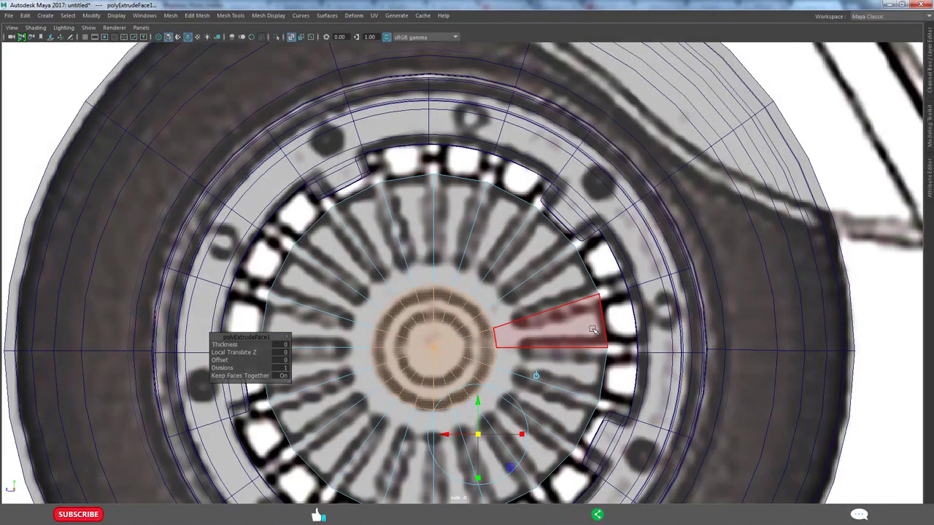
key("ctrl+e")
key("ctrl+e")
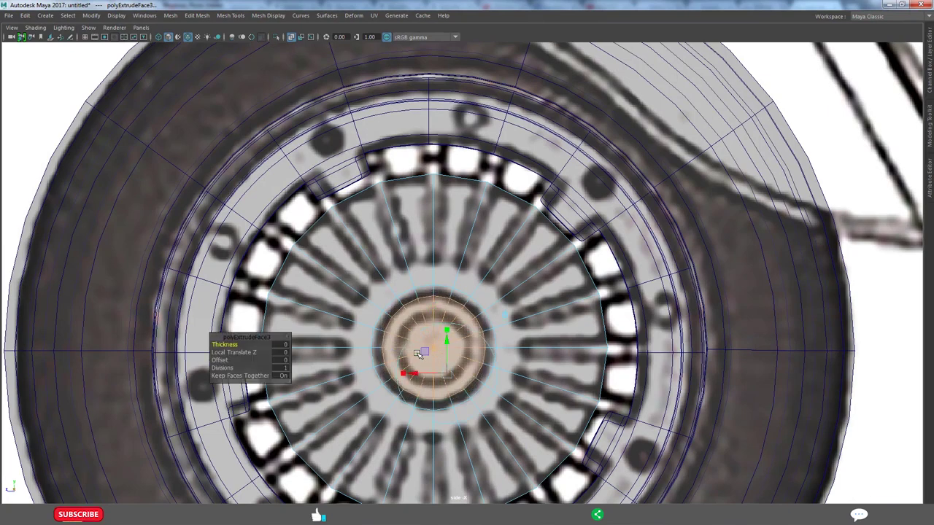
key("r")
key("ctrl+e")
key("r")
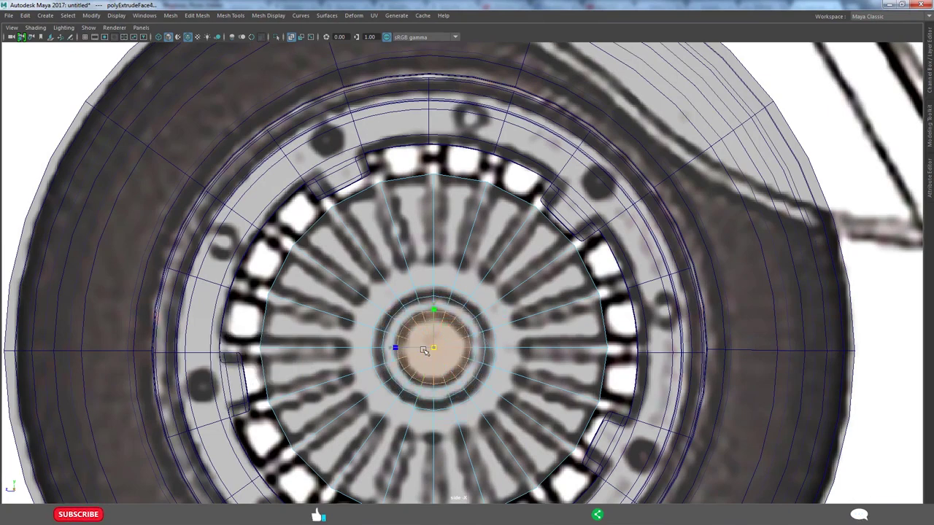
Select two neighbouring wedge faces on the hub, then the outer rim ring.
left_click(321, 376)
left_click(321, 325, "shift")
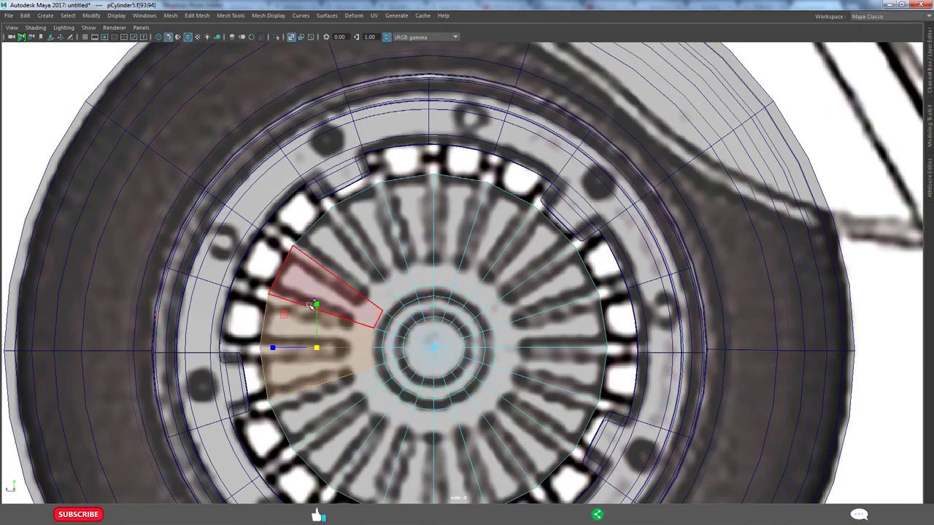
middle_click_drag(255, 400, 255, 374, "alt")
left_click(239, 382)
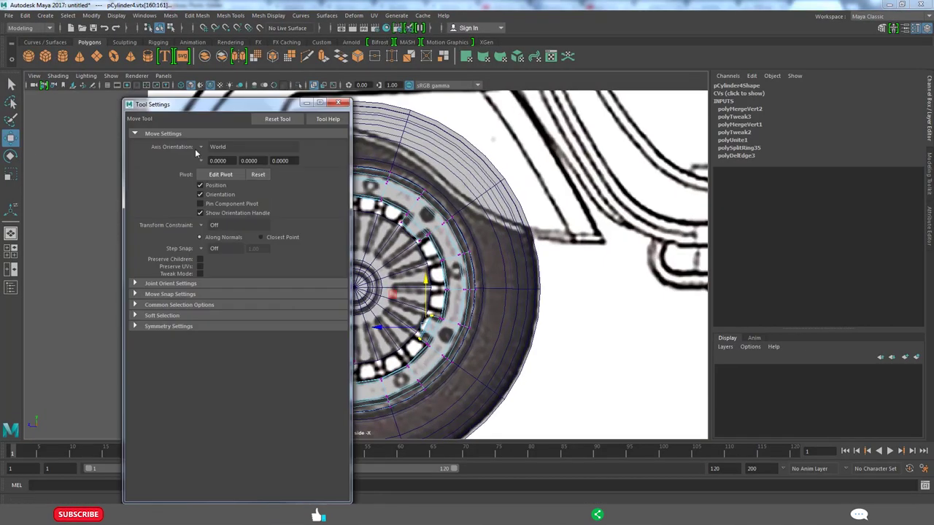
Set Move Tool axis orientation to Component and minimize the tool settings.
scroll(394, 314, "up", 2)
key("F8")
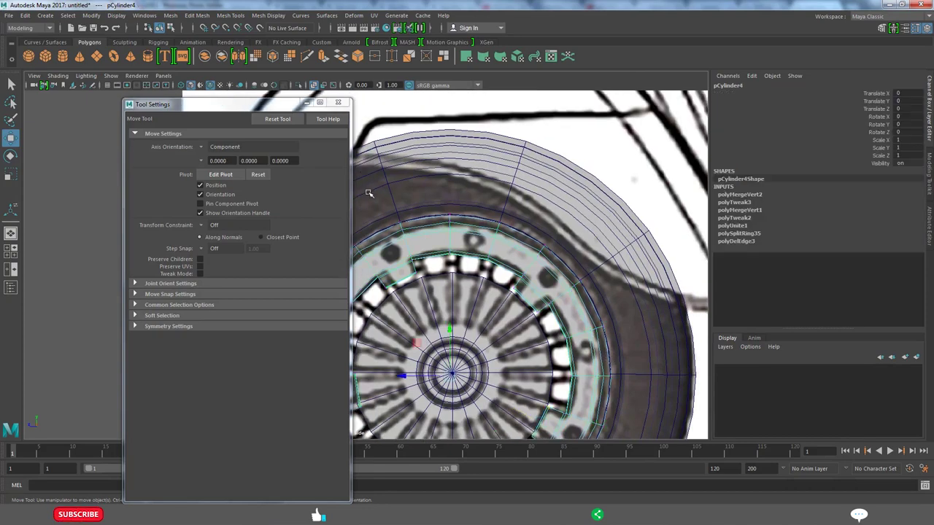
left_click(306, 105)
scroll(456, 350, "down", 4)
scroll(455, 350, "up", 4)
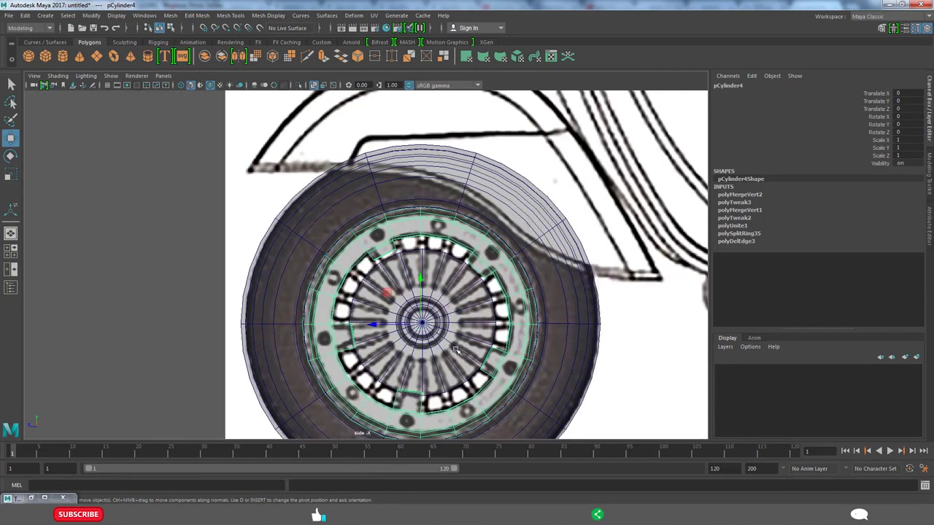
Test-select three spoke faces on the hub disc, then return to object mode.
key("F11")
scroll(375, 285, "up", 3)
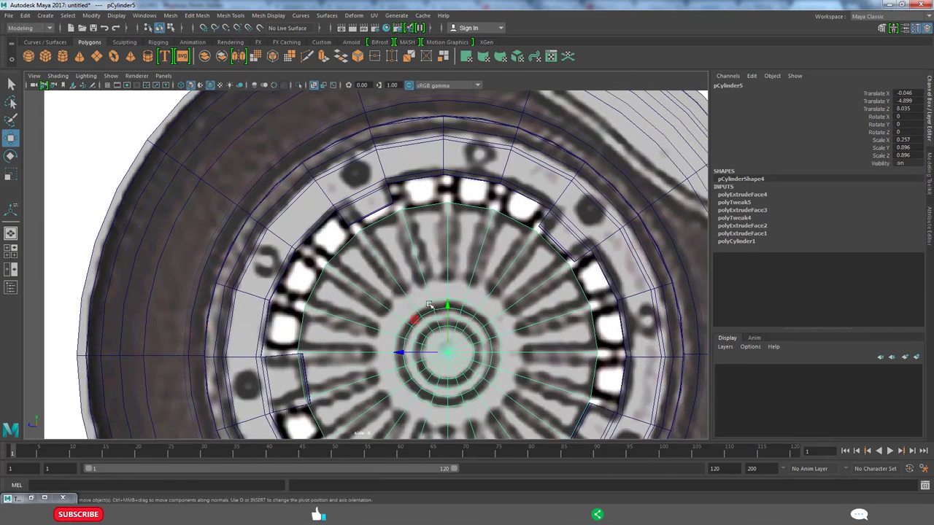
left_click(372, 281)
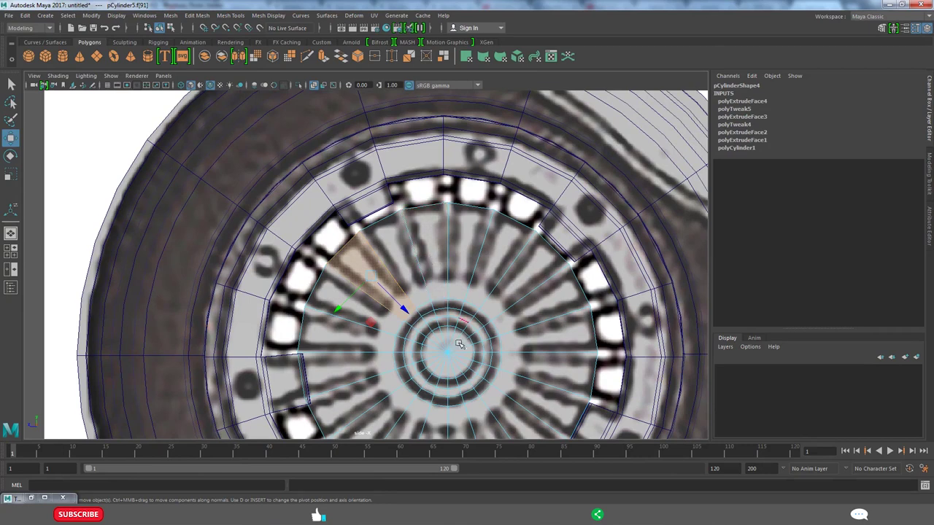
middle_click_drag(426, 256, 419, 270, "alt")
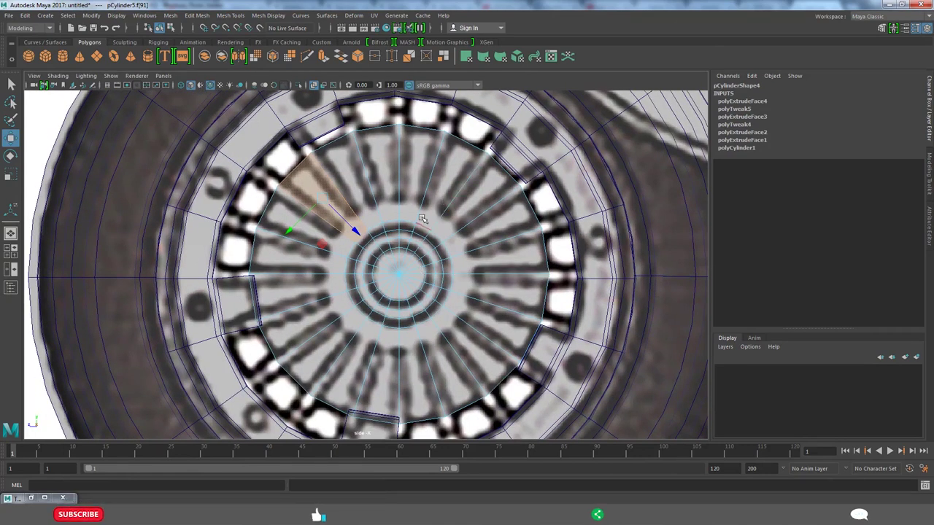
left_click(380, 186, "shift")
left_click(496, 219, "shift")
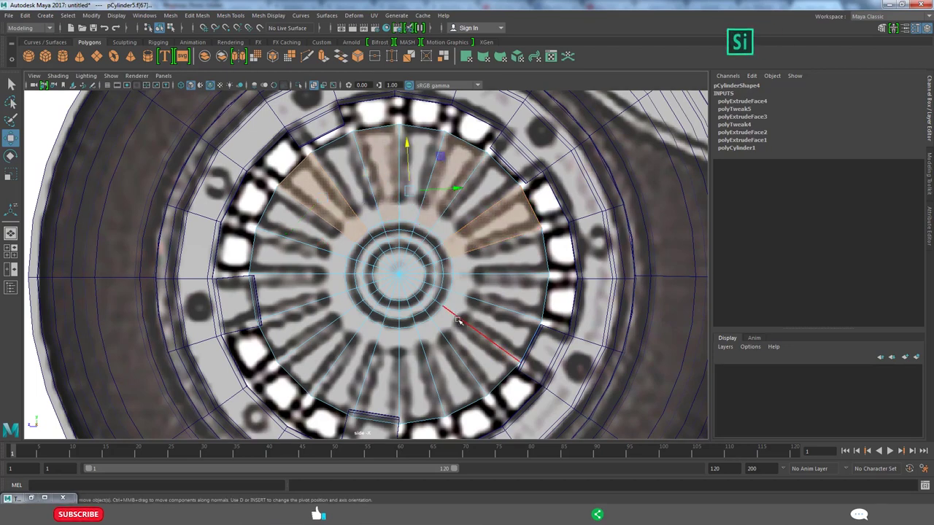
key("F8")
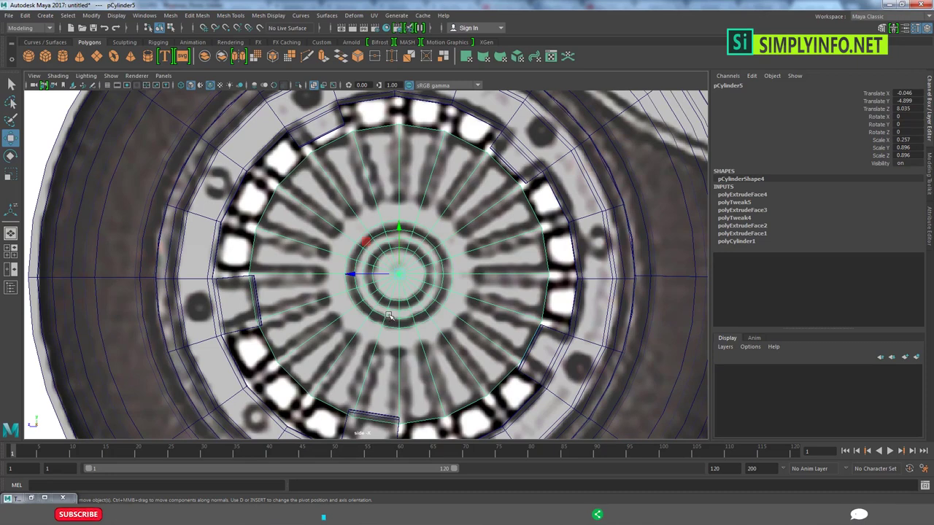
In face mode, select spoke faces and grow the selection to the whole inner hub disk.
key("F11")
left_click(321, 350)
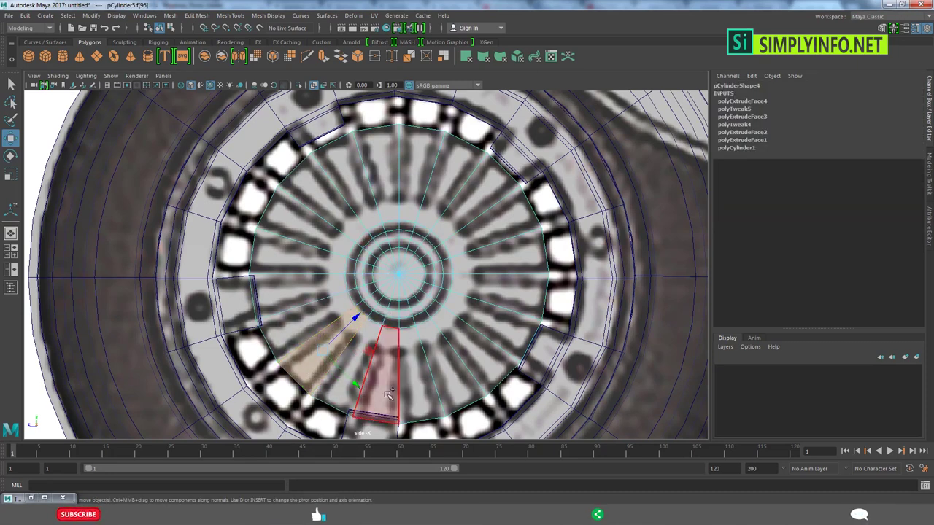
left_click(365, 373, "shift")
left_click(382, 377, "shift")
key("ctrl+shift+a")
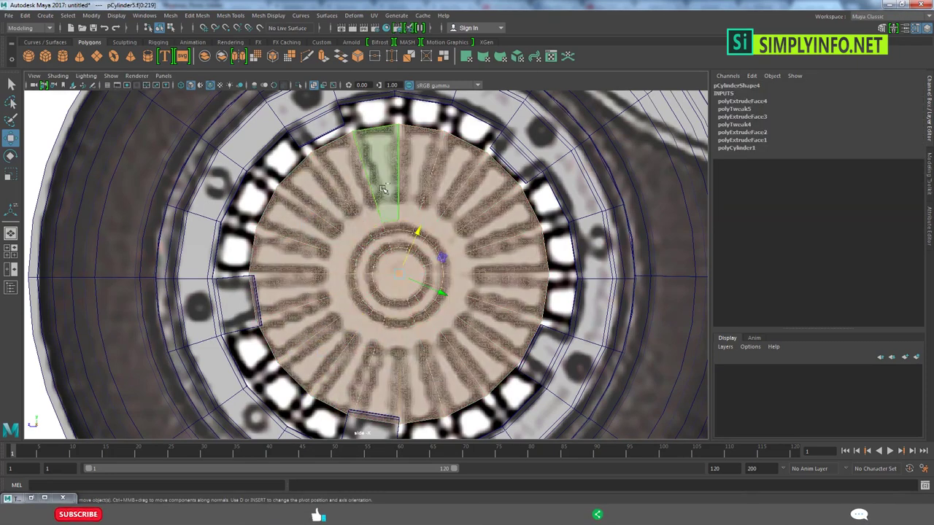
scroll(409, 319, "up", 2)
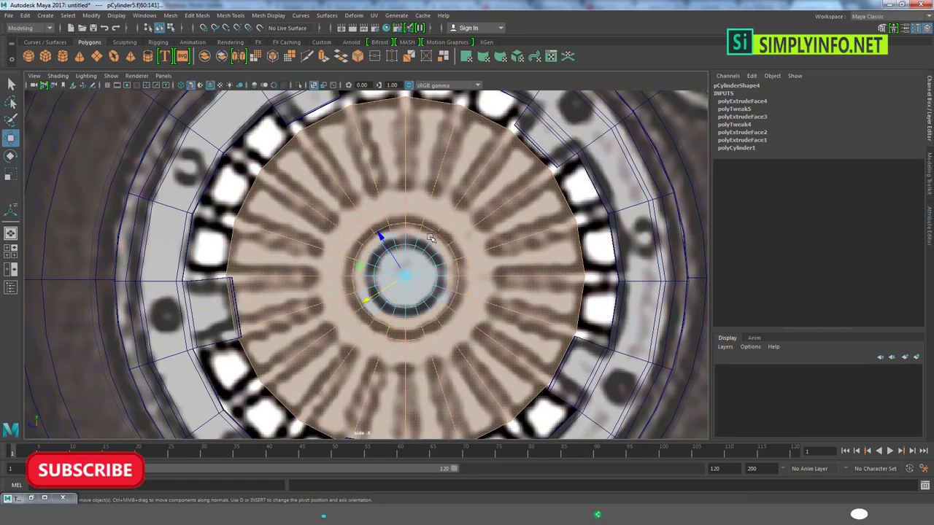
left_click_drag(380, 236, 437, 252)
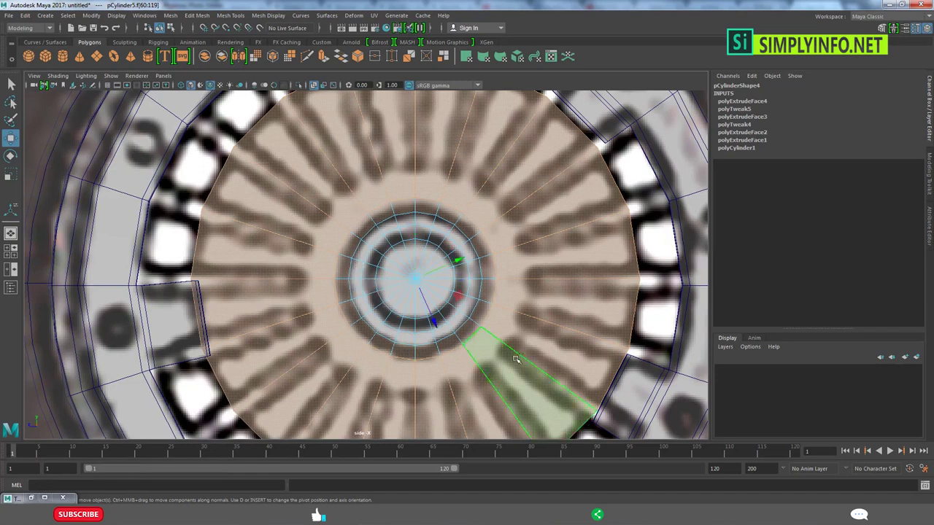
Deselect the central cap faces, leaving only the outer ring around the spokes selected.
left_click(353, 308, "ctrl")
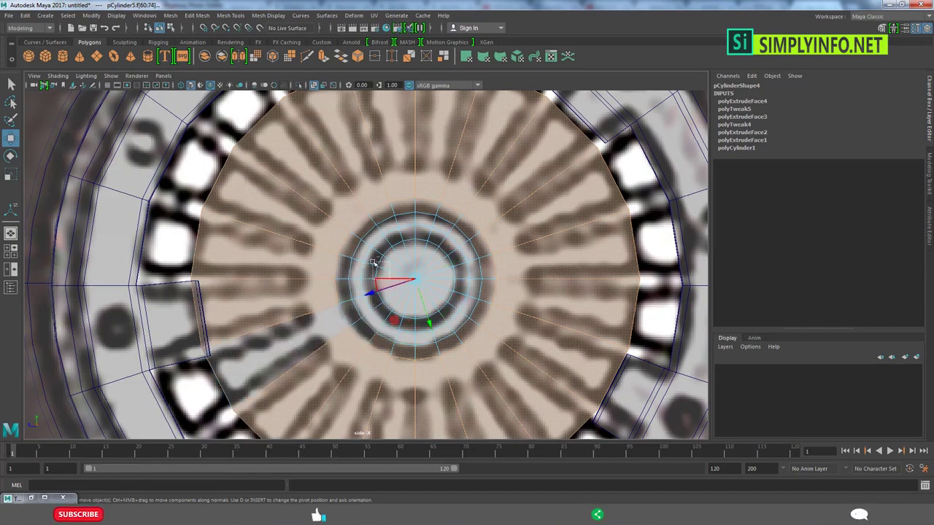
mouse_move(386, 242)
left_mouse_down("ctrl")
mouse_move(351, 259)
mouse_move(345, 287)
left_mouse_up("ctrl")
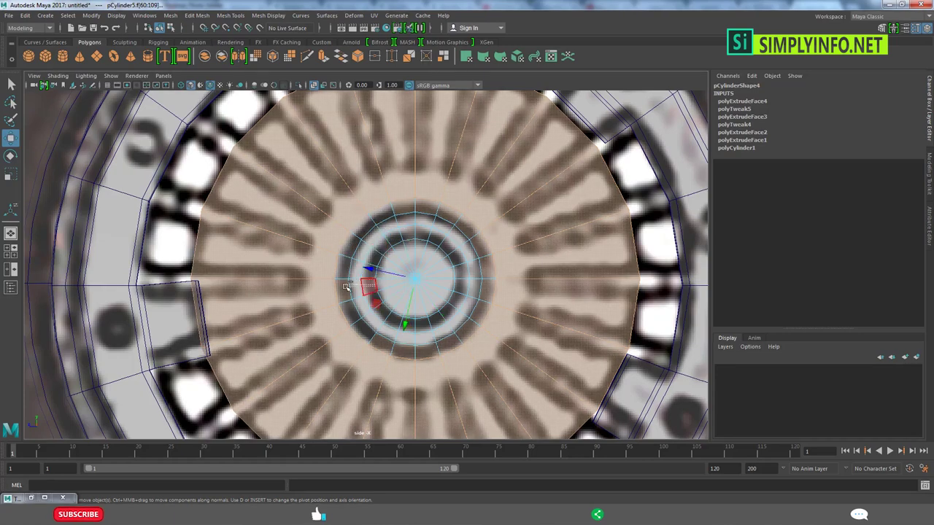
left_click_drag(397, 339, 438, 336, "ctrl")
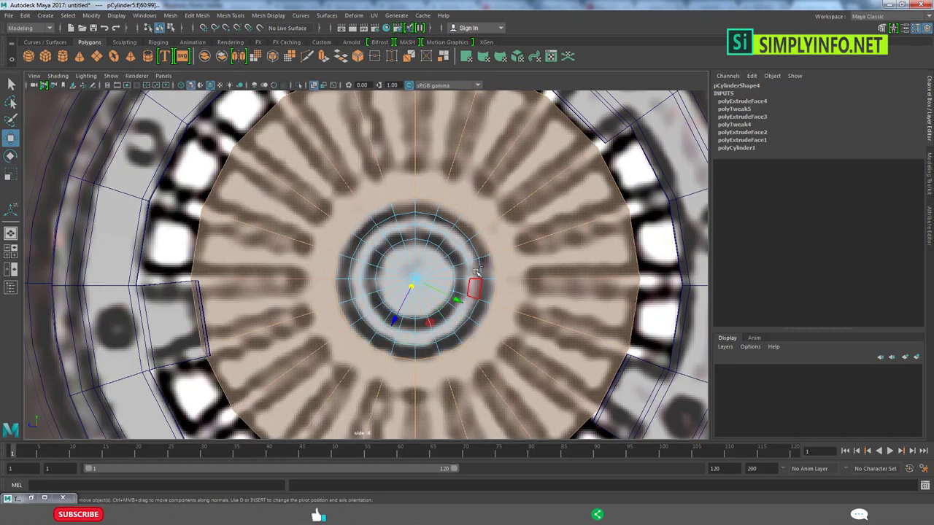
scroll(421, 226, "down", 2)
scroll(421, 226, "down", 5)
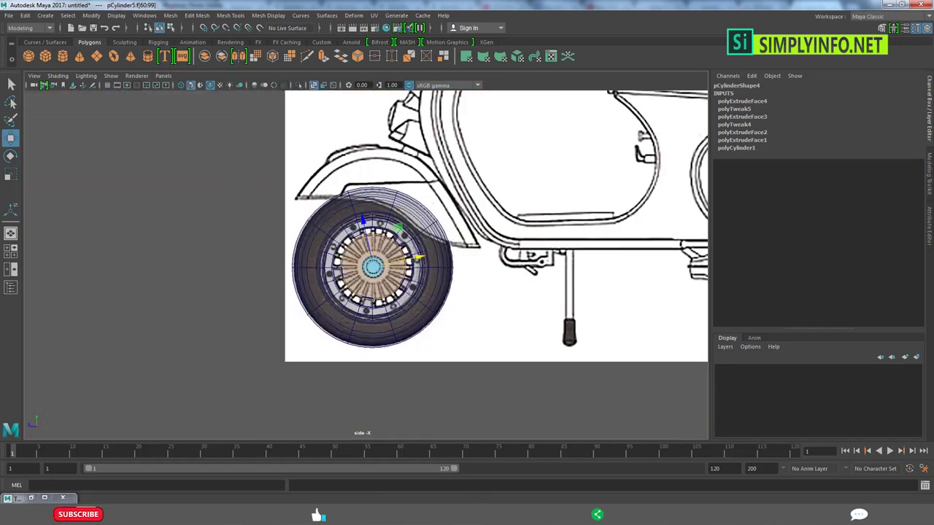
scroll(410, 303, "up", 6)
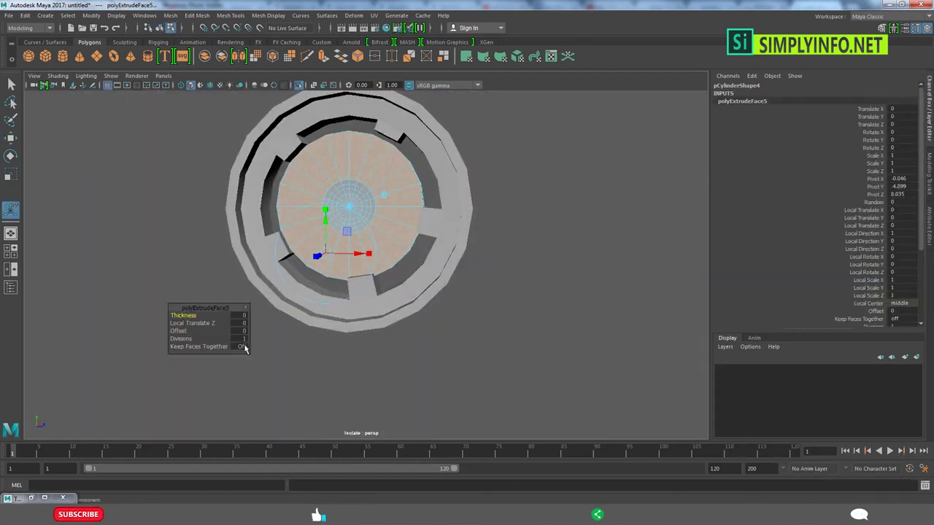
Extrude the selected ring of hub faces again (polyExtrudeFace6).
mouse_move(237, 352)
left_mouse_down("alt")
mouse_move(496, 321)
mouse_move(401, 305)
mouse_move(490, 254)
mouse_move(442, 287)
mouse_move(292, 229)
left_mouse_up("alt")
key("ctrl+e")
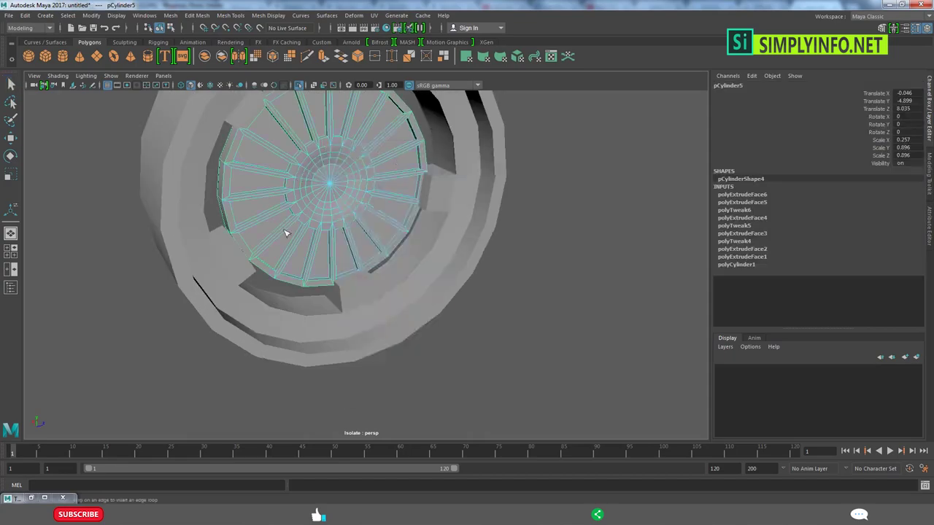
scroll(310, 213, "up", 3)
Insert two edge loops on the hub to sharpen the spoke grooves, then reselect the hub.
left_click(310, 213)
left_click(321, 288)
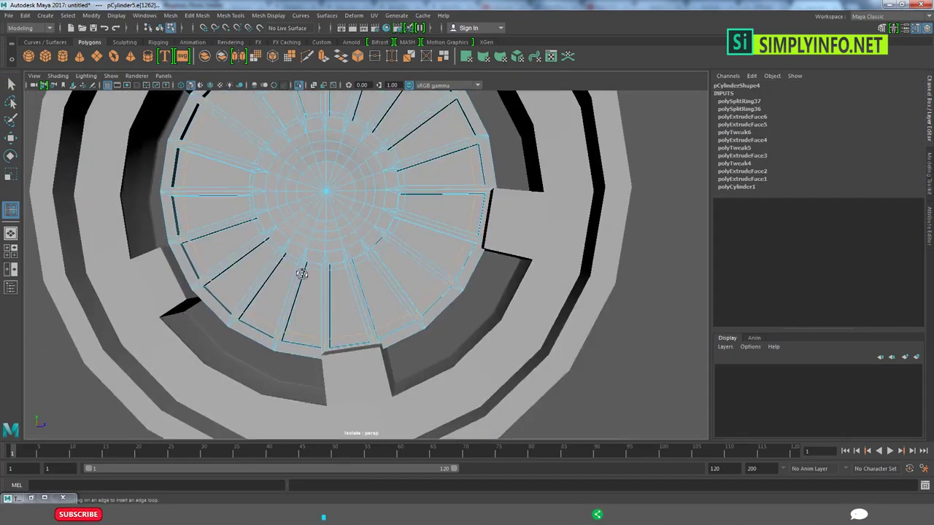
left_click_drag(302, 271, 432, 294, "alt")
key("w")
left_click(341, 261)
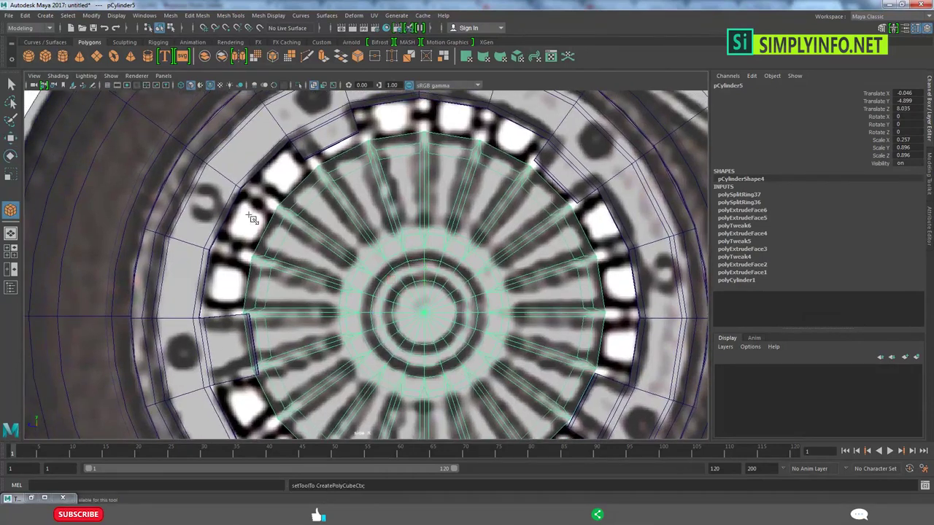
Create a small cube block beside the rim and adjust one of its corner vertices.
left_click_drag(251, 218, 246, 232)
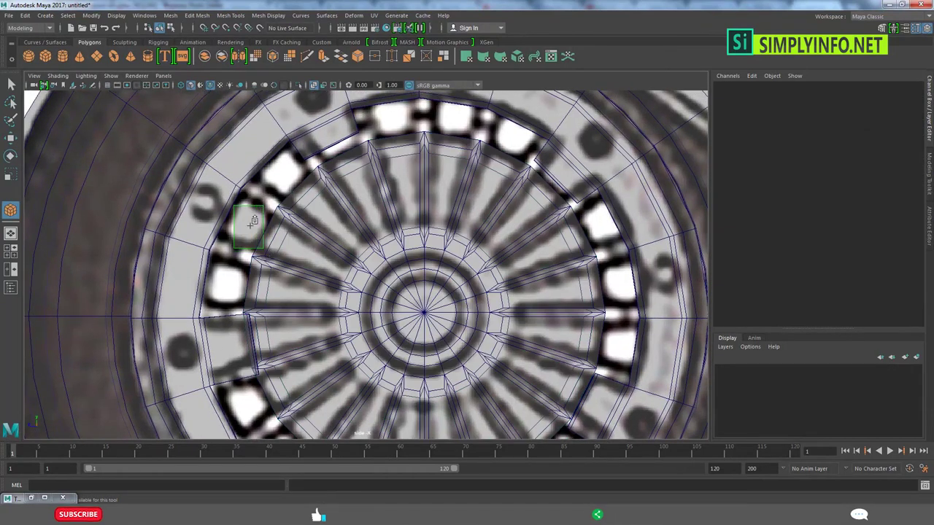
scroll(203, 219, "up", 1)
key("F9")
left_click(190, 234)
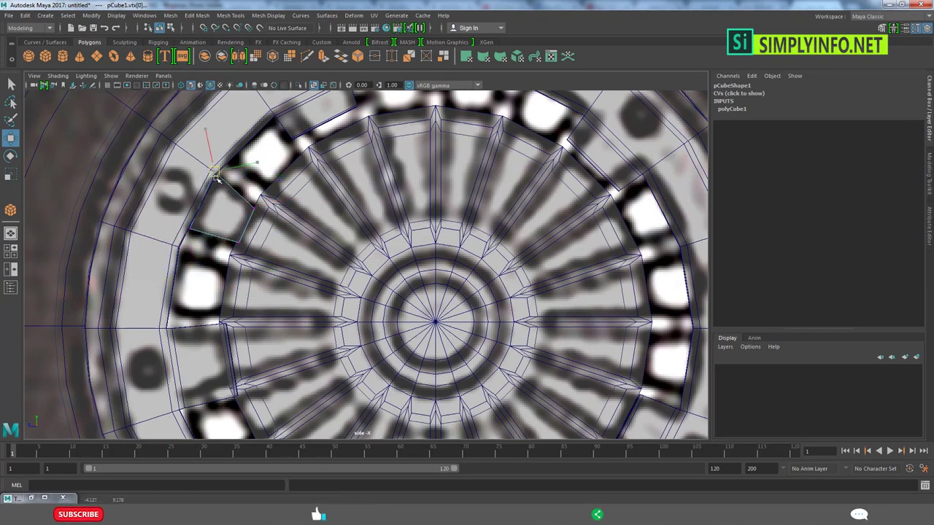
key("F8")
Scale the spoked hub pCylinder5 along X to about 0.914 and check it in front view.
mouse_move(211, 198)
left_mouse_down("alt")
mouse_move(413, 218)
mouse_move(611, 328)
left_mouse_up("alt")
scroll(414, 218, "up", 3)
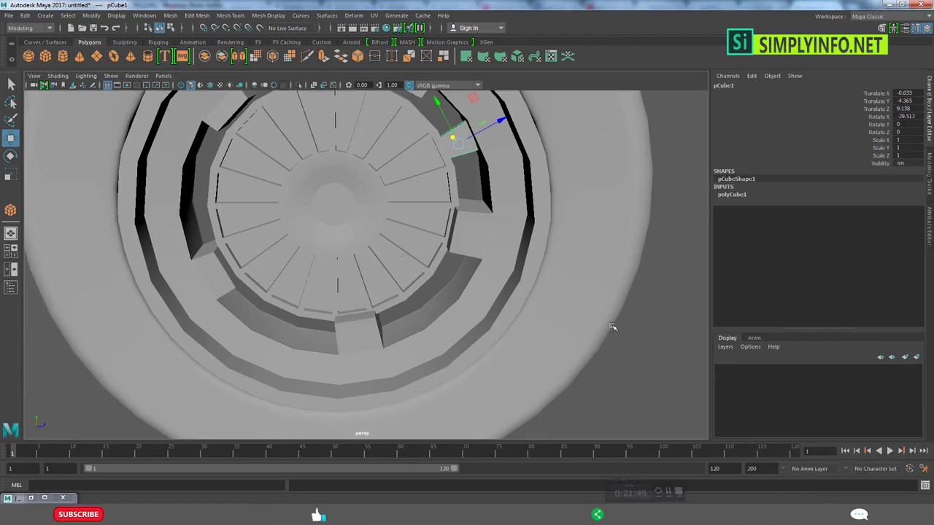
scroll(500, 285, "down", 3)
mouse_move(501, 285)
left_mouse_down("alt")
mouse_move(373, 206)
mouse_move(501, 226)
left_mouse_up("alt")
key("r")
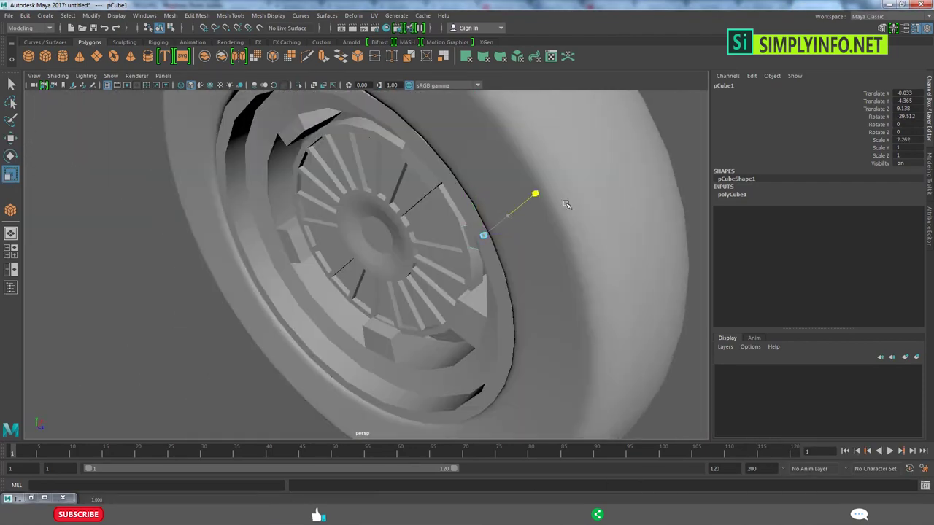
mouse_move(567, 205)
left_mouse_down("alt")
mouse_move(438, 241)
mouse_move(365, 282)
mouse_move(448, 320)
mouse_move(303, 273)
left_mouse_up("alt")
left_click(364, 282)
left_click_drag(226, 275, 223, 260, "alt")
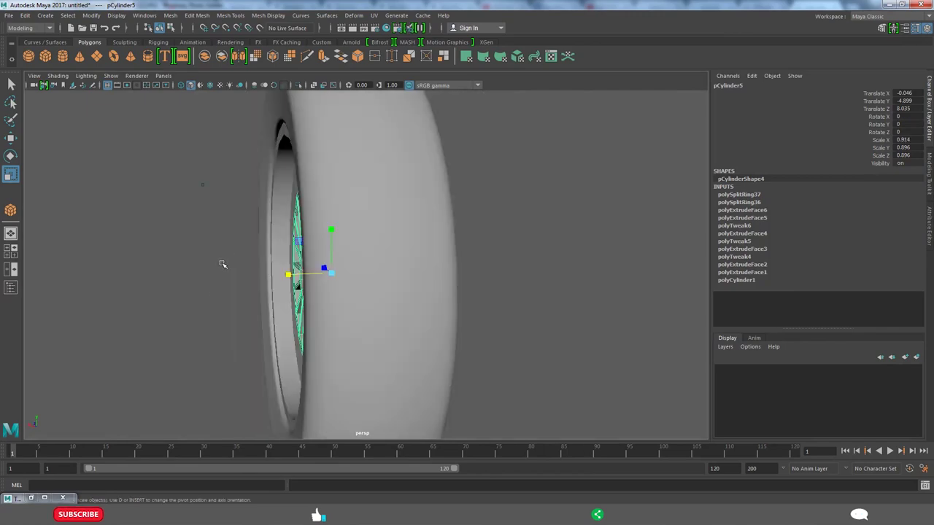
key("space")
key("space")
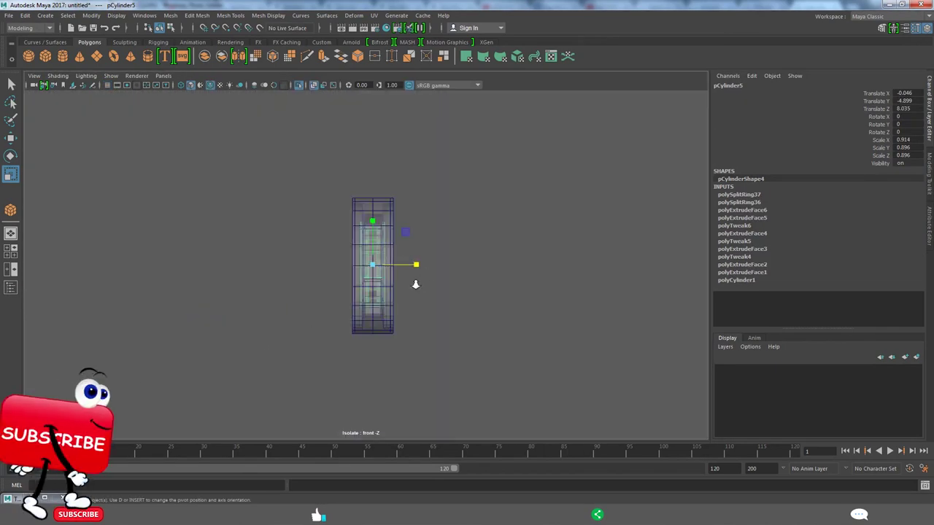
Narrow the hub to Scale X about 0.68, checking it from front and side angles.
left_click_drag(417, 264, 566, 216)
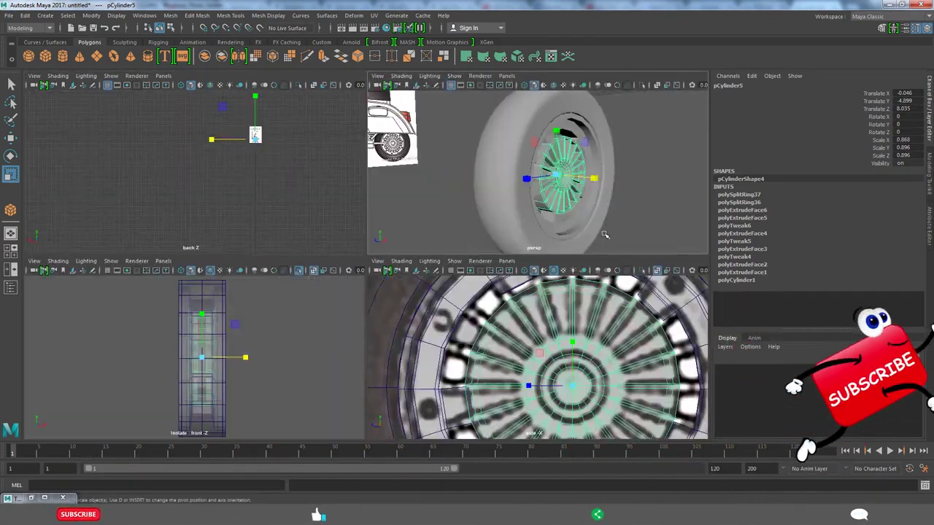
middle_click_drag(604, 234, 599, 227)
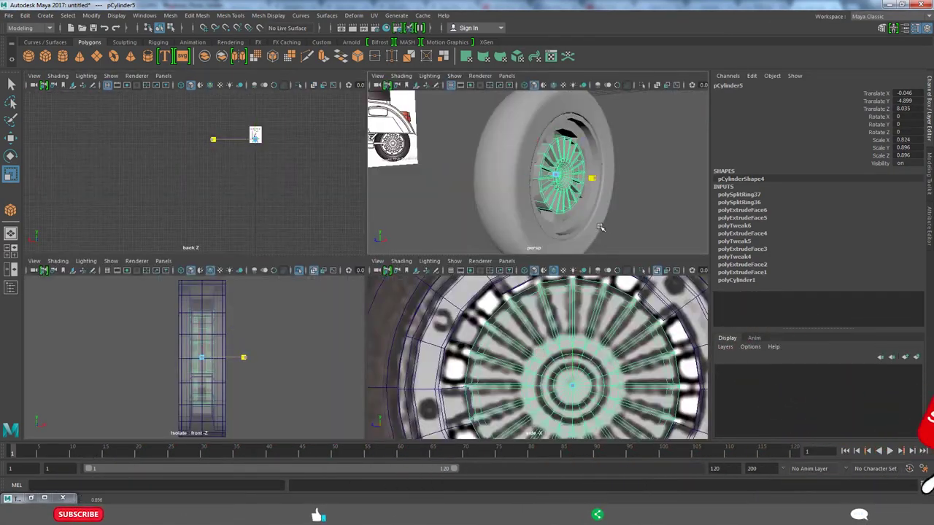
left_click_drag(620, 235, 603, 240, "alt")
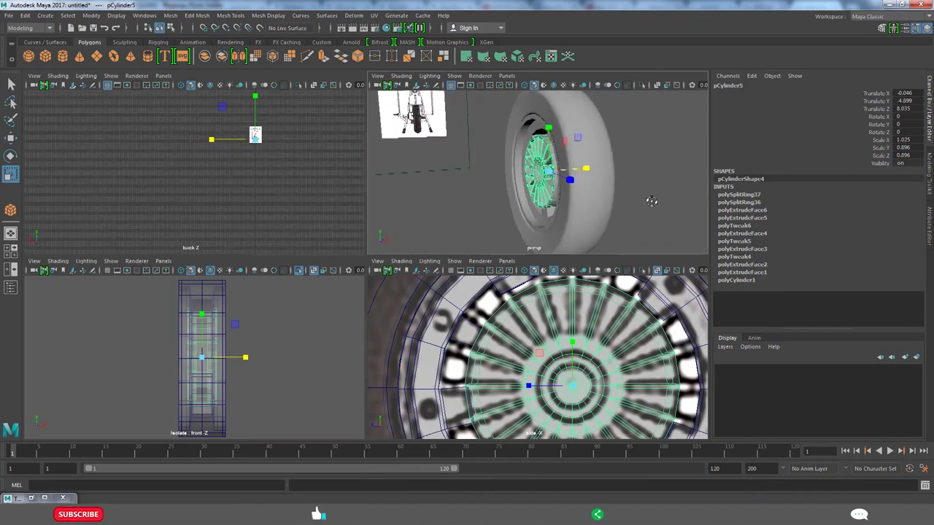
left_click_drag(652, 201, 602, 131, "alt")
mouse_move(392, 168)
left_mouse_down("alt")
mouse_move(478, 171)
mouse_move(461, 185)
mouse_move(607, 202)
left_mouse_up("alt")
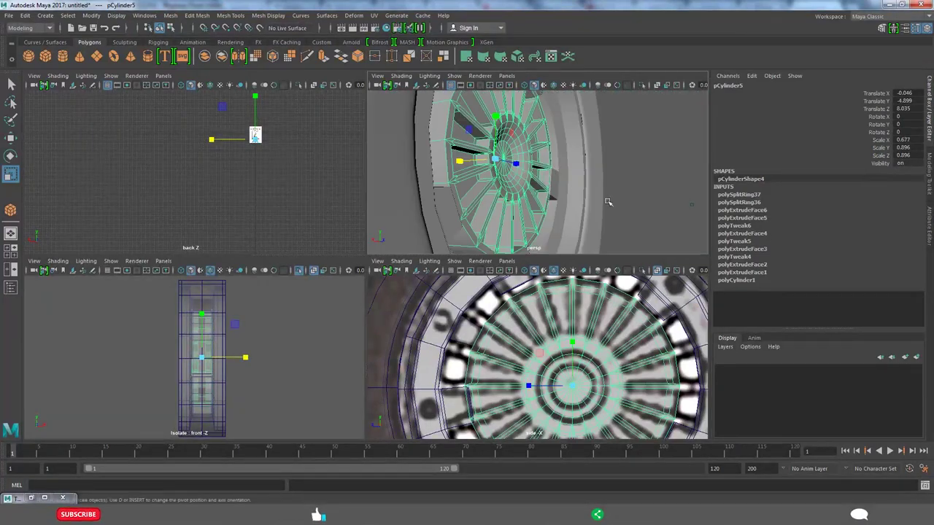
Frame the hub in a single perspective panel to inspect how it sits inside the rim.
scroll(234, 290, "up", 5)
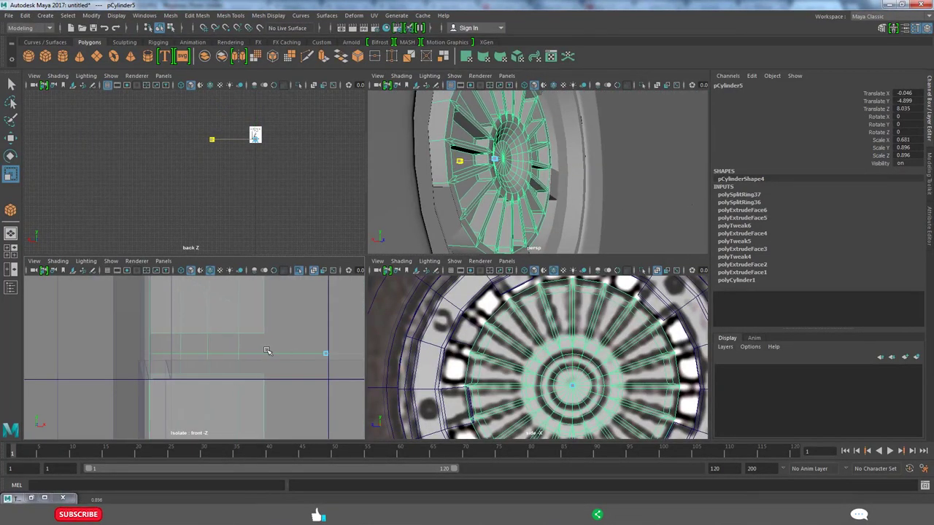
key("f")
left_click_drag(511, 176, 635, 121, "alt")
key("space")
left_click(582, 182)
mouse_move(581, 182)
left_mouse_down("alt")
mouse_move(378, 221)
mouse_move(413, 255)
mouse_move(307, 254)
left_mouse_up("alt")
left_click(378, 220)
key("f")
scroll(396, 241, "up", 3)
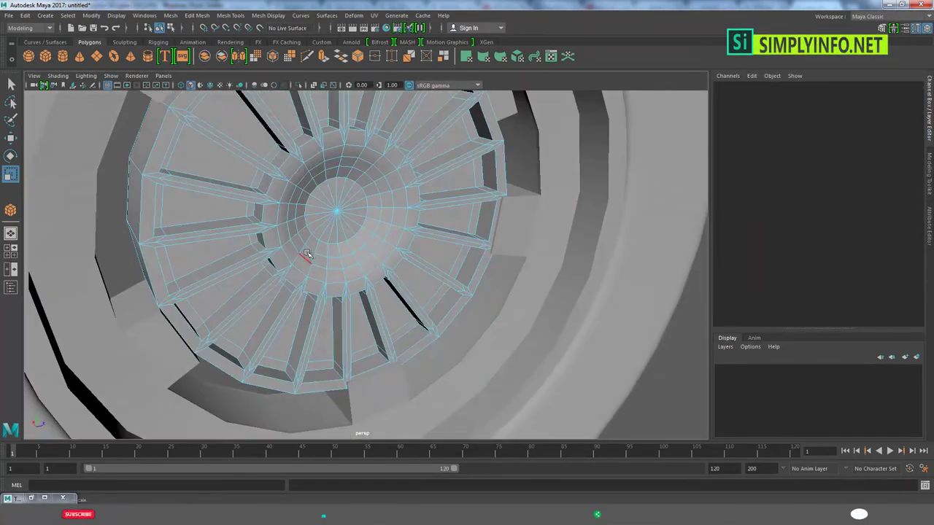
Delete an edge loop from the hub, preview the smoothing, then isolate the hub.
left_click(307, 254, "ctrl+shift")
left_click_drag(369, 246, 374, 241, "alt")
key("F8")
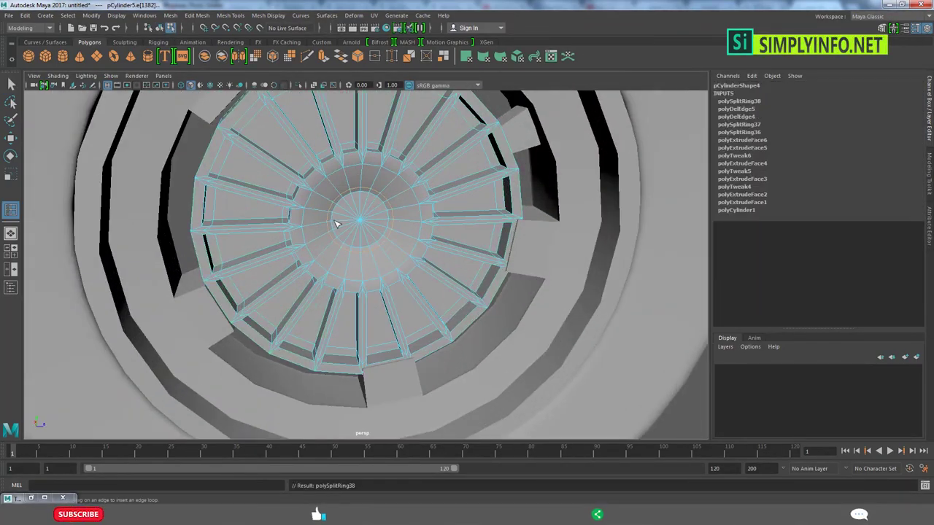
key("w")
scroll(375, 230, "down", 2)
left_click(514, 303)
scroll(514, 303, "up", 3)
left_click_drag(514, 303, 307, 241, "alt")
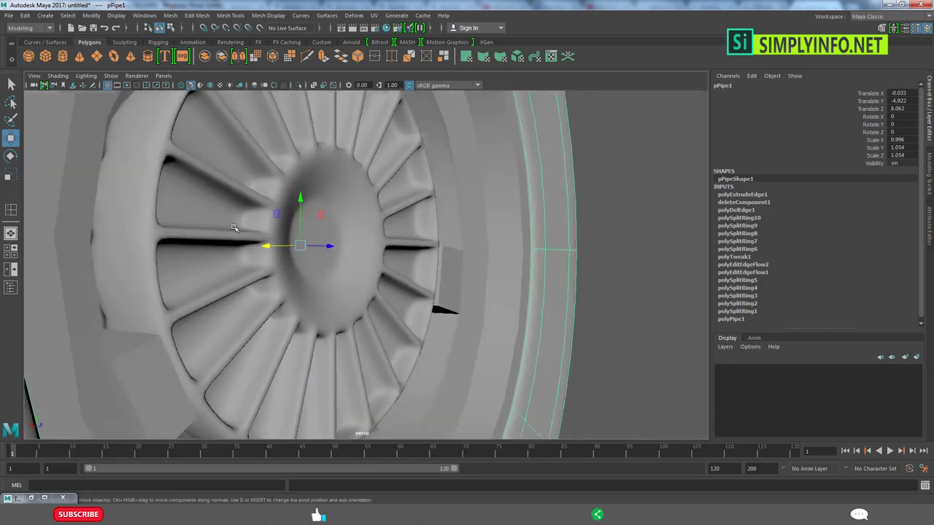
left_click(267, 223)
key("ctrl+1")
key("1")
Insert new edge loops near the hub's edges and preview the smoothed result.
left_click_drag(262, 149, 281, 191, "alt")
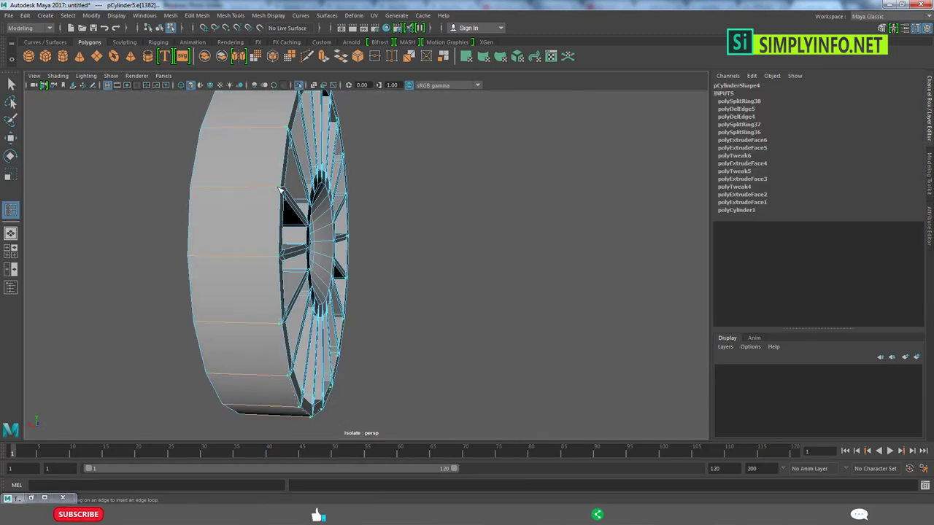
left_click(194, 190)
mouse_move(194, 190)
left_mouse_down("alt")
mouse_move(465, 286)
mouse_move(369, 283)
mouse_move(371, 271)
left_mouse_up("alt")
left_click(422, 290)
key("3")
key("1")
Select faces along the hub's side, preview the smoothed hub, and show all wheel parts again.
key("w")
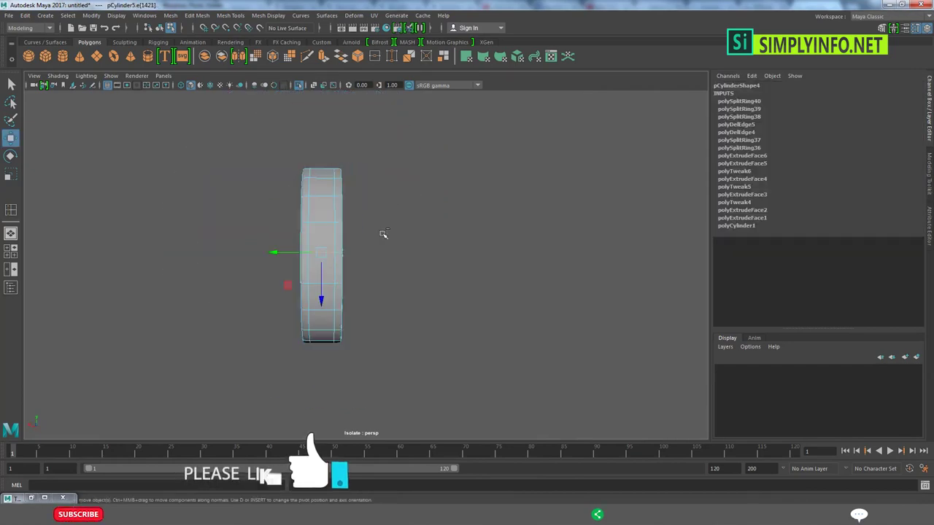
left_click_drag(305, 252, 314, 237)
left_click_drag(307, 197, 320, 219)
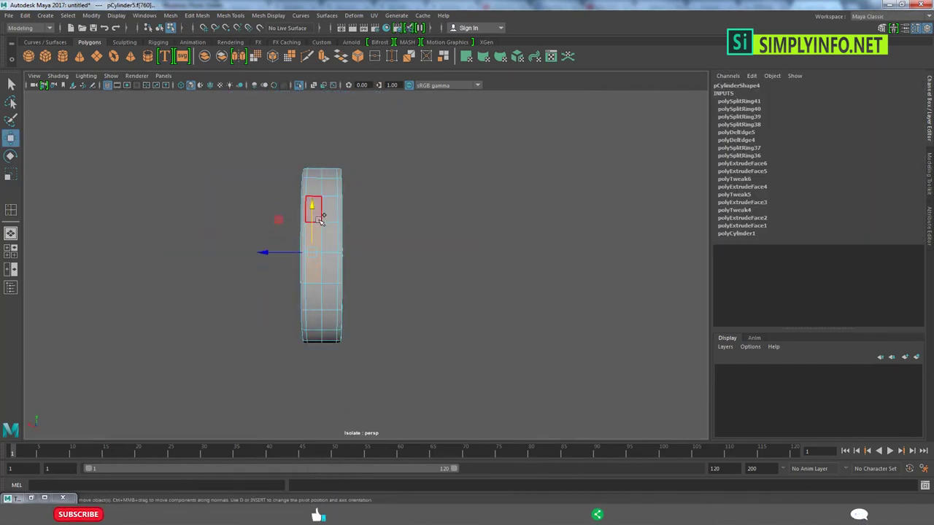
left_click_drag(319, 184, 323, 191)
left_click(413, 265)
key("3")
mouse_move(413, 265)
left_mouse_down("alt")
mouse_move(455, 298)
mouse_move(484, 271)
mouse_move(409, 248)
left_mouse_up("alt")
left_click(299, 85)
Isolate the rim ring and stretch block pCube1 along X to a scale of 6.432.
scroll(557, 329, "up", 3)
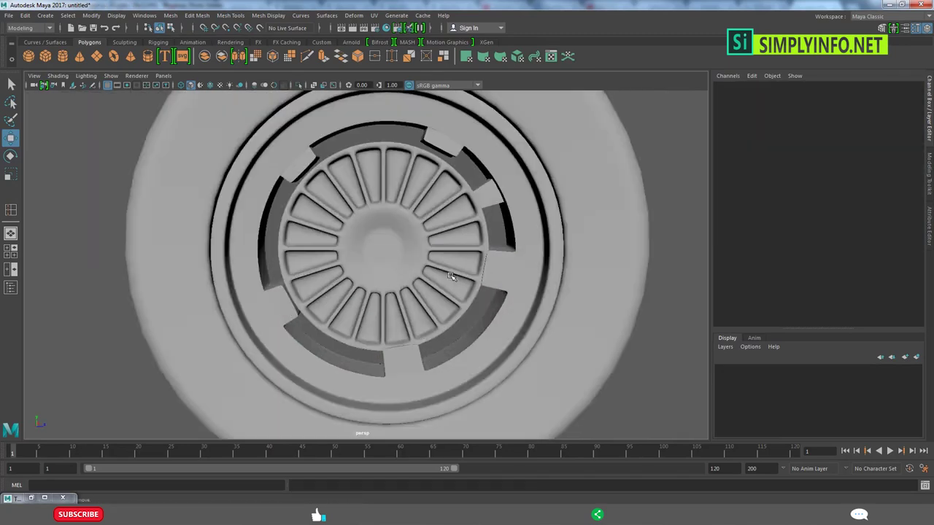
left_click_drag(557, 330, 438, 241, "alt")
left_click(299, 84)
scroll(456, 202, "up", 3)
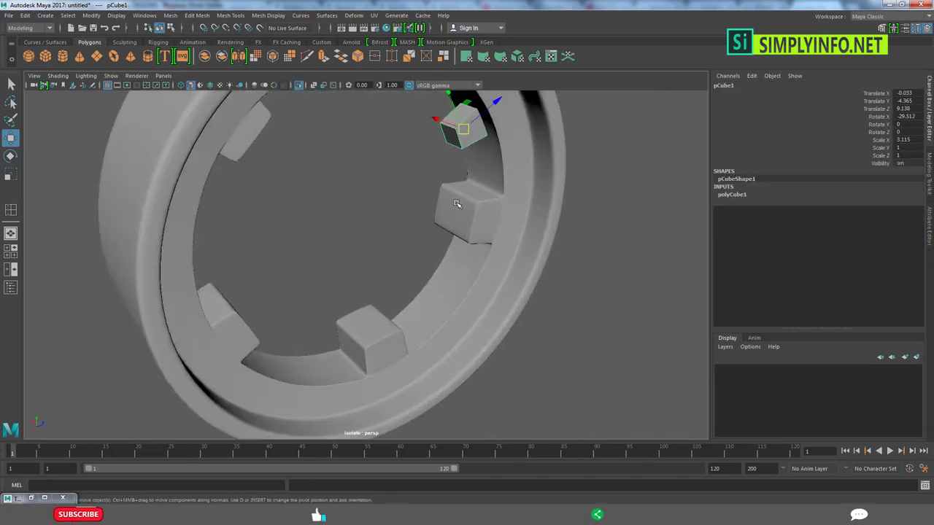
mouse_move(456, 202)
left_mouse_down("alt")
mouse_move(450, 228)
mouse_move(409, 212)
left_mouse_up("alt")
key("r")
mouse_move(343, 183)
left_mouse_down()
mouse_move(299, 181)
mouse_move(370, 220)
left_mouse_up()
Bevel the block's edges with offset 0.2 and 2 segments.
mouse_move(496, 273)
left_mouse_down("alt")
mouse_move(617, 313)
mouse_move(241, 156)
mouse_move(274, 213)
left_mouse_up("alt")
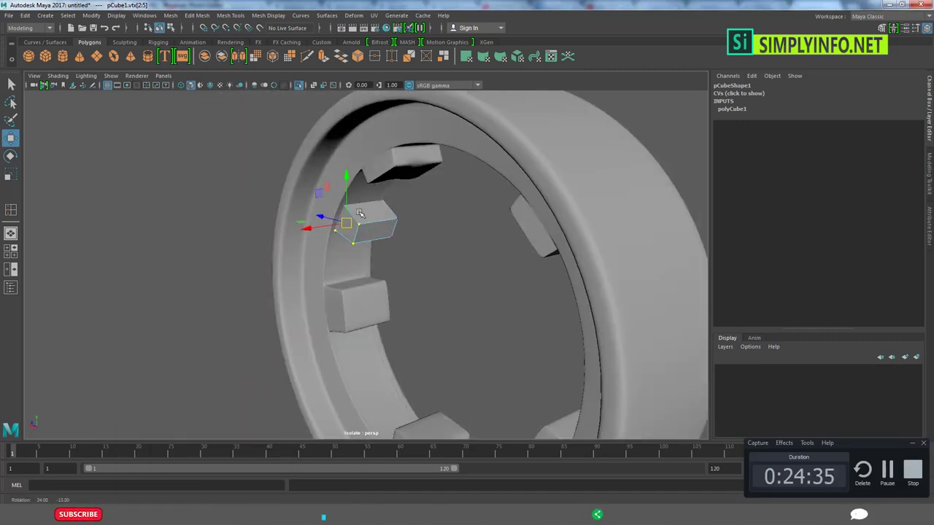
left_click_drag(351, 227, 409, 248, "alt")
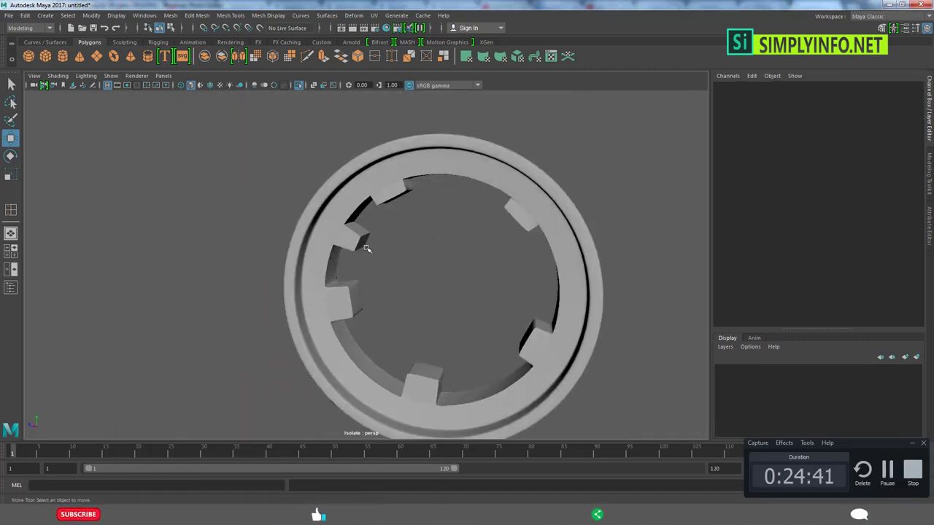
left_click(345, 240)
left_click(197, 15)
left_click(212, 50)
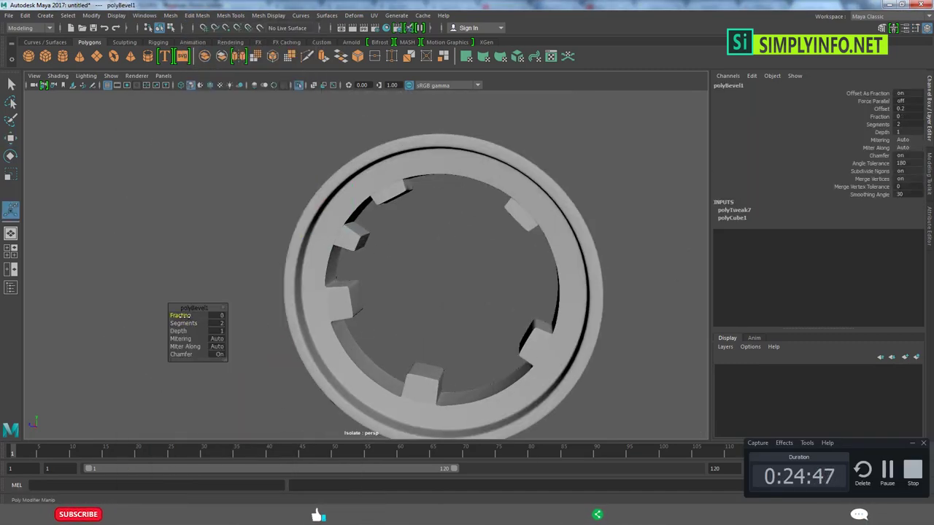
In the side reference view, freeze the block's transformations and delete its history.
left_click(429, 263)
scroll(525, 284, "down", 2)
key("space")
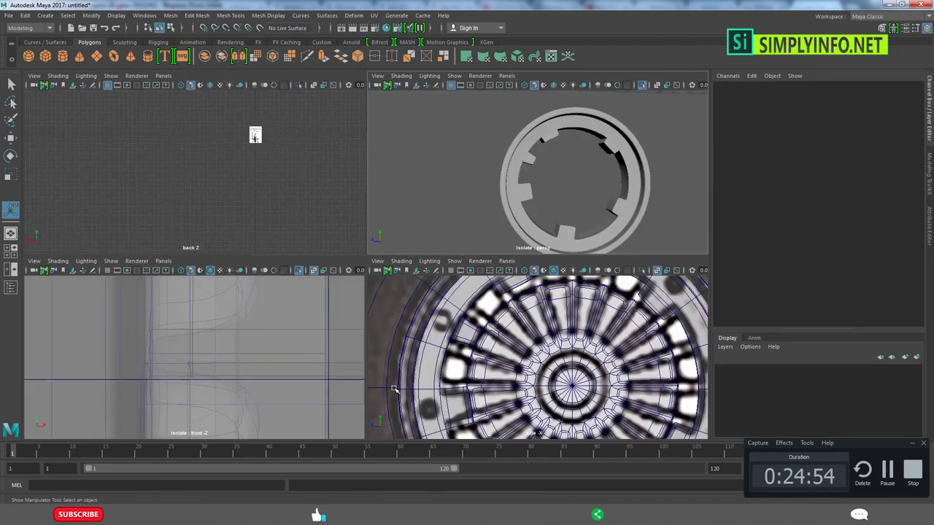
key("space")
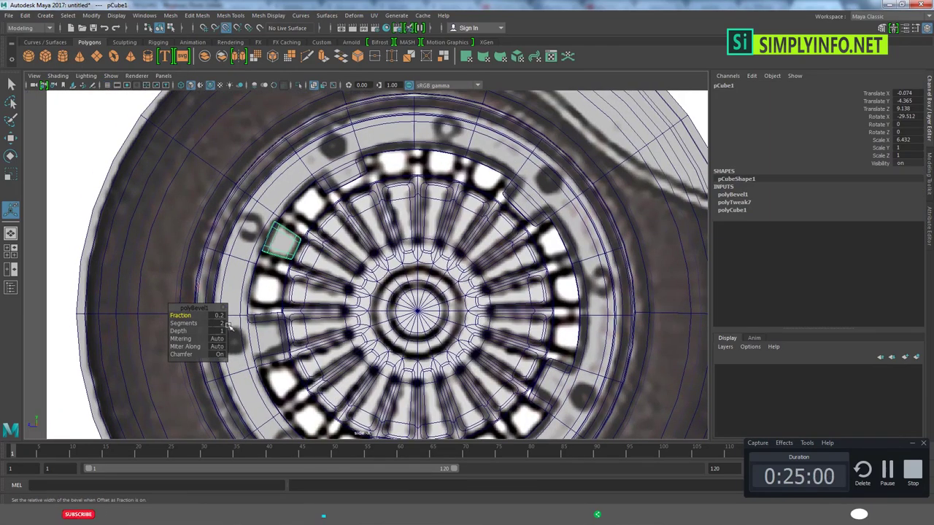
key("w")
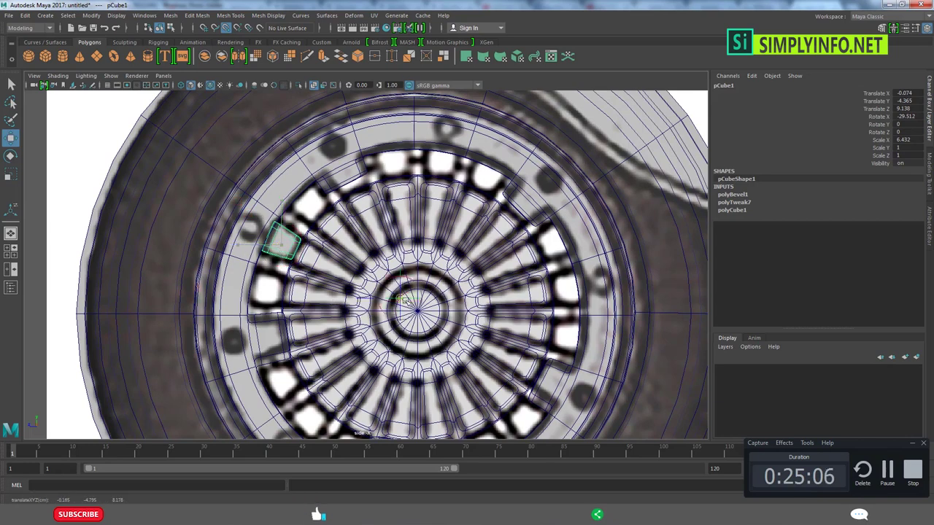
left_click(91, 15)
left_click(120, 88)
Duplicate the block and rotate copies around the rim, undoing unwanted extra copies.
key("ctrl+d")
key("e")
mouse_move(442, 276)
left_mouse_down()
mouse_move(518, 273)
mouse_move(471, 255)
left_mouse_up()
key("shift+d")
key("shift+d")
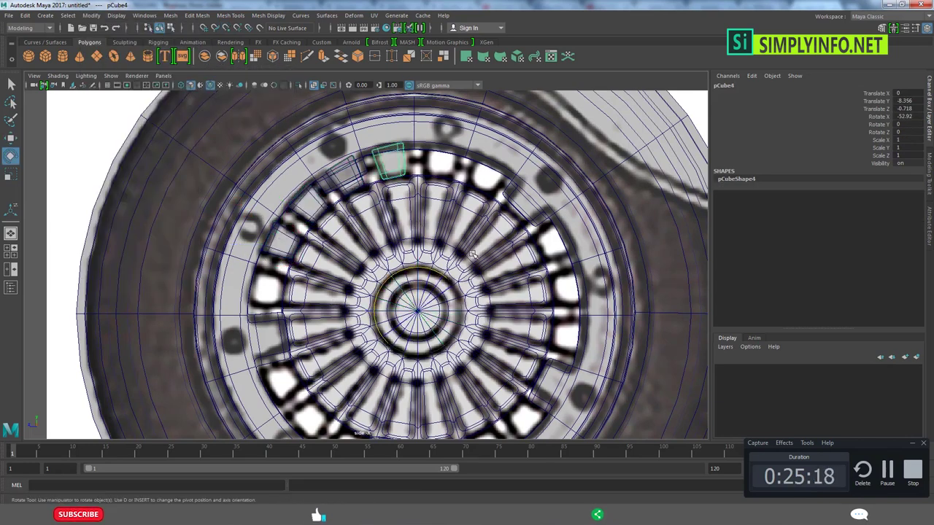
key("ctrl+z")
mouse_move(473, 228)
left_mouse_down()
mouse_move(495, 238)
mouse_move(527, 227)
left_mouse_up()
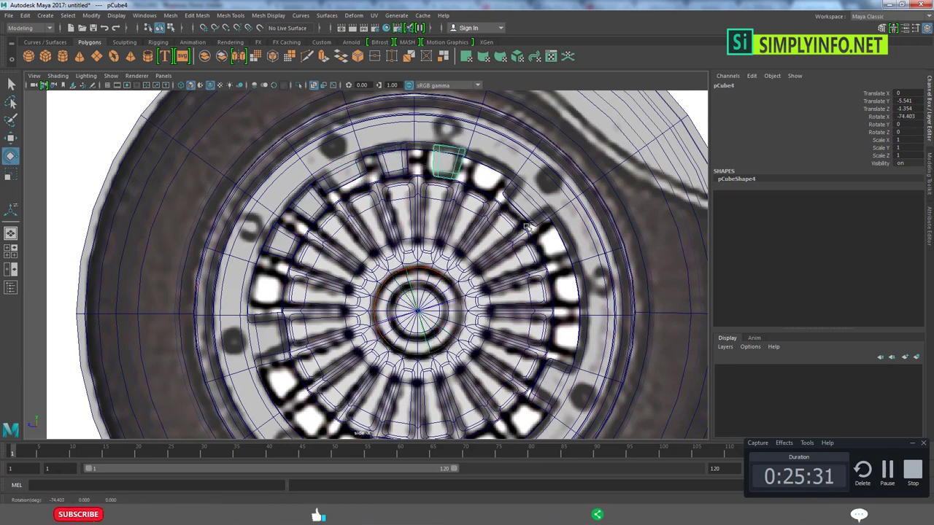
key("shift+d")
key("shift+d")
key("shift+d")
key("shift+d")
key("shift+d")
key("shift+d")
key("shift+d")
key("shift+d")
key("shift+d")
scroll(463, 232, "down", 3)
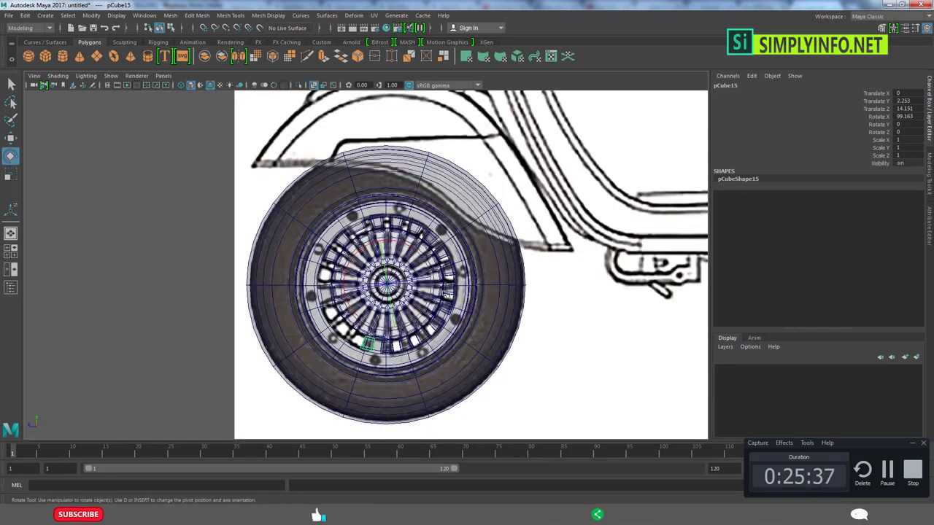
scroll(463, 232, "up", 4)
key("ctrl+z")
key("ctrl+z")
key("ctrl+z")
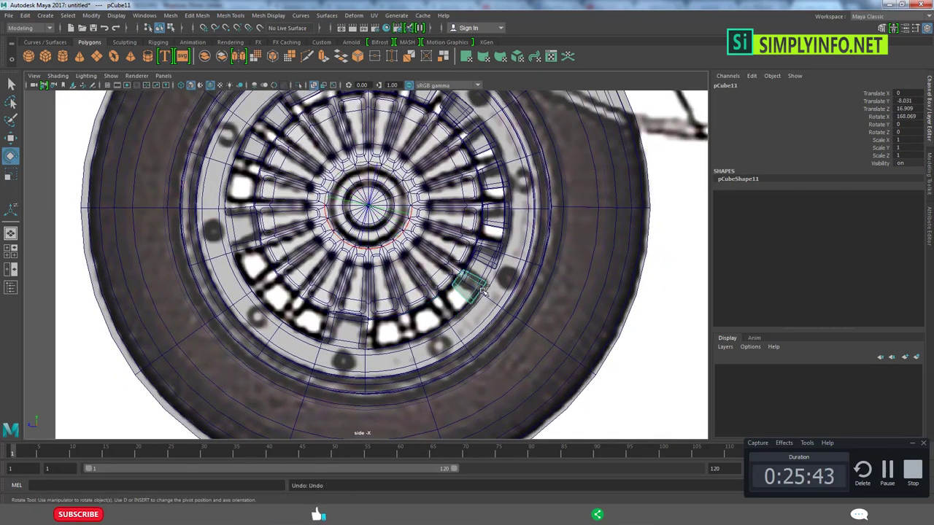
key("ctrl+z")
key("ctrl+z")
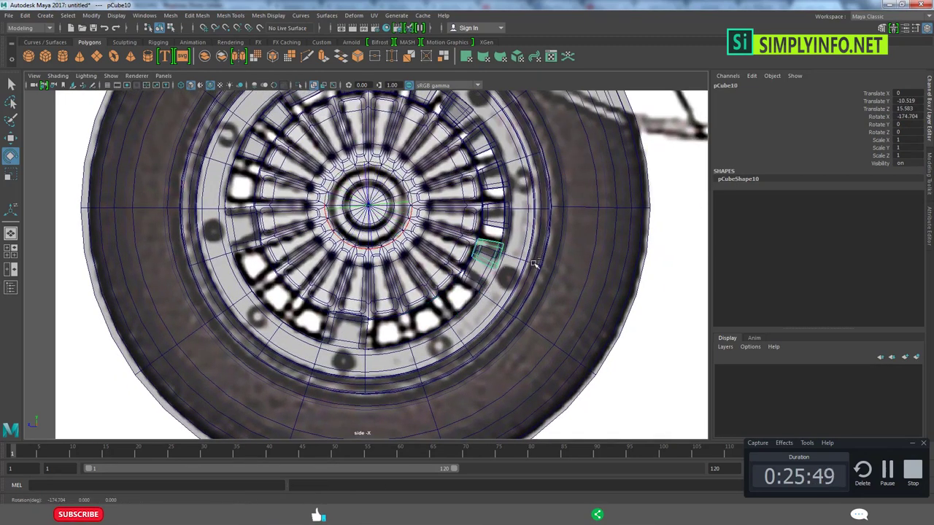
key("ctrl+z")
key("ctrl+z")
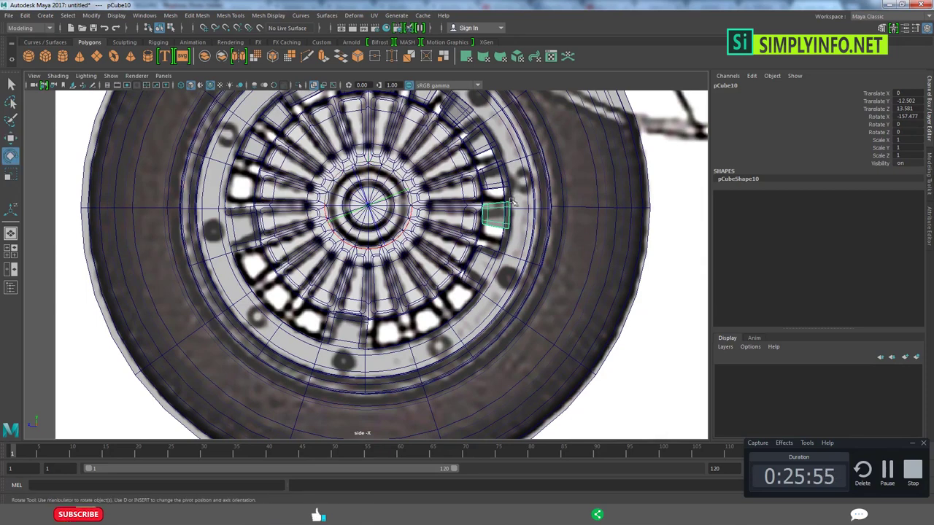
Add more rotated block copies around the rim's lower right, bottom and lower left, up to pCube16.
mouse_move(513, 201)
left_mouse_down()
mouse_move(516, 242)
mouse_move(564, 251)
left_mouse_up()
key("shift+d")
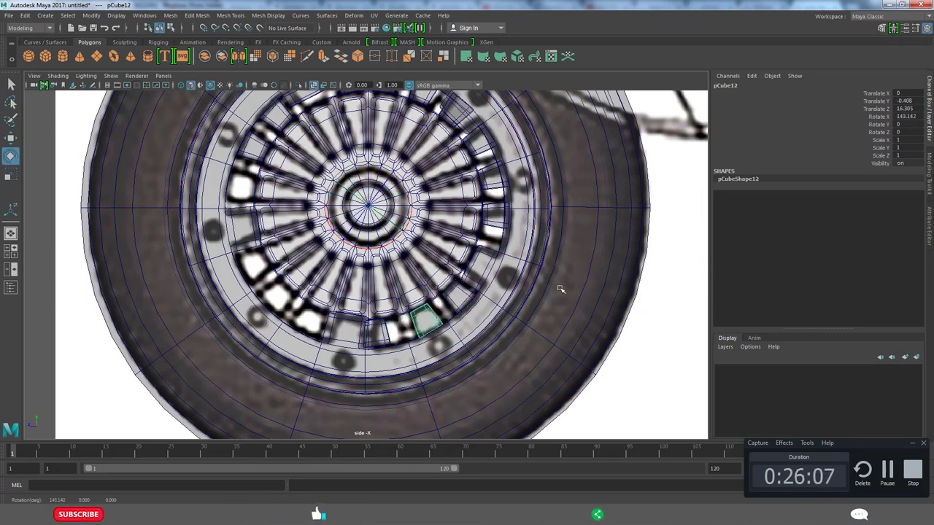
left_click_drag(512, 334, 500, 353)
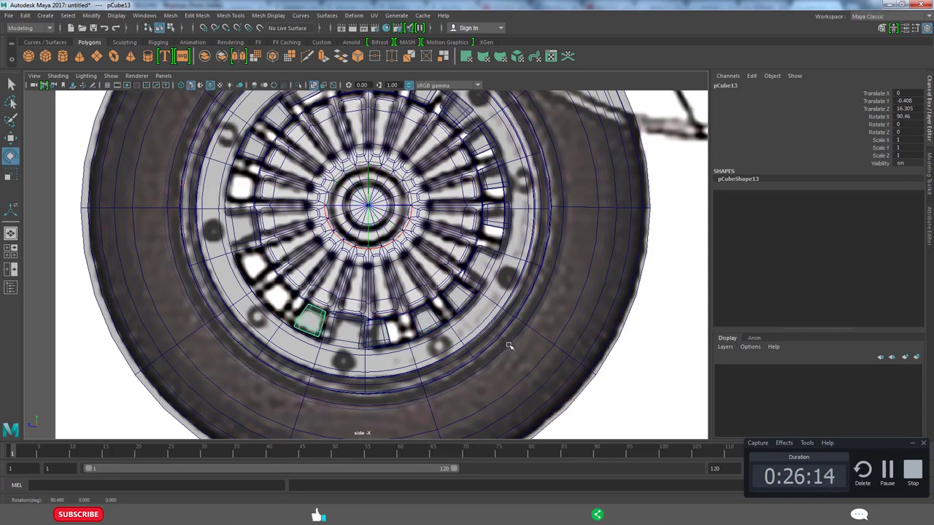
key("shift+d")
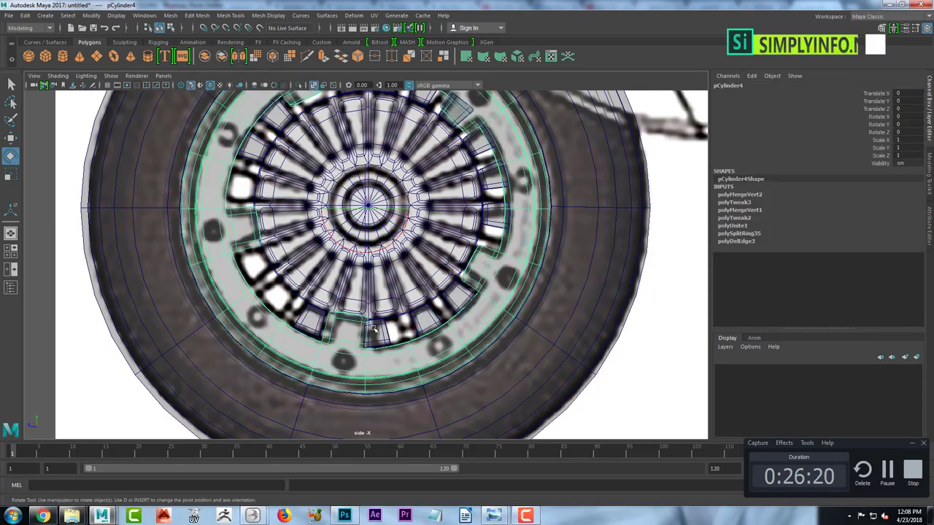
left_click(376, 332)
key("ctrl+d")
left_click_drag(401, 255, 400, 335)
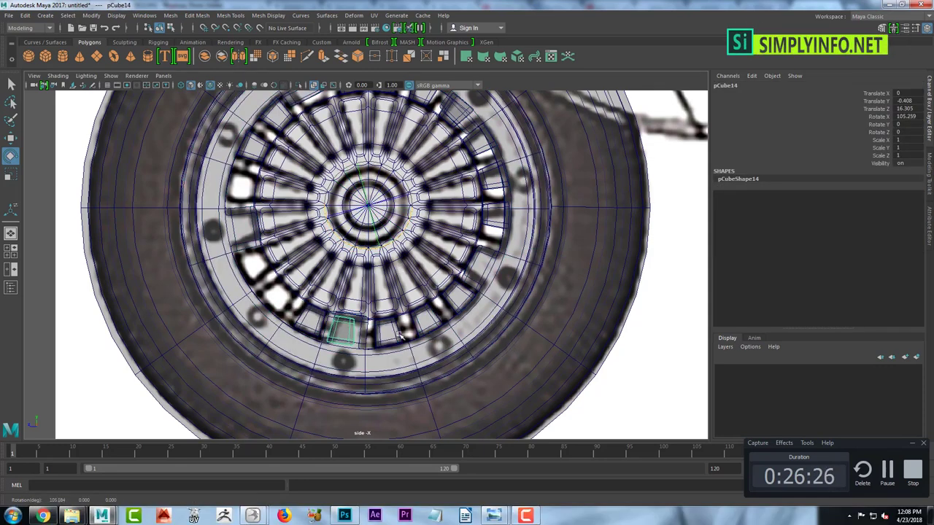
left_click_drag(521, 337, 731, 378)
left_click_drag(506, 391, 451, 411)
key("ctrl+d")
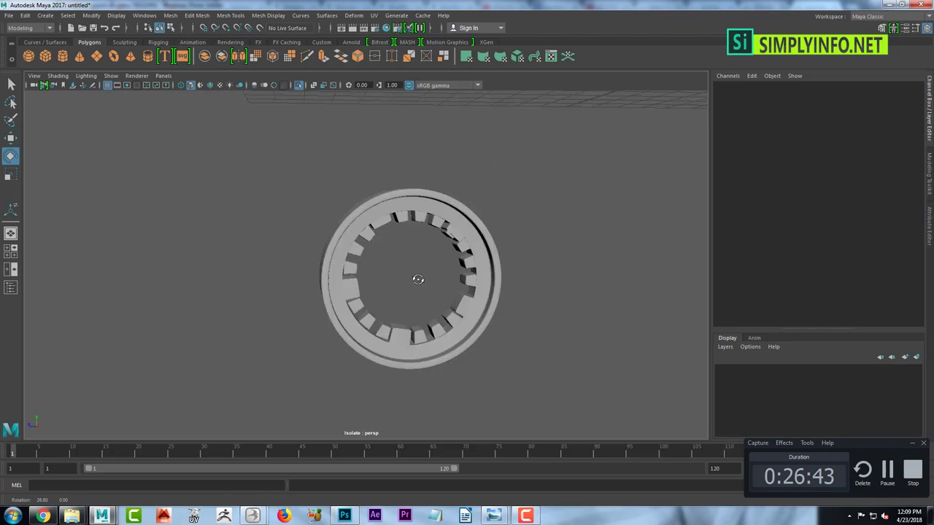
Turn off isolation to show the whole wheel and inspect the blocks around the rim.
left_click(295, 86)
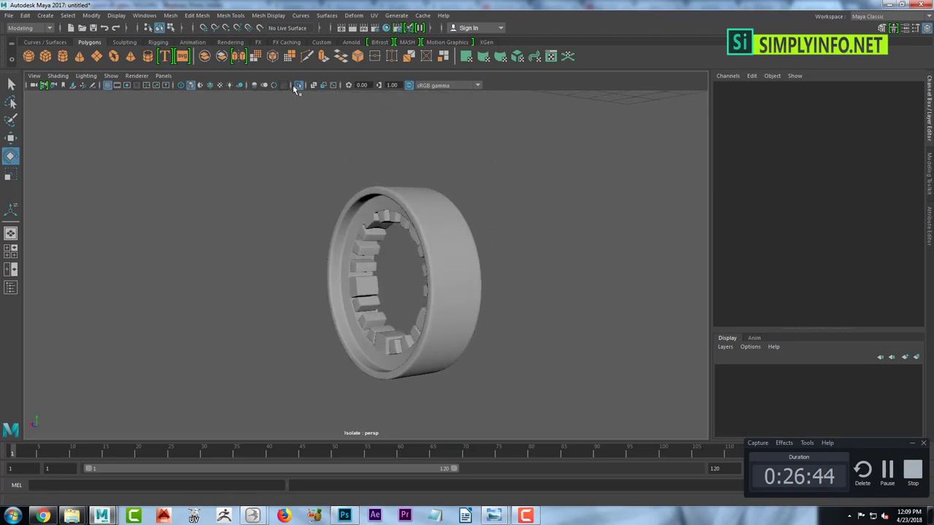
left_click_drag(306, 219, 365, 234, "alt")
key("ctrl+1")
mouse_move(292, 277)
left_mouse_down("alt")
mouse_move(332, 299)
mouse_move(279, 244)
left_mouse_up("alt")
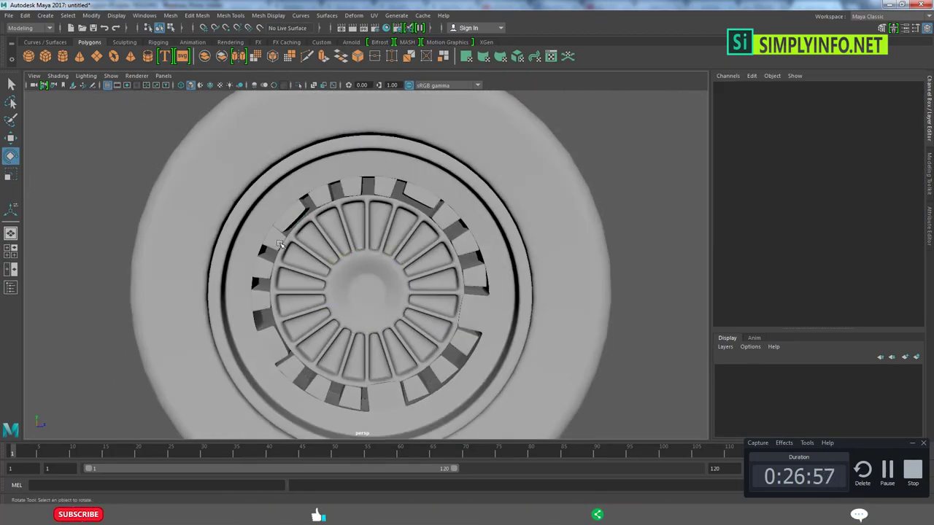
left_click(279, 244)
left_click_drag(280, 244, 438, 291, "alt")
Check the side reference view, return to the four-view layout, and start the Polygon Sphere tool.
key("space")
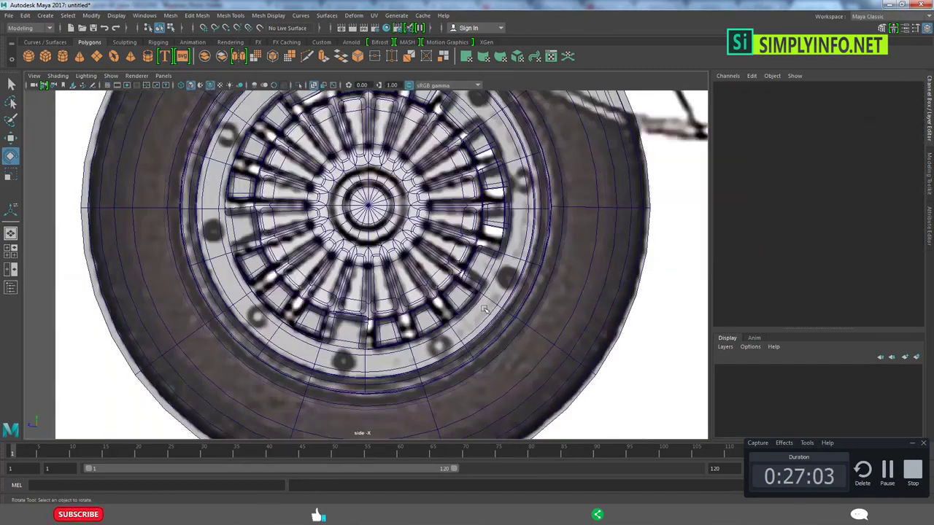
scroll(484, 309, "down", 5)
scroll(420, 299, "down", 2)
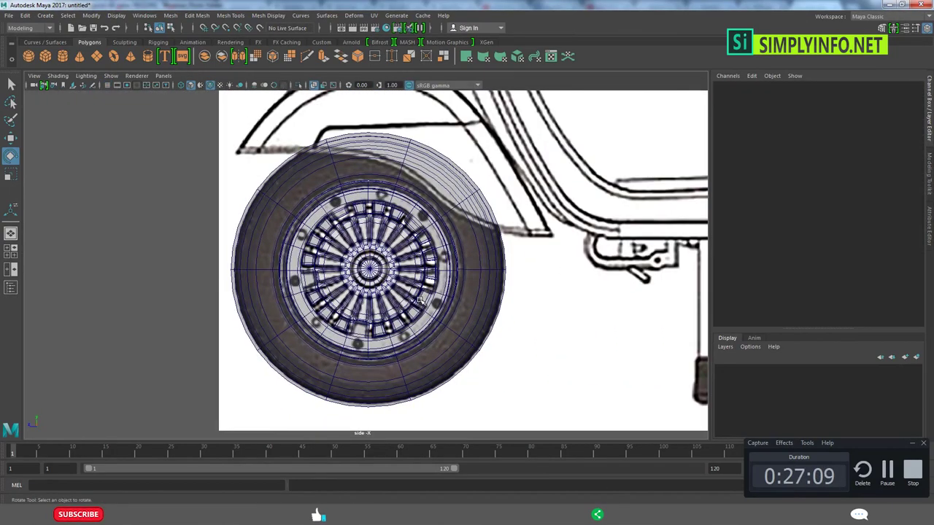
scroll(379, 277, "up", 1)
scroll(313, 248, "up", 2)
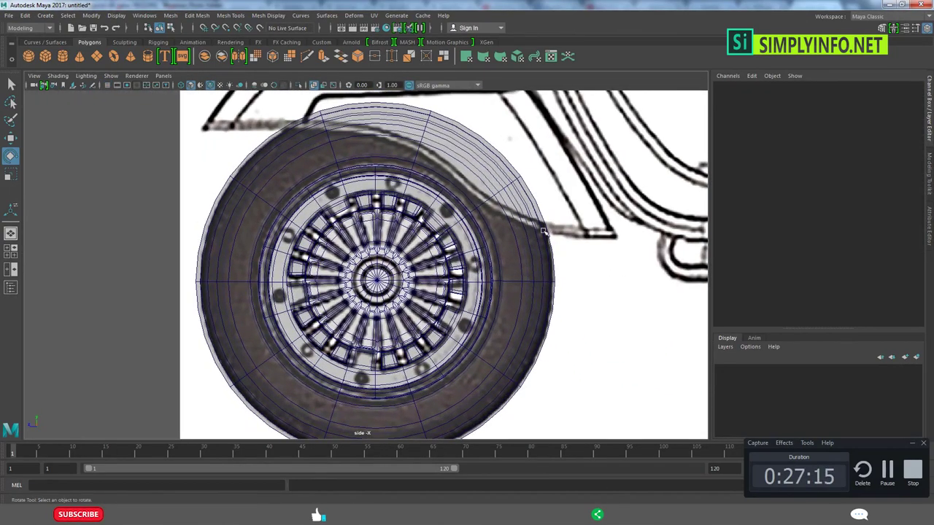
key("space")
key("space")
key("space")
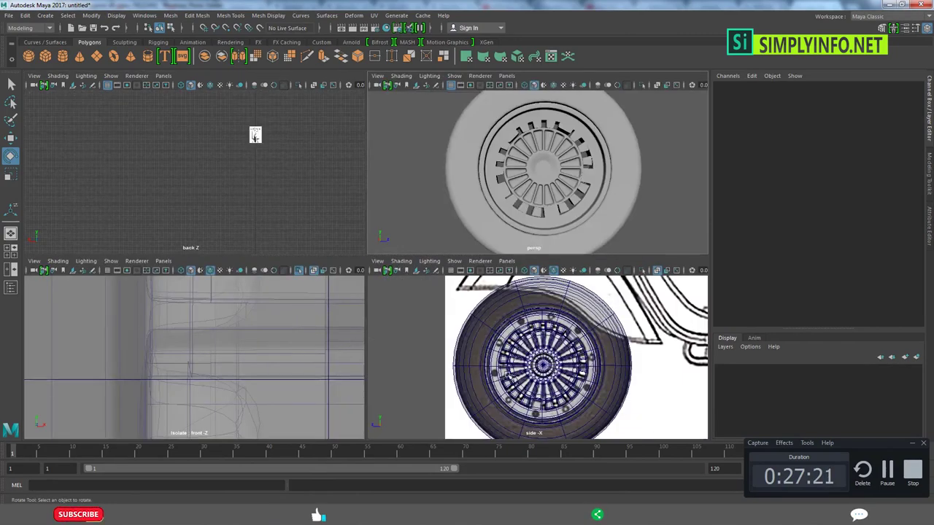
key("space")
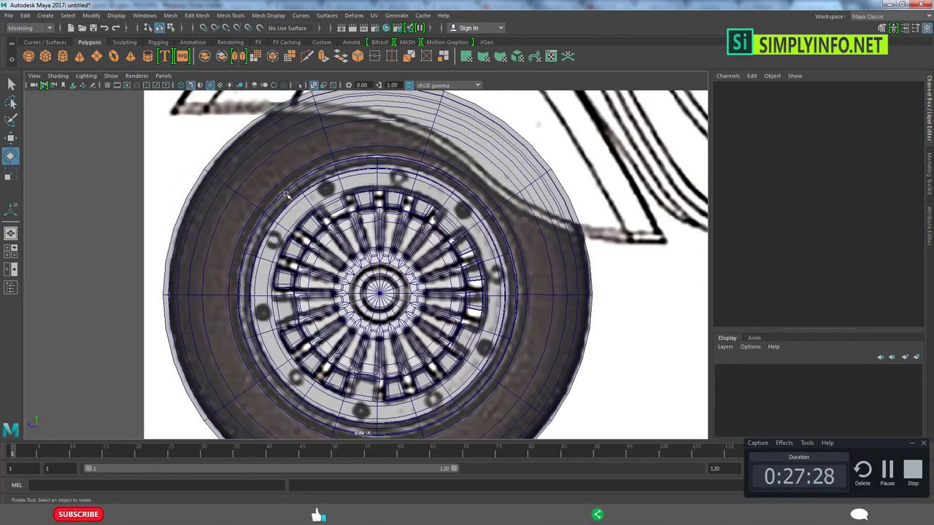
key("y")
scroll(343, 183, "up", 1)
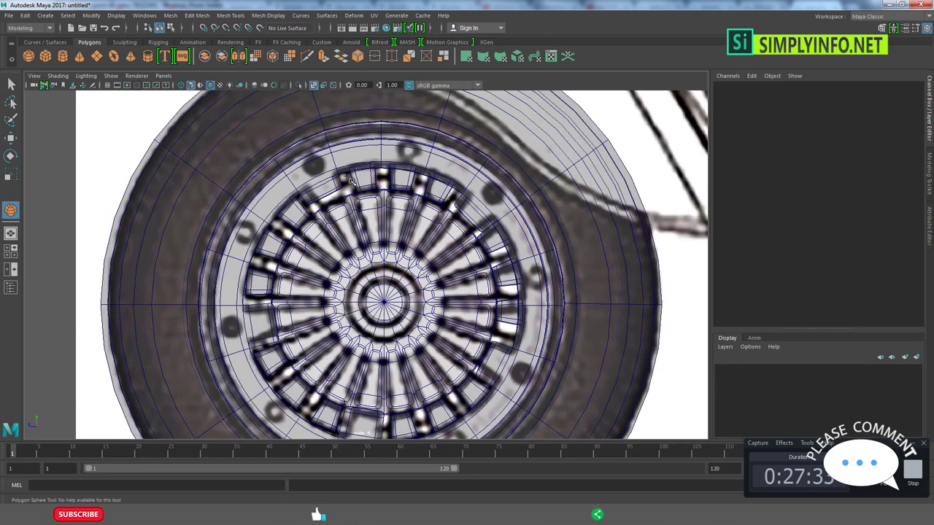
Drag out small bolt spheres on the rim blocks, undoing two unwanted changes.
left_click_drag(345, 178, 351, 189)
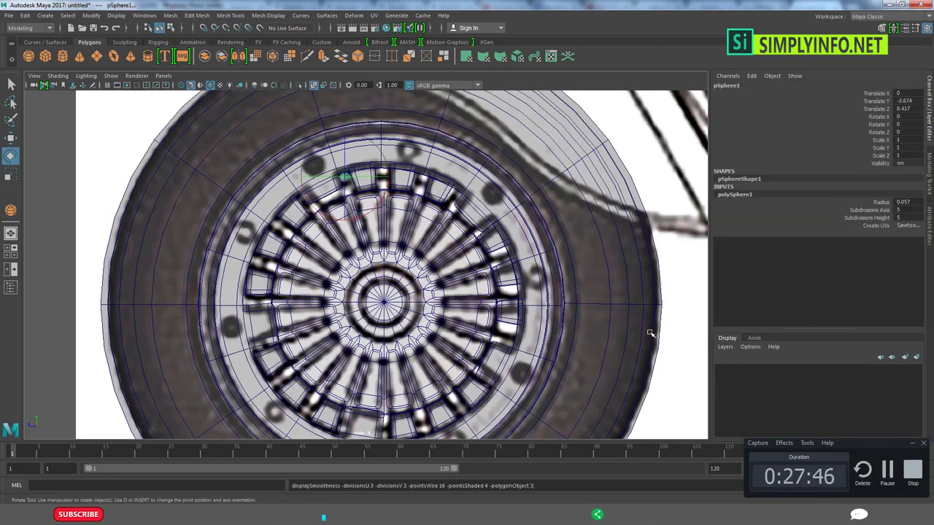
scroll(555, 342, "up", 1)
mouse_move(392, 352)
left_mouse_down()
mouse_move(448, 355)
mouse_move(472, 276)
left_mouse_up()
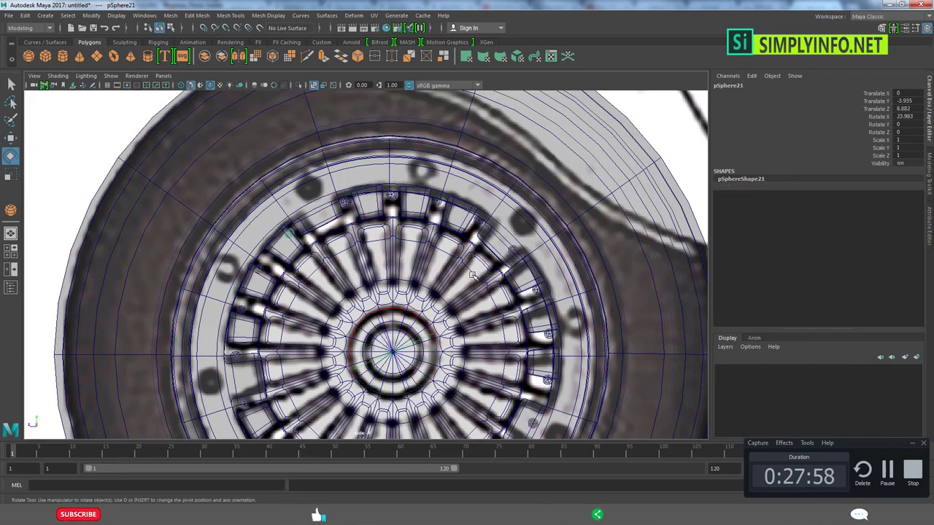
key("space")
key("space")
left_click_drag(467, 285, 456, 296, "alt")
scroll(456, 296, "up", 2)
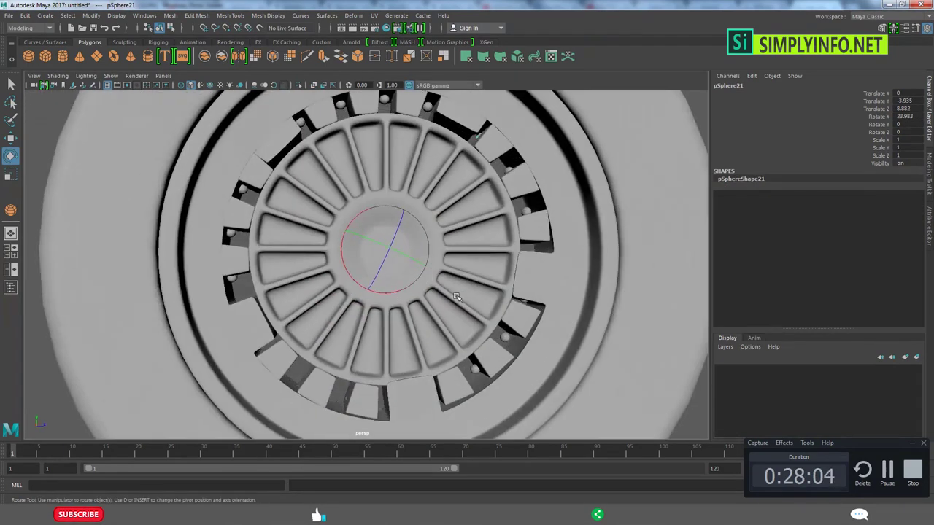
key("ctrl+z")
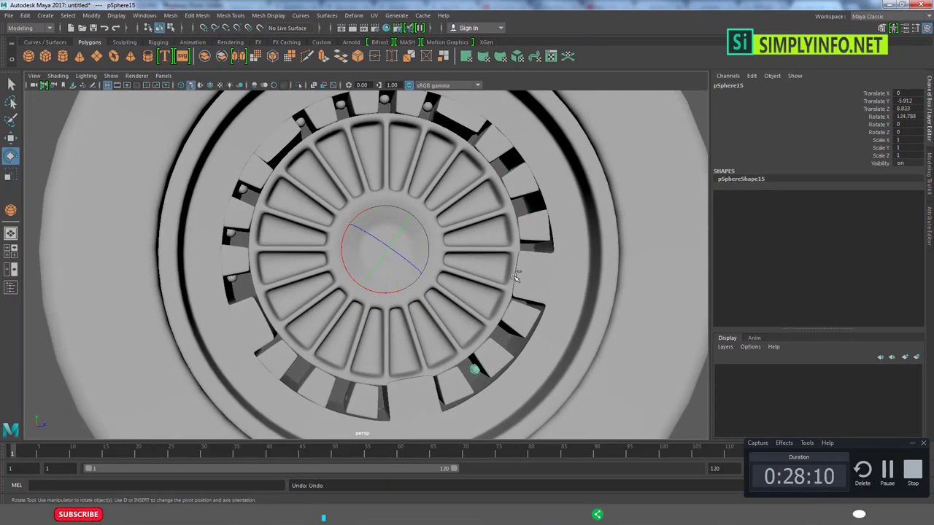
key("ctrl+z")
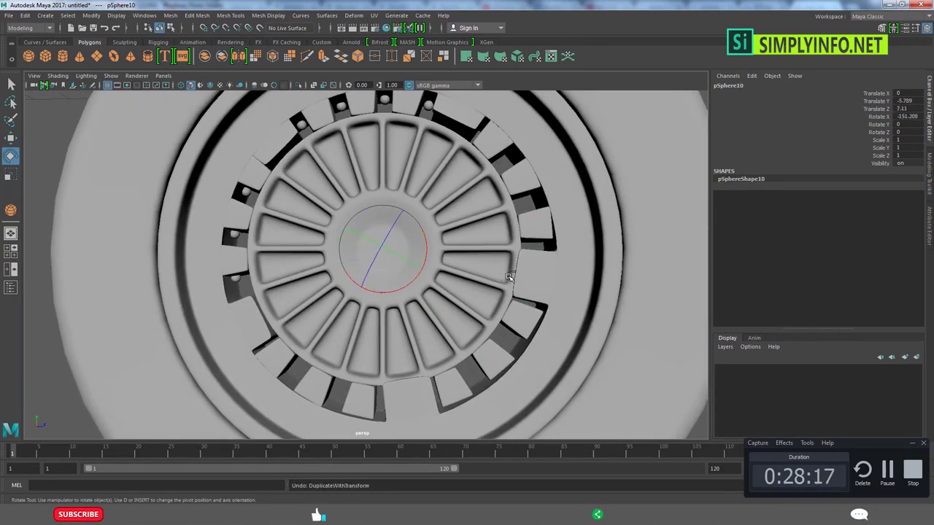
Rotate bolt sphere copies around the wheel so one sits on each block.
middle_click_drag(564, 295, 589, 320)
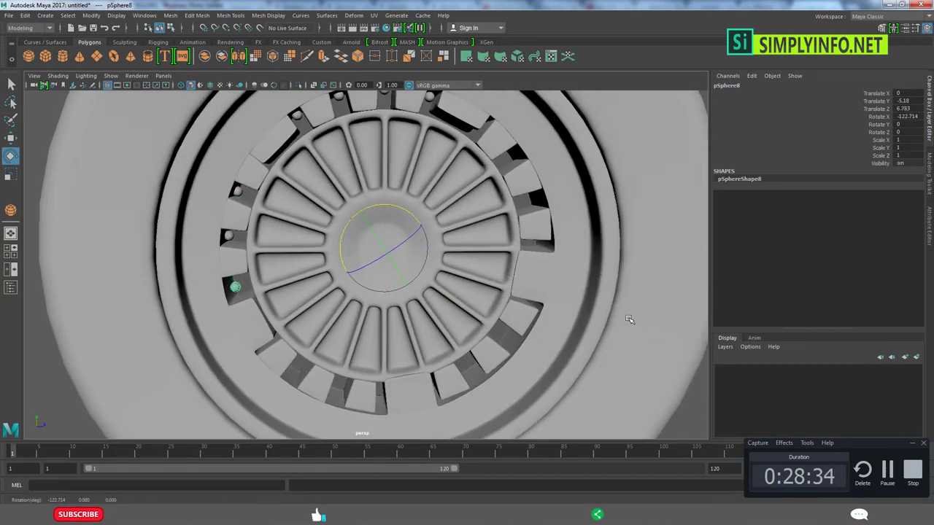
scroll(510, 319, "up", 2)
scroll(434, 313, "up", 2)
scroll(418, 321, "up", 1)
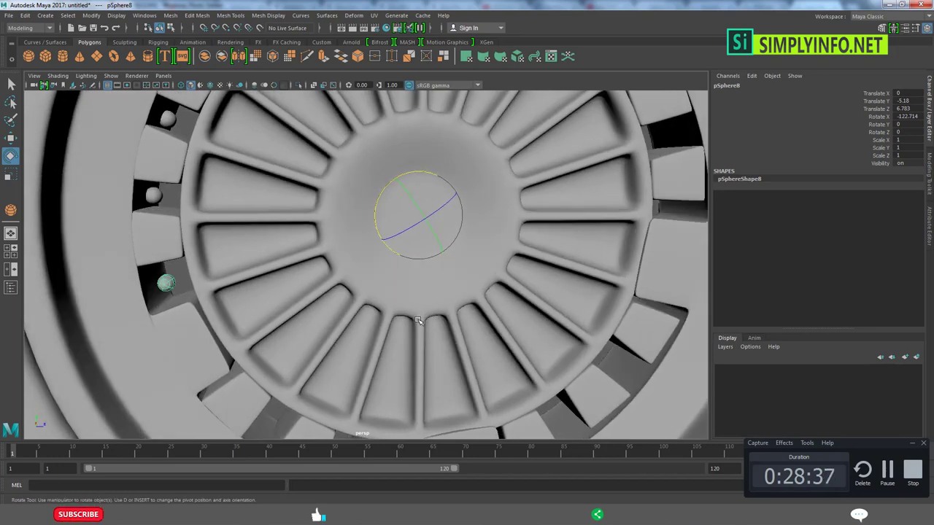
key("g")
scroll(413, 328, "down", 2)
scroll(379, 307, "down", 2)
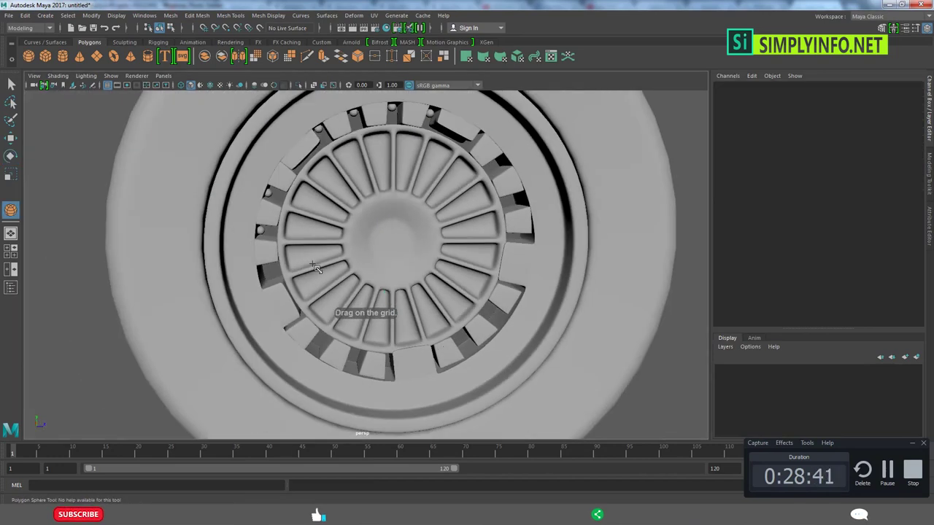
left_click(258, 233)
Select the hub piece pCylinder5 from among the bolts and hub parts.
left_click(280, 234)
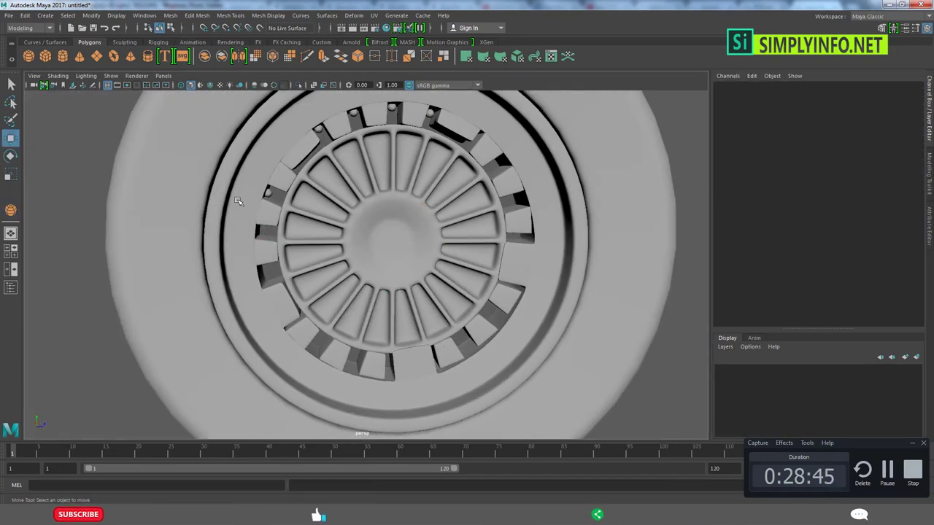
left_click(276, 196)
left_click(240, 201)
left_click(394, 111)
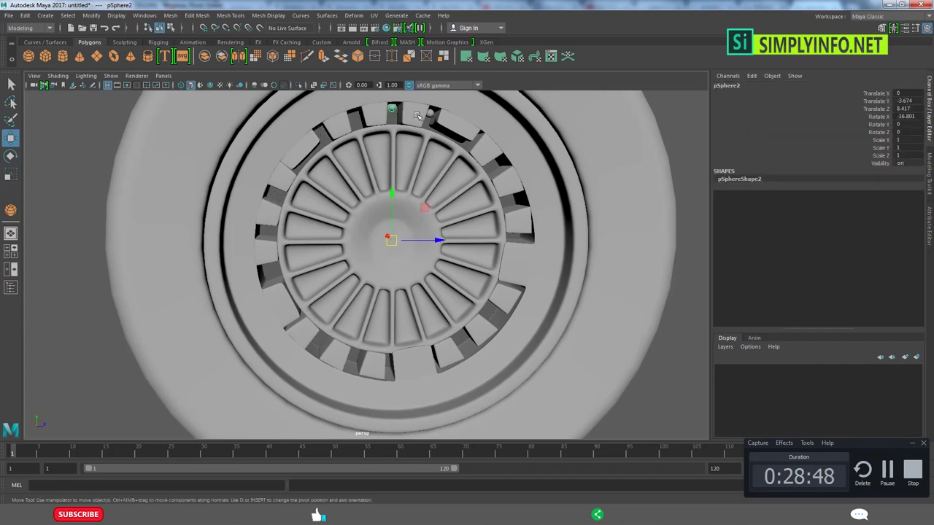
left_click(505, 177)
scroll(505, 176, "down", 5)
scroll(403, 295, "up", 5)
left_click(404, 296)
mouse_move(437, 219)
left_mouse_down("alt")
mouse_move(409, 277)
mouse_move(437, 292)
mouse_move(410, 251)
mouse_move(431, 277)
left_mouse_up("alt")
Isolate pCylinder5, mirror a copy with Scale X -1 and combine both halves into one mesh.
key("ctrl+1")
key("d")
left_click(26, 16)
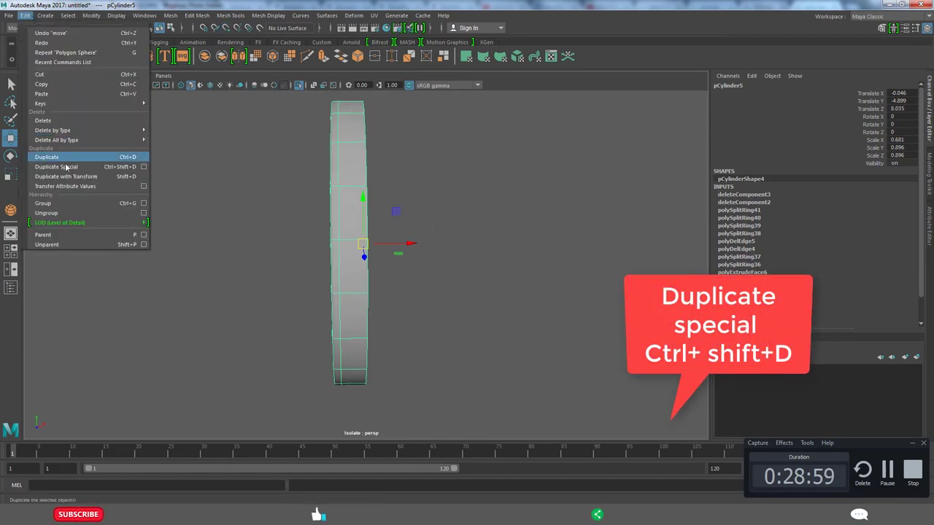
left_click(54, 158)
left_click_drag(404, 248, 394, 252, "alt")
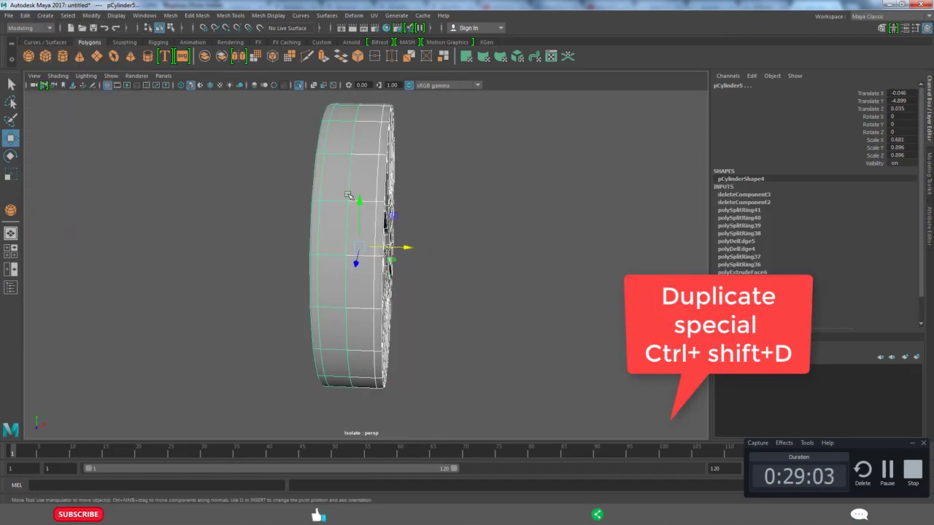
right_click_drag(365, 218, 361, 269, "shift")
left_click_drag(360, 269, 342, 263, "alt")
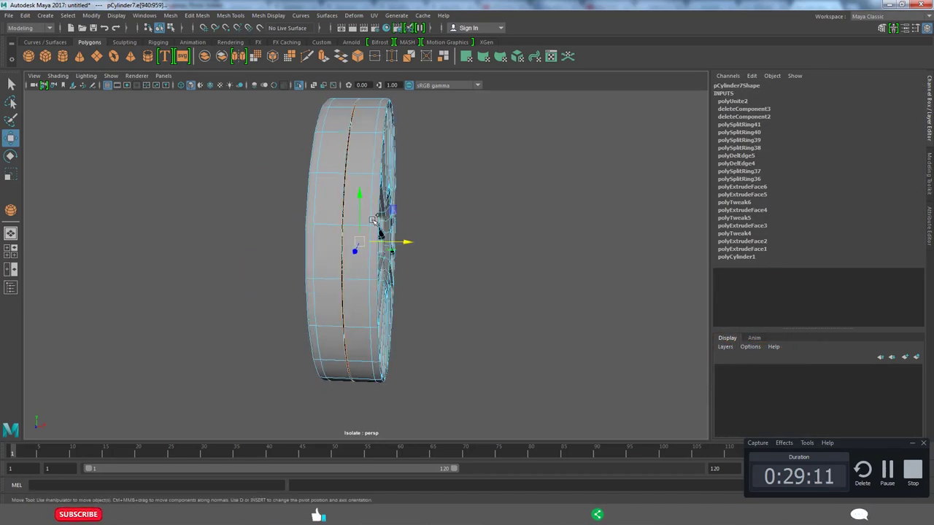
mouse_move(368, 217)
right_mouse_down("shift")
mouse_move(328, 214)
mouse_move(354, 162)
right_mouse_up("shift")
Leave vertex editing and bring the whole scooter scene back out of isolation.
key("r")
key("q")
left_click(473, 271)
mouse_move(472, 271)
left_mouse_down("alt")
mouse_move(374, 270)
mouse_move(350, 241)
left_mouse_up("alt")
scroll(388, 192, "up", 5)
key("ctrl+1")
scroll(378, 303, "down", 10)
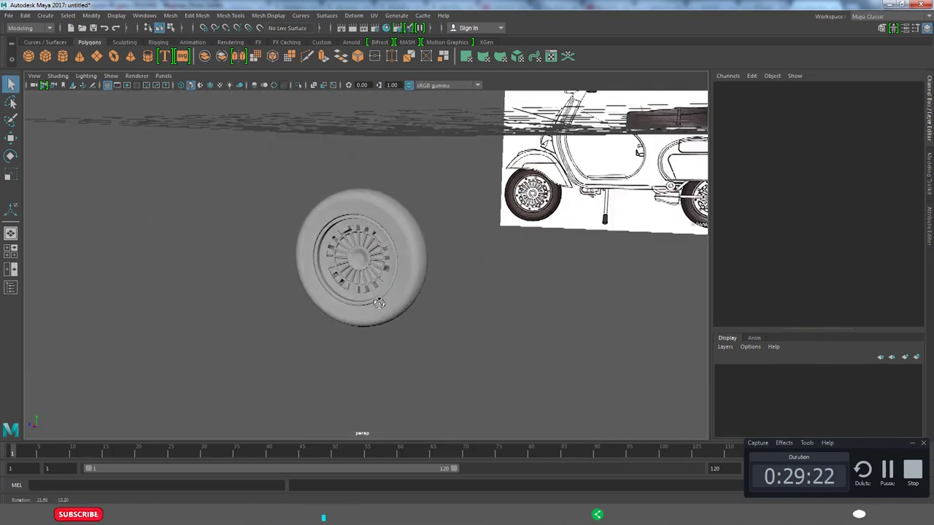
mouse_move(379, 303)
left_mouse_down("alt")
mouse_move(372, 328)
mouse_move(322, 319)
left_mouse_up("alt")
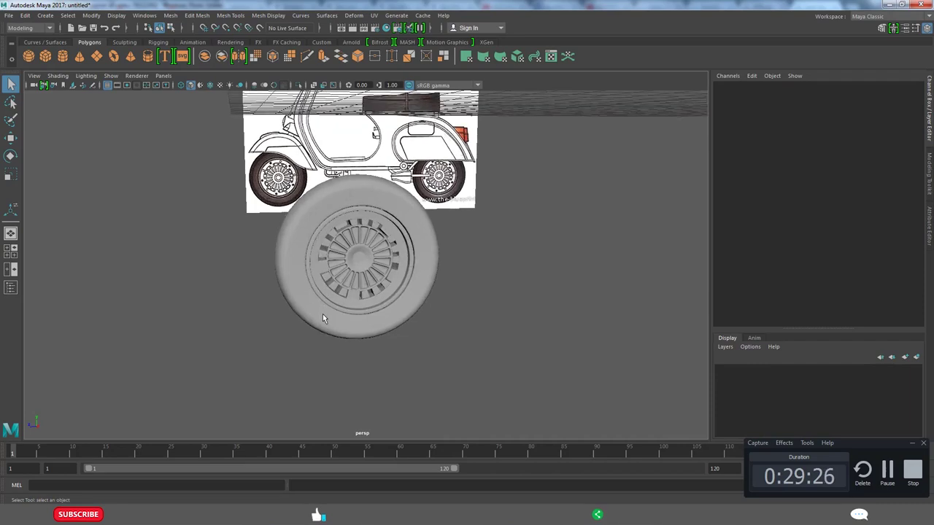
scroll(322, 319, "up", 2)
Insert an extra edge loop into the tire with smooth preview off, then restore smoothing.
left_click(302, 341)
key("1")
scroll(321, 303, "up", 5)
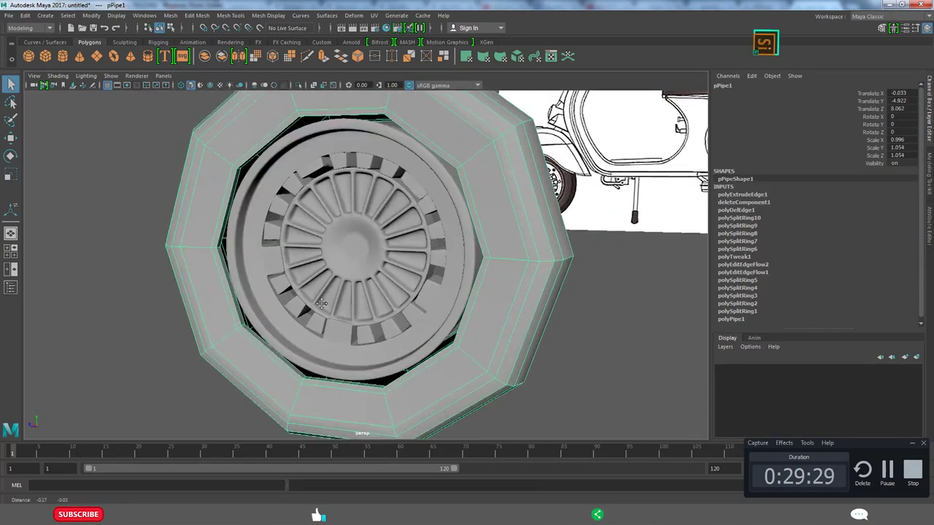
scroll(321, 303, "up", 5)
left_click(248, 348)
mouse_move(242, 358)
left_mouse_down("alt")
mouse_move(434, 365)
mouse_move(414, 337)
left_mouse_up("alt")
scroll(463, 371, "down", 3)
key("3")
left_click(455, 369)
Bring up the enlarged side reference view to start shaping the fender.
left_click_drag(508, 301, 454, 332, "alt")
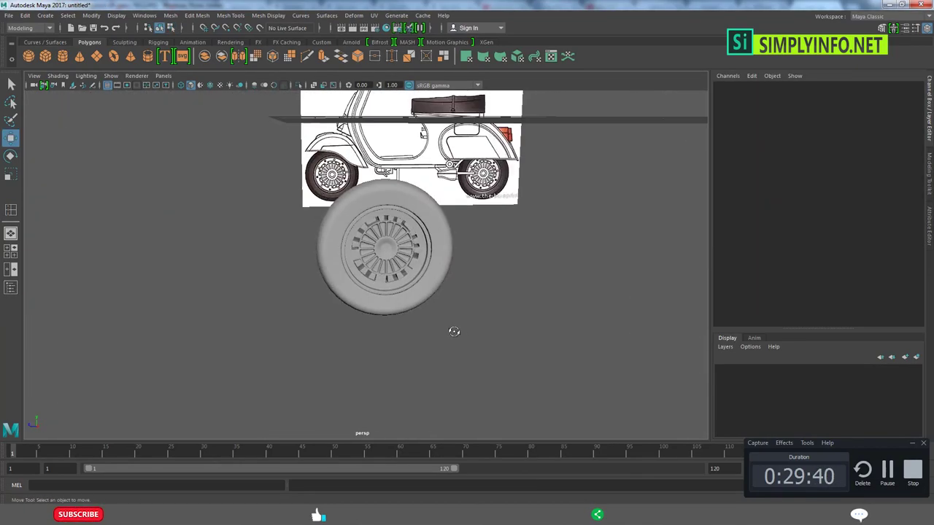
left_click_drag(705, 402, 494, 296, "alt")
key("space")
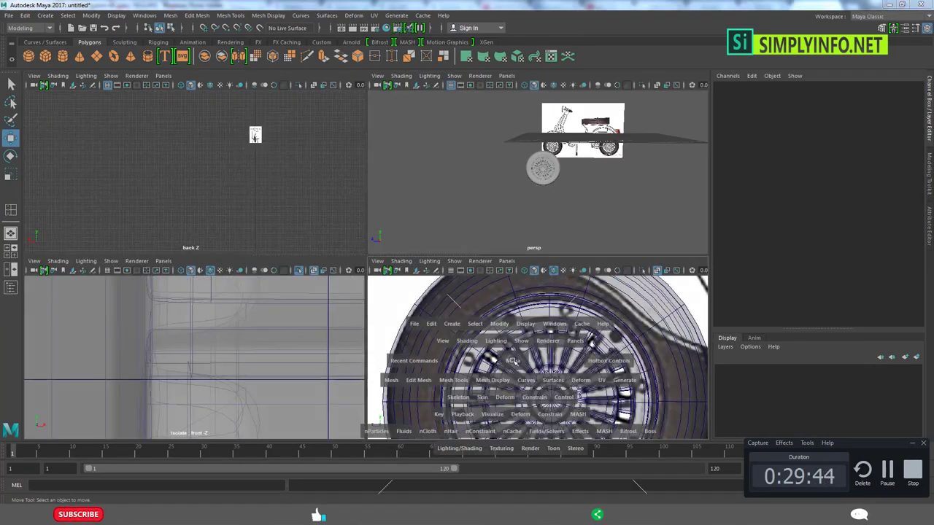
key("space")
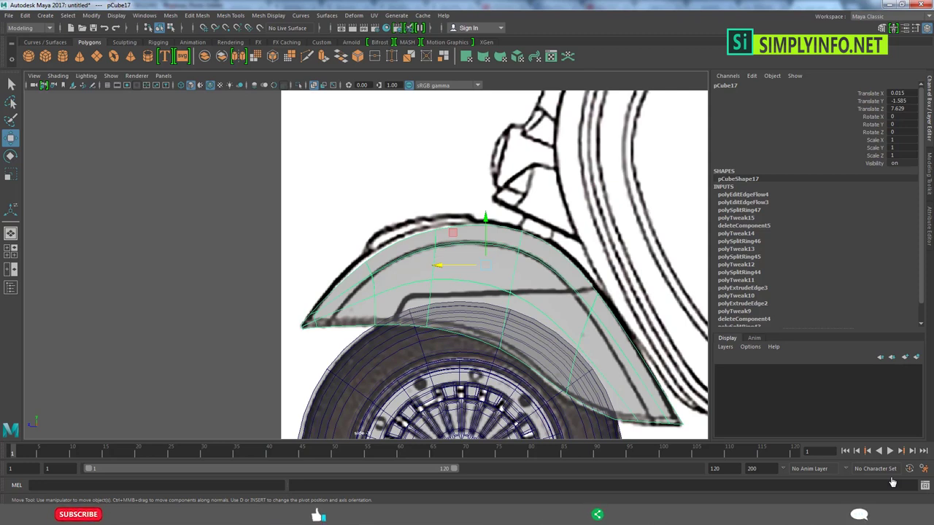
Switch the fender to vertex mode and select its front vertices, undoing a stray blueprint selection.
scroll(510, 326, "down", 2)
scroll(379, 248, "down", 3)
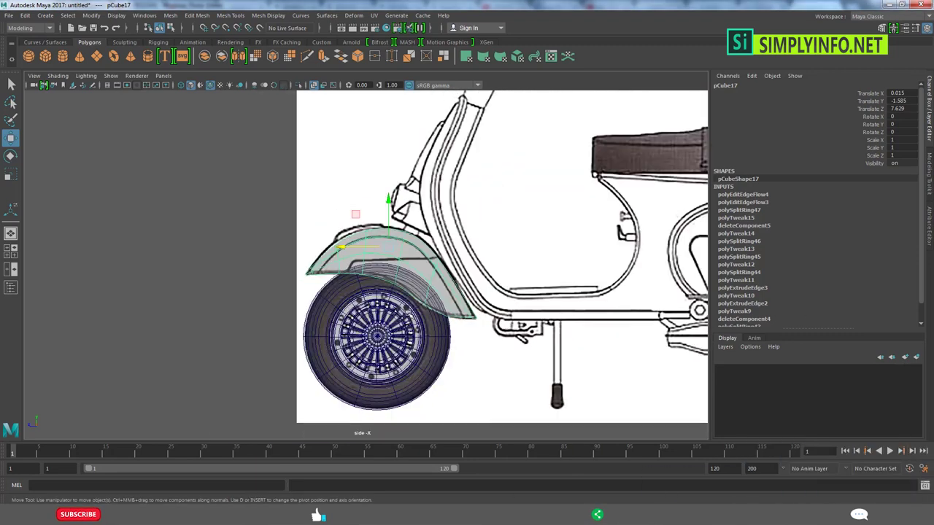
scroll(389, 264, "up", 4)
scroll(389, 264, "up", 2)
key("F9")
left_click_drag(321, 262, 263, 201)
mouse_move(307, 257)
left_mouse_down()
mouse_move(266, 198)
mouse_move(288, 205)
left_mouse_up()
left_click(295, 218)
key("ctrl+z")
Pull the fender's top-curve vertices onto the blueprint outline.
middle_click_drag(405, 232, 406, 242, "alt")
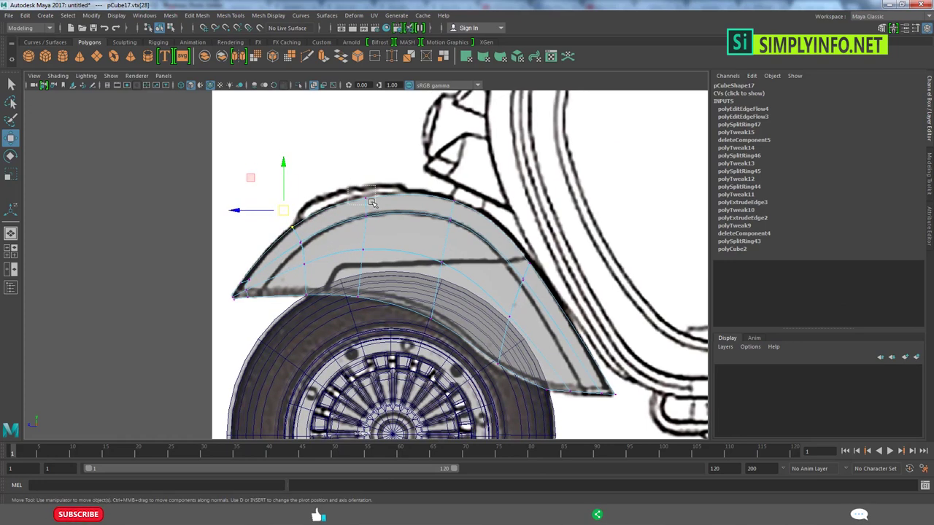
left_click(362, 191)
left_click_drag(460, 208, 454, 188)
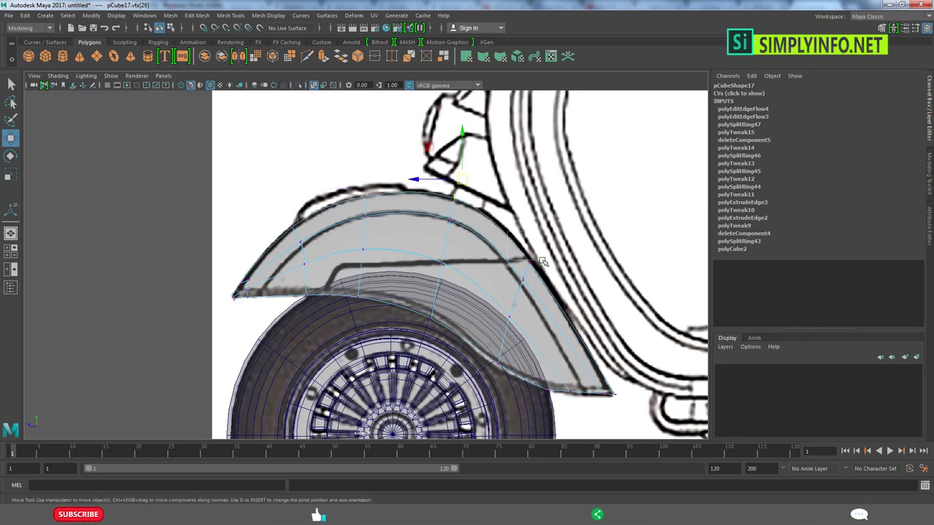
mouse_move(542, 261)
left_mouse_down()
mouse_move(527, 247)
mouse_move(525, 280)
left_mouse_up()
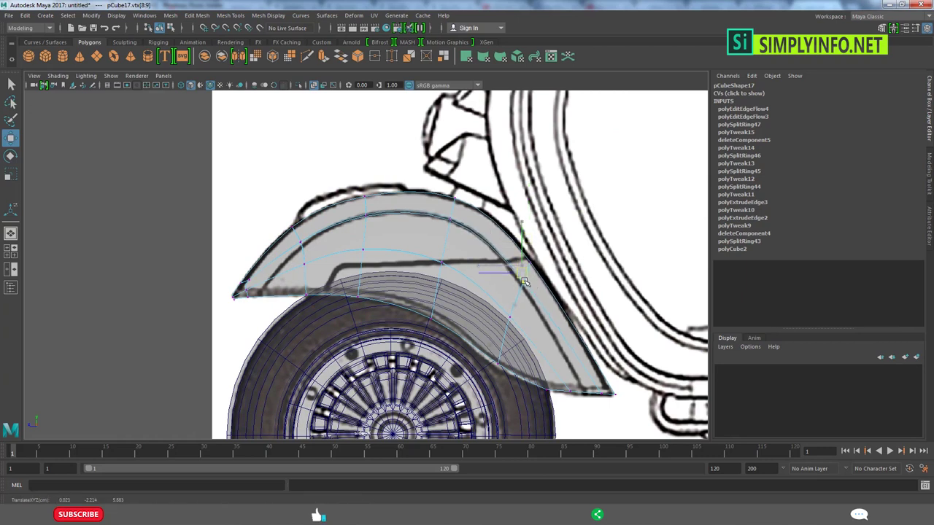
Move the fender's lower-tip vertices right to match the blueprint, then return to object mode.
left_click(568, 391)
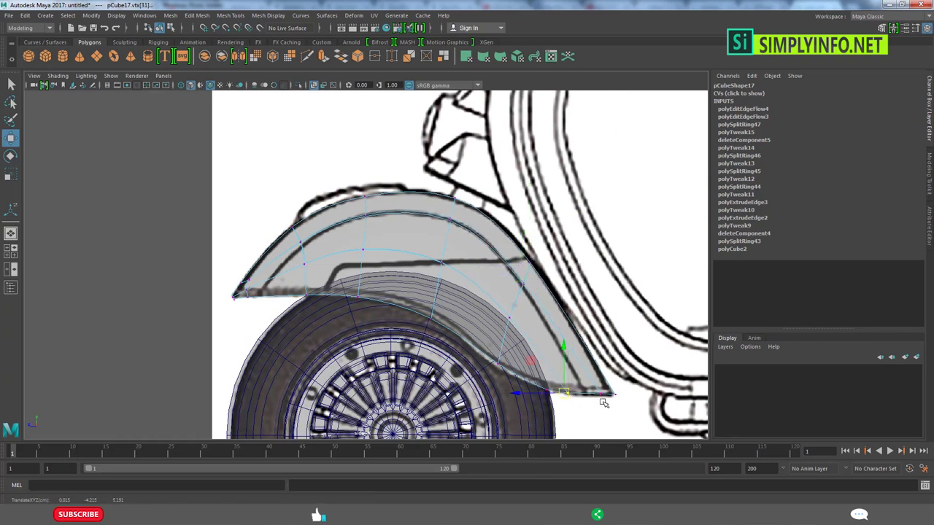
left_click_drag(617, 403, 551, 375)
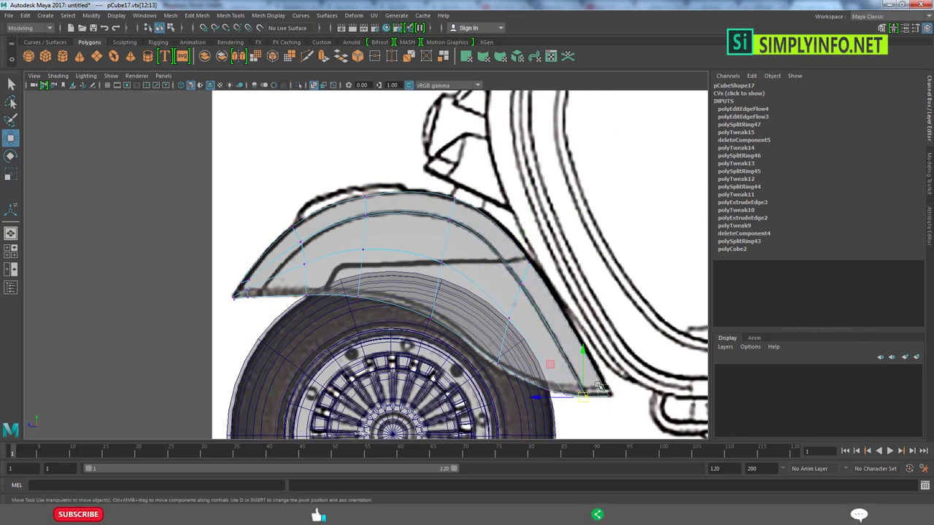
left_click_drag(606, 393, 622, 396)
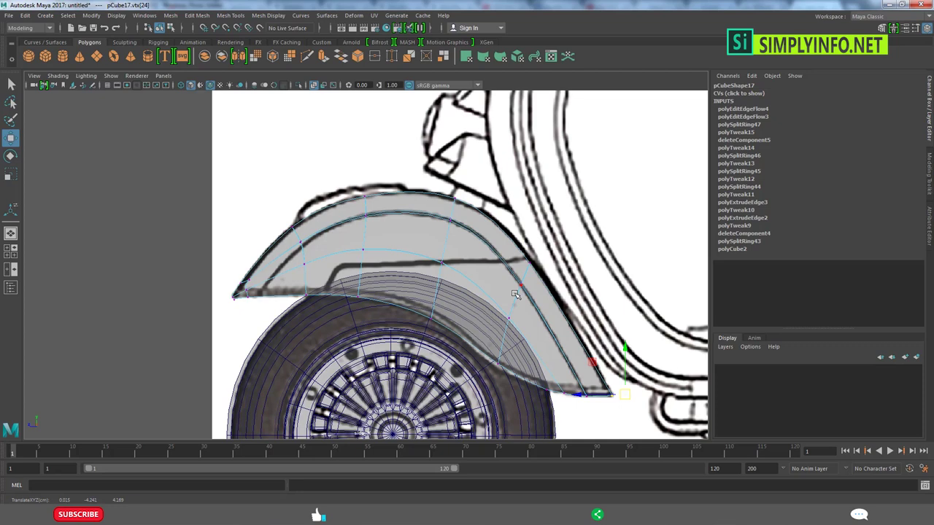
scroll(519, 294, "down", 5)
key("F8")
scroll(375, 250, "up", 3)
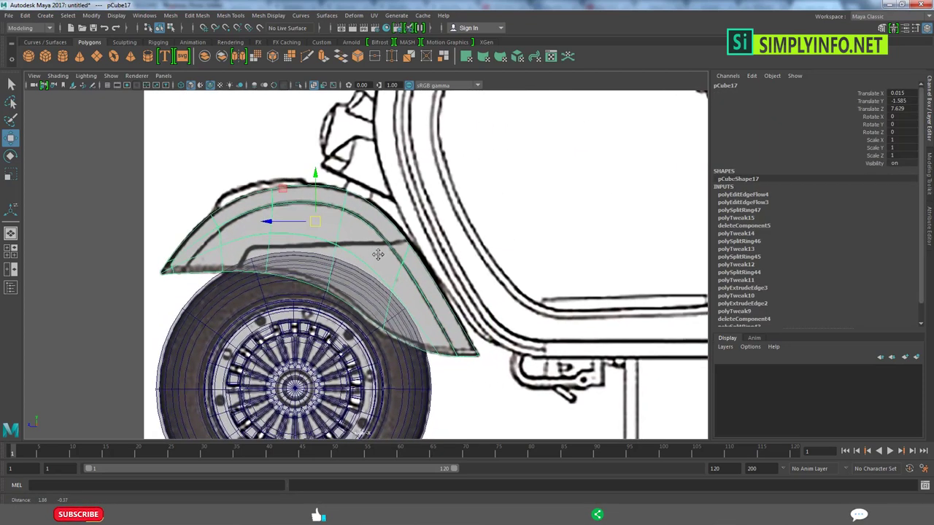
scroll(403, 275, "up", 2)
left_click_drag(403, 275, 403, 328)
Create a new polygon cube over the front view.
left_click(45, 56)
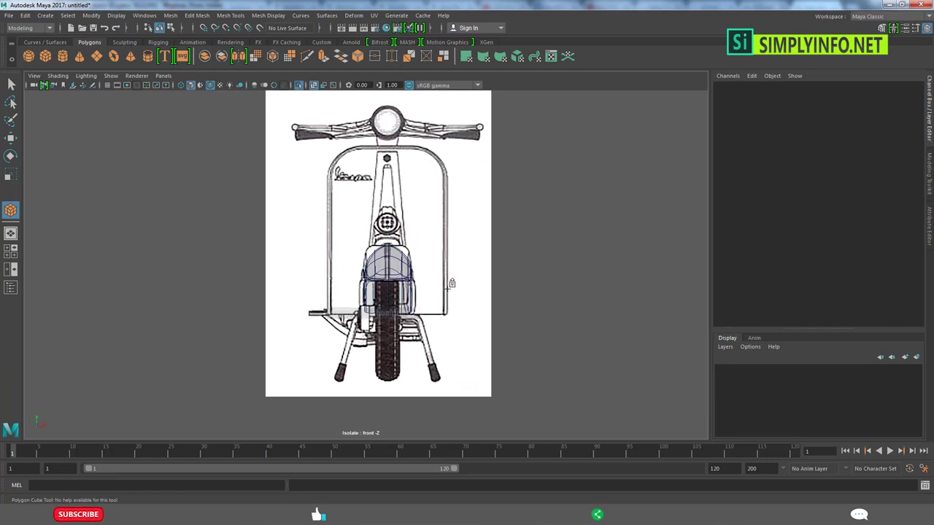
left_click_drag(429, 310, 405, 284)
scroll(406, 284, "up", 2)
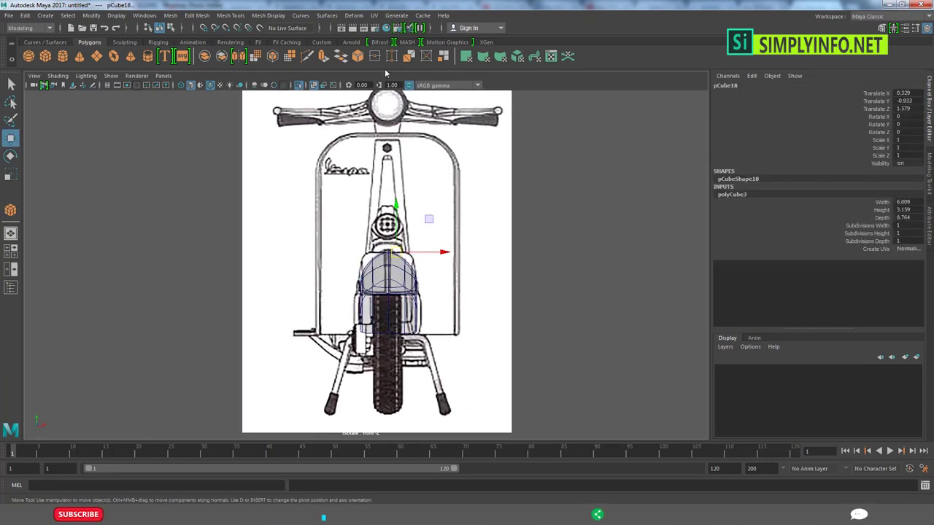
scroll(298, 150, "up", 1)
Move the cube's vertices to the front panel's bottom, sides and top, then extrude its top face.
right_click_drag(409, 292, 299, 150)
left_click_drag(343, 157, 303, 356)
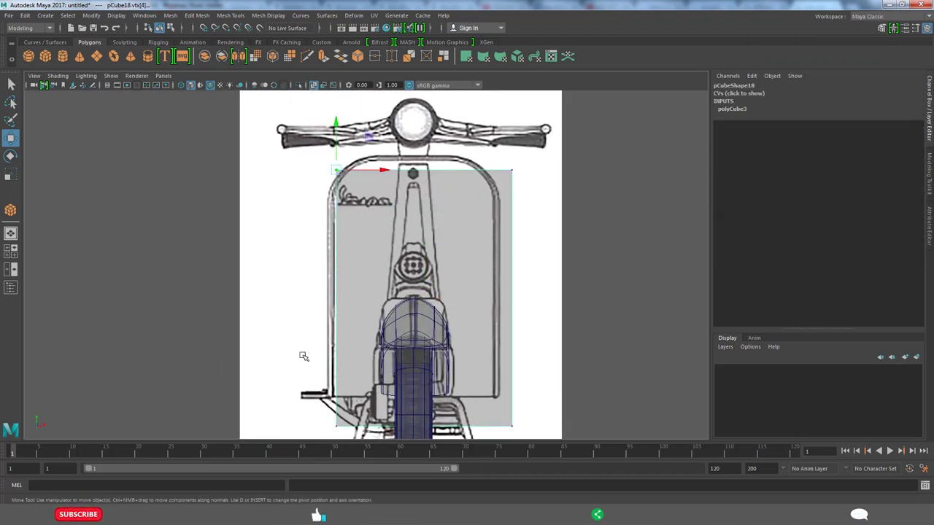
left_click_drag(423, 376, 423, 354)
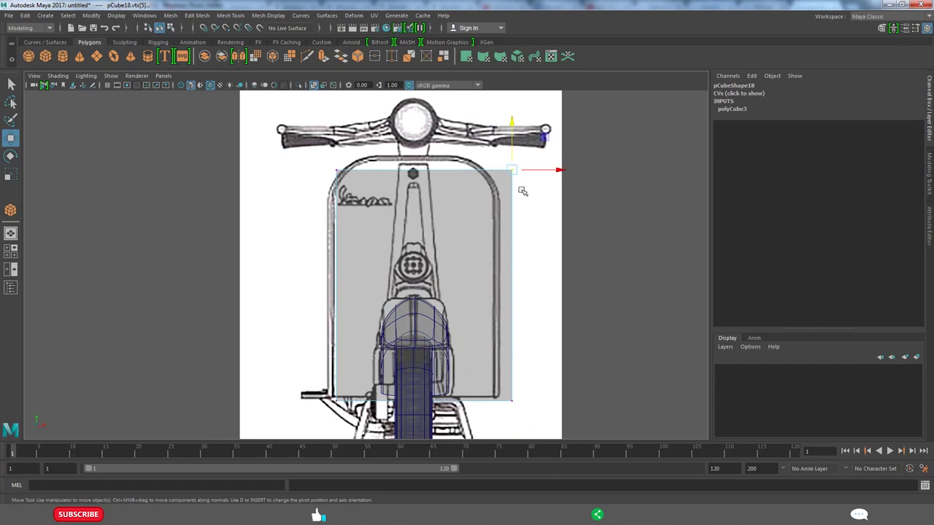
left_click_drag(556, 285, 540, 297)
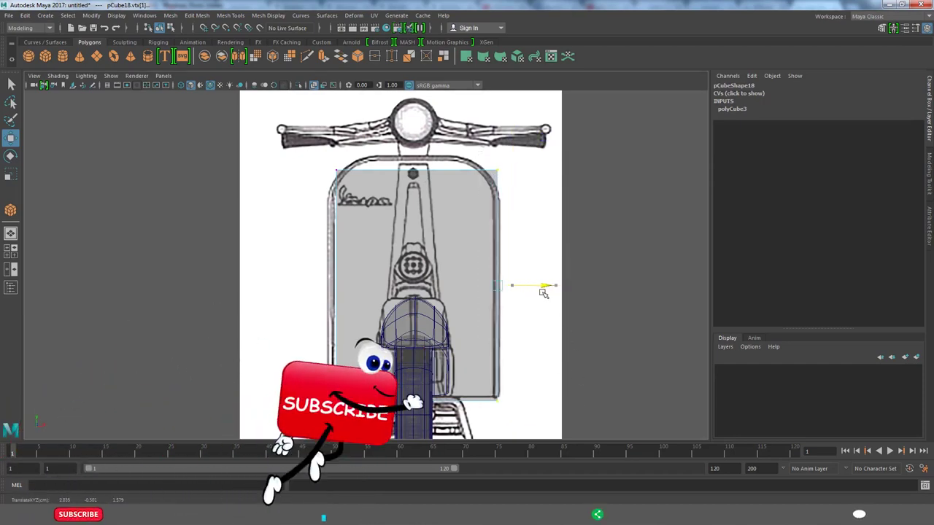
left_click_drag(321, 157, 350, 409)
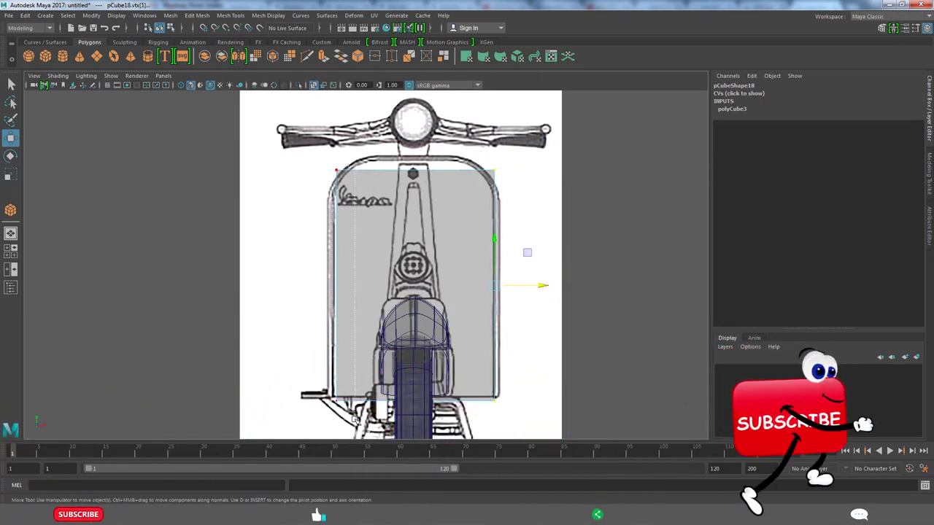
left_click_drag(389, 284, 386, 285)
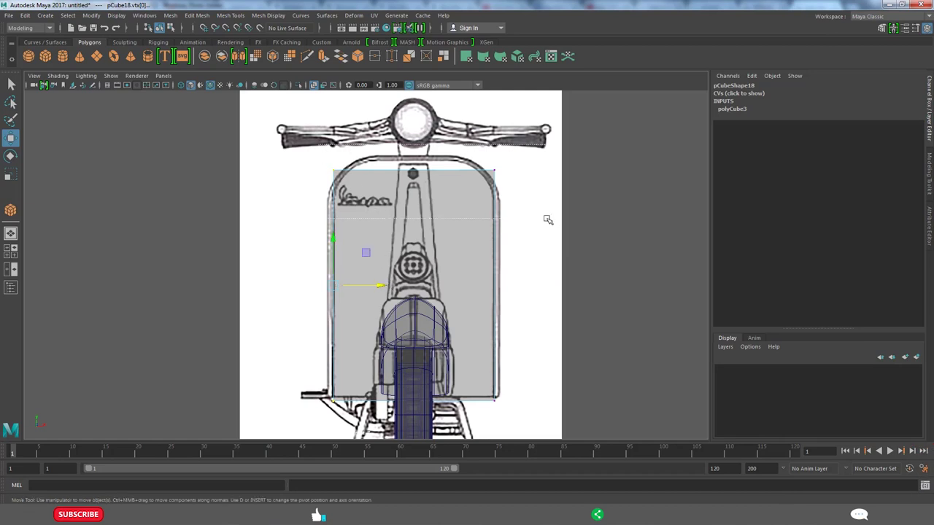
left_click_drag(412, 135, 414, 148)
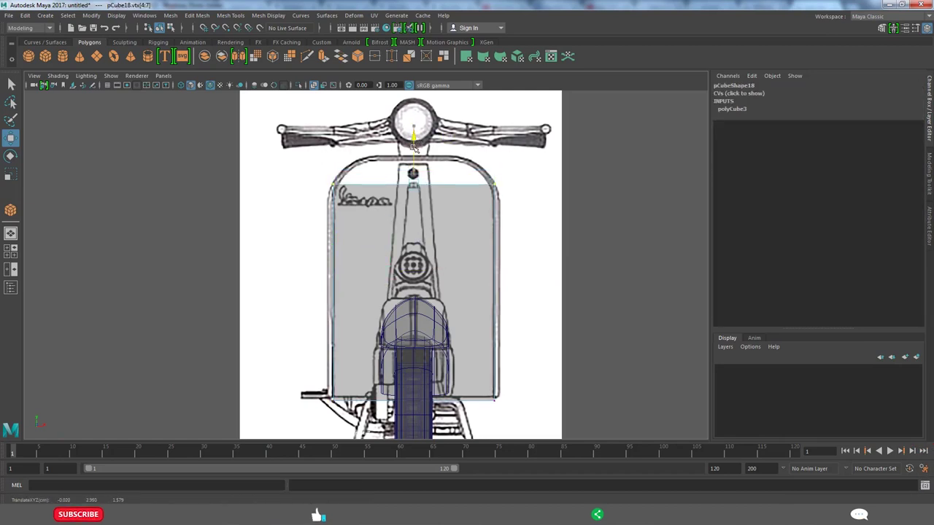
mouse_move(414, 151)
right_mouse_down()
mouse_move(454, 240)
mouse_move(435, 221)
right_mouse_up()
left_click(454, 219)
Raise the extruded top face, extrude it again and lift it toward the headlight.
key("w")
left_click_drag(413, 152, 413, 137)
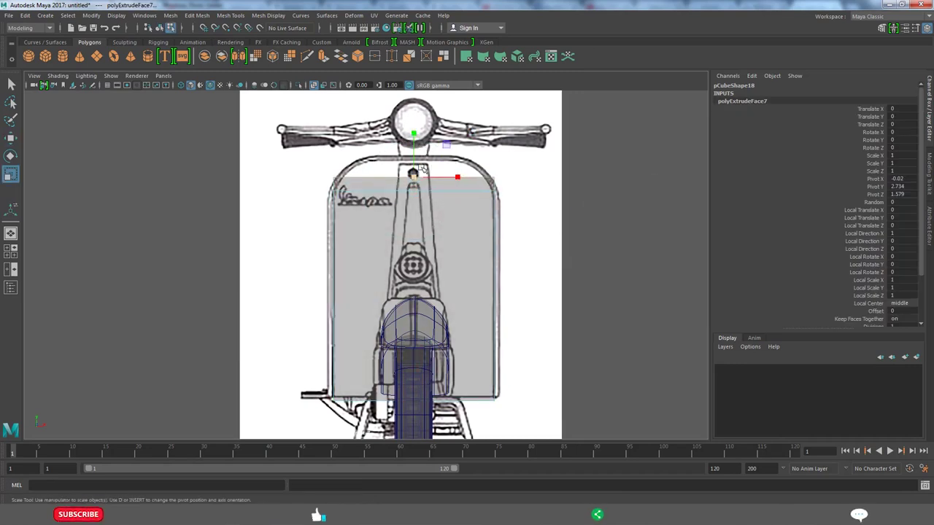
key("ctrl+e")
key("w")
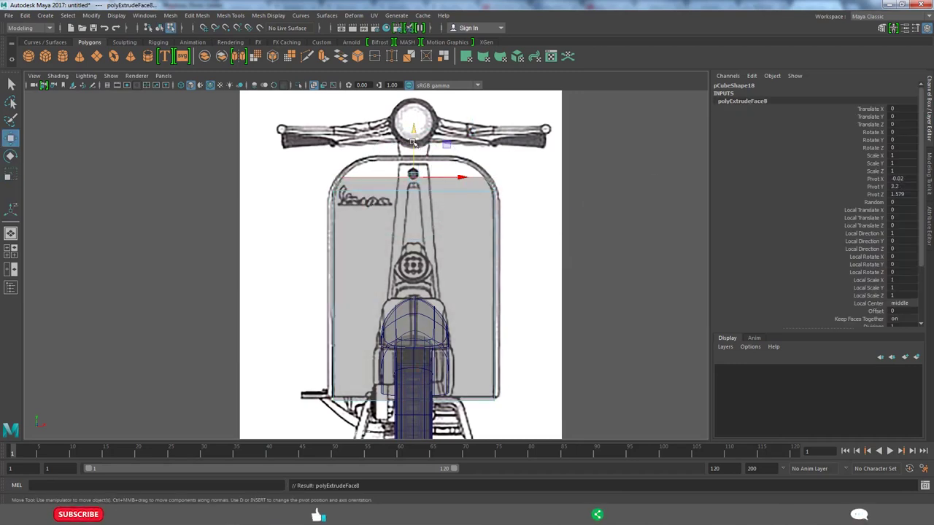
left_click_drag(413, 143, 412, 128)
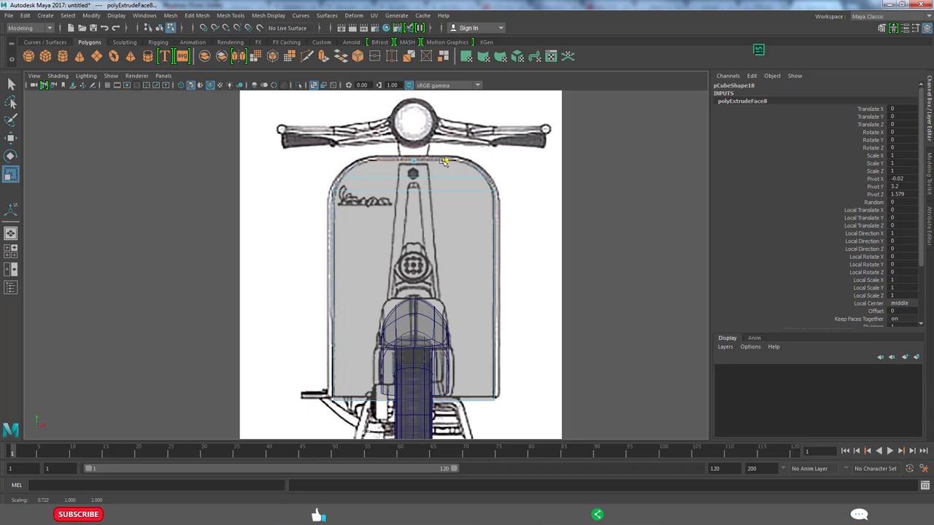
Select the cube's bottom vertices and raise the bottom edge slightly.
scroll(511, 263, "up", 2)
middle_click_drag(511, 328, 497, 240, "alt")
left_click_drag(426, 295, 349, 320)
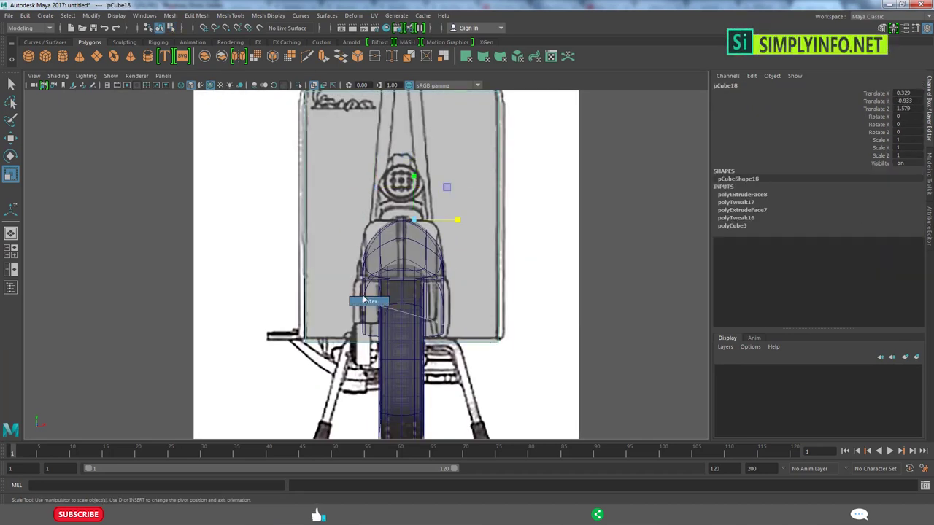
key("r")
key("w")
left_click_drag(401, 294, 568, 346)
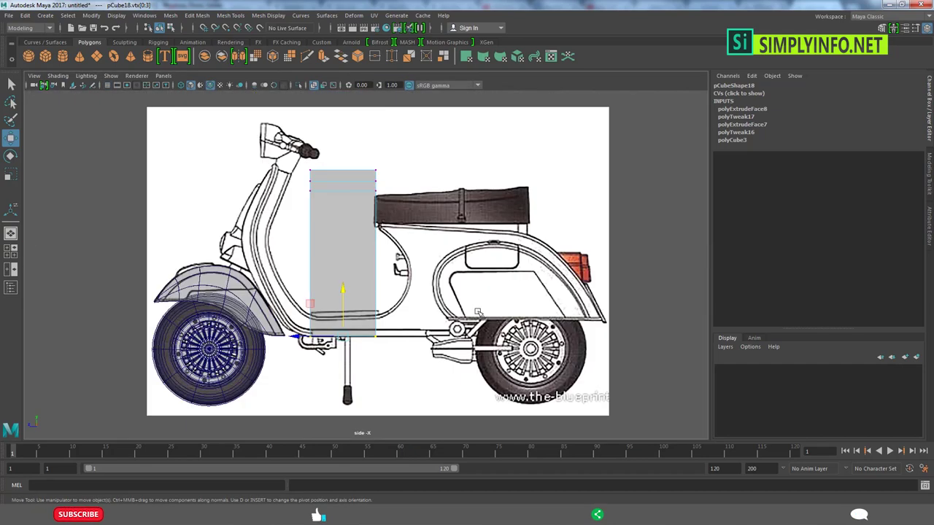
Flatten the box into a thin vertical strip and move it onto the steering column.
left_click_drag(350, 261, 280, 253)
key("F8")
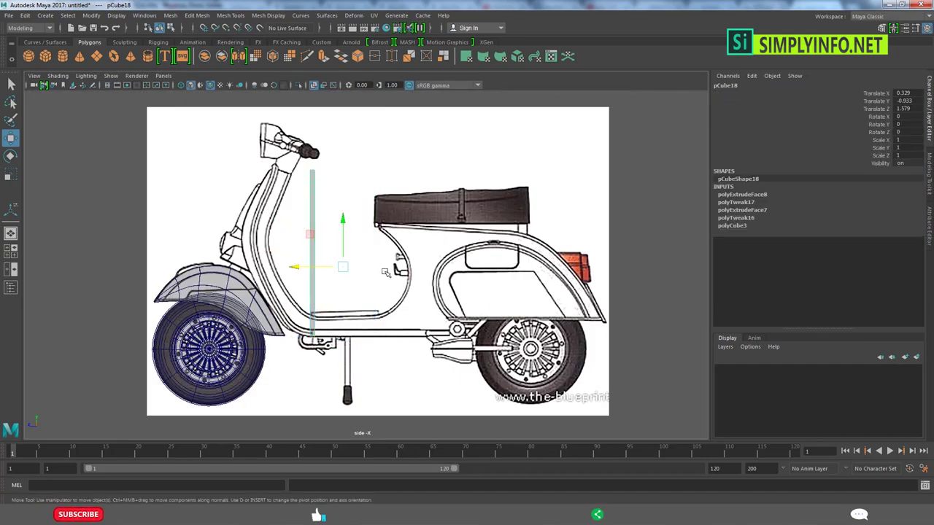
middle_click_drag(280, 253, 312, 243, "alt")
left_click_drag(364, 272, 322, 273)
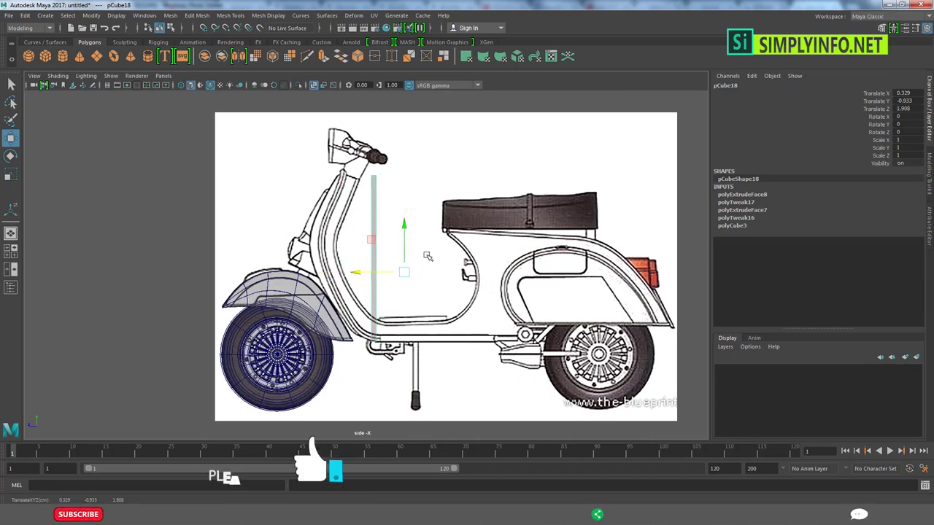
scroll(441, 263, "up", 3)
middle_click_drag(441, 263, 447, 276, "alt")
Slant the strip's lower end along the column and add an edge loop following its curve.
right_click_drag(427, 229, 416, 201)
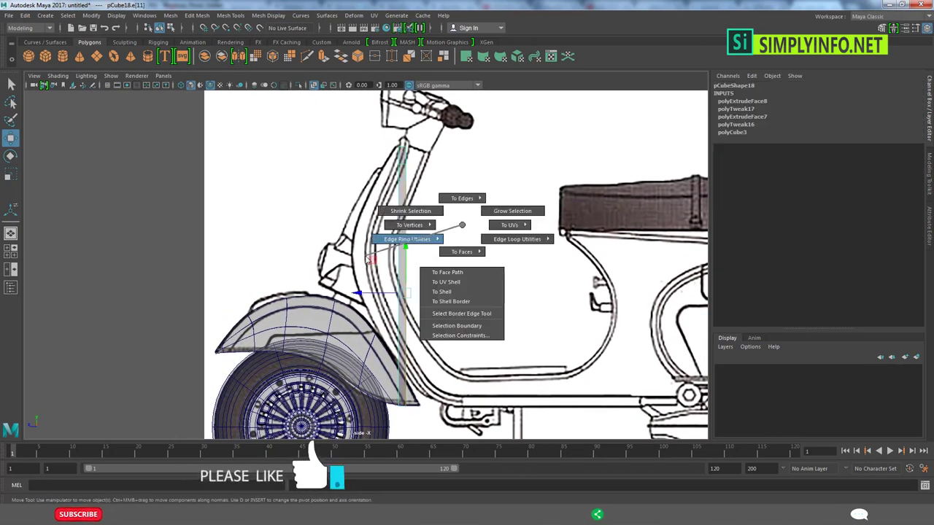
left_click(407, 253)
mouse_move(381, 222)
left_mouse_down()
mouse_move(420, 307)
mouse_move(372, 282)
left_mouse_up()
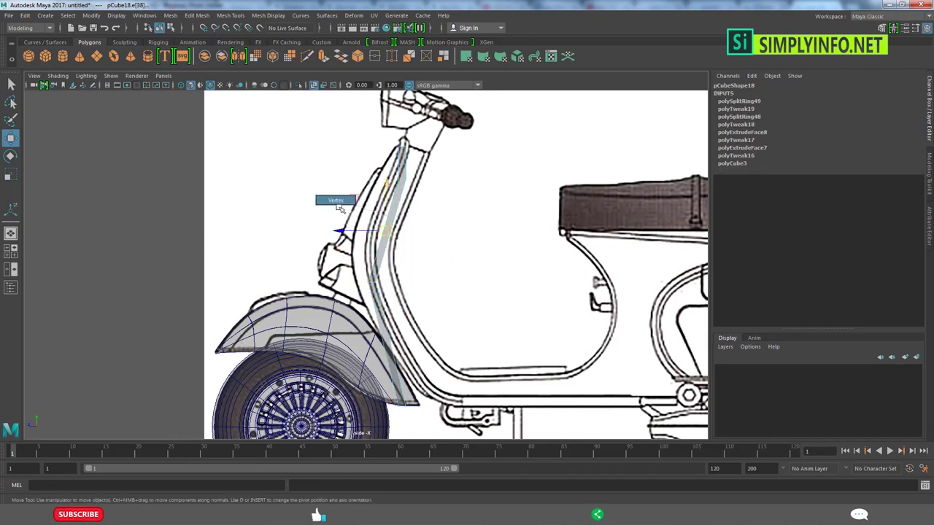
left_click(372, 219)
left_click_drag(368, 226, 351, 224)
Frame the steering column and select the strip's next vertex row.
middle_click_drag(351, 224, 480, 307, "alt")
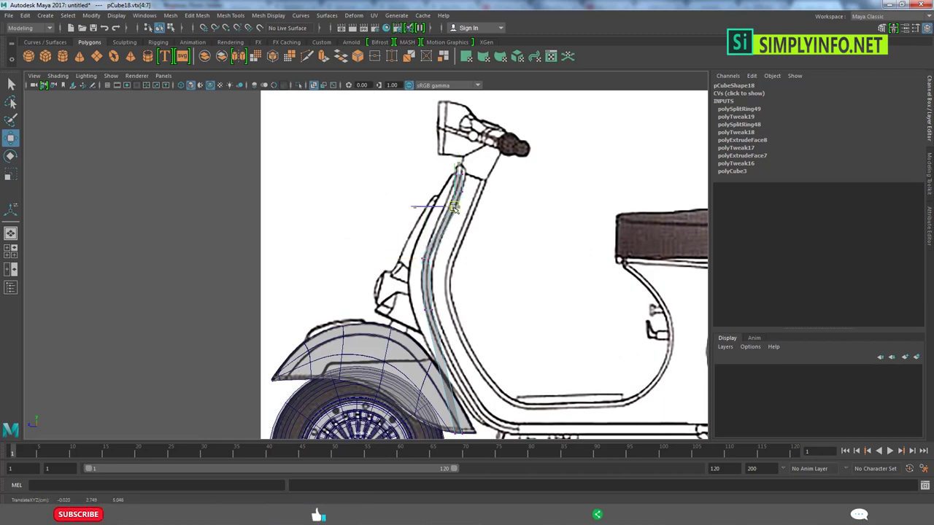
right_click_drag(474, 219, 547, 299, "alt")
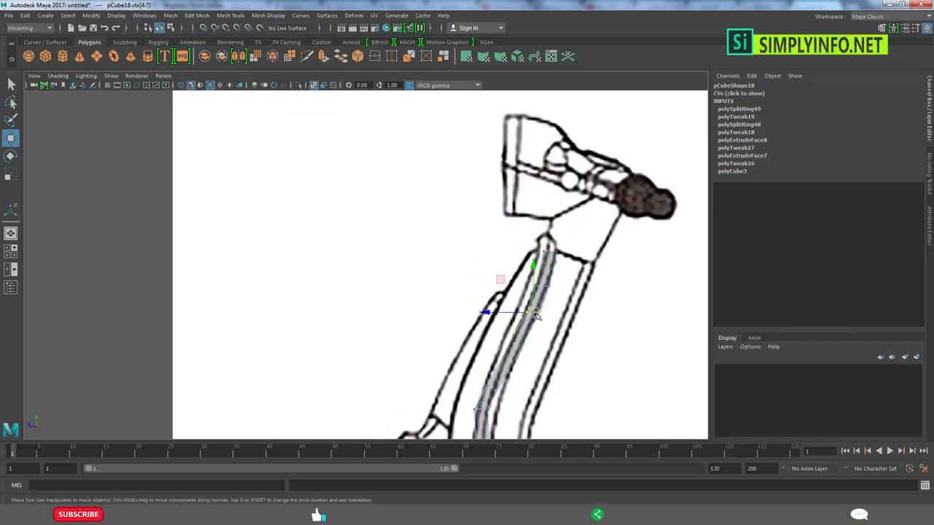
middle_click_drag(538, 349, 545, 284, "alt")
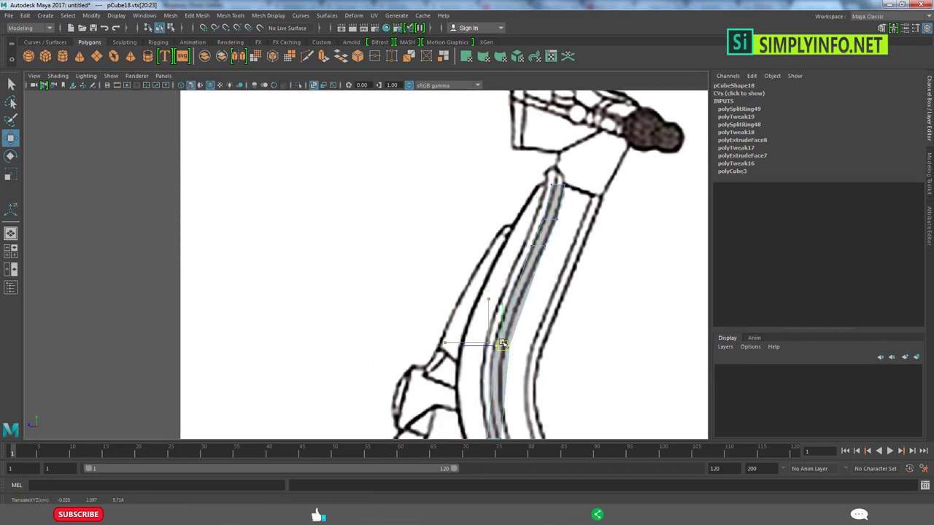
scroll(546, 354, "down", 2)
scroll(528, 348, "up", 2)
scroll(514, 217, "up", 1)
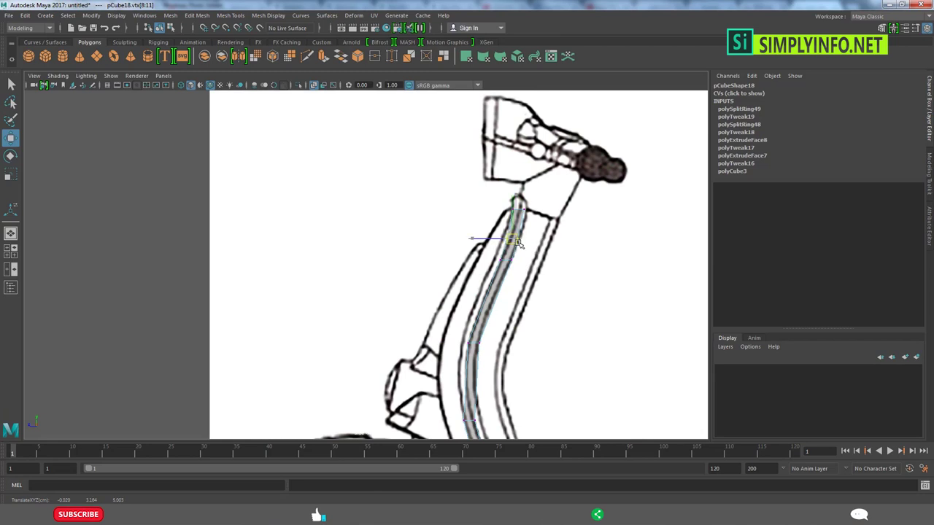
scroll(505, 262, "down", 1)
left_click(499, 296)
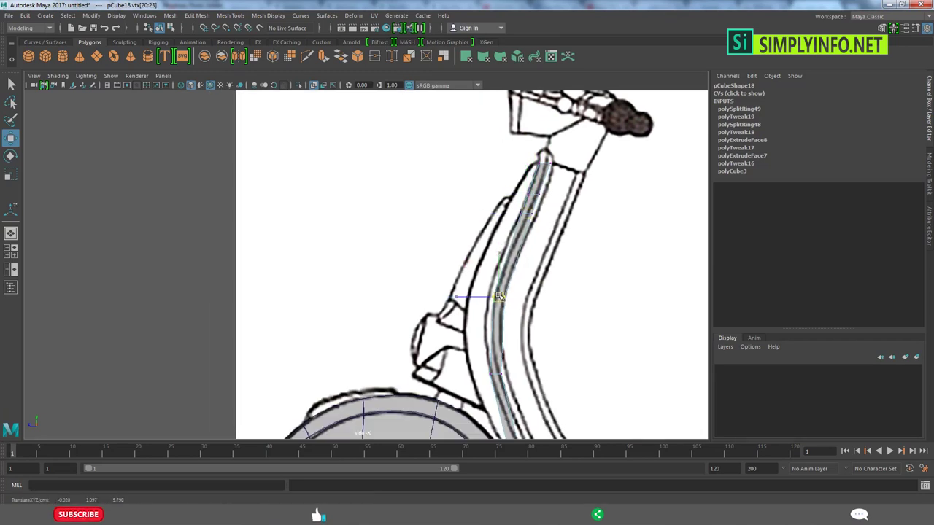
middle_click_drag(493, 297, 500, 303, "alt")
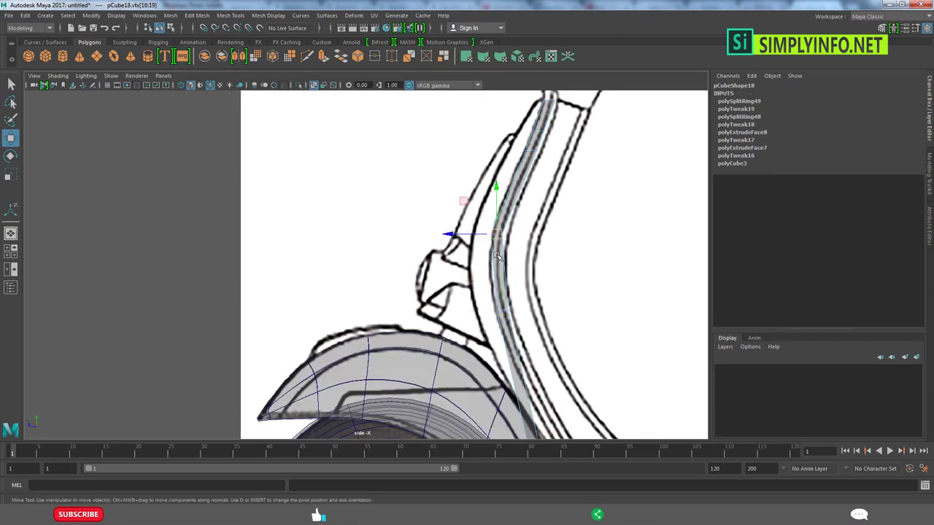
Insert an edge loop on the strip and move its vertex row onto the blueprint line.
right_click_drag(500, 272, 499, 210)
right_click(500, 272)
left_click(453, 235)
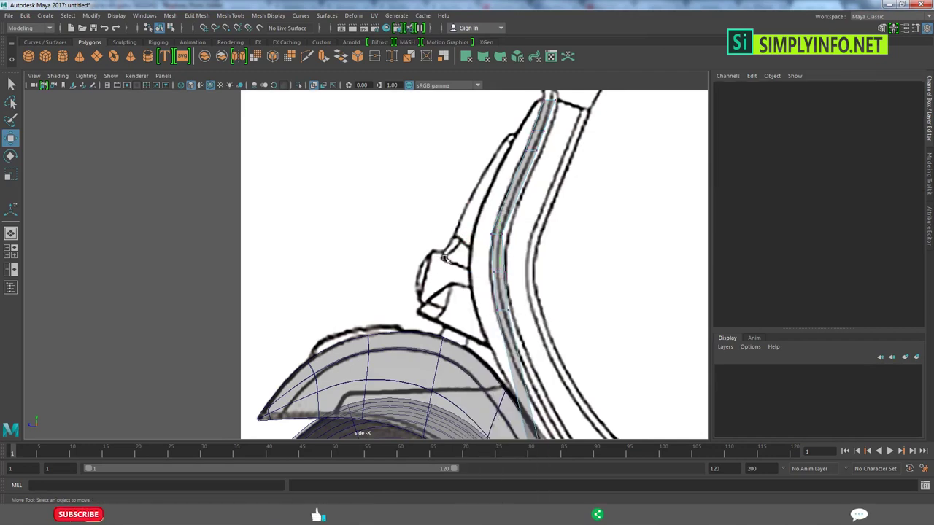
left_click(496, 273)
middle_click_drag(506, 329, 492, 260, "alt")
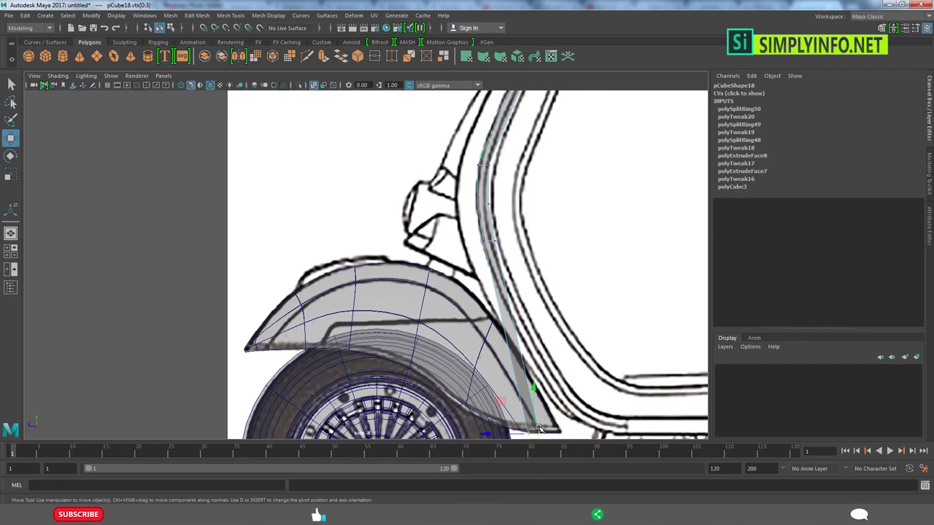
left_click_drag(538, 429, 577, 423)
Add another edge loop on the lower strip, align its rows to the curve, and place the tip at the floorboard.
middle_click_drag(516, 351, 483, 285, "alt")
key("F10")
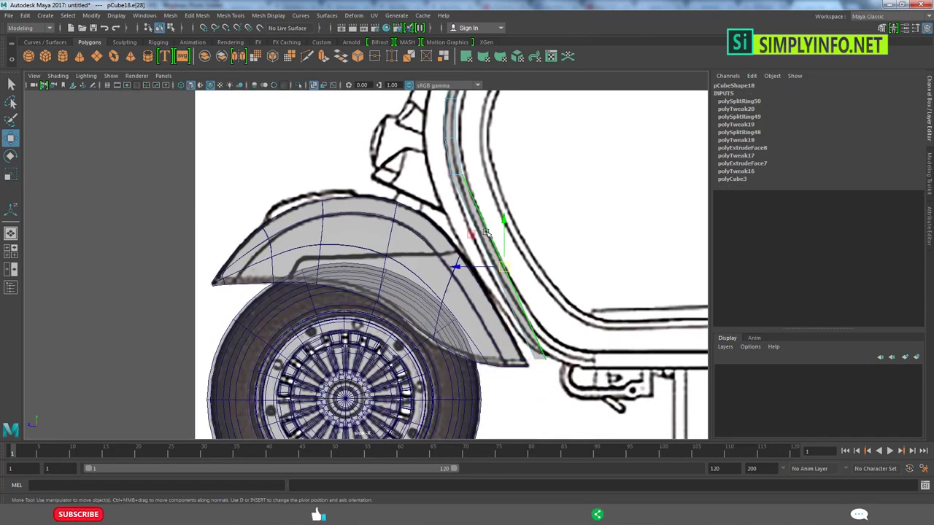
left_click(487, 232)
key("ctrl+F9")
scroll(492, 240, "up", 2)
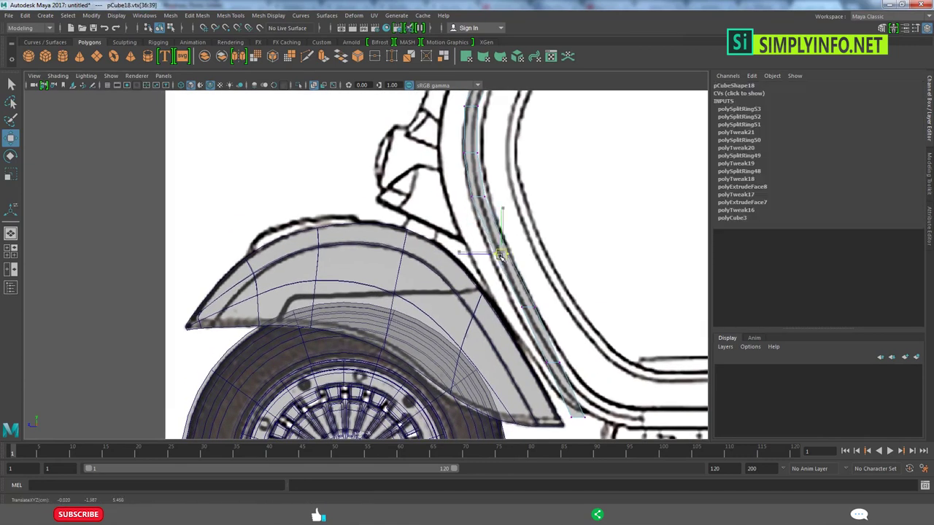
scroll(498, 261, "down", 2)
left_click_drag(507, 245, 522, 278)
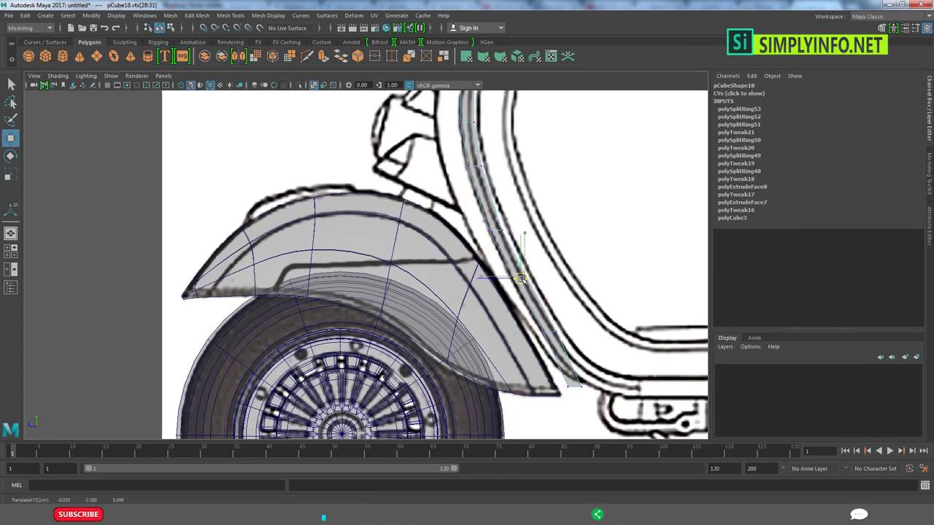
middle_click_drag(566, 333, 562, 297, "alt")
left_click_drag(556, 305, 543, 292)
left_click_drag(548, 339, 581, 349)
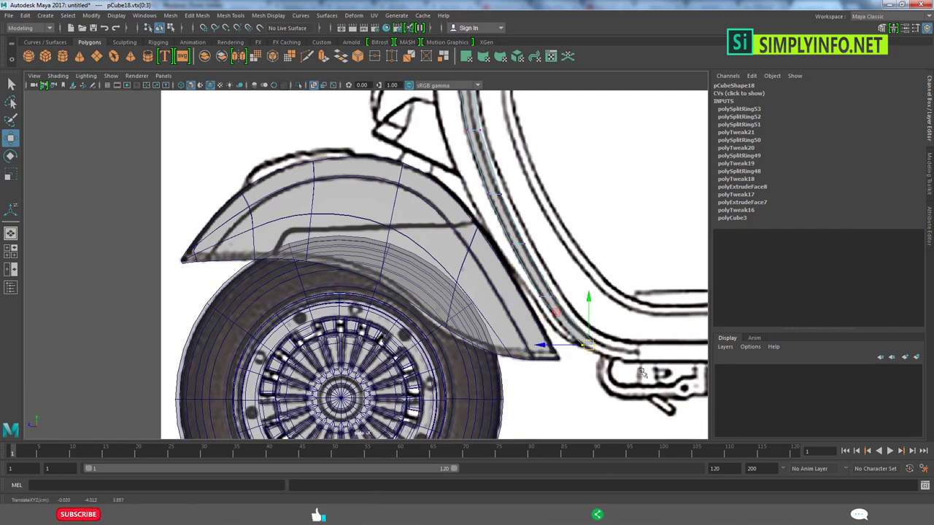
Rotate the strip's bottom end to meet the floorboard line.
scroll(640, 373, "down", 2)
middle_click_drag(608, 367, 484, 357, "alt")
scroll(359, 362, "up", 2)
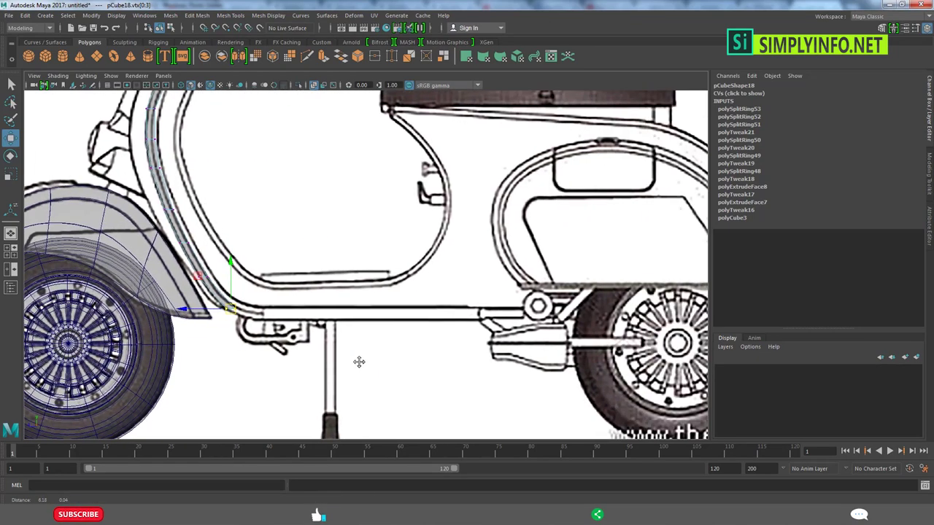
scroll(359, 362, "down", 3)
scroll(440, 335, "down", 1)
scroll(431, 284, "up", 4)
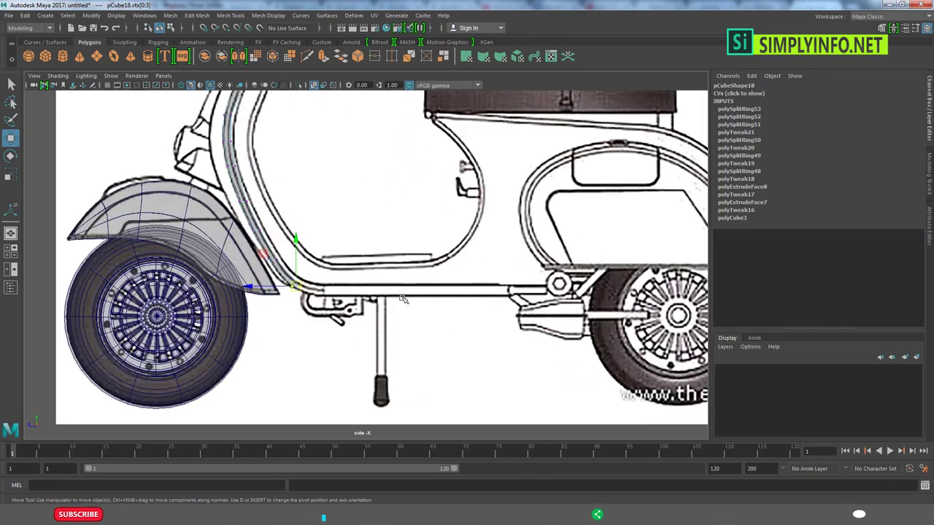
key("e")
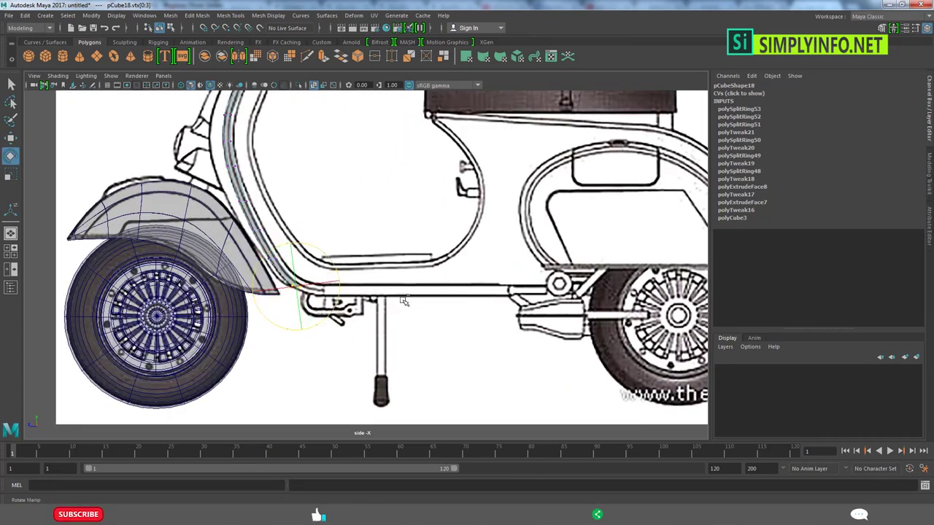
left_click_drag(404, 301, 482, 341)
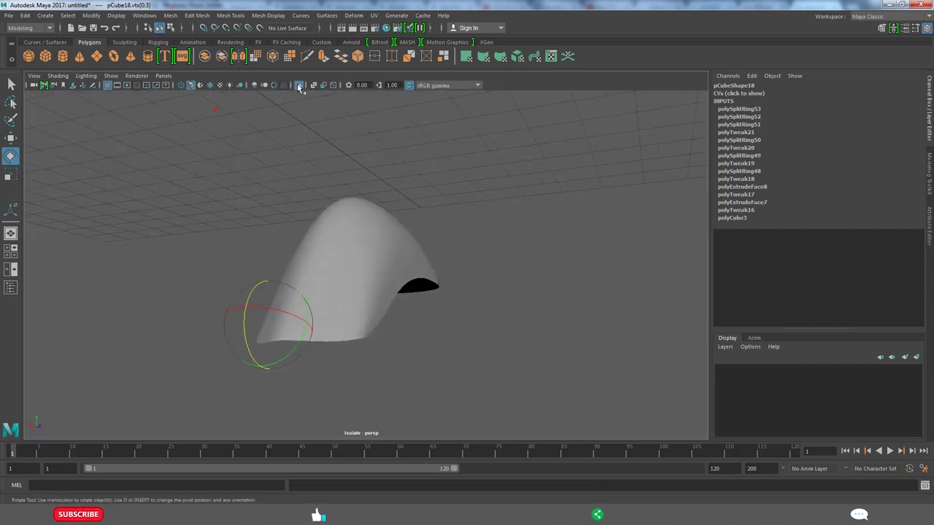
Unhide all objects and extrude the strip's bottom face.
left_click(299, 85)
mouse_move(408, 278)
left_mouse_down("alt")
mouse_move(524, 283)
mouse_move(472, 340)
mouse_move(447, 310)
left_mouse_up("alt")
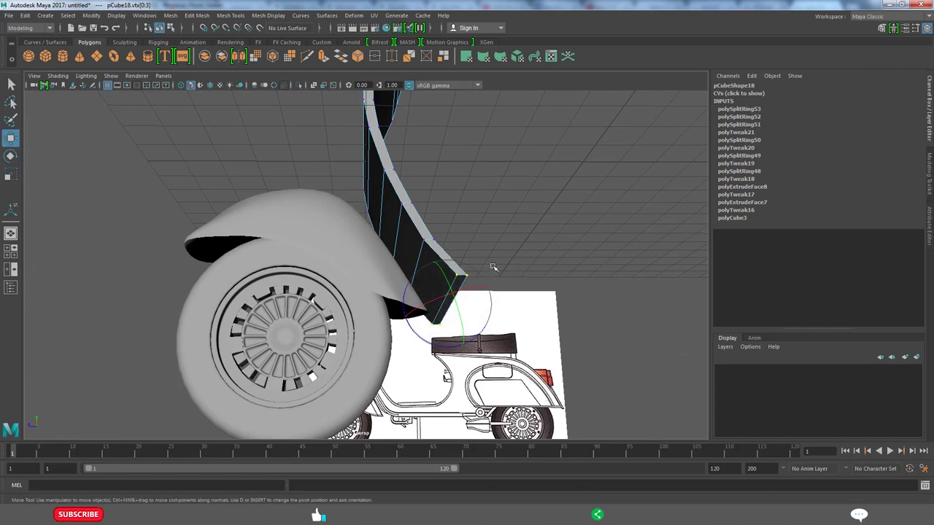
key("w")
key("F8")
right_click_drag(452, 289, 472, 320, "shift")
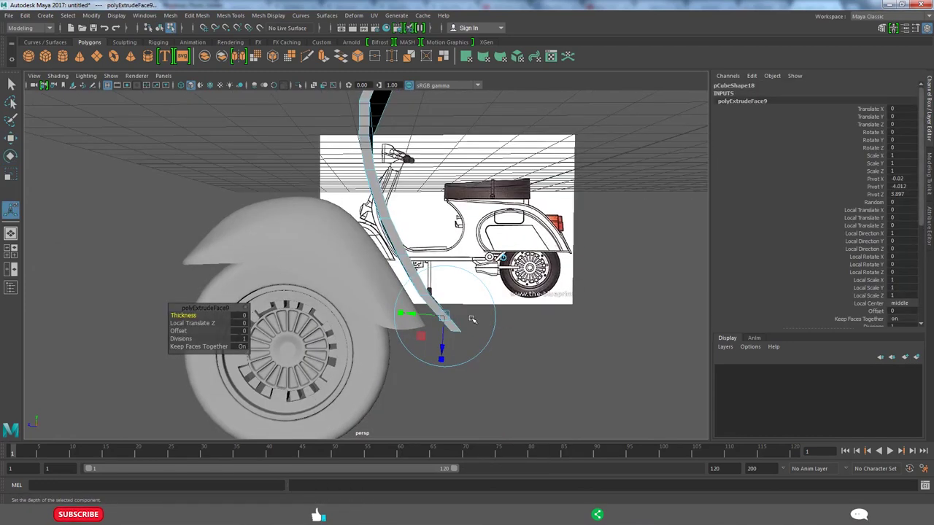
Orient the extruded bottom face with the Rotate tool, checking it from side and perspective views.
key("space")
key("space")
scroll(307, 295, "up", 3)
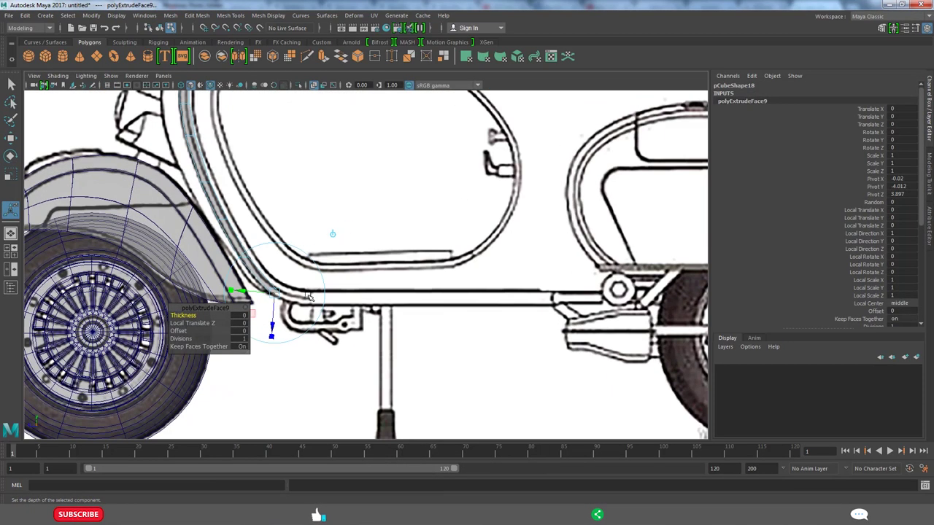
scroll(287, 295, "up", 2)
scroll(287, 296, "up", 2)
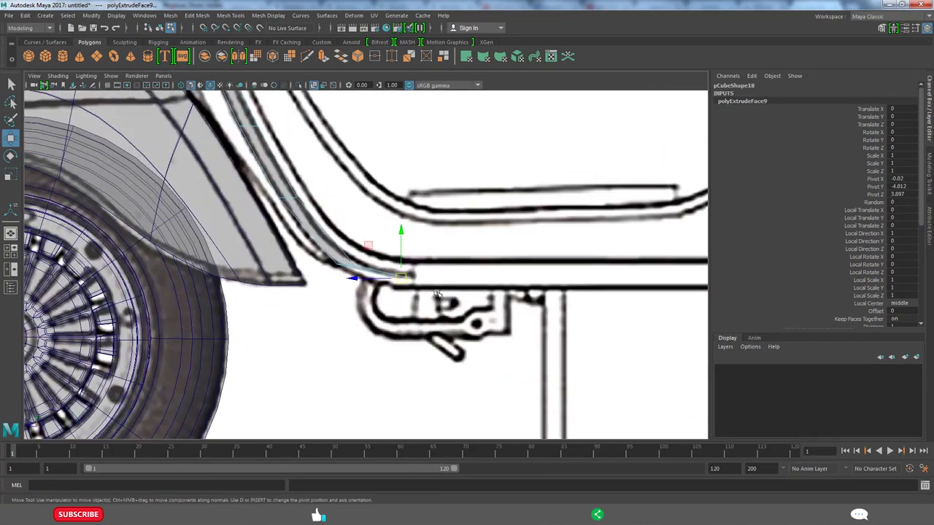
key("e")
key("space")
key("space")
left_click_drag(438, 255, 352, 339, "alt")
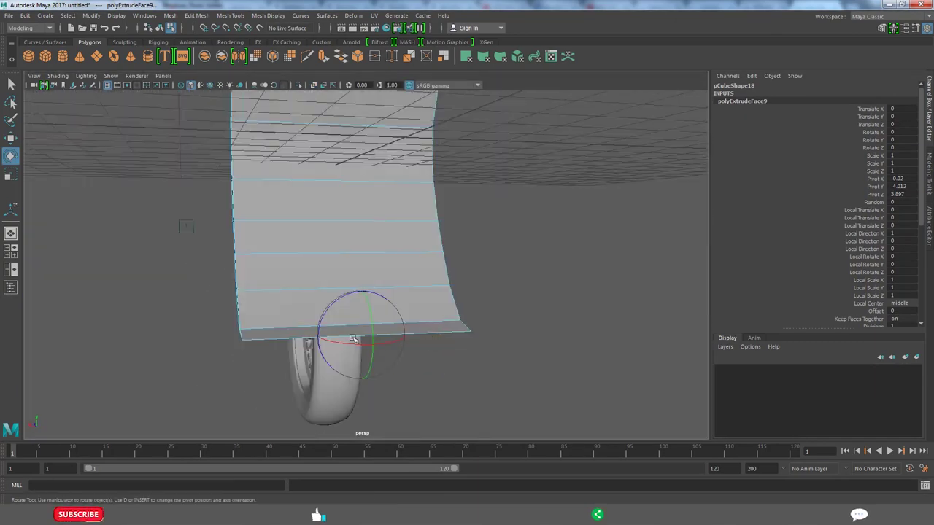
left_click_drag(460, 378, 467, 341, "alt")
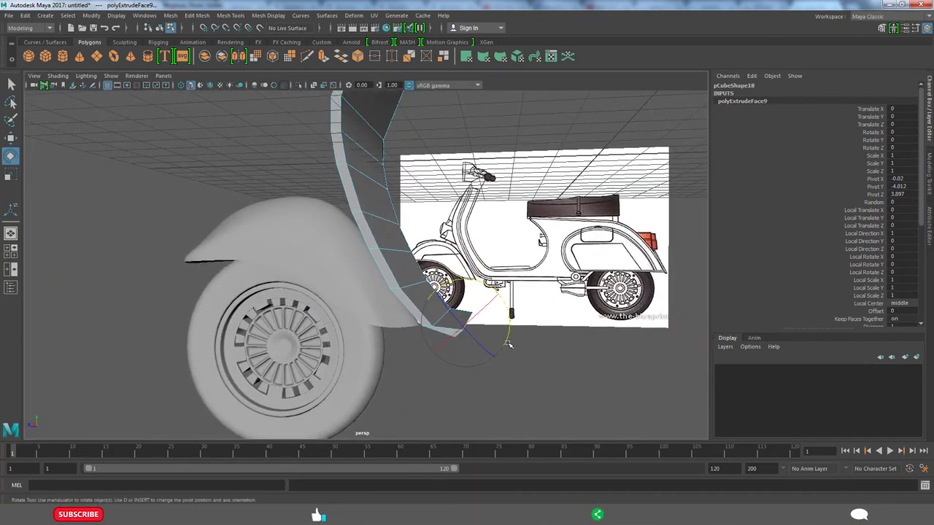
key("e")
left_click_drag(585, 378, 554, 369, "alt")
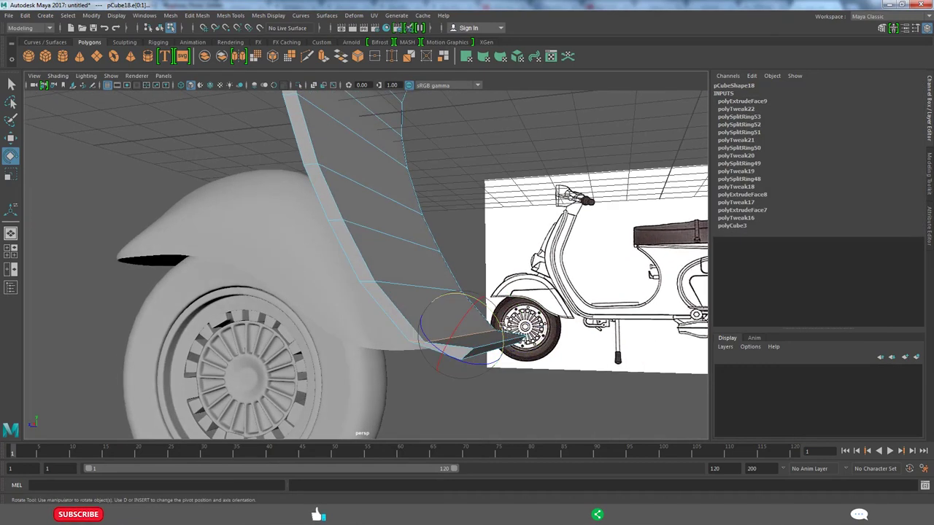
mouse_move(602, 412)
left_mouse_down("alt")
mouse_move(438, 351)
mouse_move(427, 370)
left_mouse_up("alt")
double_click(10, 155)
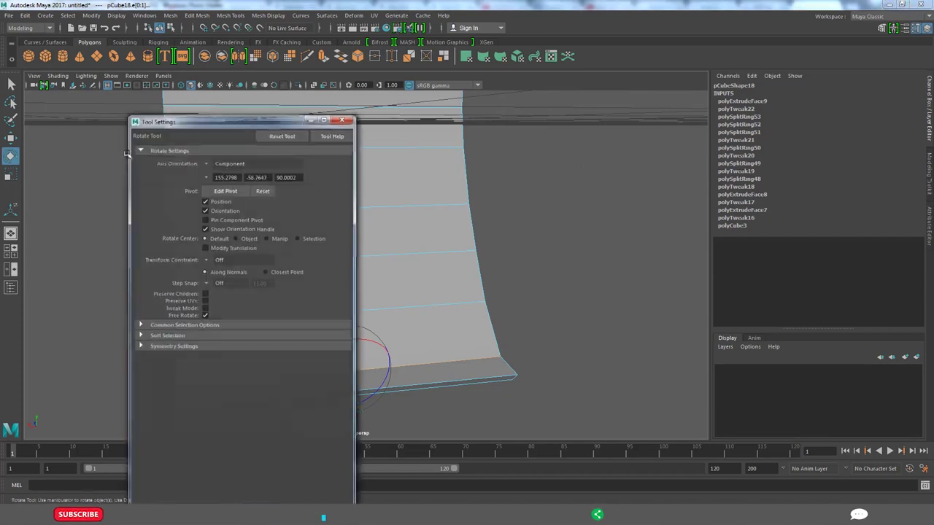
left_click(343, 119)
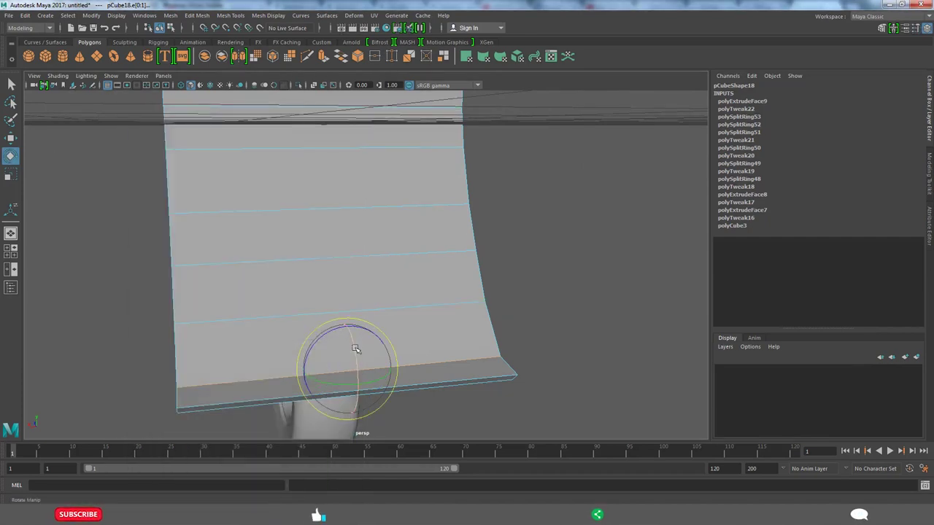
left_click_drag(454, 327, 498, 310, "alt")
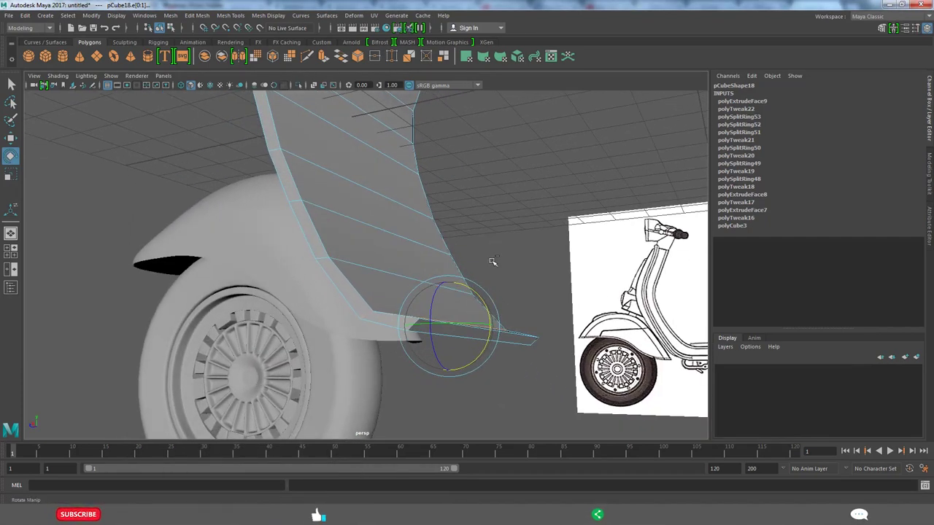
mouse_move(486, 249)
left_mouse_down("alt")
mouse_move(484, 318)
mouse_move(516, 370)
mouse_move(499, 381)
left_mouse_up("alt")
Reselect the strip in face mode and extrude its end face back along the floor line.
key("r")
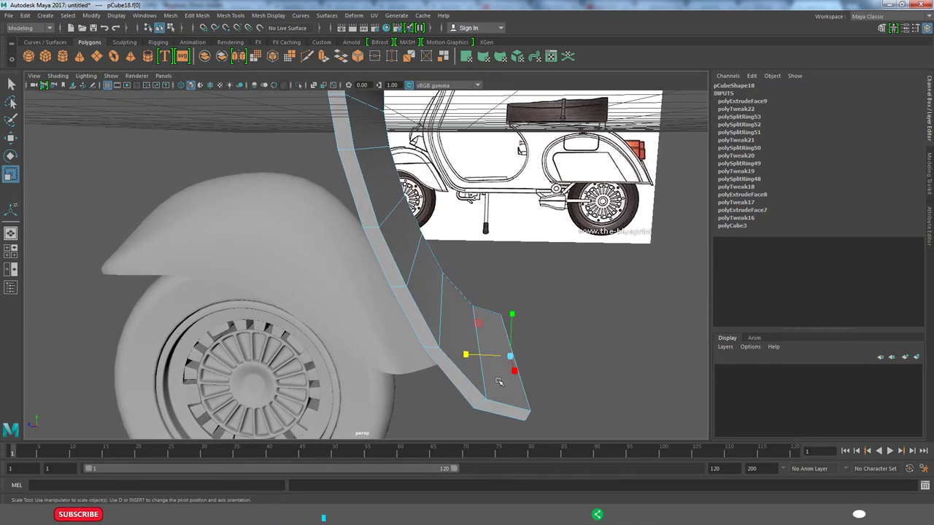
scroll(472, 359, "down", 5)
key("space")
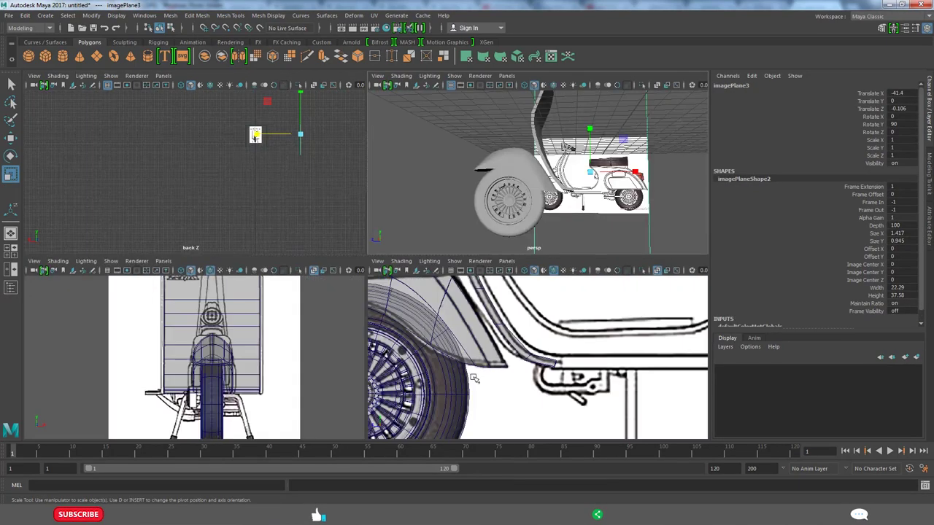
key("space")
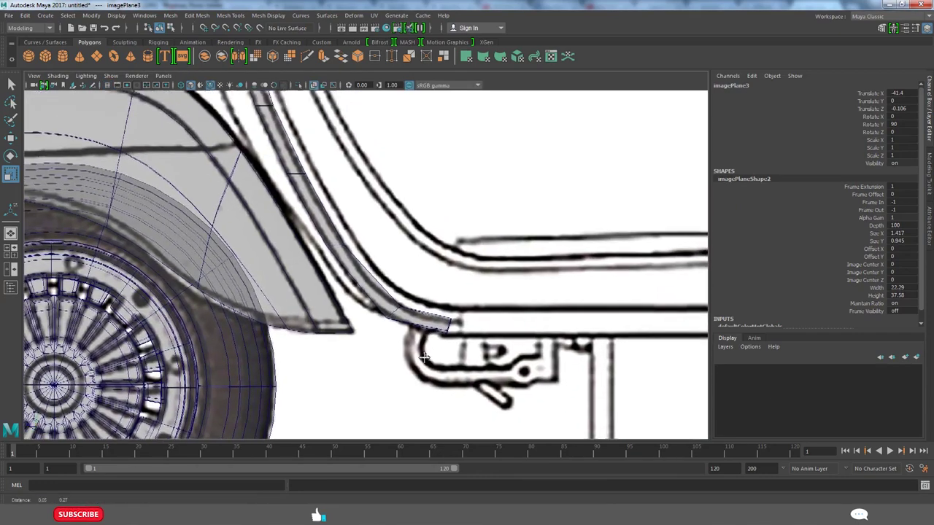
scroll(288, 326, "up", 4)
left_click(288, 327)
middle_click_drag(288, 326, 425, 413, "alt")
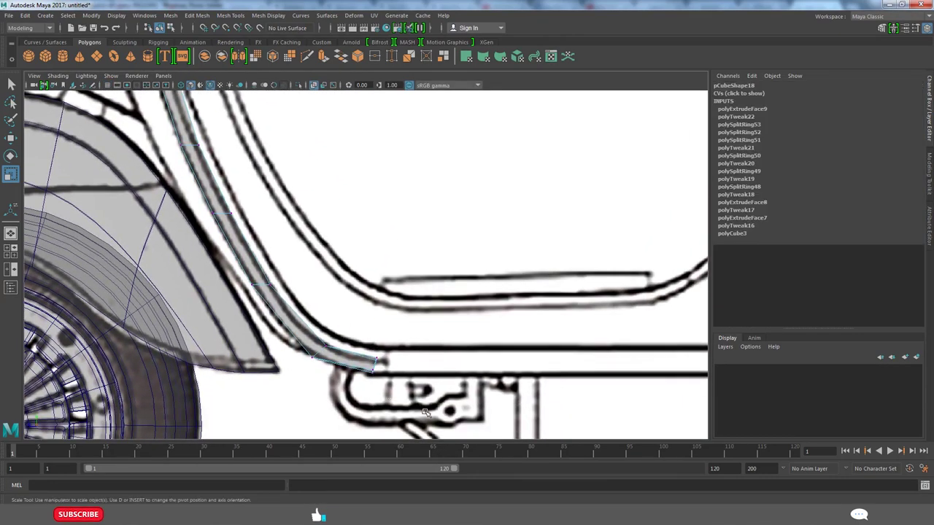
scroll(472, 360, "down", 4)
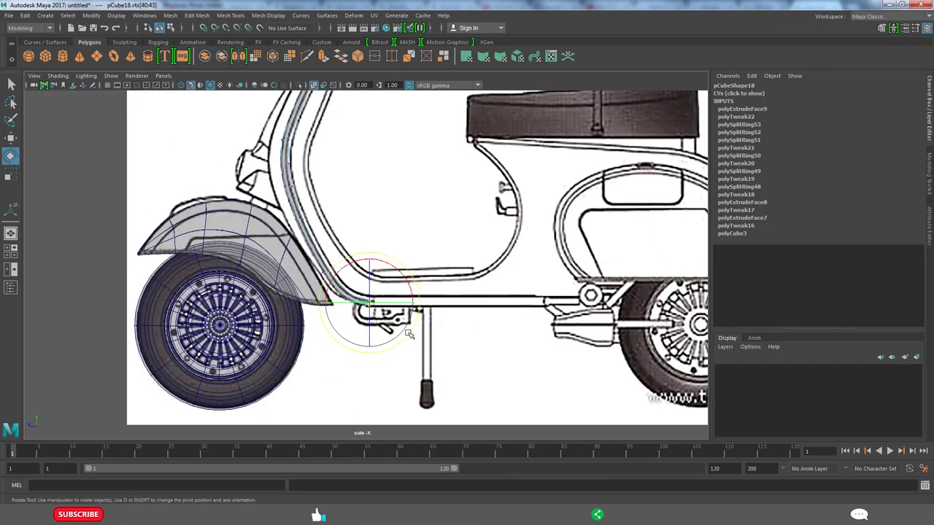
key("F11")
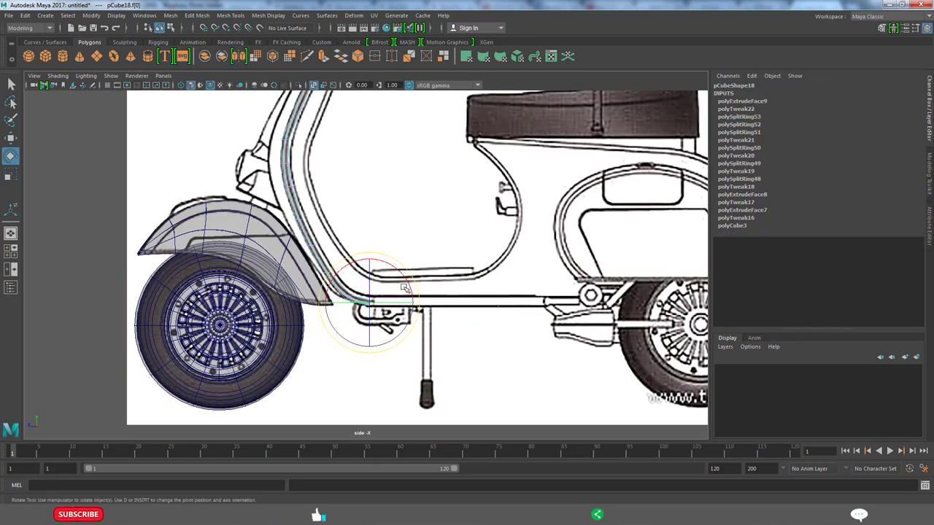
key("w")
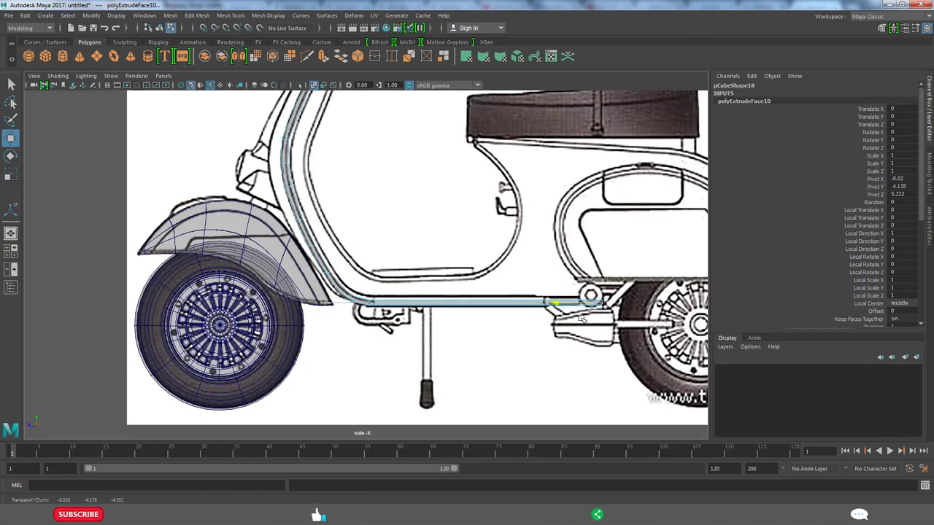
Orbit the perspective view around the leg shield and select an edge on its curved surface.
scroll(525, 305, "down", 5)
key("space")
key("space")
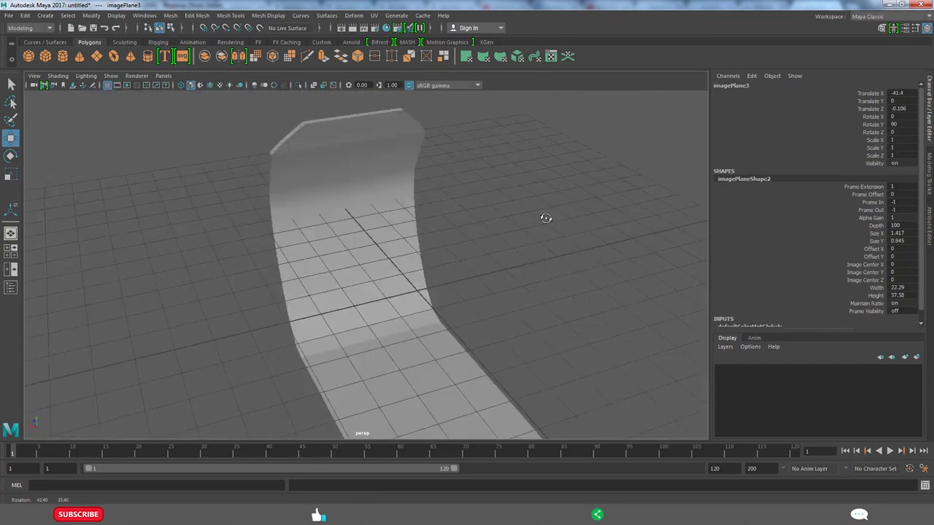
mouse_move(542, 217)
left_mouse_down("alt")
mouse_move(524, 205)
mouse_move(573, 202)
mouse_move(521, 229)
left_mouse_up("alt")
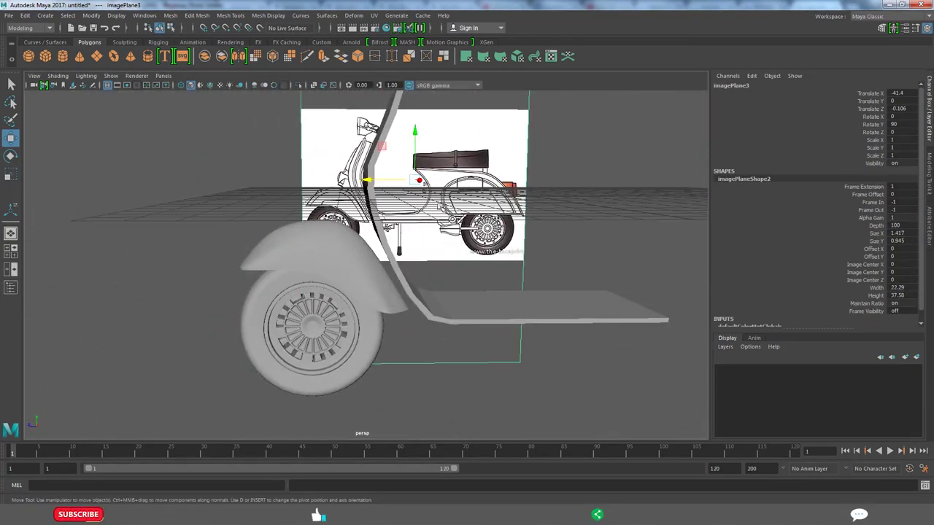
key("space")
key("space")
scroll(411, 271, "down", 2)
key("space")
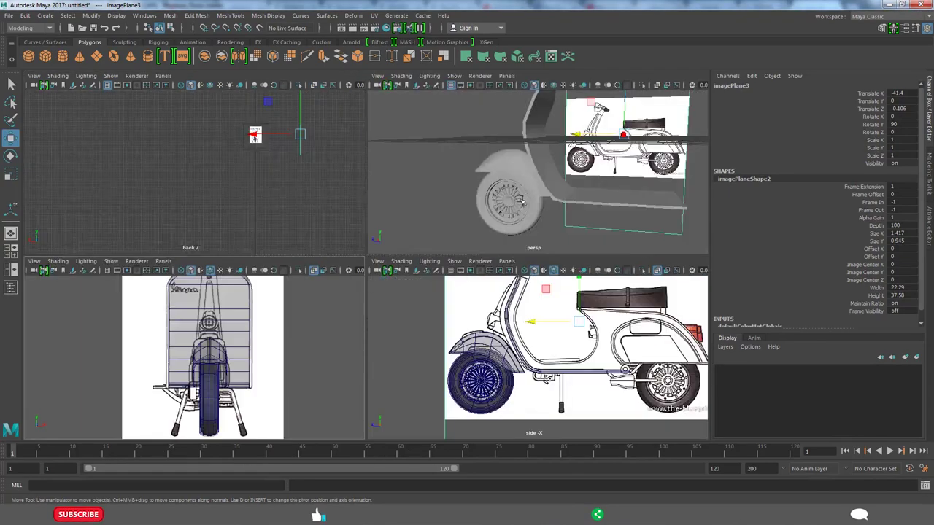
key("space")
left_click_drag(467, 182, 442, 195, "alt")
right_click_drag(442, 196, 443, 172)
left_click(452, 197)
left_click_drag(453, 197, 433, 180, "alt")
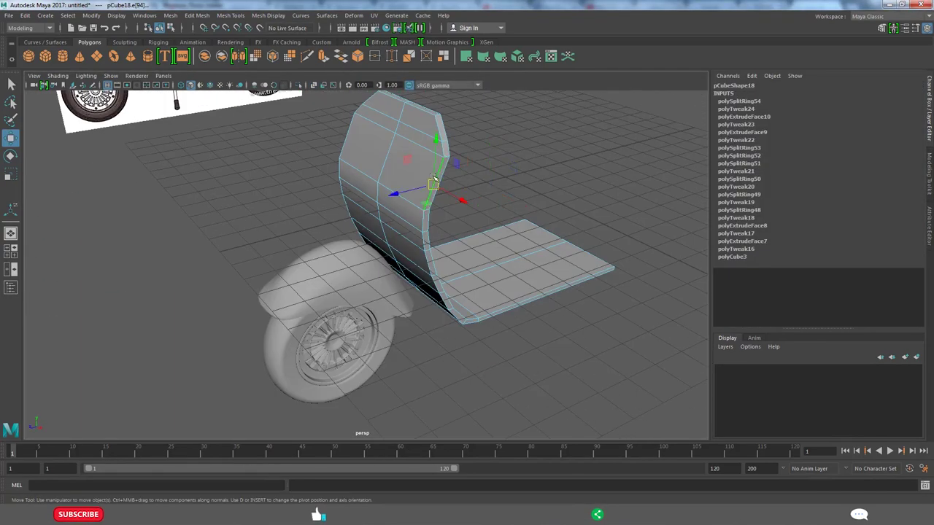
left_click_drag(522, 208, 467, 175, "alt")
Apply Edit Edge Flow to the selected leg-shield edges and repeat it twice with G.
right_click_drag(459, 167, 459, 146)
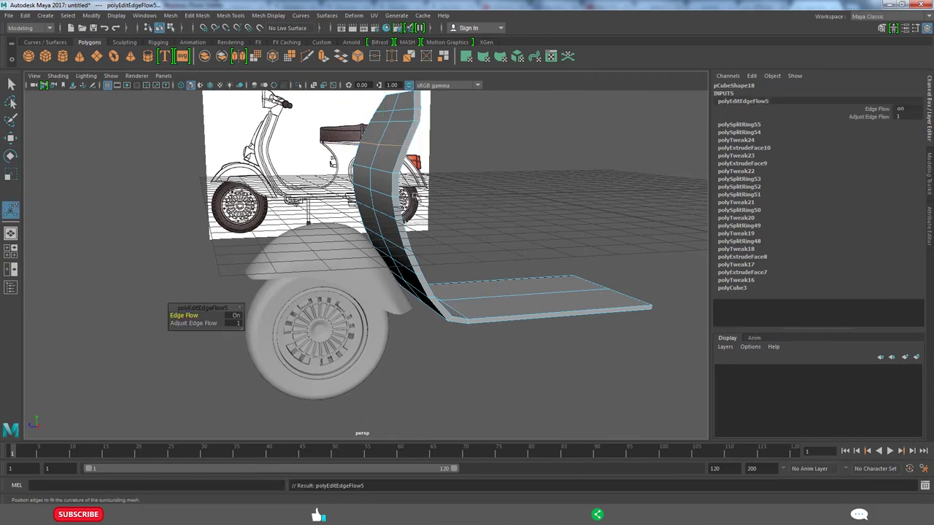
key("q")
left_click(401, 146)
key("space")
key("space")
key("space")
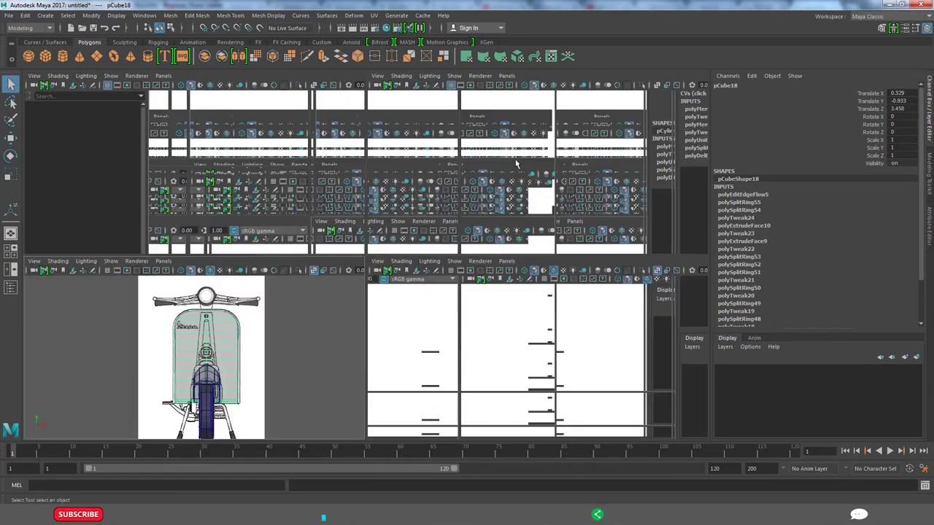
key("space")
left_click_drag(409, 219, 472, 148, "alt")
right_click_drag(472, 148, 473, 188, "shift")
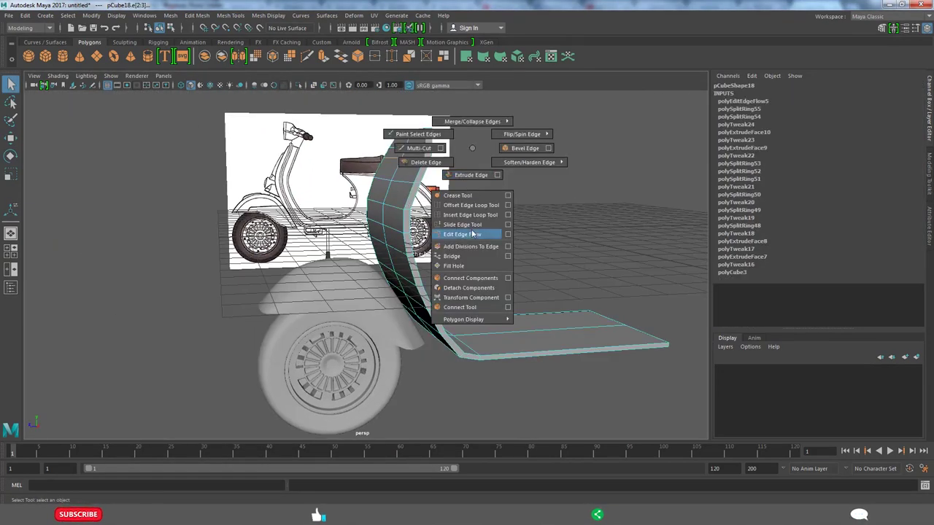
right_click_drag(472, 234, 471, 235, "shift")
key("g")
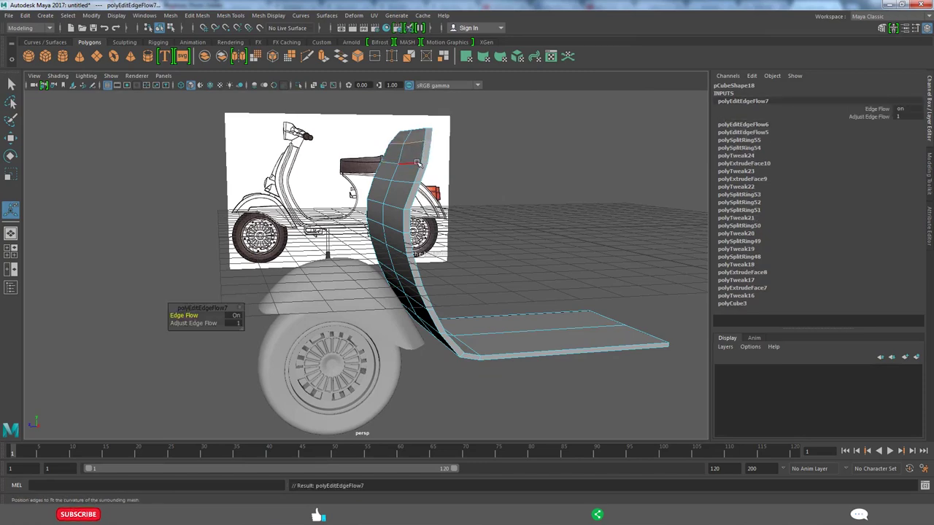
key("g")
Reselect the leg shield and smooth another of its edge loops with Edit Edge Flow.
left_click(475, 153)
left_click(408, 153)
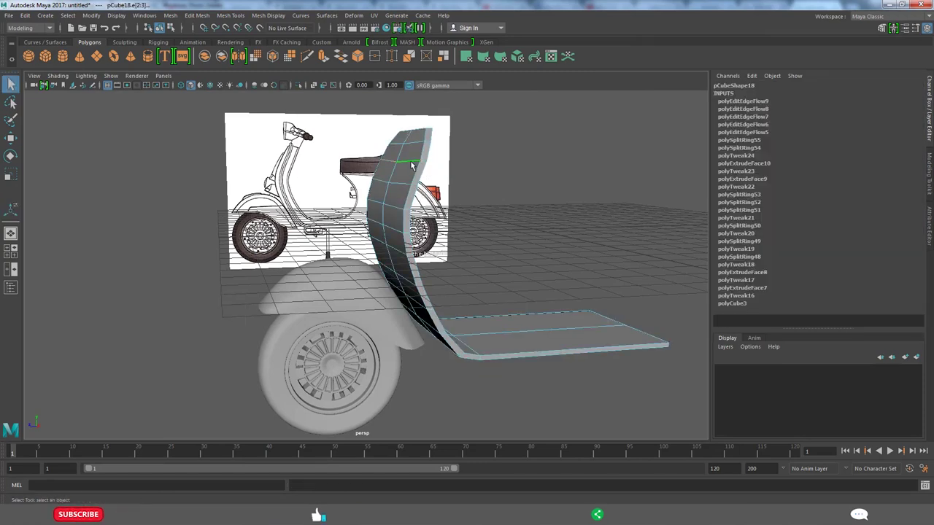
key("g")
left_click_drag(487, 154, 418, 251, "alt")
key("F10")
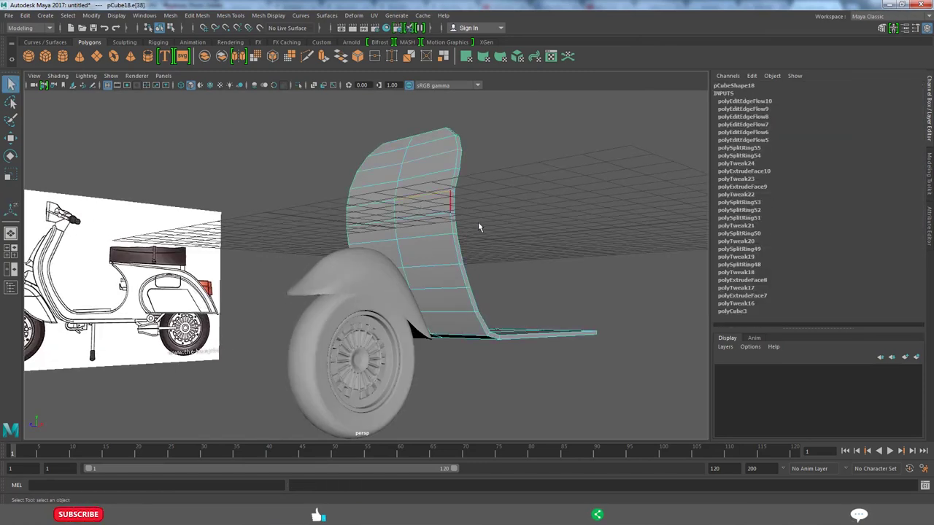
left_click(405, 198)
key("g")
Repeat Edit Edge Flow on the lower and upper leg-shield edge loops.
key("g")
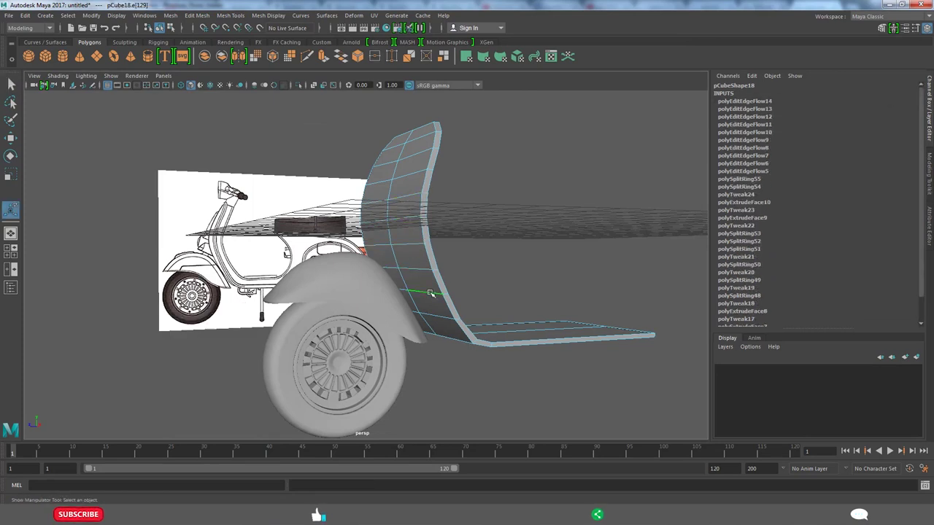
left_click(451, 336)
key("g")
key("g")
key("g")
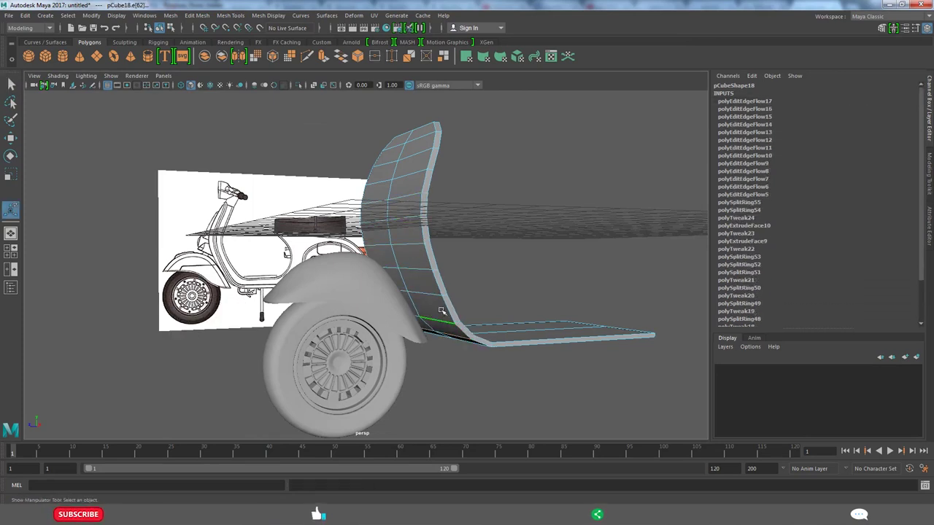
key("g")
key("g")
key("g")
key("g")
left_click(400, 197)
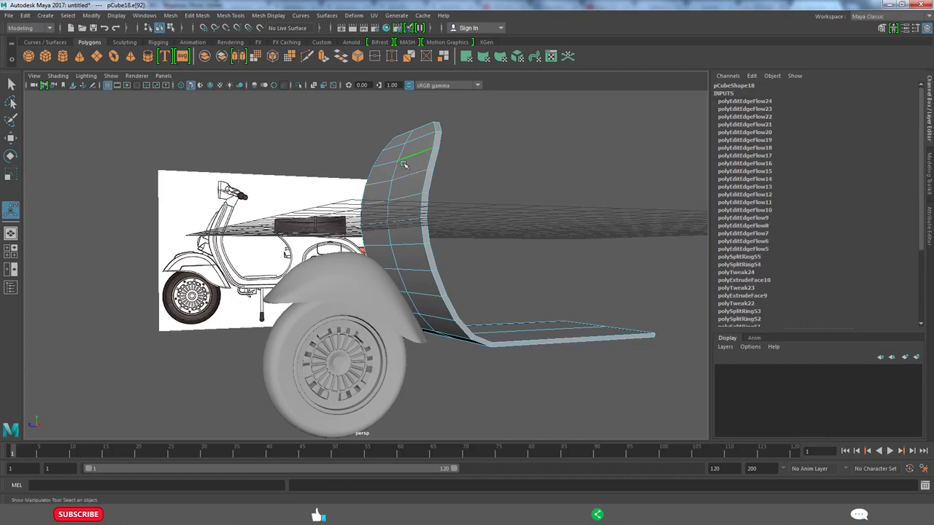
key("F8")
Reselect the leg shield in edge mode and pick a vertical edge loop.
left_click_drag(524, 216, 459, 309, "alt")
left_click(356, 334)
mouse_move(355, 334)
left_mouse_down("alt")
mouse_move(485, 308)
mouse_move(358, 285)
left_mouse_up("alt")
key("F10")
left_click(337, 323)
mouse_move(338, 323)
left_mouse_down("alt")
mouse_move(360, 290)
mouse_move(346, 344)
left_mouse_up("alt")
mouse_move(320, 379)
left_mouse_down("alt")
mouse_move(372, 125)
mouse_move(382, 183)
left_mouse_up("alt")
left_click(378, 183)
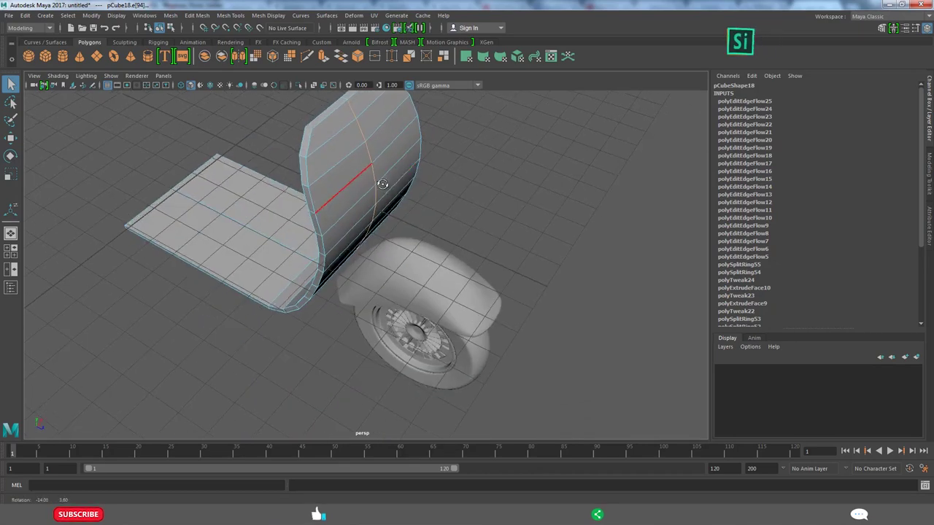
Insert a new edge loop across the leg shield.
key("w")
key("F8")
mouse_move(381, 221)
left_mouse_down("alt")
mouse_move(386, 202)
mouse_move(448, 183)
left_mouse_up("alt")
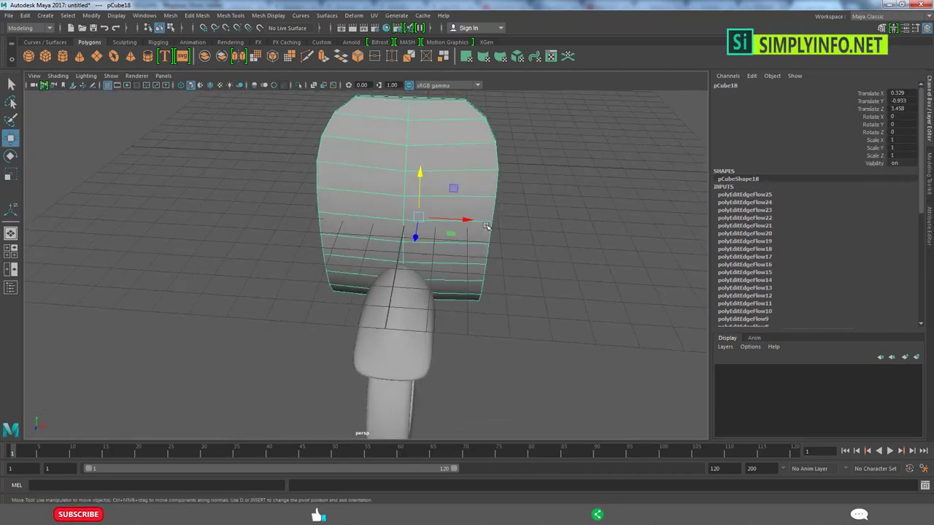
left_click(496, 267)
left_click_drag(496, 267, 420, 203, "alt")
left_click(420, 203)
left_click(392, 228)
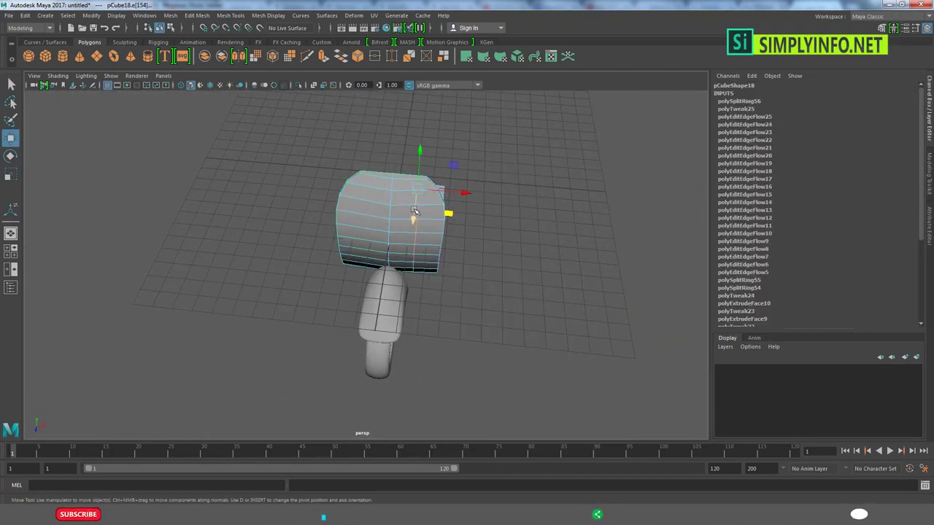
Insert a second edge loop across the leg shield and floorboard, then reselect the mesh.
left_click_drag(460, 191, 359, 194, "alt")
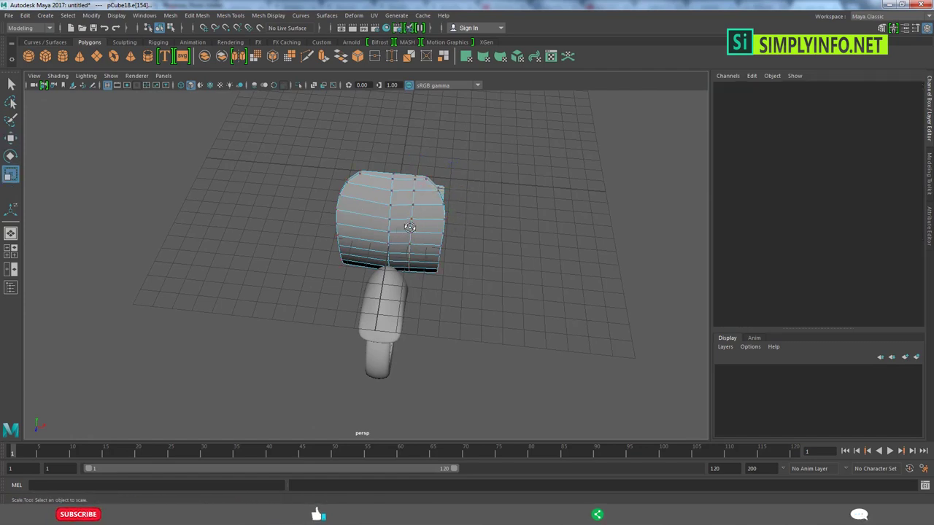
key("r")
left_click(366, 199)
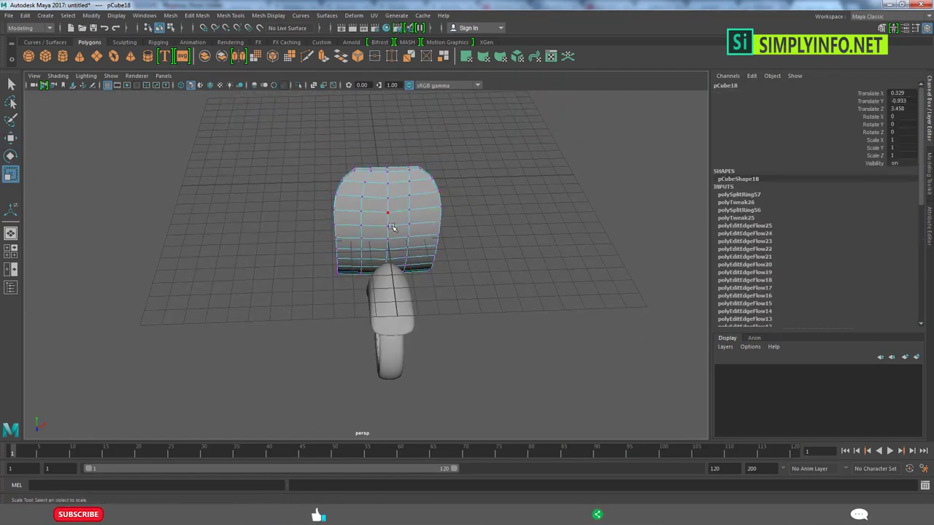
mouse_move(388, 192)
left_mouse_down("alt")
mouse_move(459, 208)
mouse_move(411, 146)
mouse_move(374, 259)
mouse_move(653, 392)
mouse_move(443, 233)
mouse_move(448, 255)
mouse_move(416, 182)
mouse_move(434, 157)
mouse_move(544, 315)
left_mouse_up("alt")
key("w")
mouse_move(499, 279)
left_mouse_down("alt")
mouse_move(508, 245)
mouse_move(407, 313)
left_mouse_up("alt")
left_click(504, 262)
left_click(438, 269)
left_click_drag(438, 269, 486, 294, "alt")
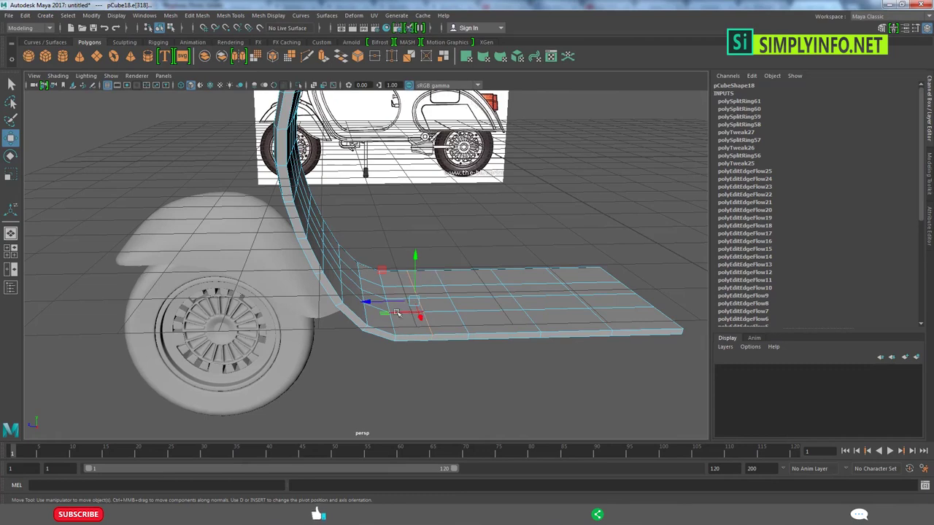
Apply Edit Edge Flow to the picked leg-shield edge.
right_click(429, 230, "shift")
left_click(427, 315)
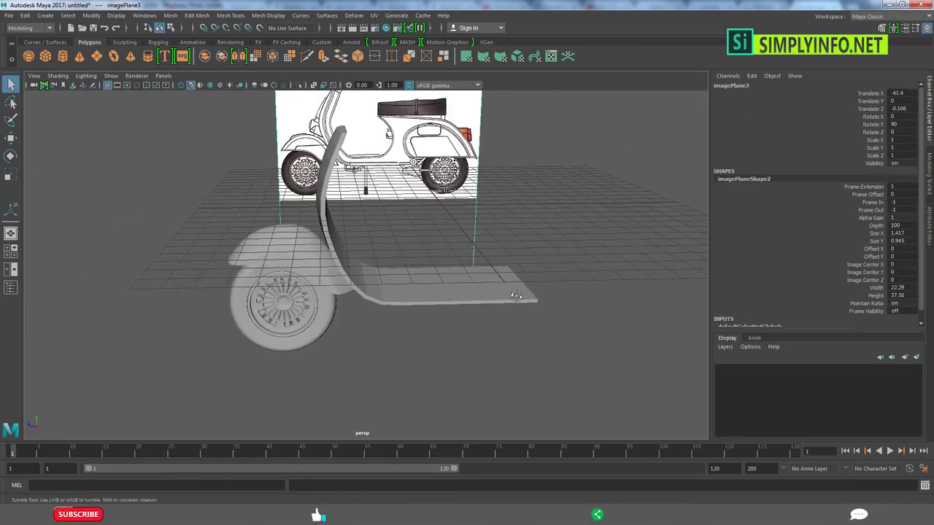
mouse_move(329, 267)
left_mouse_down("alt")
mouse_move(487, 299)
mouse_move(442, 323)
mouse_move(444, 229)
mouse_move(487, 227)
left_mouse_up("alt")
Check the leg shield against the front blueprint, then return to perspective.
key("space")
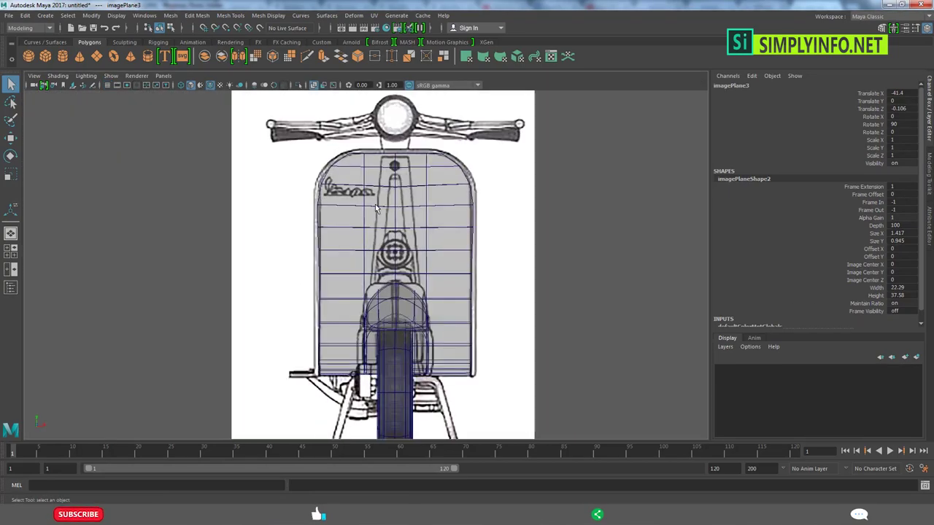
left_click(375, 204)
left_click(504, 211)
left_click(447, 154)
right_click(447, 155)
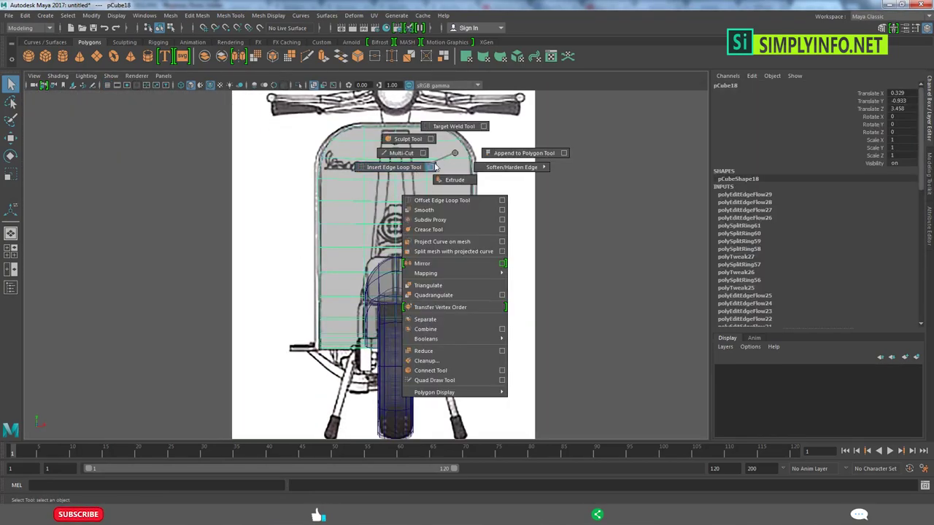
key("space")
key("space")
mouse_move(534, 187)
left_mouse_down("alt")
mouse_move(322, 279)
mouse_move(340, 246)
left_mouse_up("alt")
Pick faces on the leg shield's front and side, then clear the selection.
key("F11")
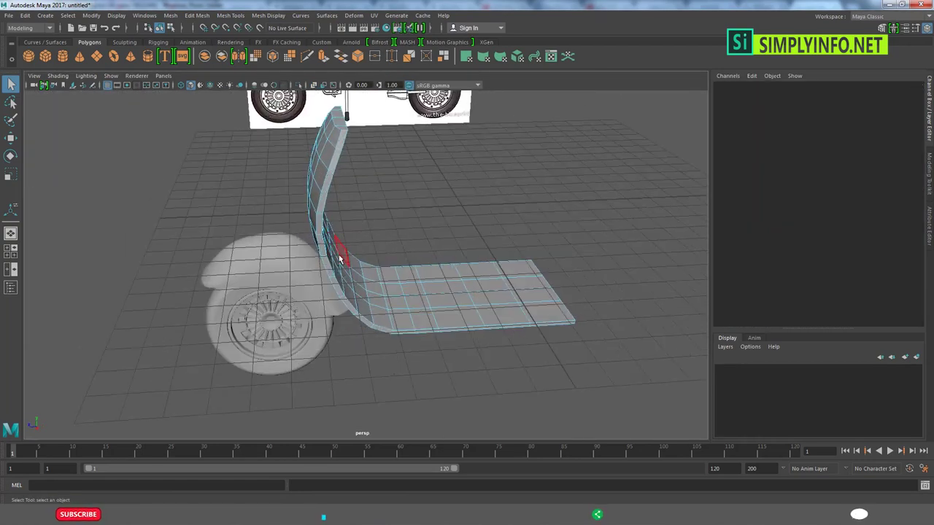
left_click(327, 250)
mouse_move(321, 204)
left_mouse_down("alt")
mouse_move(438, 246)
mouse_move(446, 277)
mouse_move(365, 267)
left_mouse_up("alt")
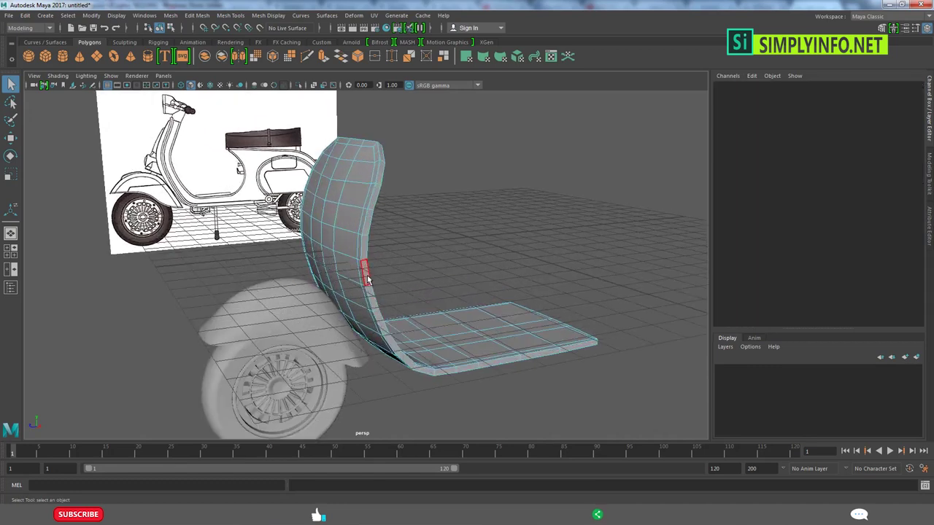
left_click(366, 252)
left_click(546, 319)
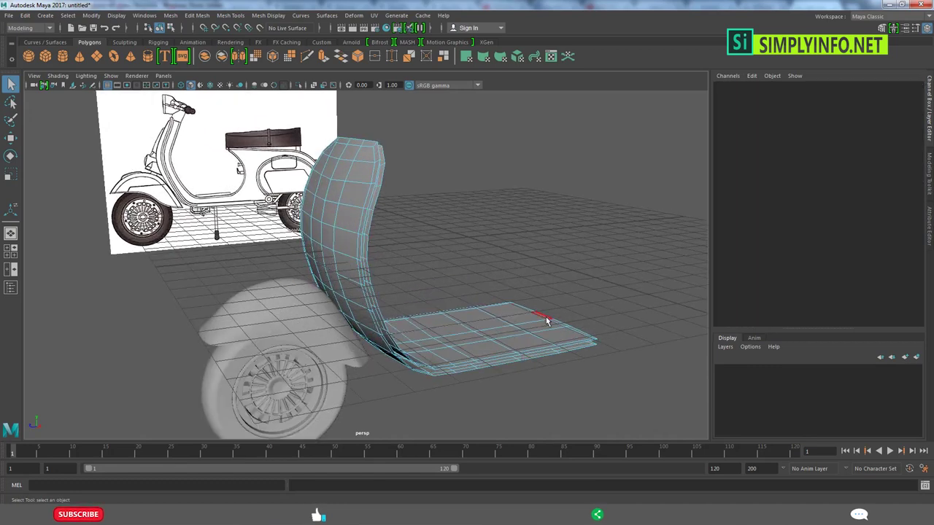
mouse_move(546, 318)
left_mouse_down("alt")
mouse_move(484, 319)
mouse_move(502, 319)
mouse_move(483, 202)
left_mouse_up("alt")
Select and then clear faces at the floorboard's right end, returning to object mode.
left_click(485, 247)
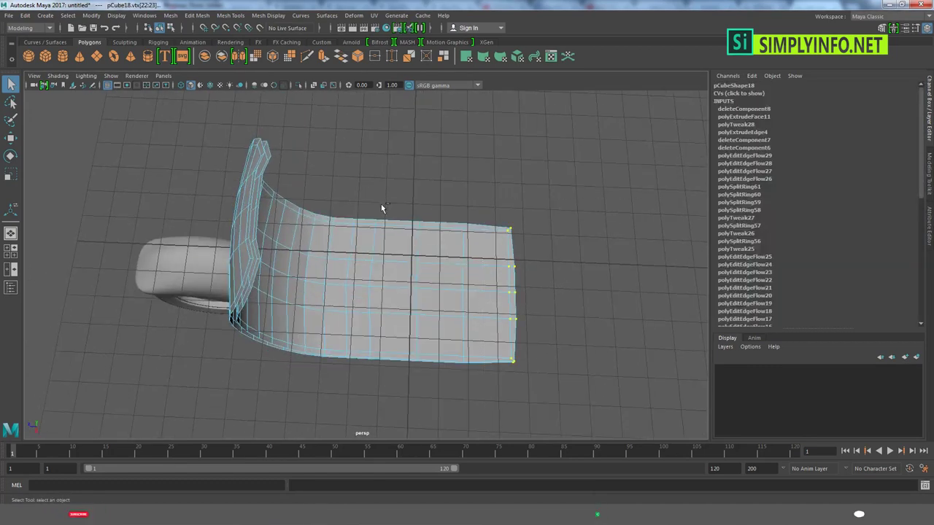
left_click(438, 146)
mouse_move(522, 369)
left_mouse_down()
mouse_move(399, 230)
mouse_move(373, 293)
left_mouse_up()
left_click(483, 403)
left_click(438, 270)
key("F8")
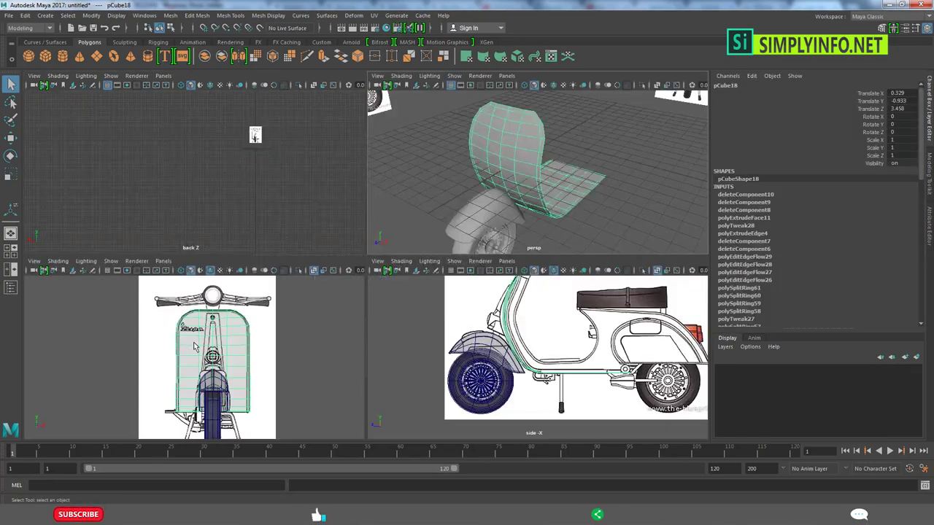
In the front blueprint view, select the vertices along the shield's lower right edge.
key("space")
scroll(367, 248, "up", 3)
middle_click_drag(511, 305, 496, 172, "alt")
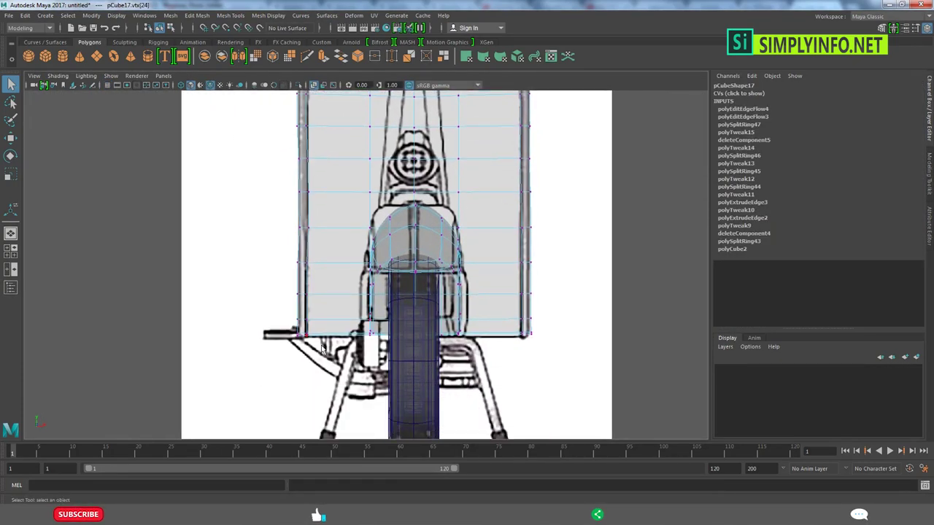
left_click_drag(556, 355, 528, 306)
key("e")
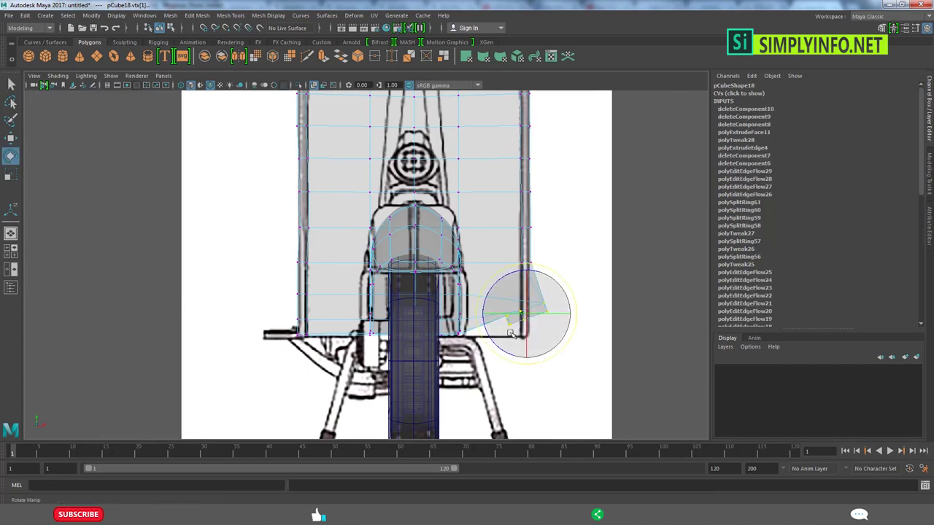
key("w")
Move the selected vertices down onto the front blueprint outline.
scroll(543, 340, "up", 2)
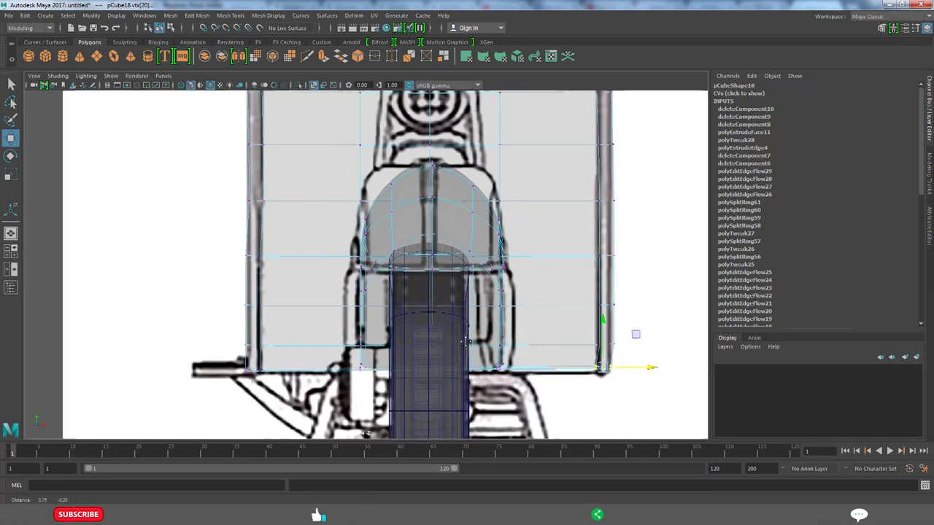
scroll(554, 351, "up", 2)
mouse_move(616, 322)
middle_mouse_down("alt")
mouse_move(632, 302)
mouse_move(643, 329)
mouse_move(553, 335)
middle_mouse_up("alt")
middle_click_drag(612, 359, 613, 267, "alt")
left_click_drag(613, 267, 613, 384)
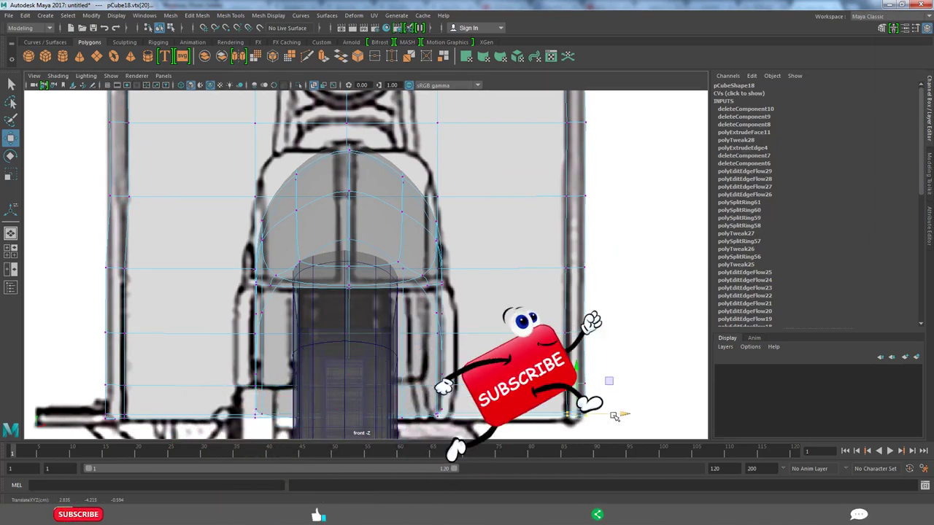
key("F8")
Select the floorboard's far-edge vertices, even them out, and convert to all the mesh's faces.
key("F10")
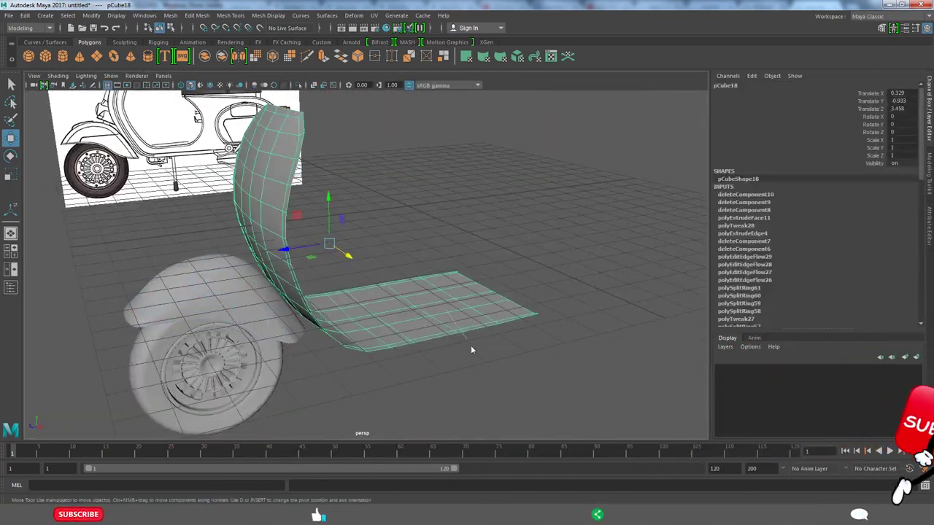
left_click(408, 342)
mouse_move(548, 368)
left_mouse_down("alt")
mouse_move(440, 306)
mouse_move(280, 254)
mouse_move(357, 248)
left_mouse_up("alt")
left_click(342, 323)
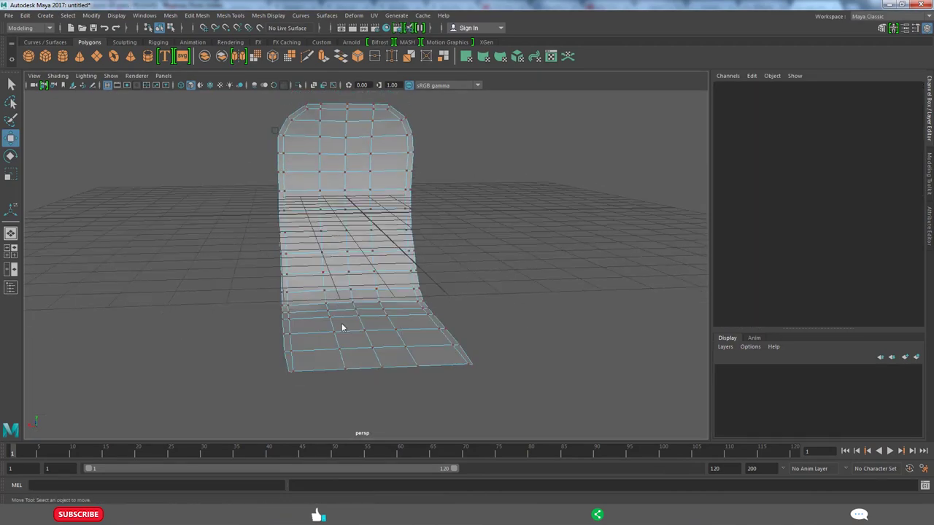
mouse_move(342, 323)
left_mouse_down("alt")
mouse_move(355, 344)
mouse_move(338, 384)
mouse_move(494, 233)
left_mouse_up("alt")
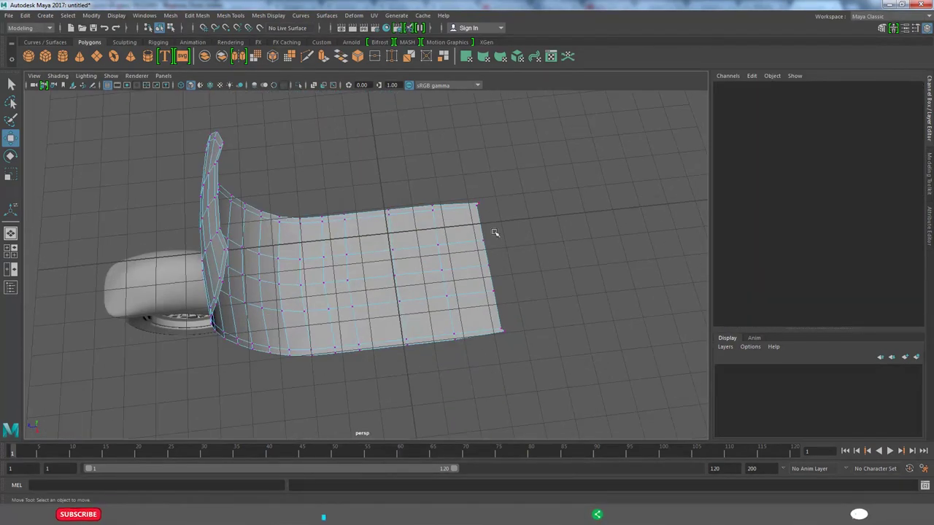
left_click_drag(460, 172, 540, 321)
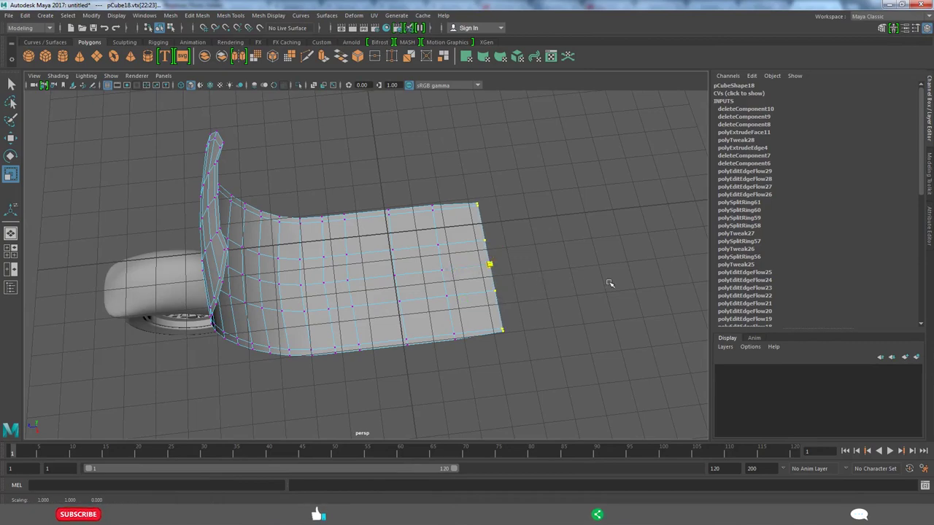
left_click_drag(610, 283, 468, 341, "alt")
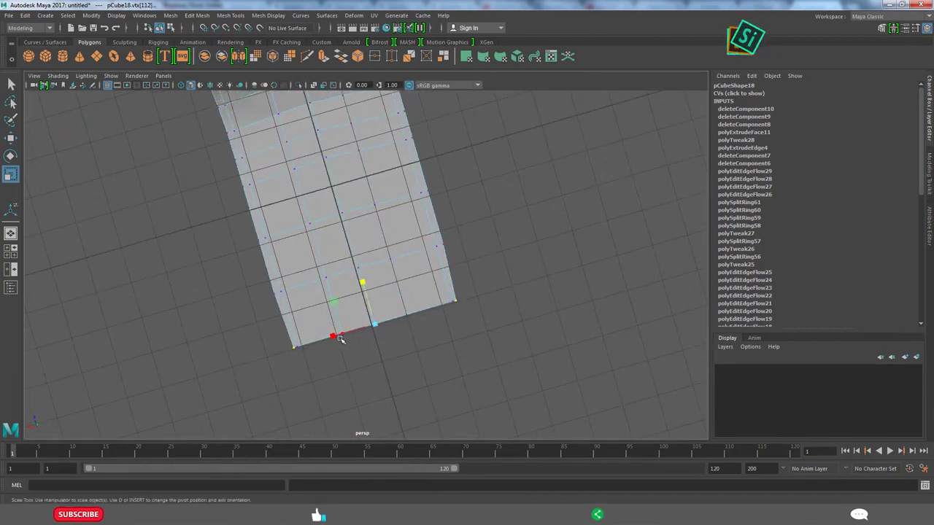
key("F11")
mouse_move(190, 102)
left_mouse_down()
mouse_move(511, 379)
mouse_move(437, 329)
left_mouse_up()
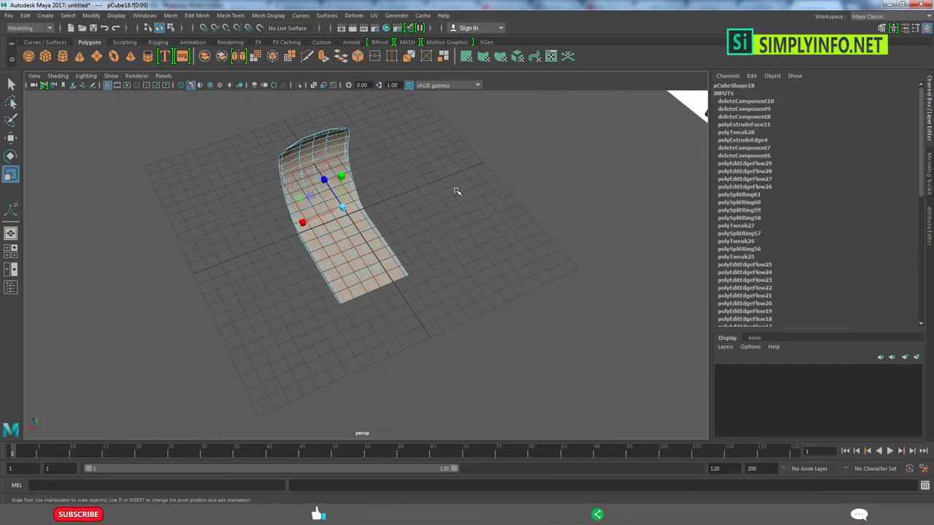
Extrude all the panel's faces to a thickness of about 0.065.
key("ctrl+e")
mouse_move(454, 192)
left_mouse_down("alt")
mouse_move(402, 254)
mouse_move(340, 243)
mouse_move(385, 244)
mouse_move(519, 312)
left_mouse_up("alt")
middle_click_drag(519, 311, 519, 311)
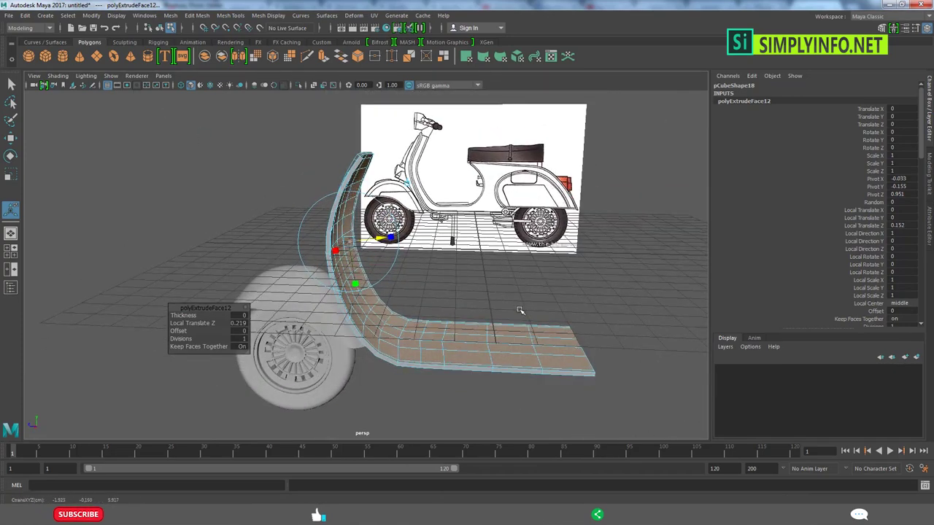
left_click(555, 363)
Select a few faces and the border edge at the thickened strip's edge.
left_click(441, 334)
mouse_move(441, 333)
left_mouse_down("alt")
mouse_move(478, 380)
mouse_move(538, 326)
mouse_move(584, 219)
mouse_move(533, 250)
left_mouse_up("alt")
mouse_move(562, 360)
left_mouse_down("alt")
mouse_move(511, 323)
mouse_move(471, 323)
mouse_move(483, 327)
mouse_move(458, 339)
mouse_move(538, 309)
mouse_move(467, 317)
left_mouse_up("alt")
left_click(452, 275)
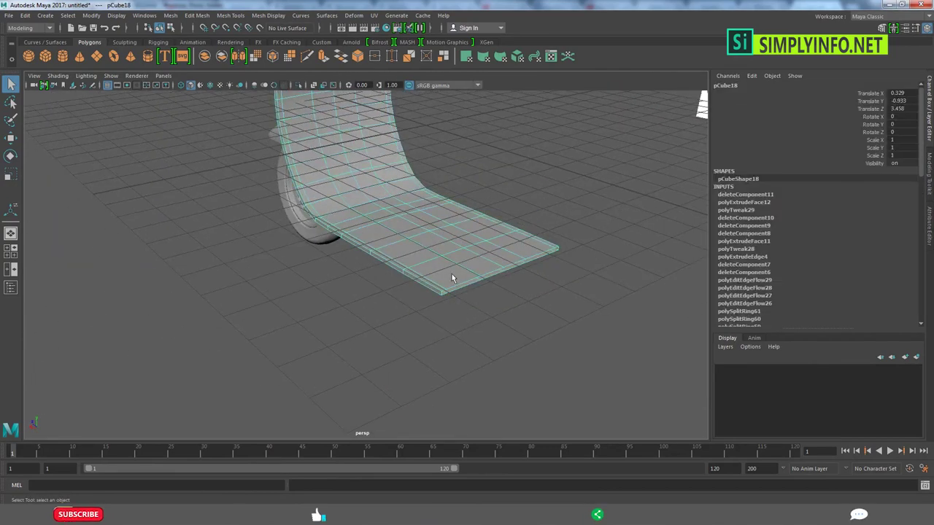
left_click_drag(453, 276, 440, 317, "alt")
left_click(414, 312)
Extrude the selected edge faces, then show the wheel and blueprints again.
left_click_drag(361, 269, 551, 189, "alt")
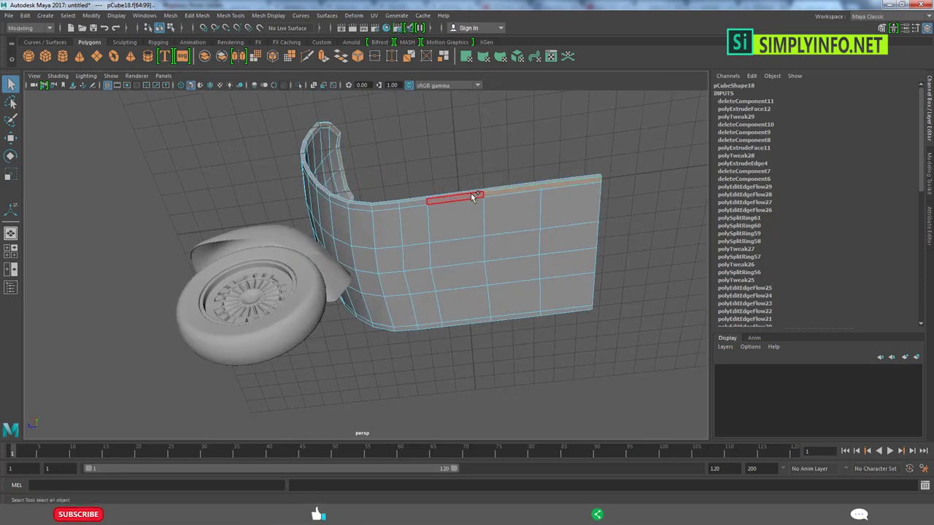
left_click_drag(470, 193, 503, 282, "alt")
right_click_drag(589, 155, 590, 167, "shift")
mouse_move(589, 167)
left_mouse_down("alt")
mouse_move(559, 191)
mouse_move(486, 306)
mouse_move(533, 211)
mouse_move(433, 284)
left_mouse_up("alt")
key("q")
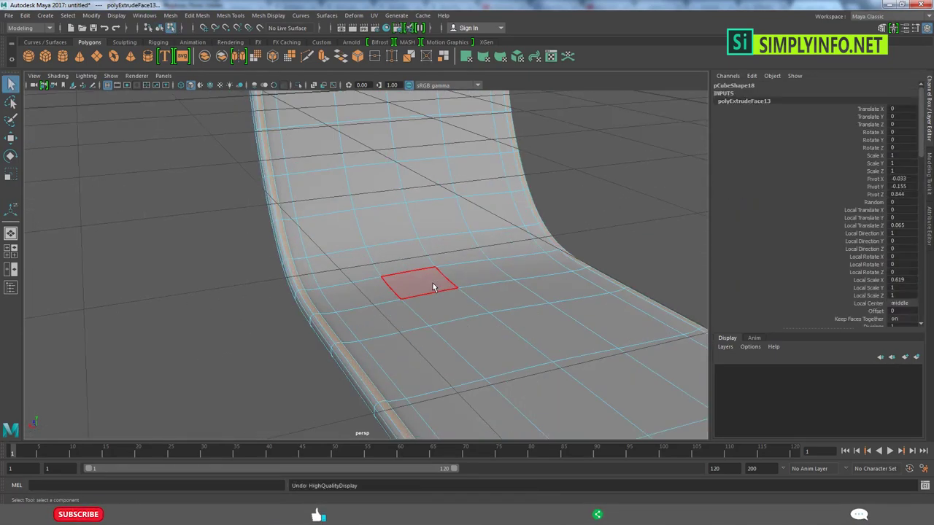
key("ctrl+1")
left_click_drag(481, 286, 535, 365, "alt")
Select the leg shield and insert a vertical edge loop near its rim.
left_click(537, 327)
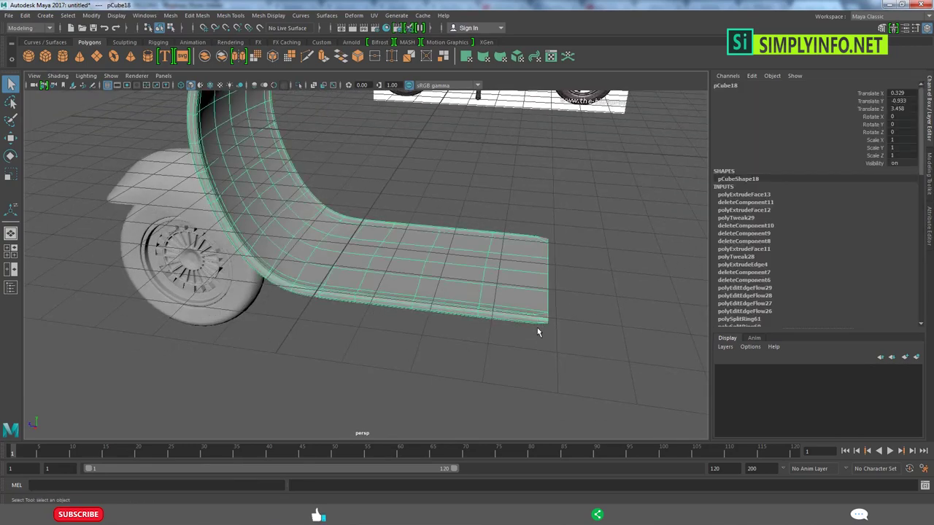
mouse_move(540, 325)
left_mouse_down("alt")
mouse_move(569, 308)
mouse_move(497, 190)
mouse_move(572, 430)
left_mouse_up("alt")
key("F9")
left_click_drag(473, 270, 529, 292, "alt")
right_click_drag(529, 292, 519, 289, "shift")
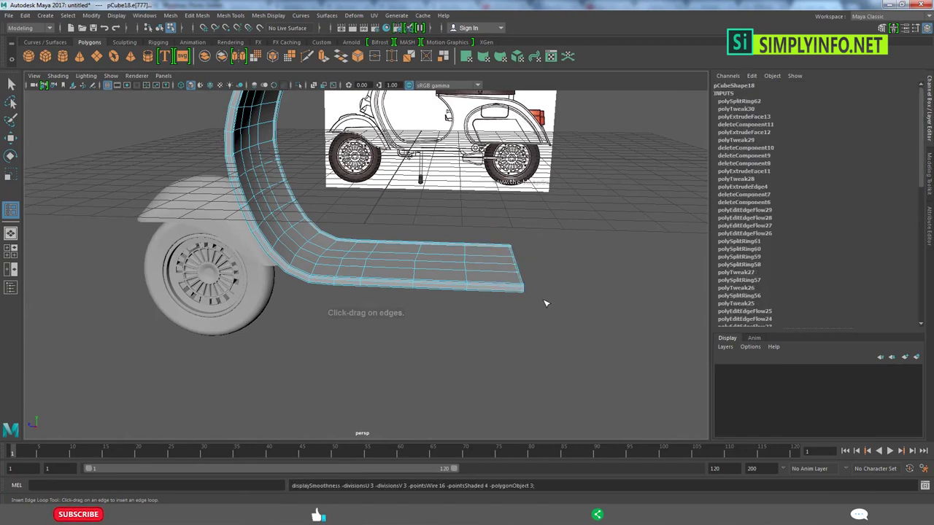
key("w")
mouse_move(503, 287)
left_mouse_down("alt")
mouse_move(511, 292)
mouse_move(473, 286)
mouse_move(375, 306)
mouse_move(363, 291)
mouse_move(404, 306)
mouse_move(369, 305)
left_mouse_up("alt")
left_click(375, 307)
right_click_drag(354, 244, 336, 233, "shift")
mouse_move(335, 234)
left_mouse_down("alt")
mouse_move(365, 308)
mouse_move(348, 297)
mouse_move(379, 319)
mouse_move(343, 365)
mouse_move(343, 324)
left_mouse_up("alt")
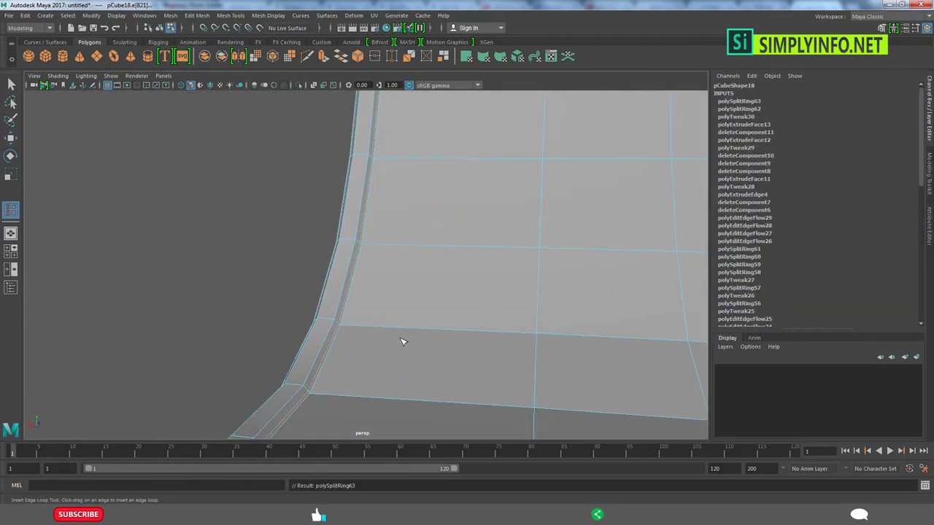
key("w")
left_click_drag(395, 335, 453, 250, "alt")
scroll(460, 334, "down", 5)
mouse_move(460, 333)
left_mouse_down("alt")
mouse_move(603, 224)
mouse_move(528, 302)
mouse_move(559, 329)
mouse_move(619, 308)
mouse_move(438, 291)
mouse_move(325, 259)
left_mouse_up("alt")
Undo the stray corner edge loops and insert a new loop along the shield rim.
left_click(528, 302)
left_click(325, 259)
right_click_drag(325, 259, 475, 251, "shift")
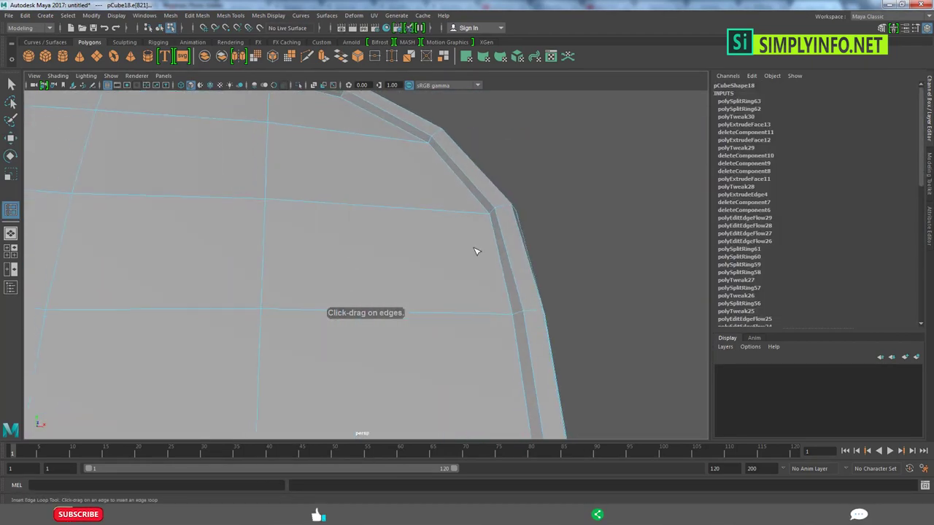
scroll(519, 296, "down", 5)
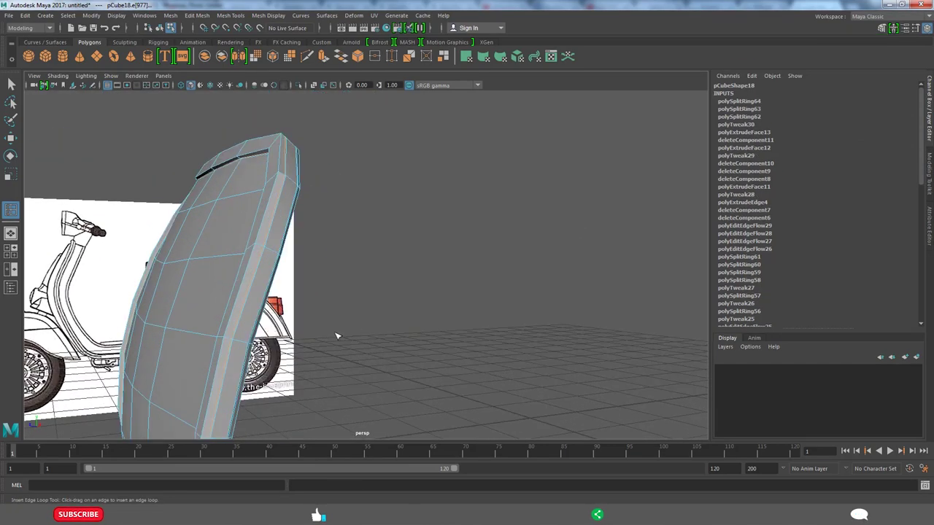
mouse_move(336, 342)
left_mouse_down("alt")
mouse_move(387, 319)
mouse_move(308, 318)
mouse_move(328, 332)
left_mouse_up("alt")
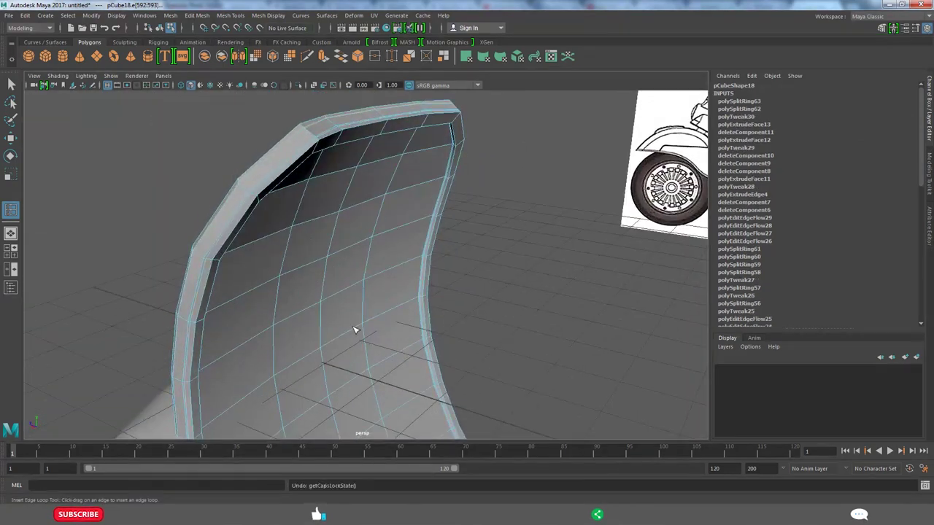
key("ctrl+z")
key("ctrl+z")
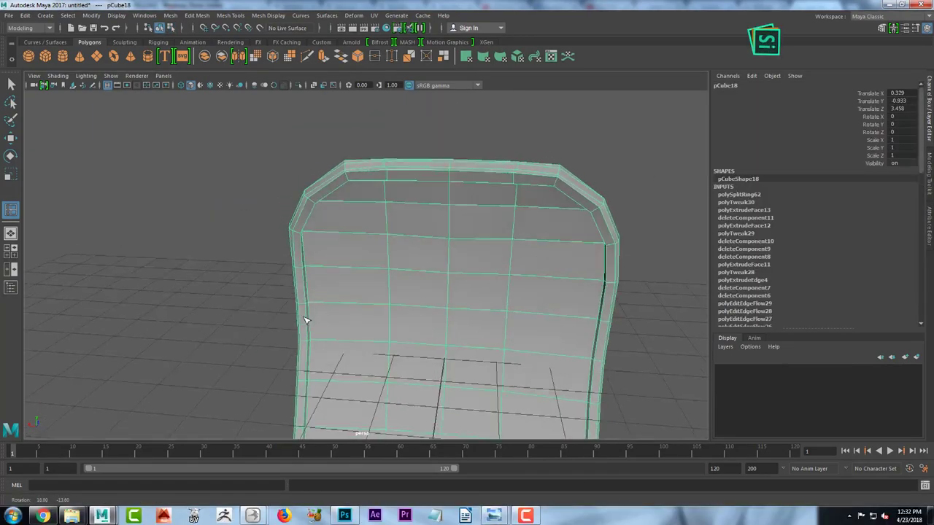
left_click_drag(369, 307, 406, 319, "alt")
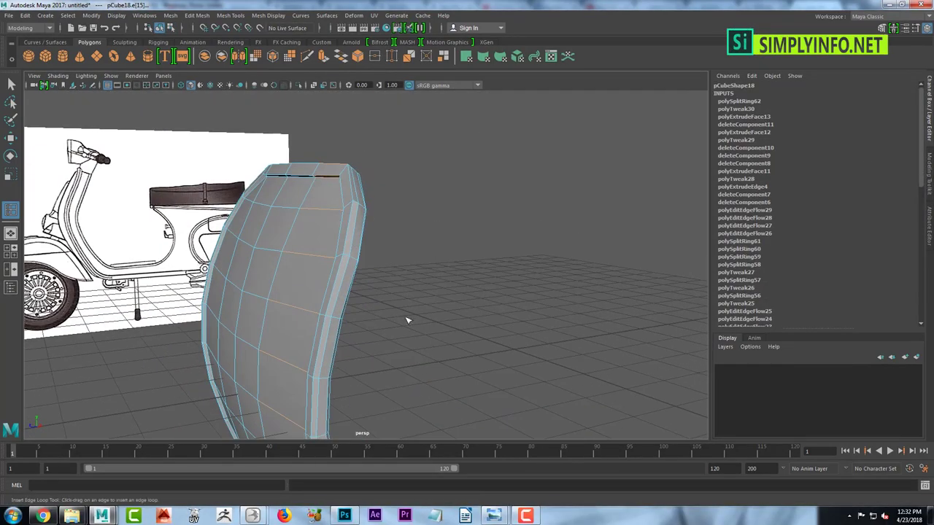
scroll(550, 273, "up", 5)
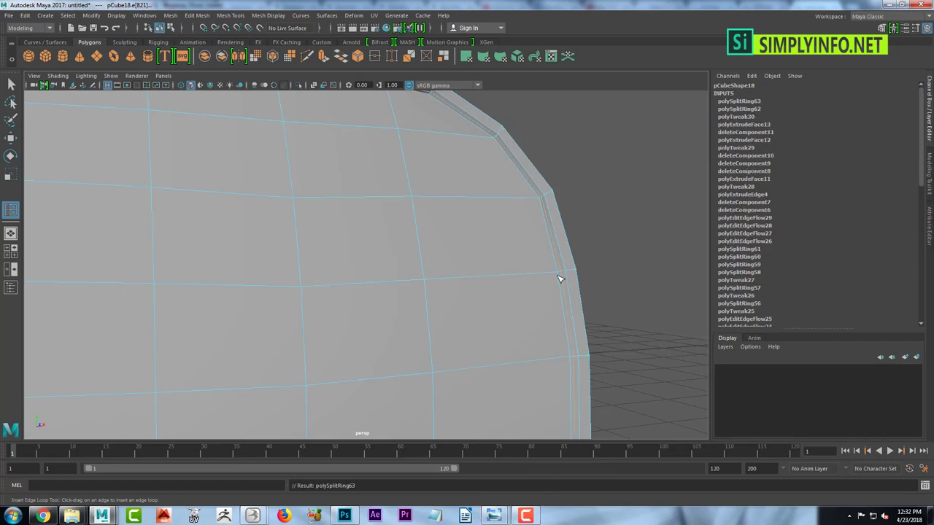
key("ctrl+z")
left_click(562, 275)
left_click_drag(562, 275, 488, 344, "alt")
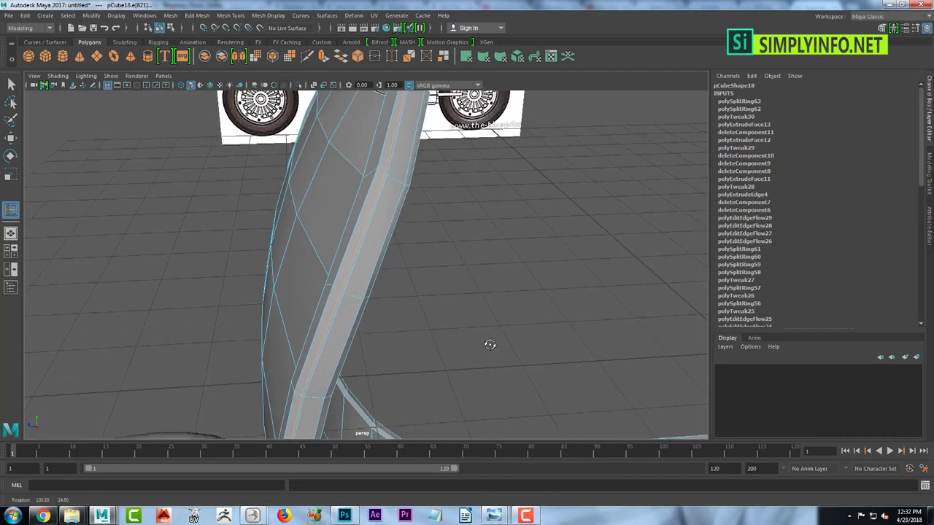
scroll(573, 328, "up", 5)
left_click_drag(573, 327, 483, 326, "alt")
Inspect the leg shield with smooth preview, then turn smoothing back off.
key("3")
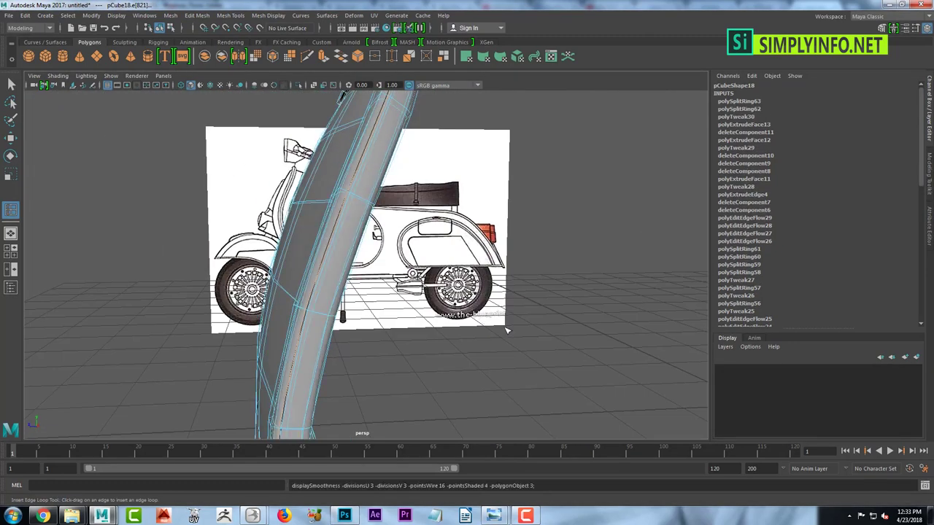
key("F8")
left_click_drag(340, 96, 511, 365, "alt")
scroll(510, 365, "down", 5)
scroll(252, 340, "up", 5)
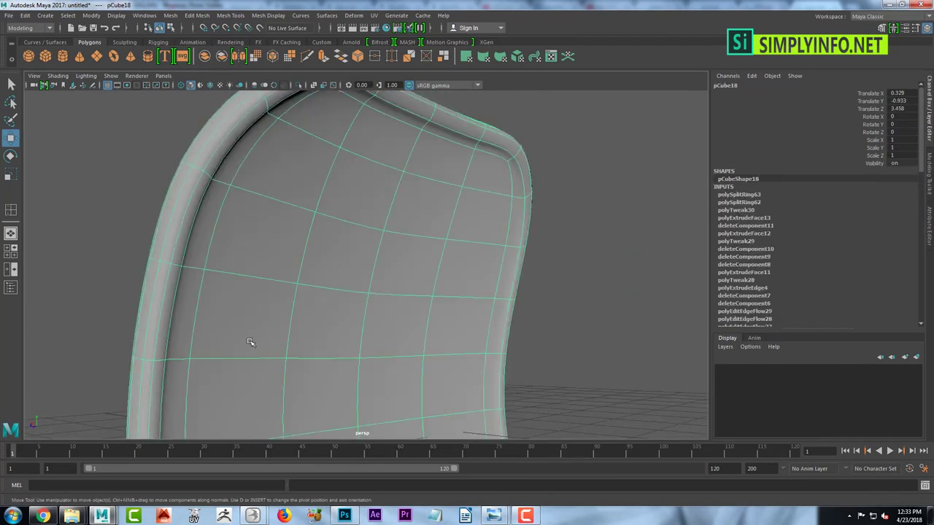
scroll(296, 311, "up", 3)
key("1")
Insert a vertical edge loop across the leg shield and restore the smooth preview.
key("y")
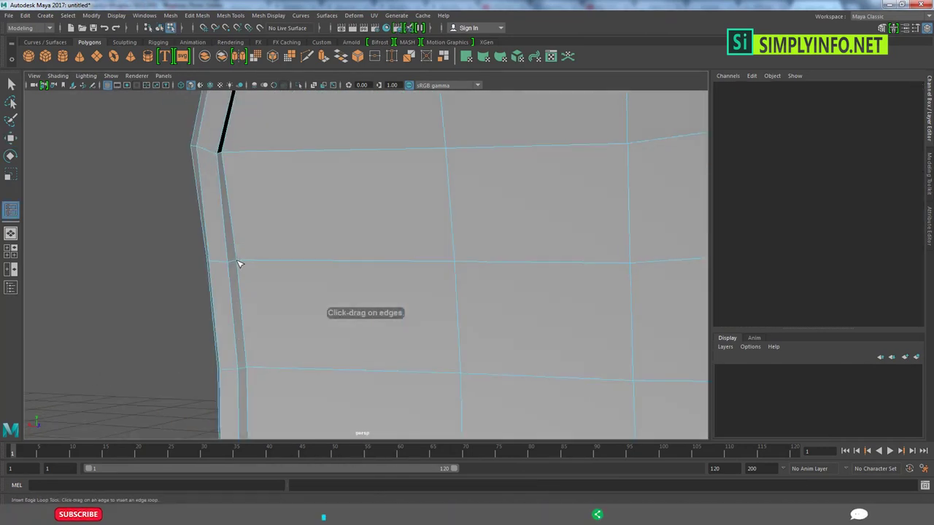
left_click(240, 261)
scroll(249, 295, "down", 3)
key("3")
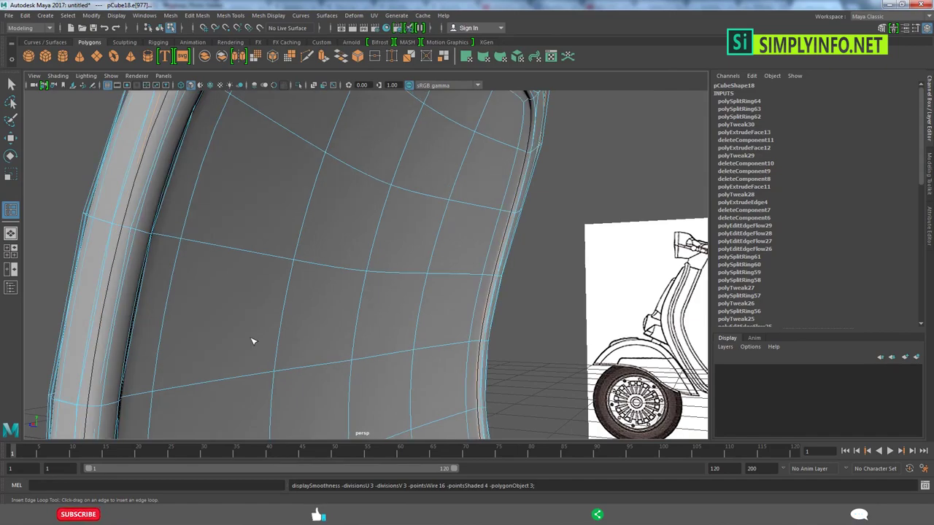
key("F8")
key("w")
scroll(253, 340, "down", 3)
left_click(476, 293)
Select the side blueprint and switch through the side and front blueprint ortho views.
left_click_drag(475, 294, 590, 314, "alt")
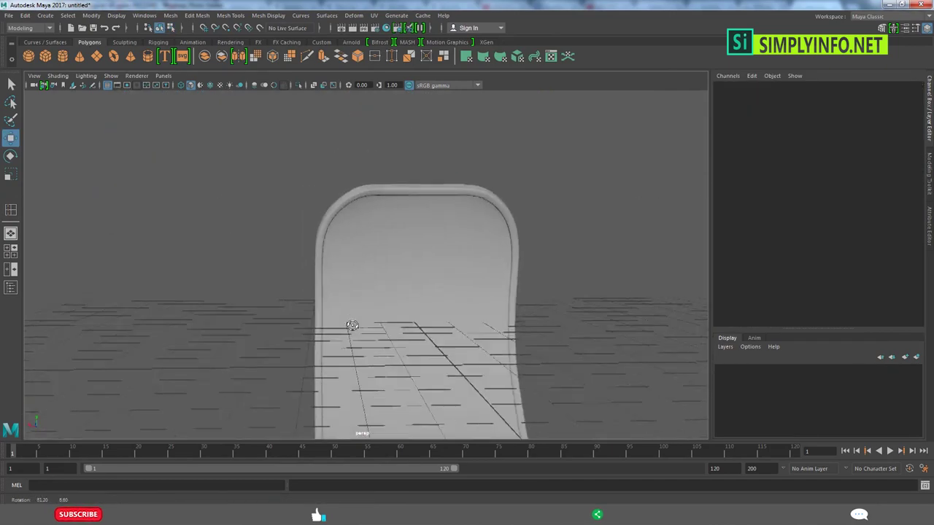
scroll(425, 339, "down", 3)
left_click_drag(425, 339, 445, 321, "alt")
left_click(440, 384)
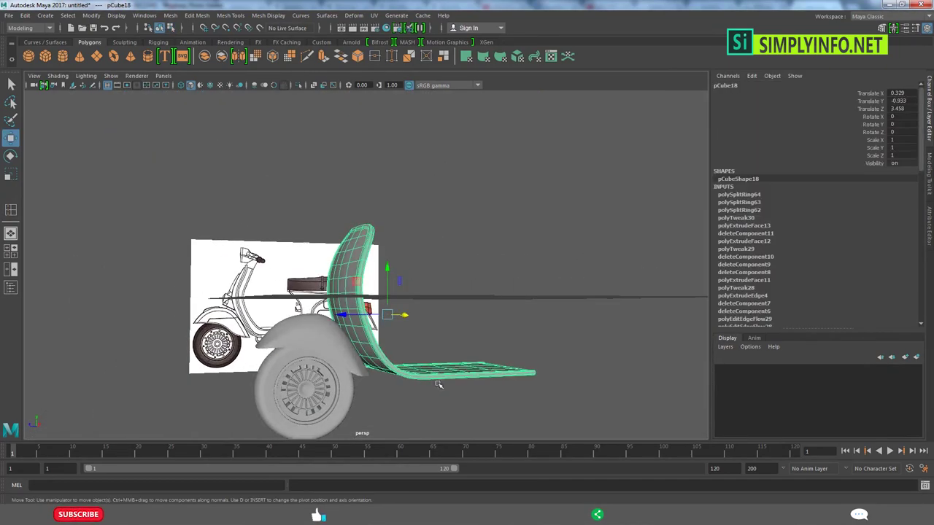
key("space")
scroll(355, 348, "up", 3)
scroll(372, 354, "up", 2)
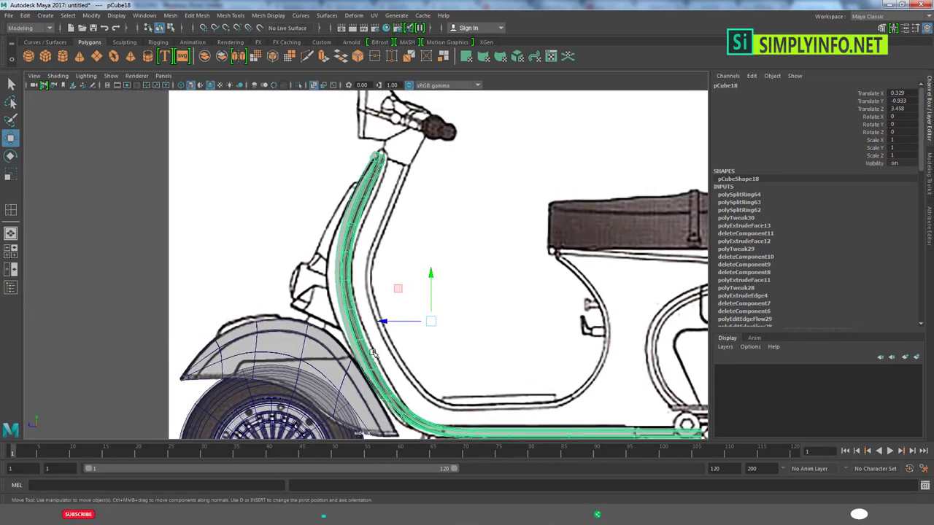
key("space")
key("space")
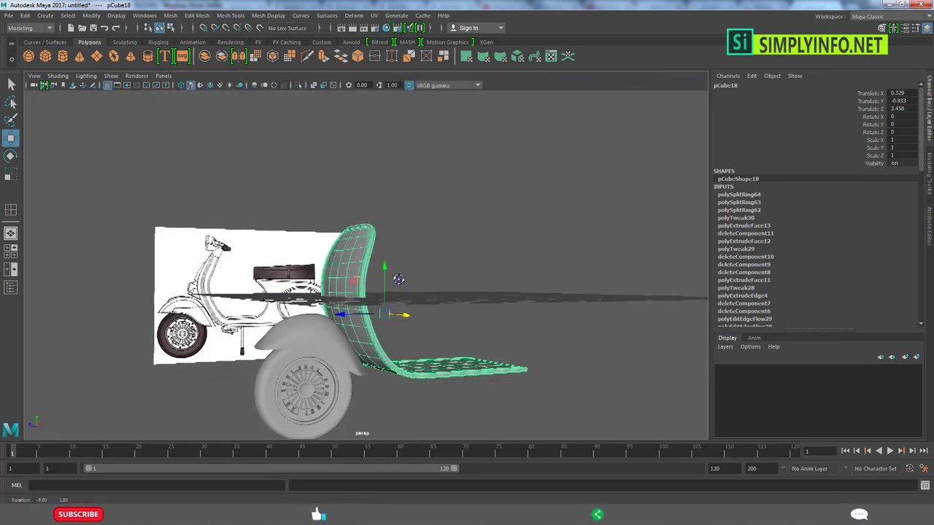
scroll(431, 335, "up", 2)
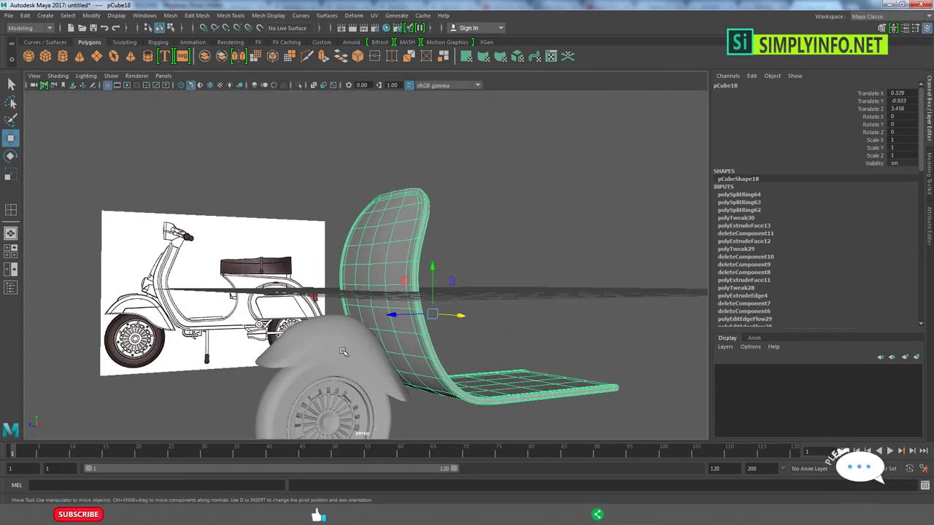
scroll(342, 352, "down", 2)
left_click(431, 234)
left_click_drag(430, 233, 467, 241, "alt")
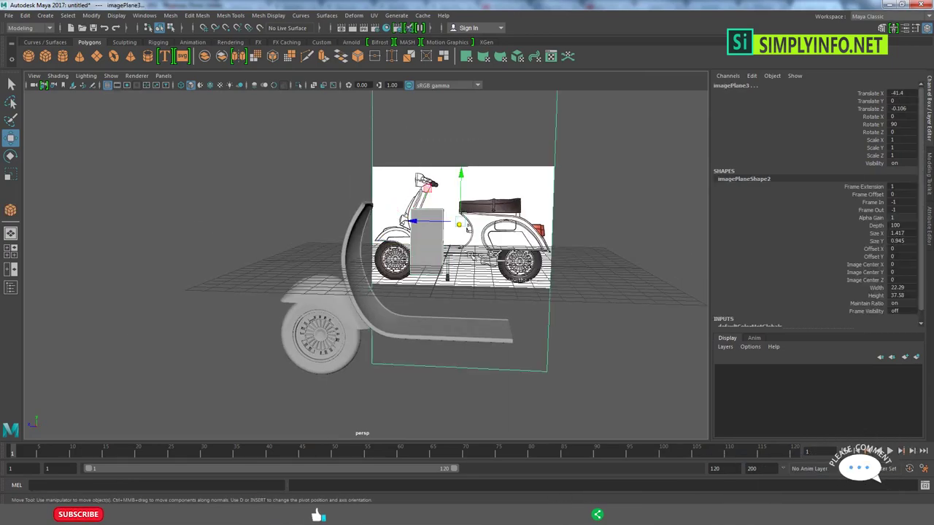
key("space")
key("space")
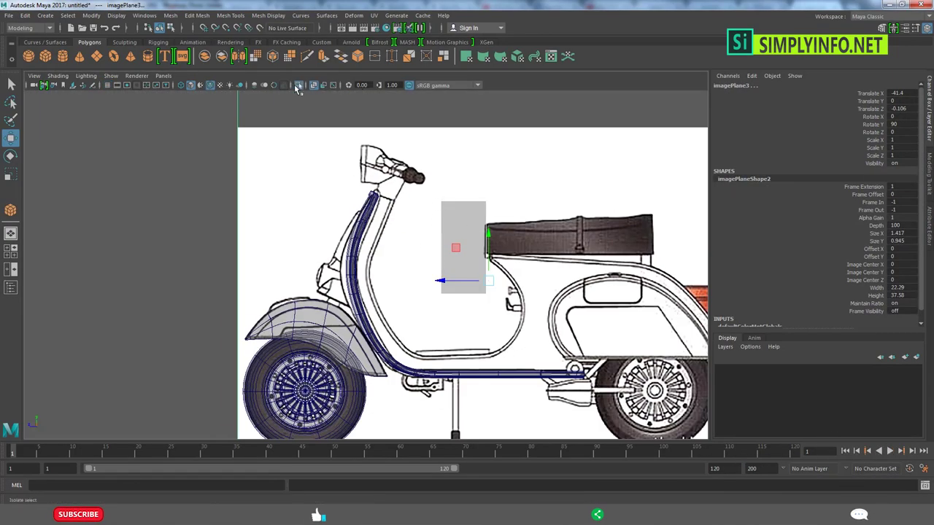
key("space")
key("space")
In the front view, scale the new box's top vertices in to the steering column width.
scroll(413, 292, "up", 1)
left_click(372, 248)
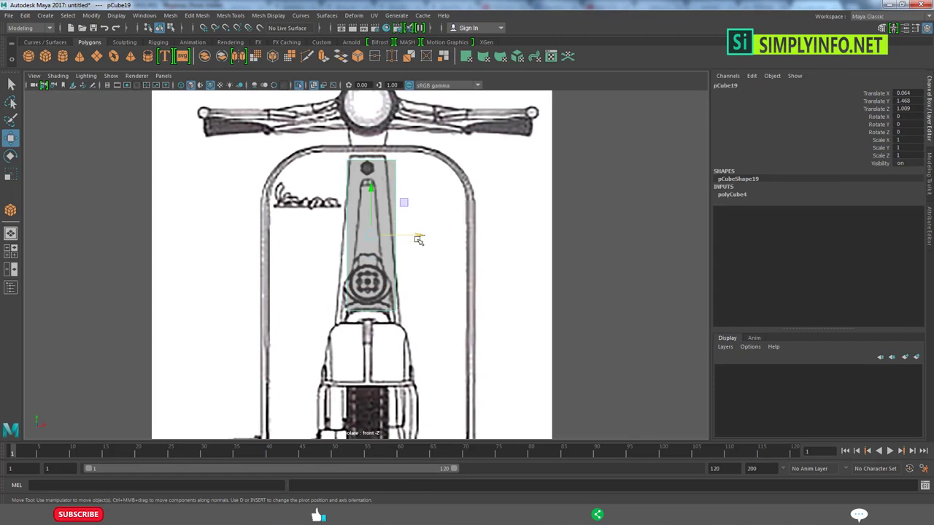
right_click_drag(419, 240, 379, 240)
left_click_drag(332, 172, 409, 150)
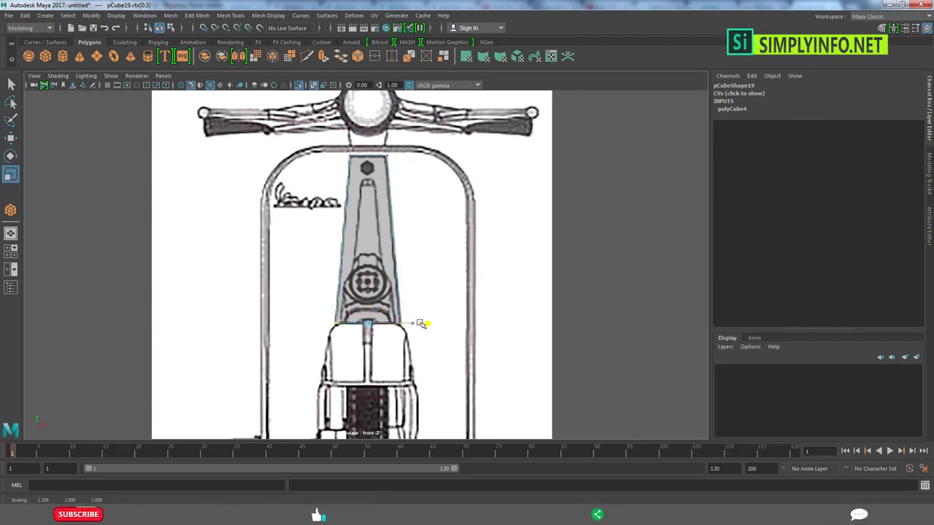
In the side view, move the box onto the front shield and undo a trial vertex shift.
key("space")
key("space")
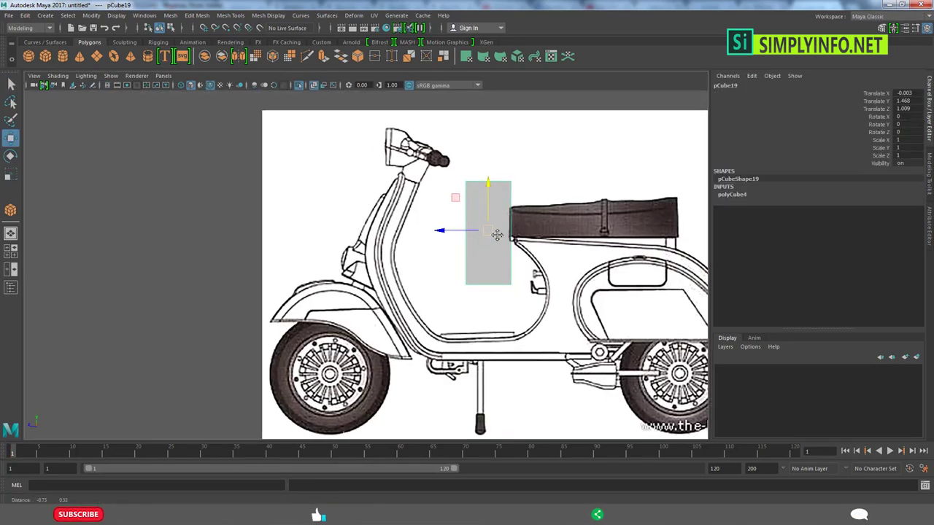
middle_click_drag(460, 295, 341, 295)
middle_click_drag(370, 214, 457, 239, "alt")
left_click(458, 239)
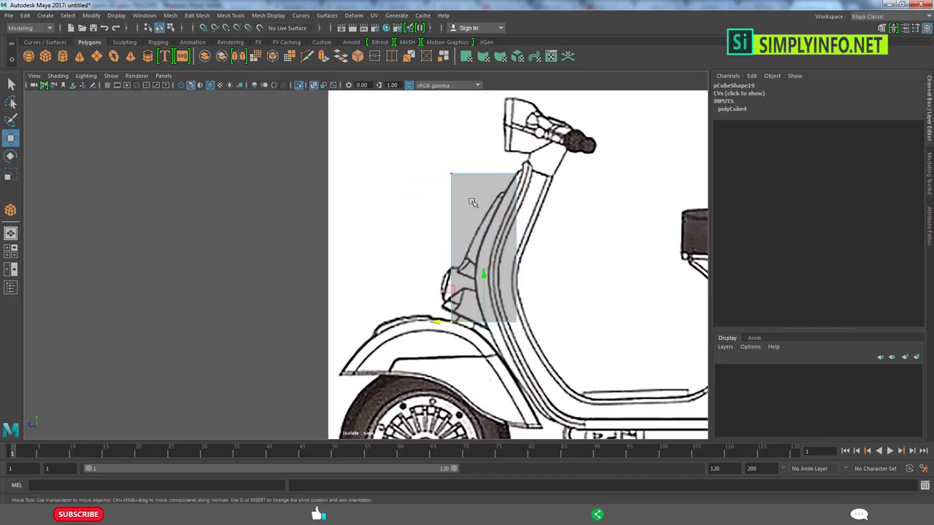
right_click_drag(458, 239, 602, 403, "alt")
left_click_drag(459, 284, 458, 282)
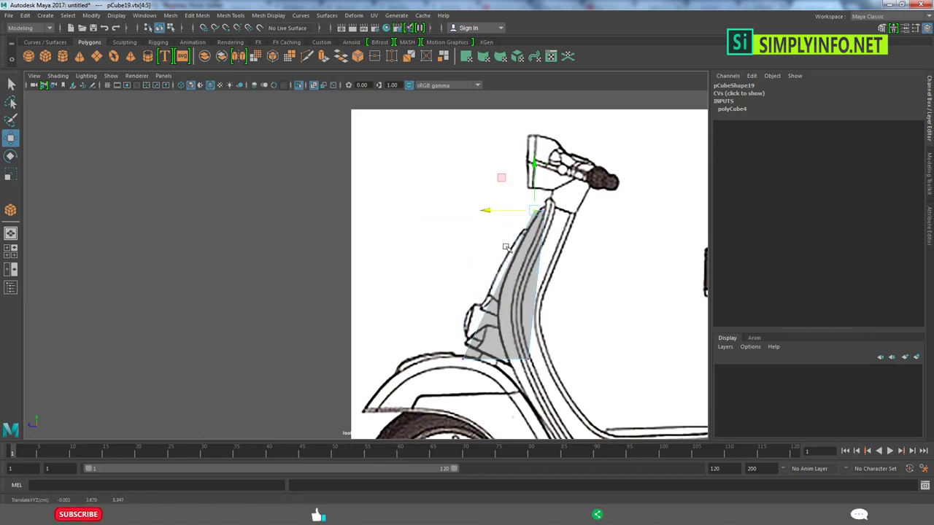
key("ctrl+z")
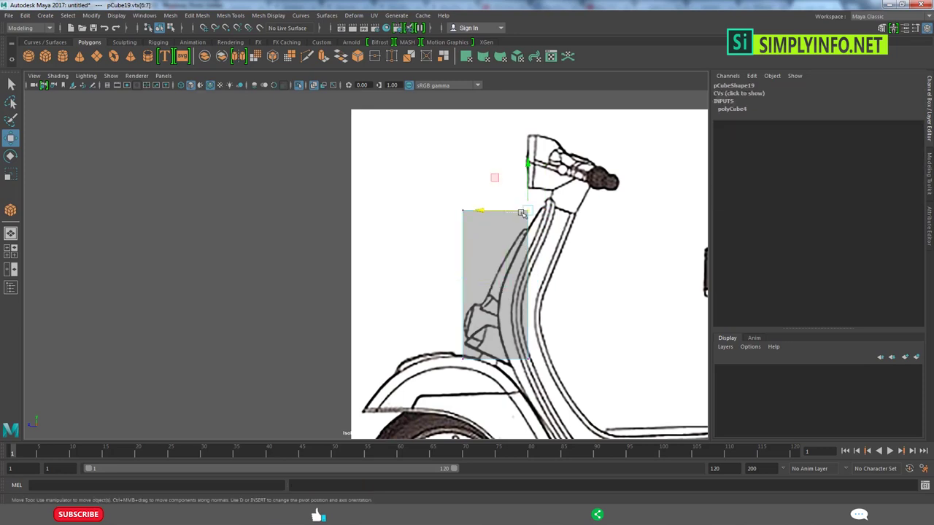
Drag the box's top-left corner onto the steering column outline in the side view.
key("space")
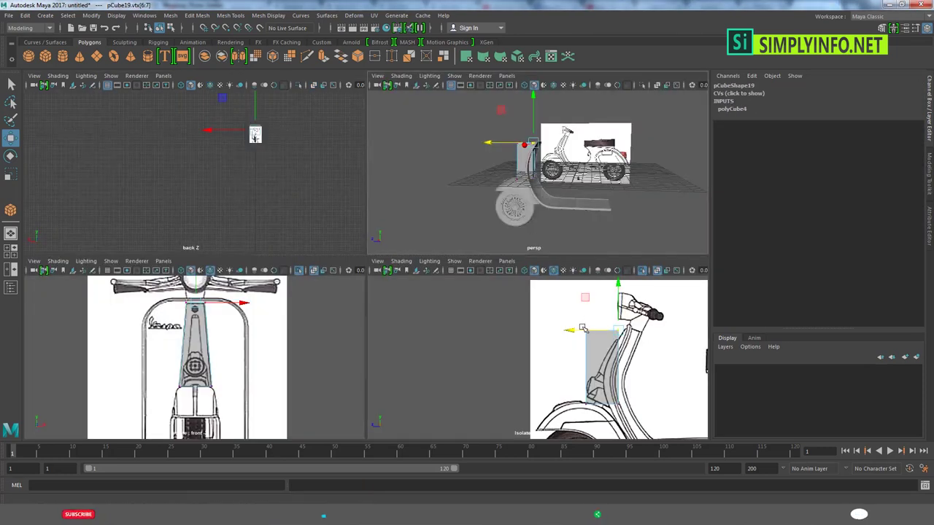
scroll(629, 356, "up", 2)
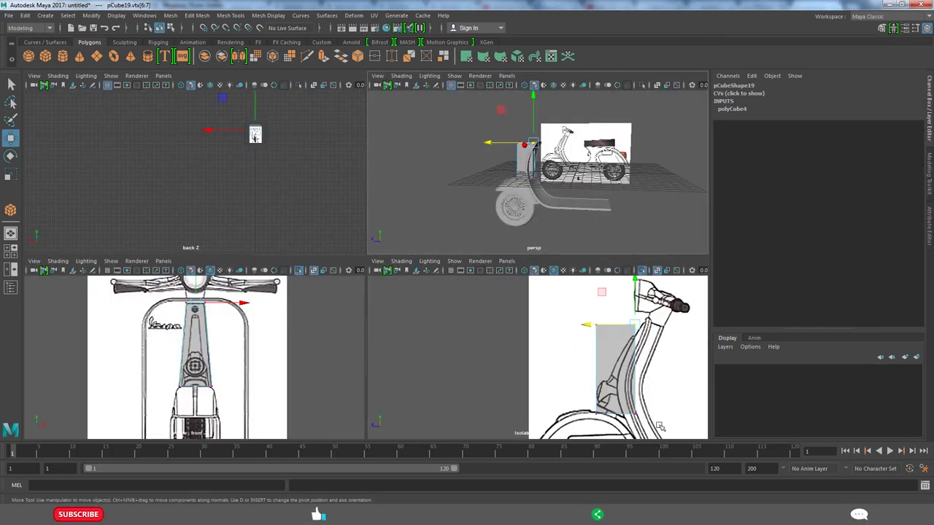
mouse_move(660, 427)
middle_mouse_down("alt")
mouse_move(646, 381)
mouse_move(612, 372)
middle_mouse_up("alt")
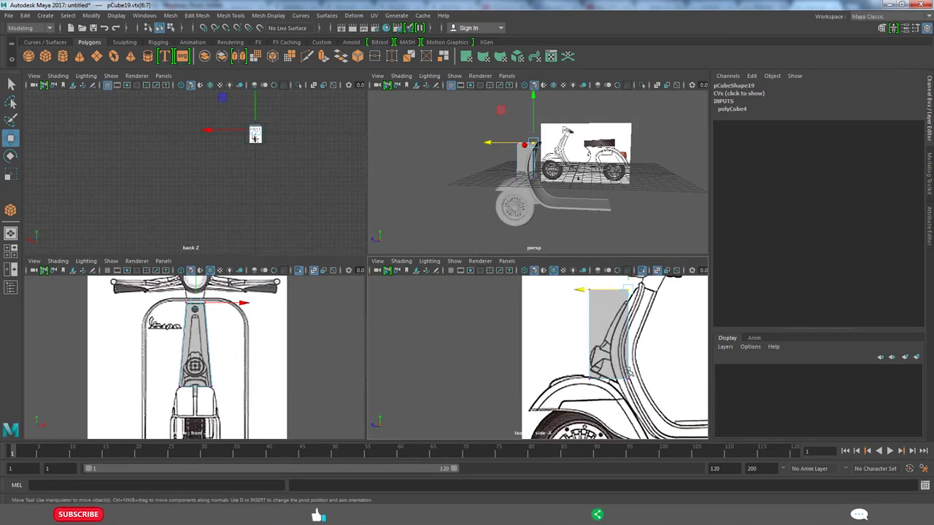
scroll(627, 372, "up", 2)
scroll(617, 373, "up", 2)
scroll(602, 374, "up", 1)
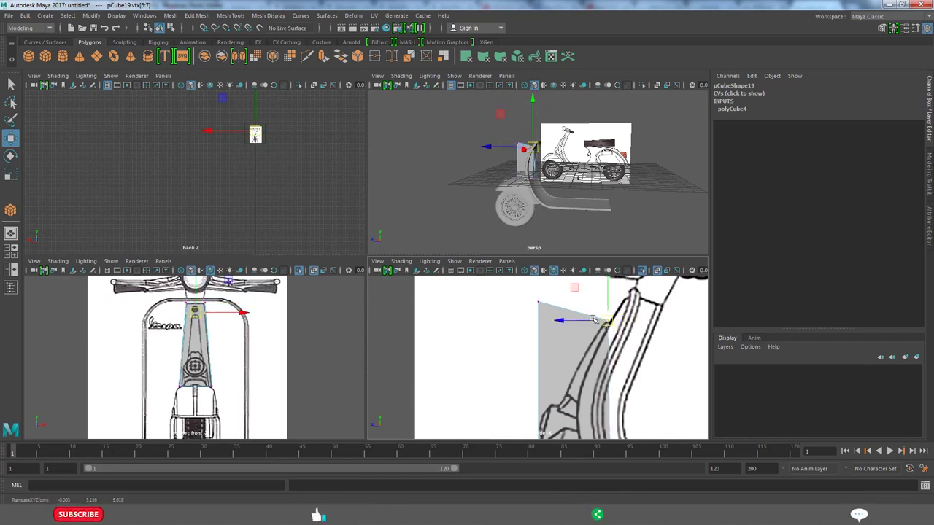
left_click_drag(523, 295, 604, 325)
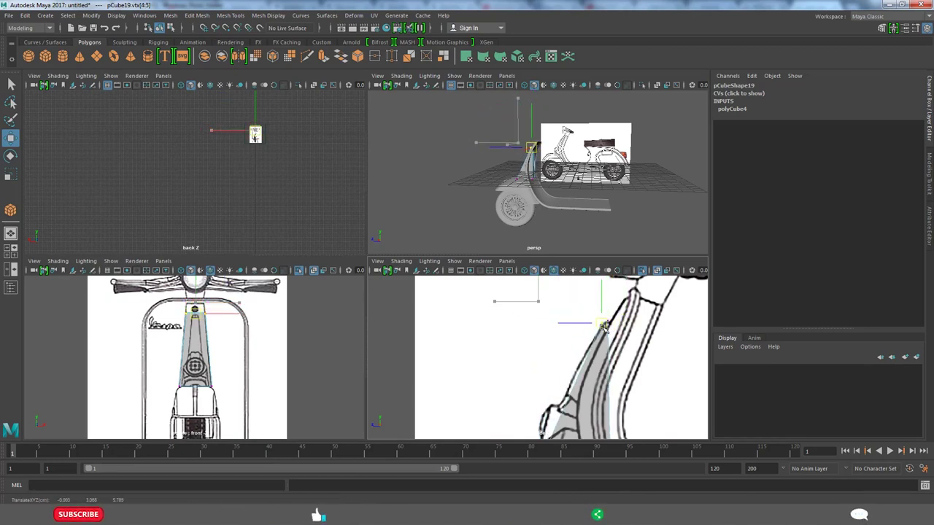
scroll(609, 352, "up", 1)
scroll(563, 388, "down", 3)
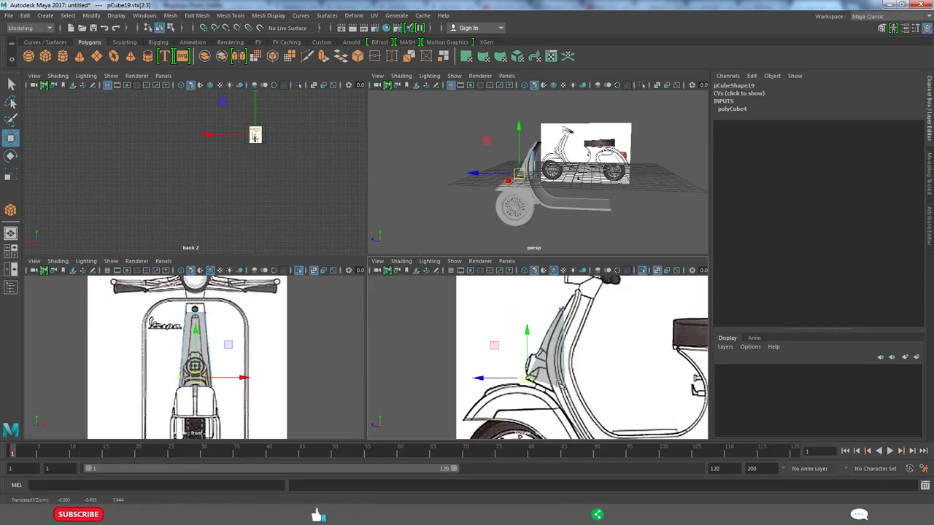
scroll(556, 391, "up", 3)
Maximize the side view and pull the strip's bottom and upper vertices onto the column outline.
key("ctrl+space")
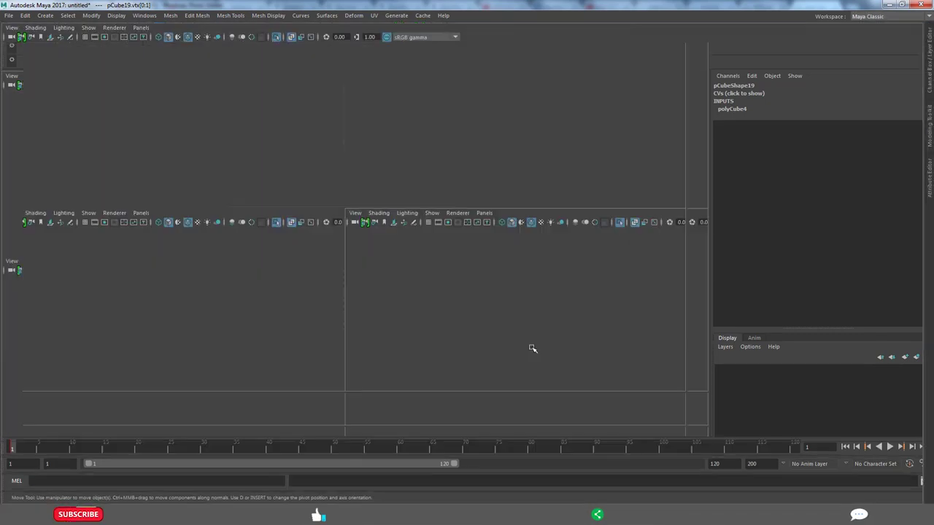
right_click_drag(523, 389, 523, 389, "shift")
middle_click_drag(504, 379, 559, 400, "alt")
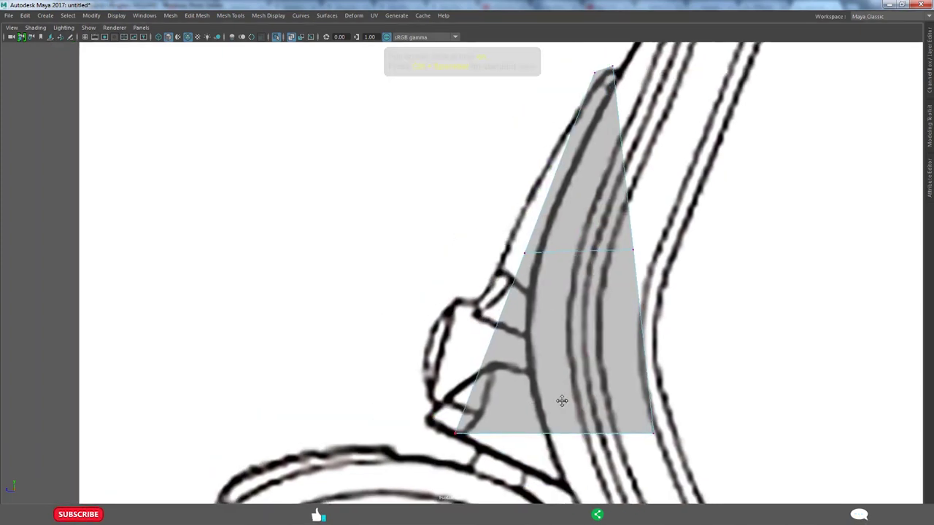
left_click_drag(415, 412, 441, 437)
left_click_drag(665, 438, 567, 485)
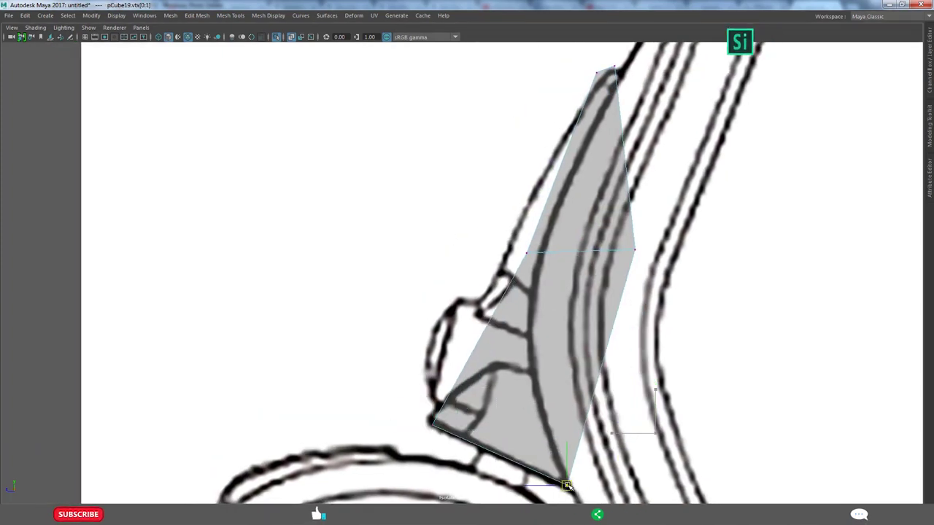
left_click_drag(600, 369, 532, 367)
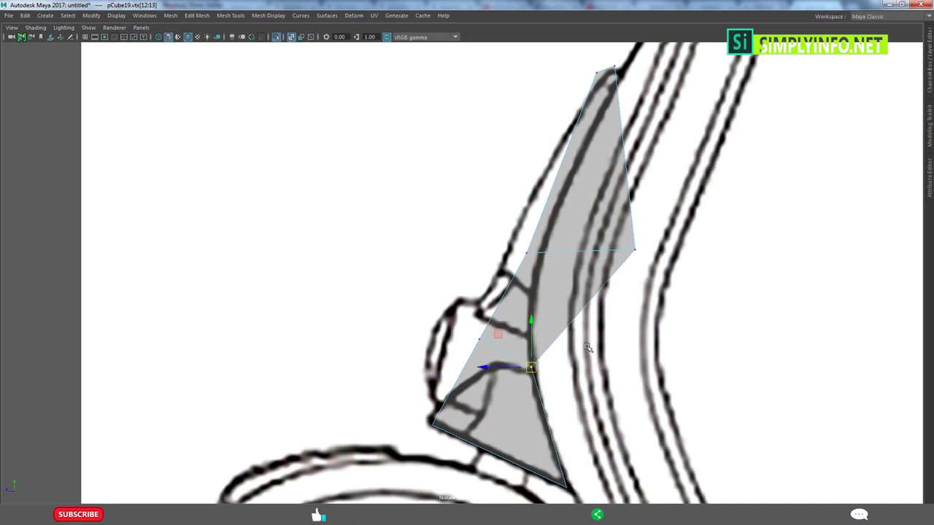
left_click_drag(635, 246, 547, 235)
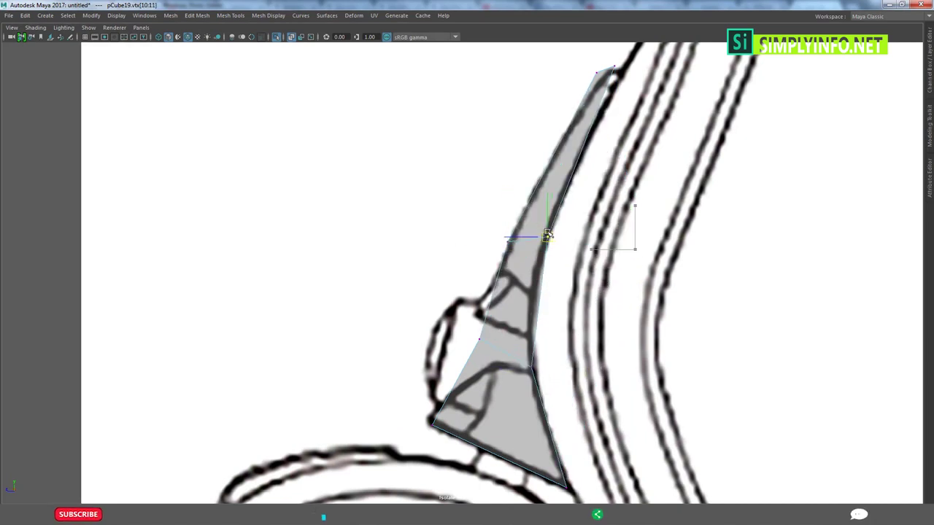
Select the next column vertex pairs along the strip, then switch to edge selection.
mouse_move(533, 368)
middle_mouse_down("alt")
mouse_move(550, 397)
mouse_move(529, 313)
middle_mouse_up("alt")
left_click(531, 323)
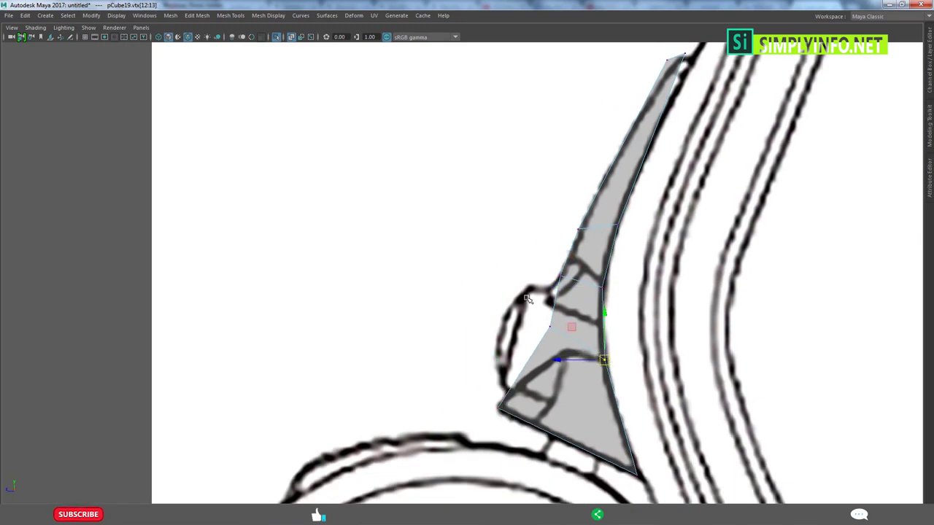
middle_click_drag(543, 355, 490, 448, "alt")
left_click(563, 344)
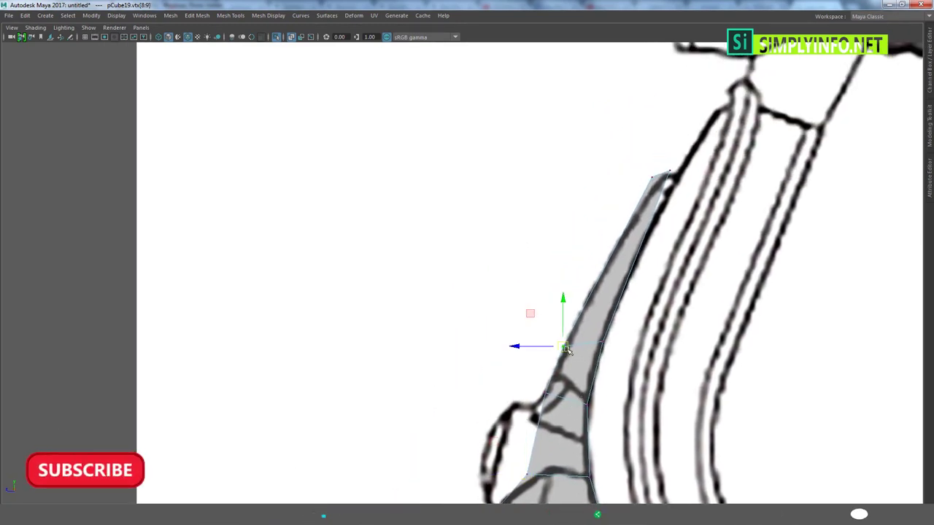
middle_click_drag(678, 188, 678, 260, "alt")
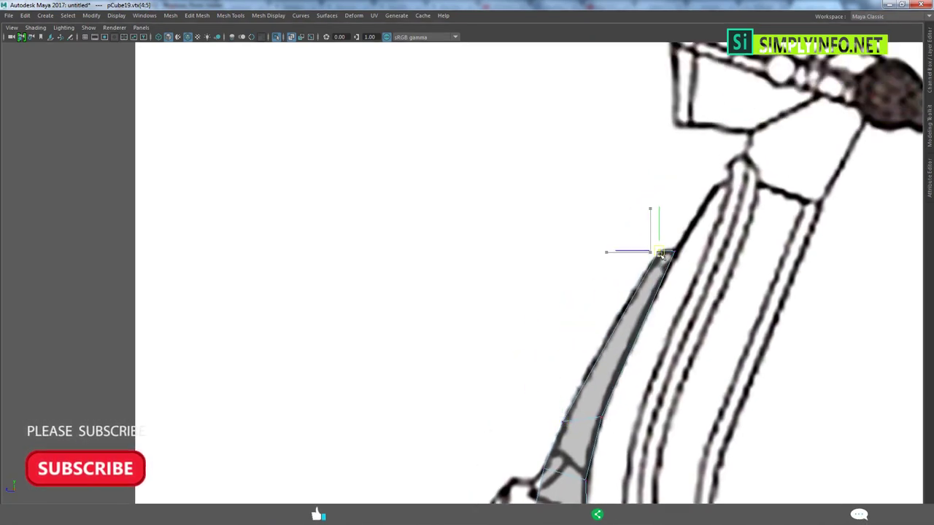
left_click(649, 304)
right_click_drag(649, 304, 595, 334, "ctrl")
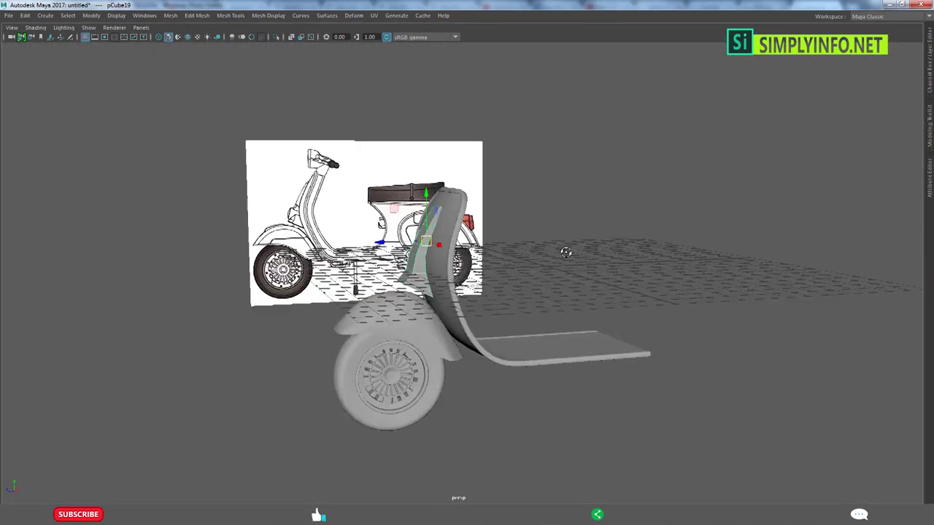
Orbit and toggle the four-view layout to check the steering column strip against the shield.
scroll(482, 306, "up", 3)
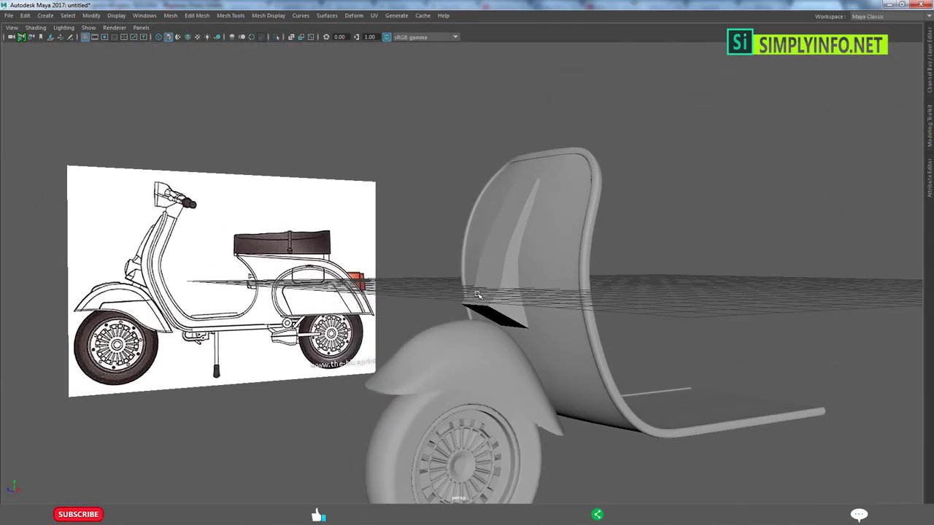
scroll(479, 340, "down", 2)
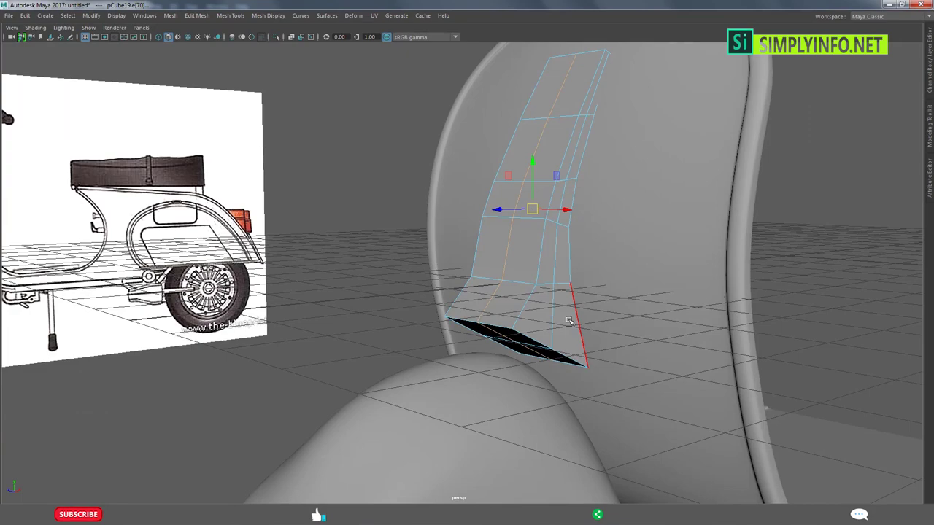
mouse_move(569, 321)
left_mouse_down("alt")
mouse_move(495, 297)
mouse_move(452, 315)
mouse_move(445, 263)
mouse_move(462, 263)
mouse_move(473, 351)
mouse_move(445, 338)
mouse_move(406, 206)
left_mouse_up("alt")
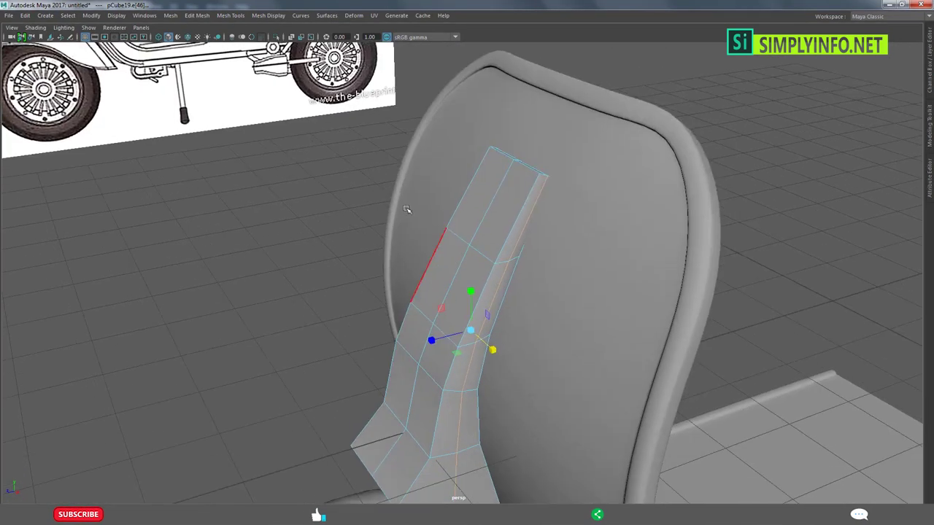
key("space")
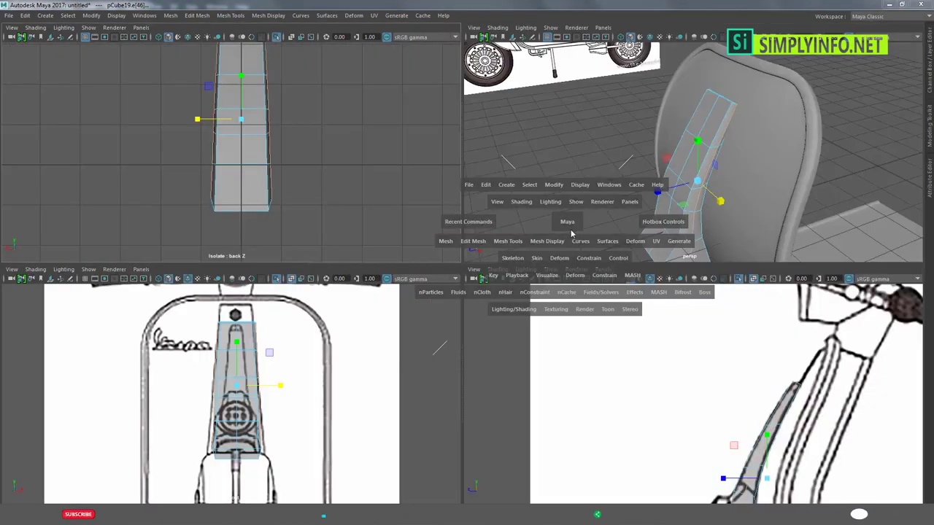
key("space")
mouse_move(460, 291)
left_mouse_down("alt")
mouse_move(410, 240)
mouse_move(566, 381)
mouse_move(402, 370)
mouse_move(426, 283)
mouse_move(446, 320)
mouse_move(411, 323)
mouse_move(428, 306)
left_mouse_up("alt")
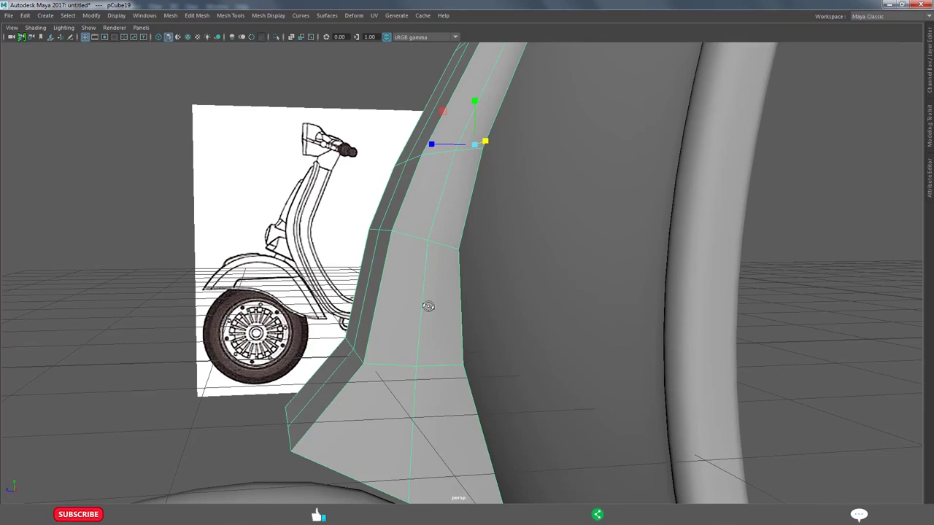
Select the curved leg shield and pick edges on its inner side.
mouse_move(440, 318)
left_mouse_down("alt")
mouse_move(542, 365)
mouse_move(562, 364)
mouse_move(549, 366)
left_mouse_up("alt")
left_click(548, 367)
left_click(524, 323)
left_click_drag(524, 323, 518, 340, "alt")
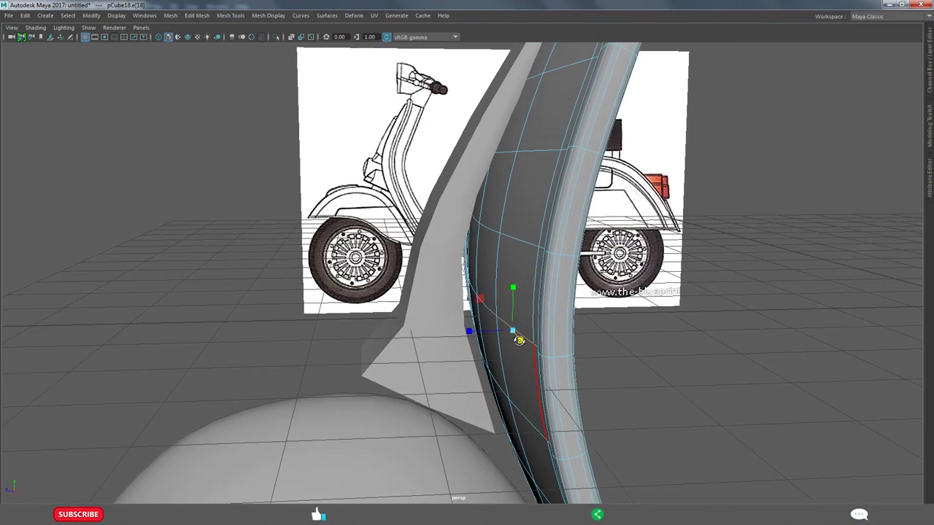
mouse_move(529, 290)
left_mouse_down("alt")
mouse_move(545, 289)
mouse_move(554, 313)
left_mouse_up("alt")
left_click(544, 289)
Orbit around the leg shield and strip to compare the inner edges with the blueprint.
mouse_move(291, 300)
left_mouse_down("alt")
mouse_move(429, 304)
mouse_move(525, 279)
mouse_move(607, 313)
mouse_move(509, 315)
left_mouse_up("alt")
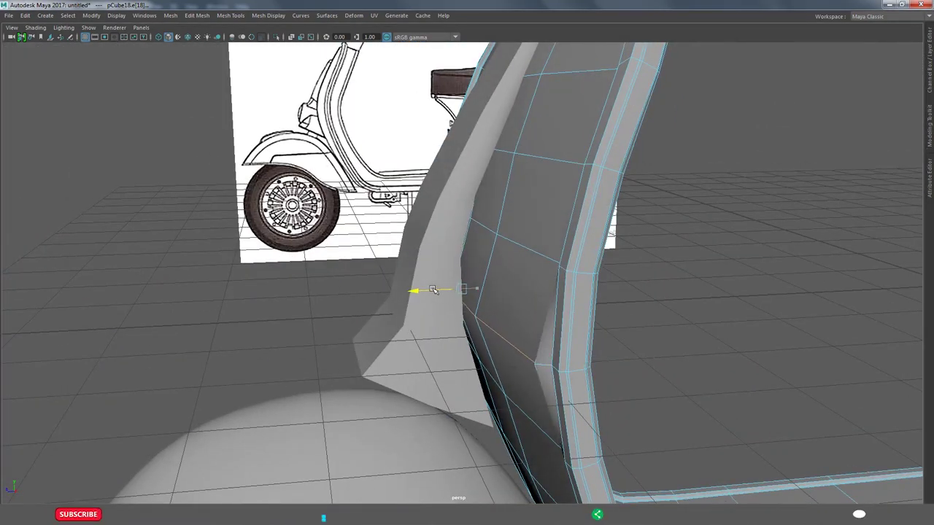
left_click_drag(433, 290, 593, 328, "alt")
mouse_move(594, 328)
right_mouse_down("alt")
mouse_move(669, 358)
mouse_move(777, 360)
right_mouse_up("alt")
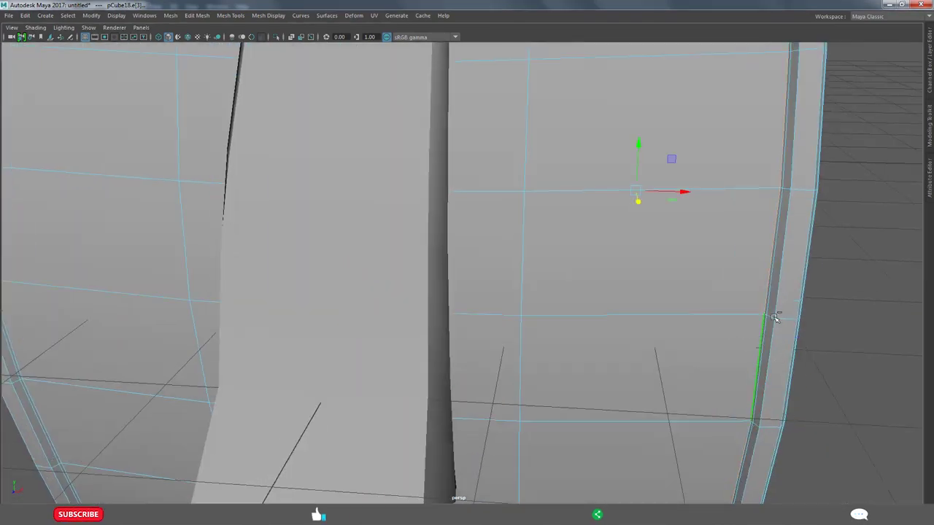
left_click_drag(709, 361, 639, 330, "alt")
mouse_move(437, 394)
left_mouse_down("alt")
mouse_move(644, 355)
mouse_move(583, 348)
mouse_move(558, 291)
mouse_move(484, 317)
mouse_move(612, 361)
mouse_move(528, 327)
mouse_move(467, 332)
mouse_move(482, 287)
left_mouse_up("alt")
left_click_drag(471, 354, 475, 307, "alt")
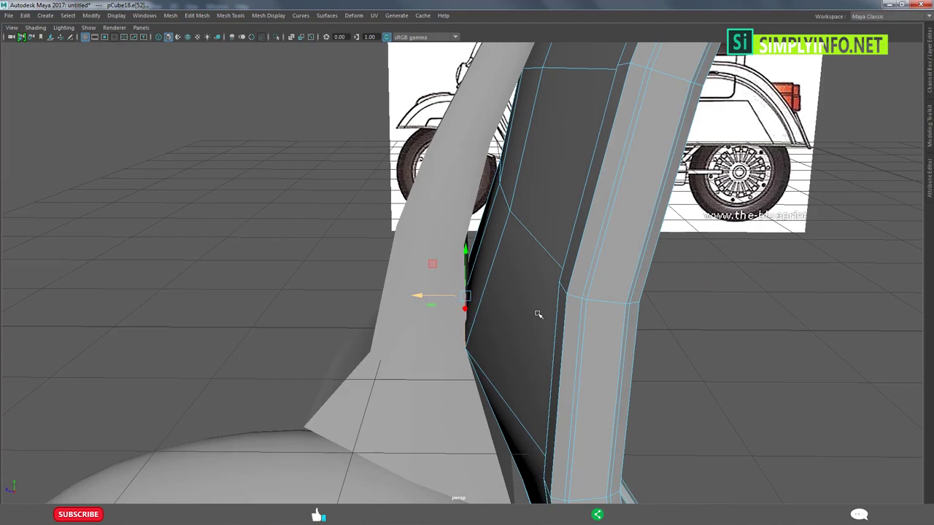
left_click_drag(538, 315, 539, 317, "alt")
mouse_move(505, 240)
left_mouse_down("alt")
mouse_move(490, 197)
mouse_move(482, 197)
mouse_move(479, 371)
mouse_move(460, 342)
mouse_move(536, 394)
mouse_move(475, 357)
mouse_move(443, 415)
left_mouse_up("alt")
mouse_move(556, 370)
left_mouse_down("alt")
mouse_move(518, 285)
mouse_move(571, 355)
mouse_move(452, 183)
mouse_move(381, 246)
mouse_move(458, 183)
left_mouse_up("alt")
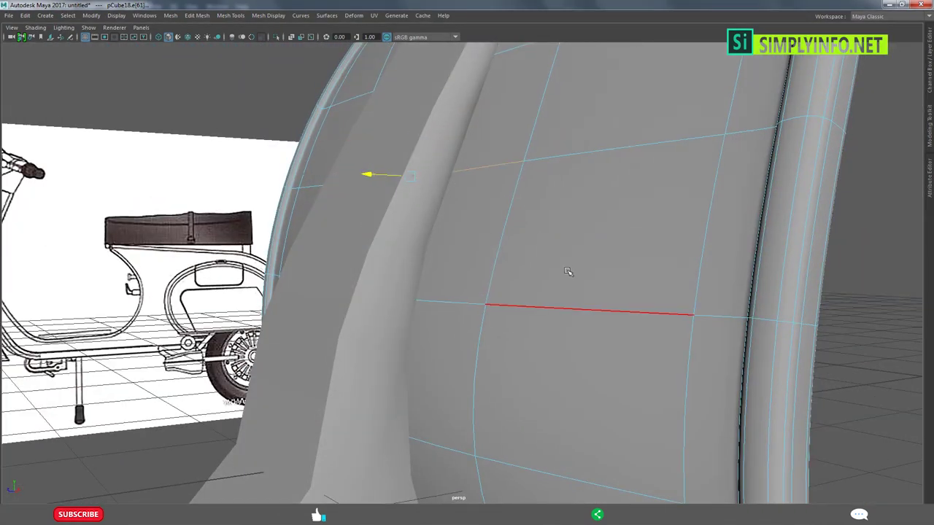
mouse_move(551, 273)
left_mouse_down("alt")
mouse_move(444, 355)
mouse_move(596, 367)
mouse_move(556, 422)
mouse_move(436, 372)
mouse_move(438, 413)
mouse_move(386, 367)
mouse_move(365, 420)
mouse_move(508, 438)
mouse_move(492, 431)
mouse_move(521, 417)
mouse_move(521, 386)
mouse_move(532, 433)
mouse_move(542, 431)
mouse_move(518, 413)
mouse_move(708, 317)
mouse_move(550, 282)
left_mouse_up("alt")
Isolate the leg shield and apply Edit Edge Flow to loops so they follow its curve.
key("ctrl+1")
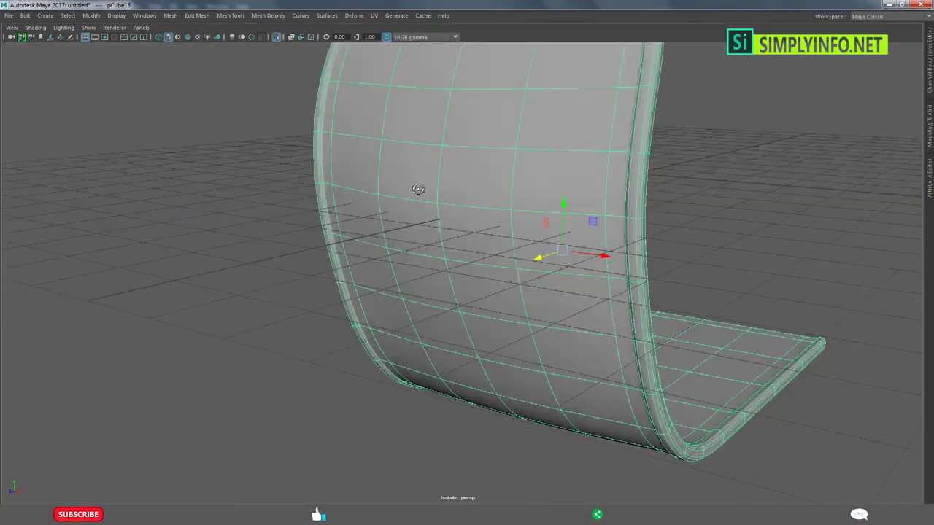
mouse_move(416, 188)
left_mouse_down("alt")
mouse_move(625, 324)
mouse_move(483, 350)
mouse_move(378, 229)
left_mouse_up("alt")
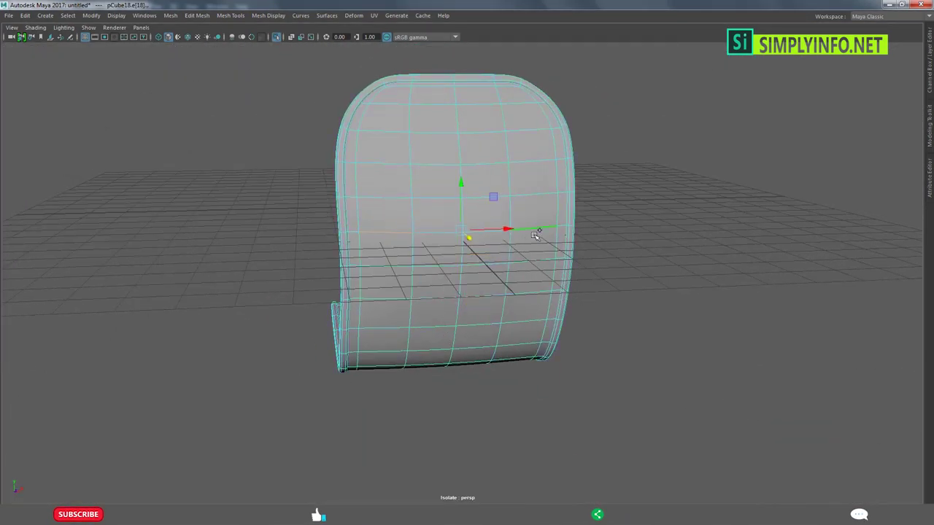
right_click_drag(633, 262, 626, 252, "shift")
left_click_drag(617, 280, 388, 213, "alt")
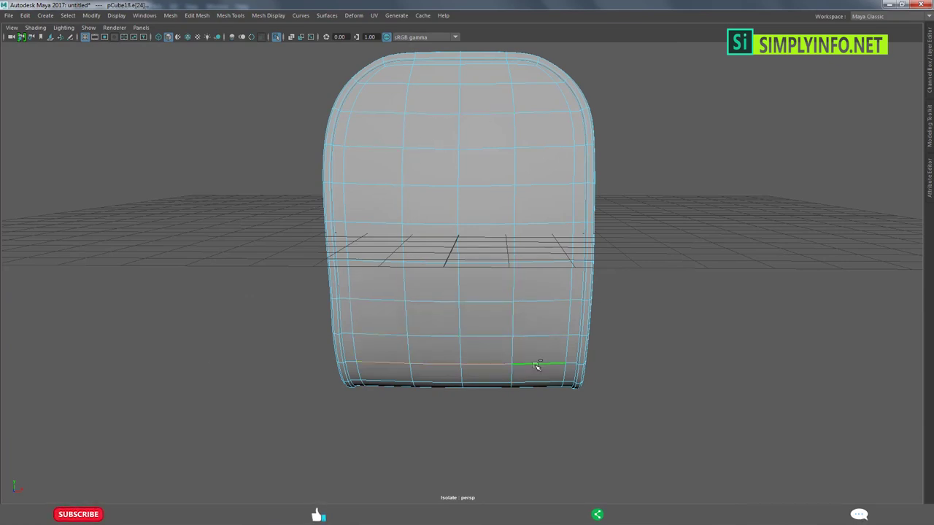
left_click_drag(509, 367, 417, 107, "alt")
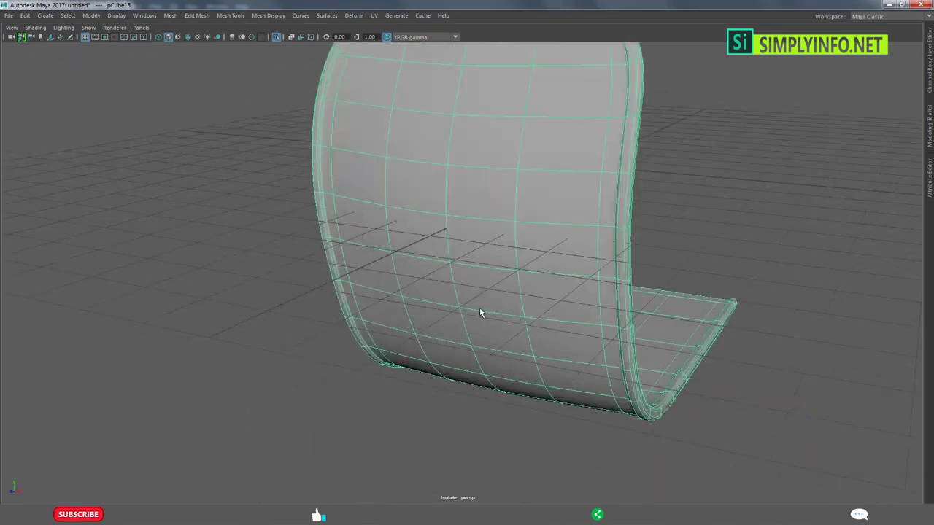
right_click_drag(698, 256, 703, 348, "shift")
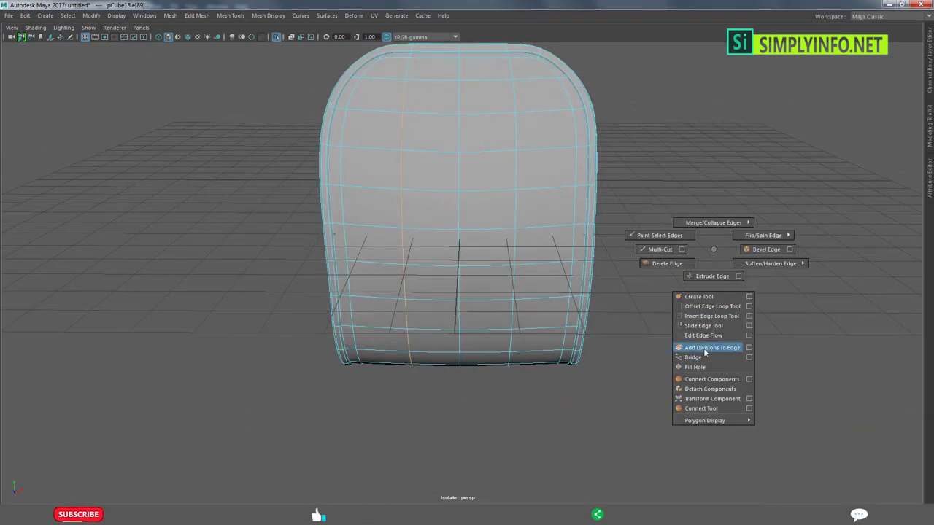
mouse_move(478, 318)
left_mouse_down("alt")
mouse_move(552, 290)
mouse_move(480, 267)
mouse_move(559, 271)
mouse_move(637, 240)
left_mouse_up("alt")
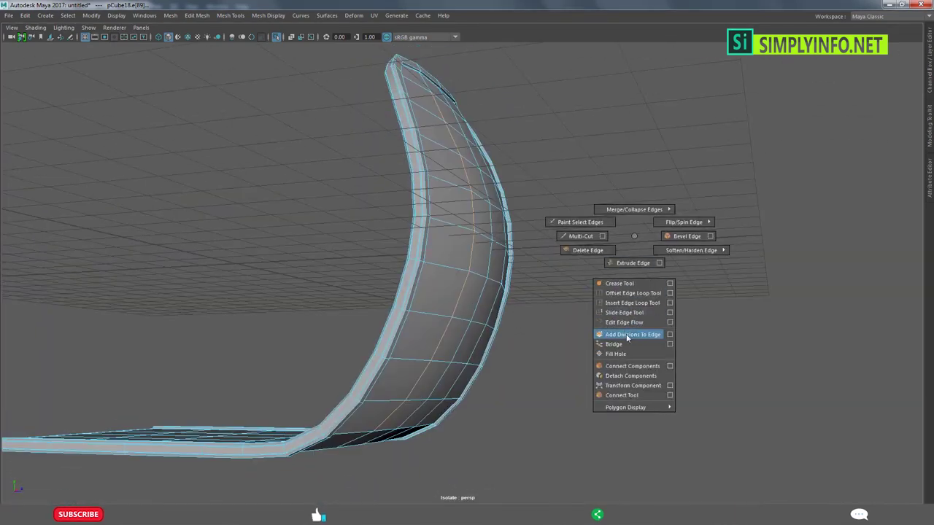
right_click_drag(636, 240, 635, 332, "shift")
left_click_drag(533, 362, 434, 408, "alt")
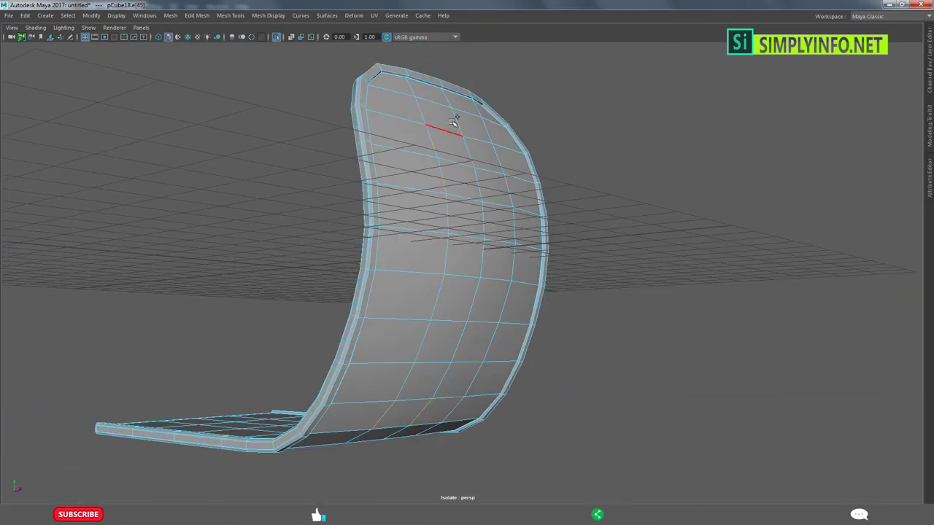
Select a lower edge loop on the shield's side and review the curve from front and side.
key("F8")
mouse_move(616, 277)
left_mouse_down("alt")
mouse_move(484, 302)
mouse_move(607, 364)
mouse_move(722, 377)
mouse_move(488, 380)
mouse_move(409, 203)
mouse_move(416, 246)
mouse_move(408, 351)
left_mouse_up("alt")
key("F8")
key("F8")
mouse_move(421, 294)
left_mouse_down("alt")
mouse_move(623, 286)
mouse_move(592, 384)
mouse_move(486, 357)
mouse_move(461, 316)
mouse_move(474, 355)
mouse_move(451, 338)
mouse_move(521, 334)
mouse_move(444, 358)
mouse_move(472, 388)
left_mouse_up("alt")
key("F8")
left_click(452, 338)
left_click(442, 357)
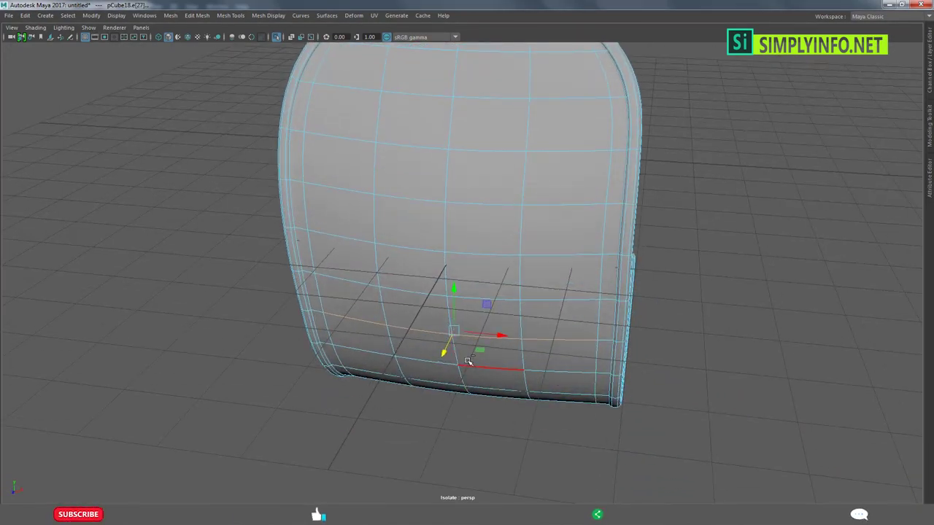
key("F8")
mouse_move(371, 353)
left_mouse_down("alt")
mouse_move(486, 348)
mouse_move(423, 379)
mouse_move(601, 354)
mouse_move(669, 390)
left_mouse_up("alt")
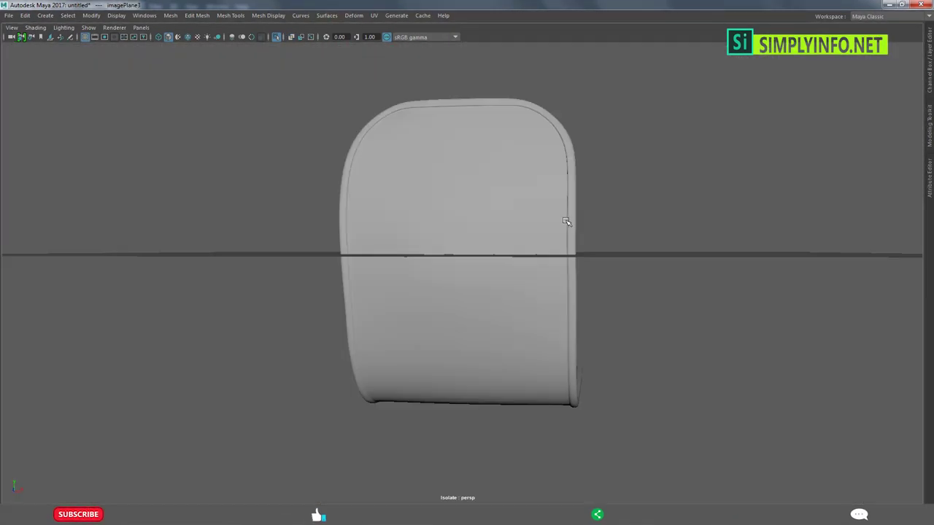
mouse_move(567, 224)
left_mouse_down("alt")
mouse_move(527, 284)
mouse_move(507, 282)
left_mouse_up("alt")
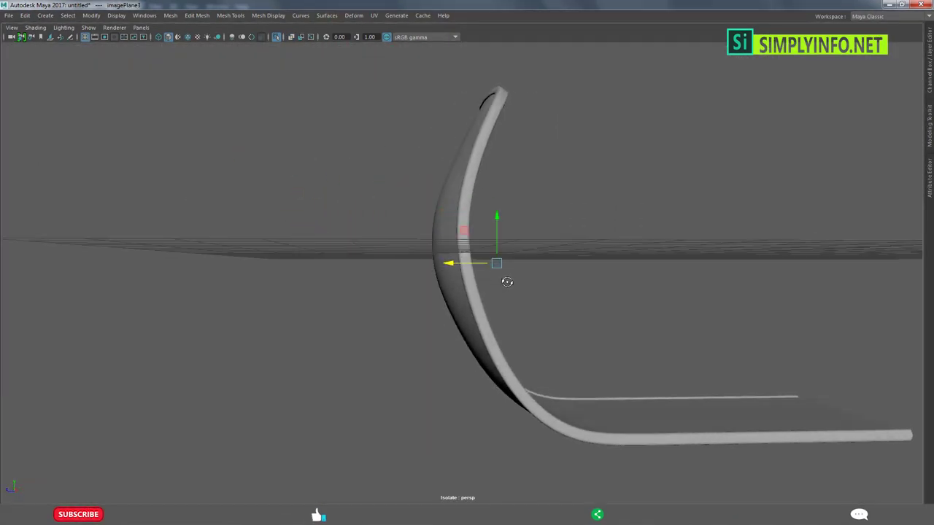
Turn off Isolate Select to bring back the full scooter and blueprints, then close in on the steering column strip.
left_click(270, 41)
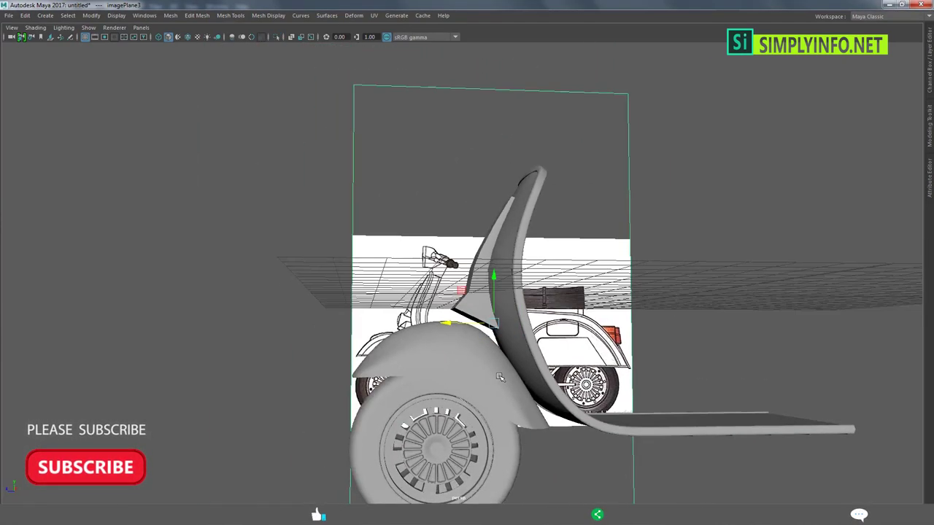
left_click_drag(499, 377, 469, 260, "alt")
right_click_drag(469, 260, 482, 355, "shift")
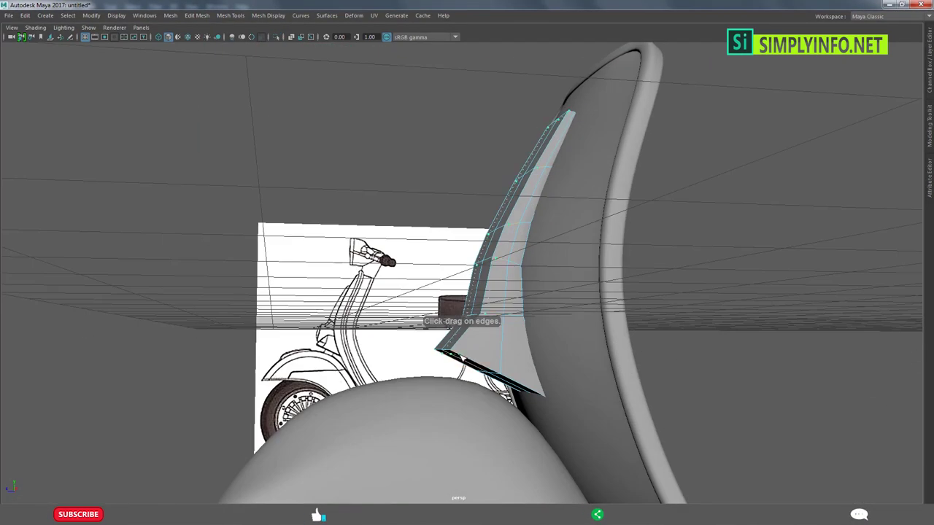
mouse_move(452, 357)
left_mouse_down("alt")
mouse_move(450, 366)
mouse_move(523, 370)
mouse_move(544, 315)
mouse_move(540, 248)
mouse_move(558, 333)
mouse_move(548, 375)
mouse_move(483, 309)
mouse_move(506, 340)
left_mouse_up("alt")
Toggle wireframe and back to shaded, then return to the side view of the steering column strip.
key("4")
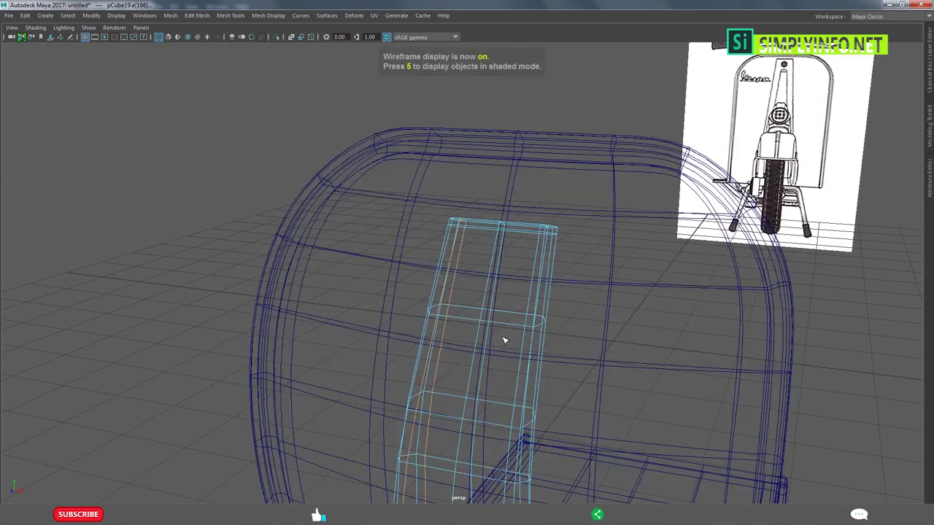
key("5")
mouse_move(648, 280)
left_mouse_down("alt")
mouse_move(466, 356)
mouse_move(511, 355)
left_mouse_up("alt")
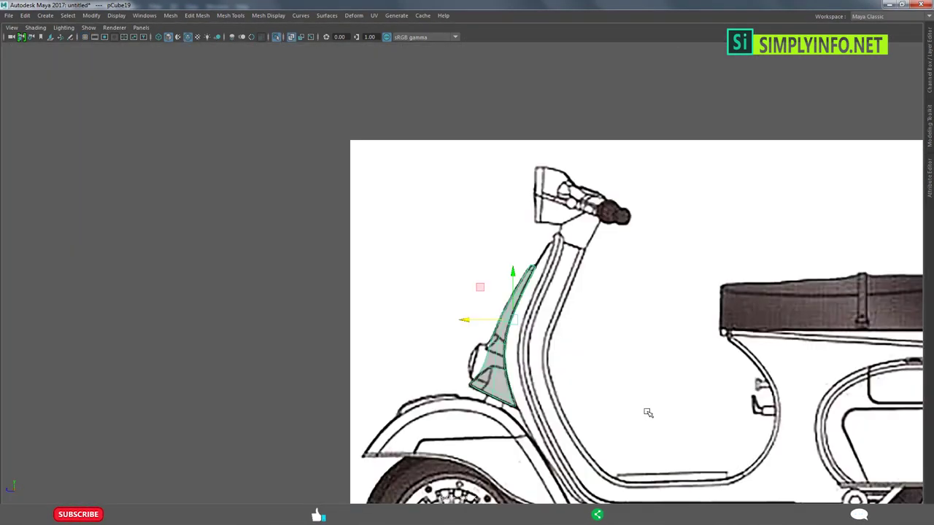
scroll(511, 408, "up", 3)
scroll(514, 409, "up", 3)
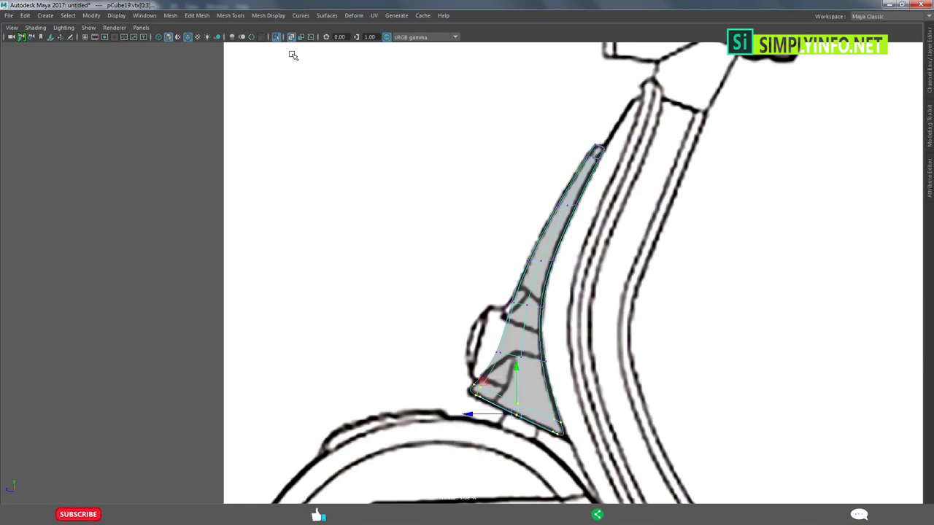